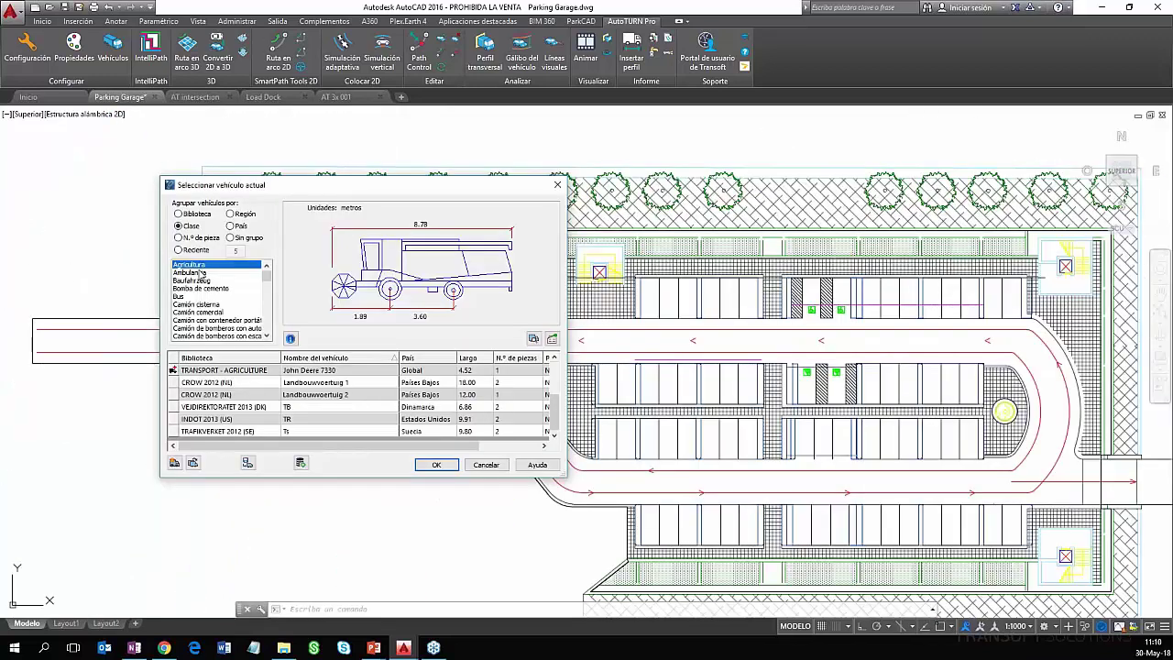
- Select Ambulancia as the design vehicle in the AutoTURN vehicle library
{"action": "left_click", "coordinate": [201, 274]}
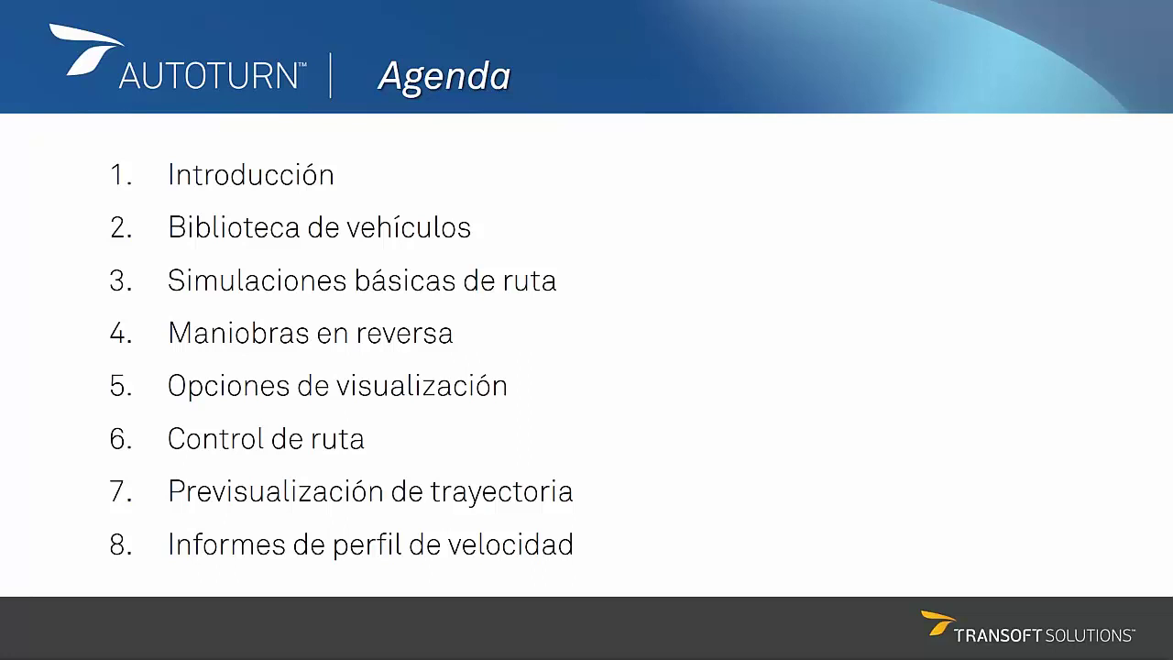
- Advance to the 'Acerca de AutoTURN' slide showing client logos like Tesla and IKEA
{"action": "key", "text": "Right"}
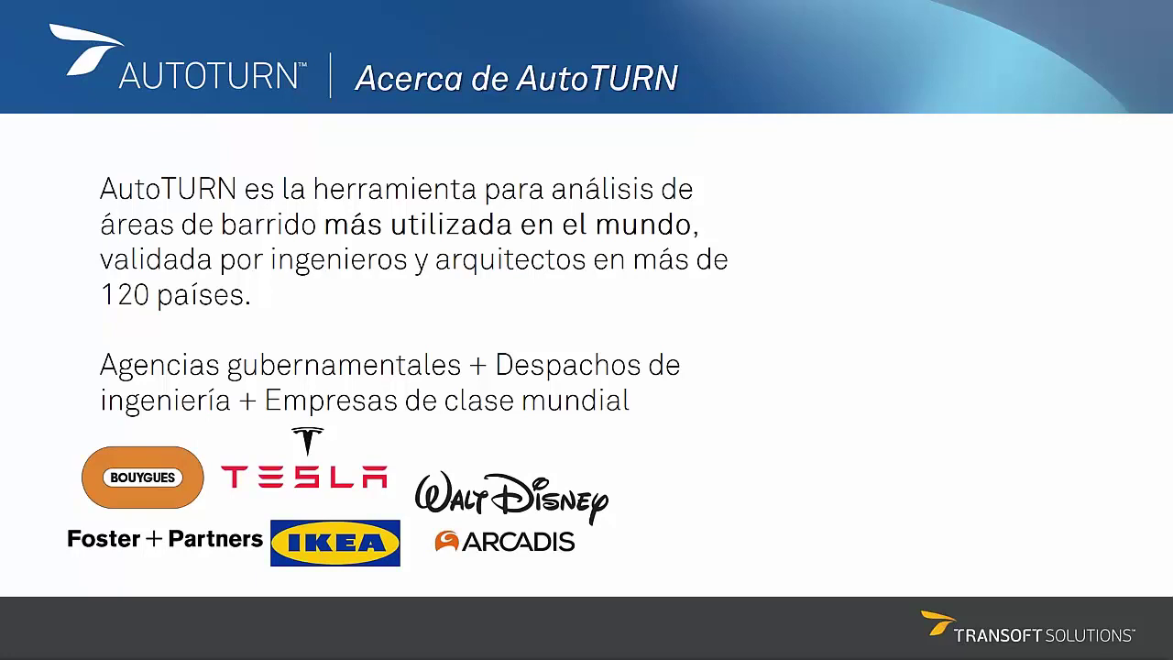
- Reveal the industry-standard circle diagram, moving toward the 'Precisión y calidad' slide
{"action": "key", "text": "Right"}
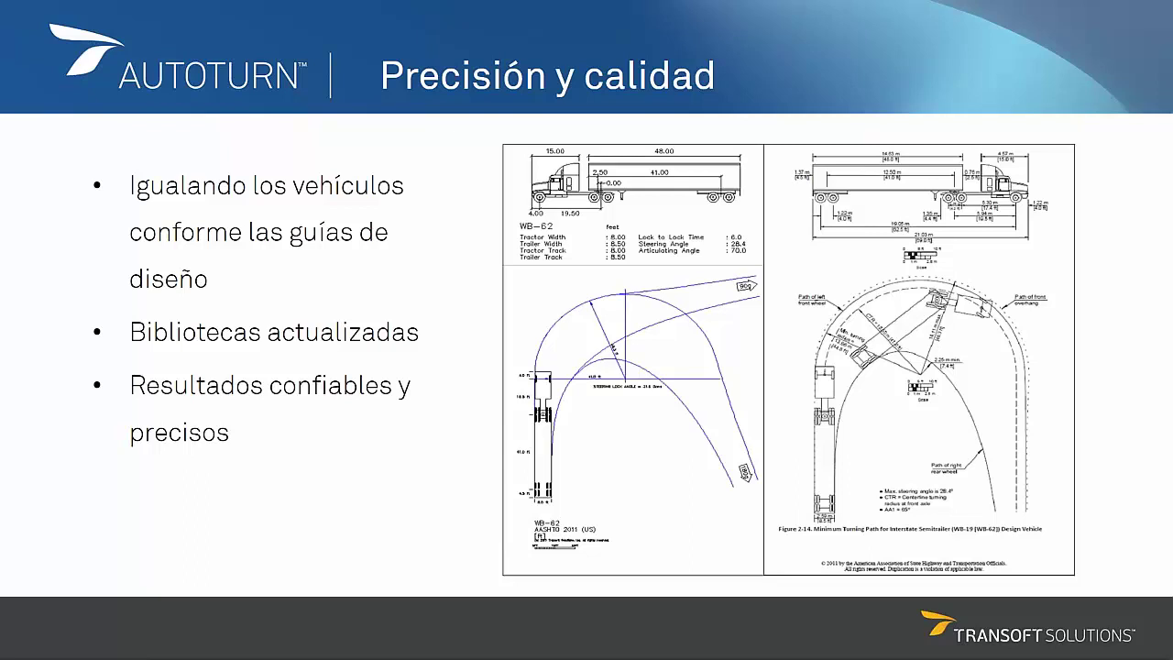
- Advance to the SVL slide with Norwegian, UK and Spanish vehicle standards
{"action": "key", "text": "Right"}
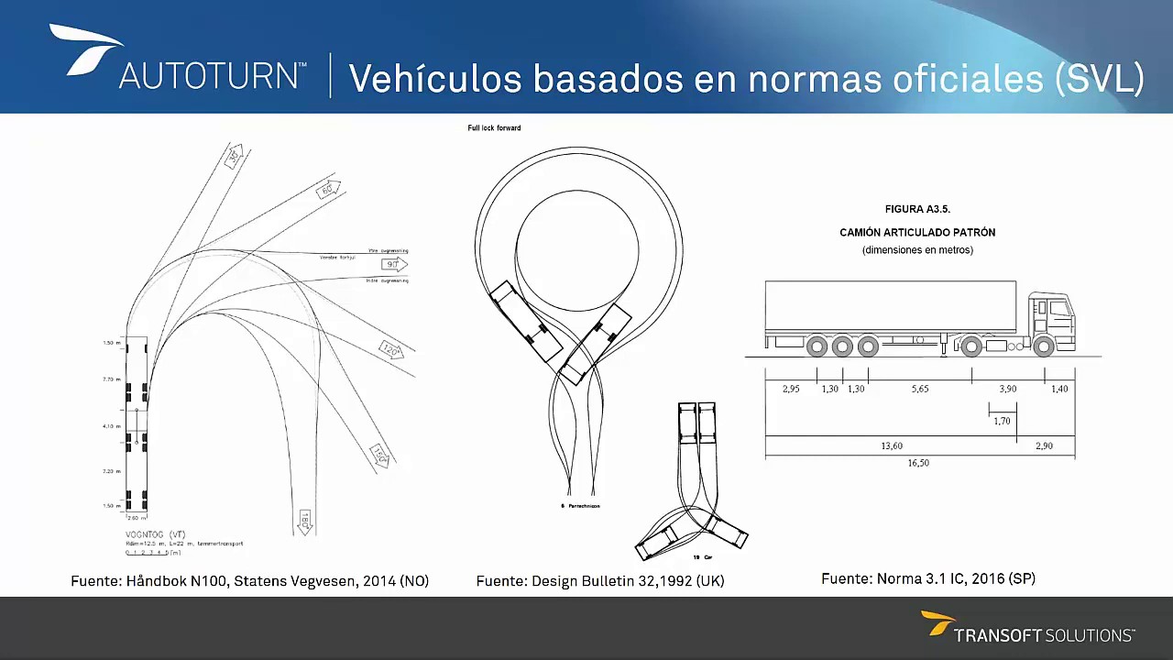
- Advance the slideshow to the Portafolio AutoTURN edition-comparison slide
{"action": "key", "text": "Right"}
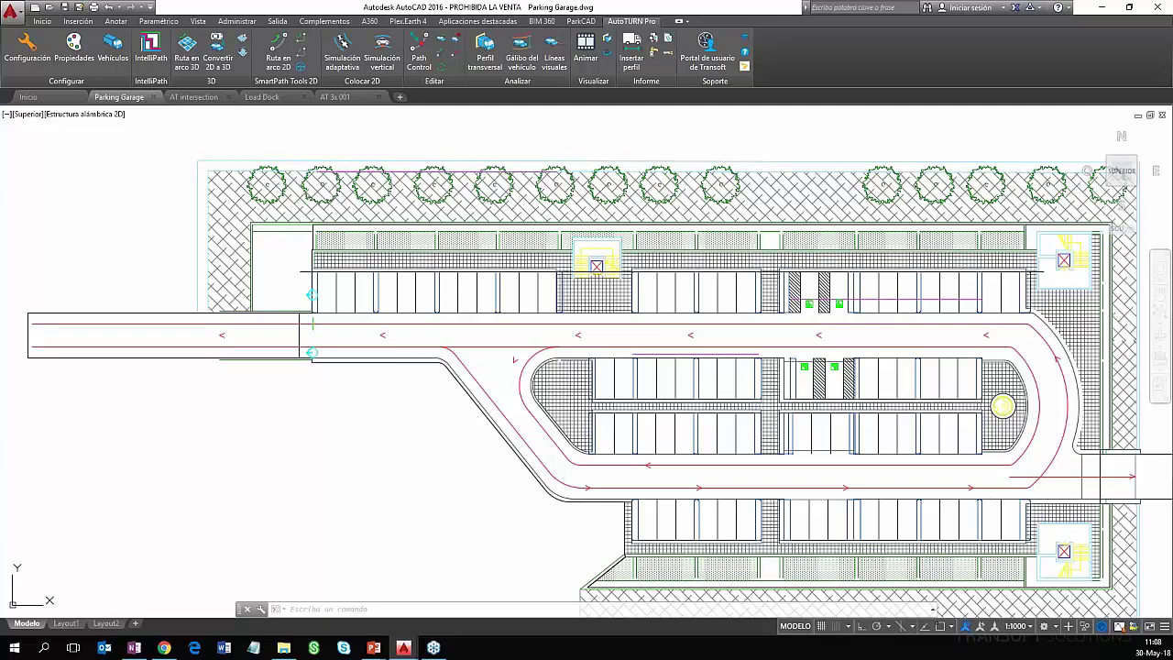
- Switch from the slideshow to Parking Garage.dwg and zoom to show the full garage layout
{"action": "key", "text": "alt+Tab"}
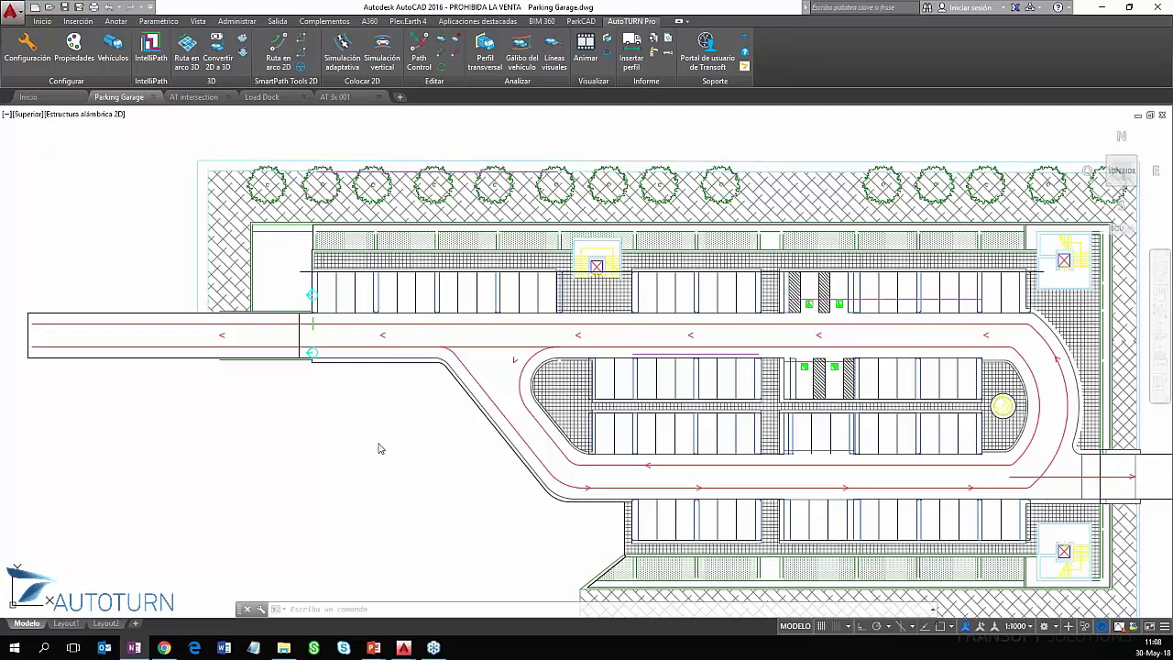
{"action": "scroll", "coordinate": [328, 389], "scroll_direction": "up", "scroll_amount": 2}
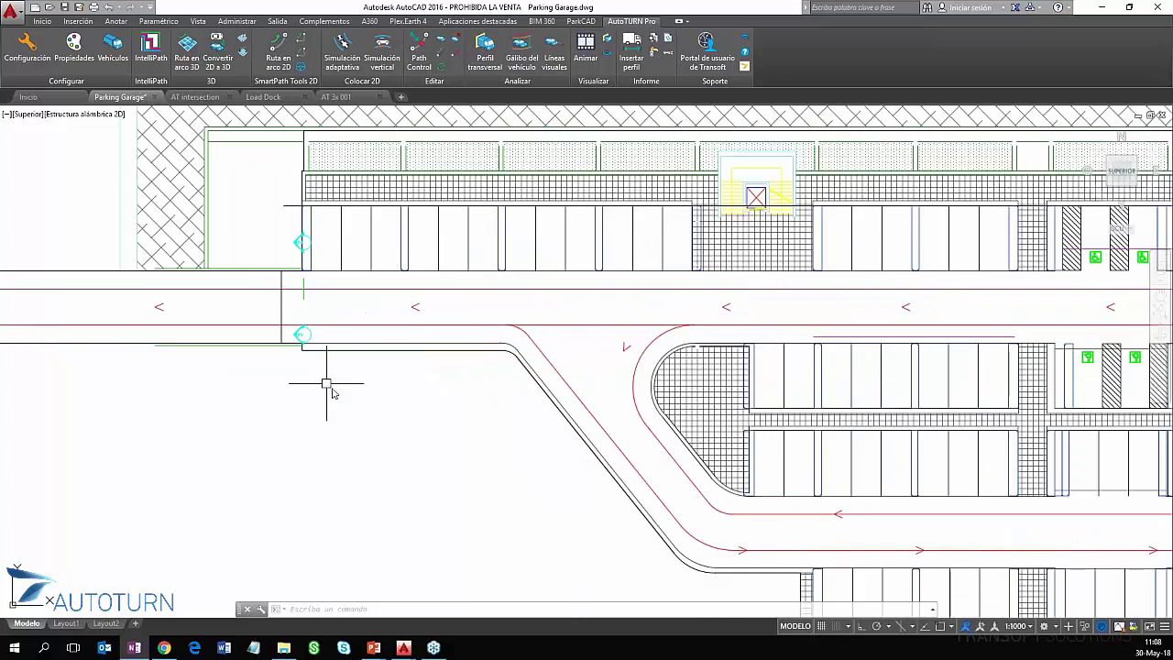
{"action": "scroll", "coordinate": [340, 404], "scroll_direction": "down", "scroll_amount": 2}
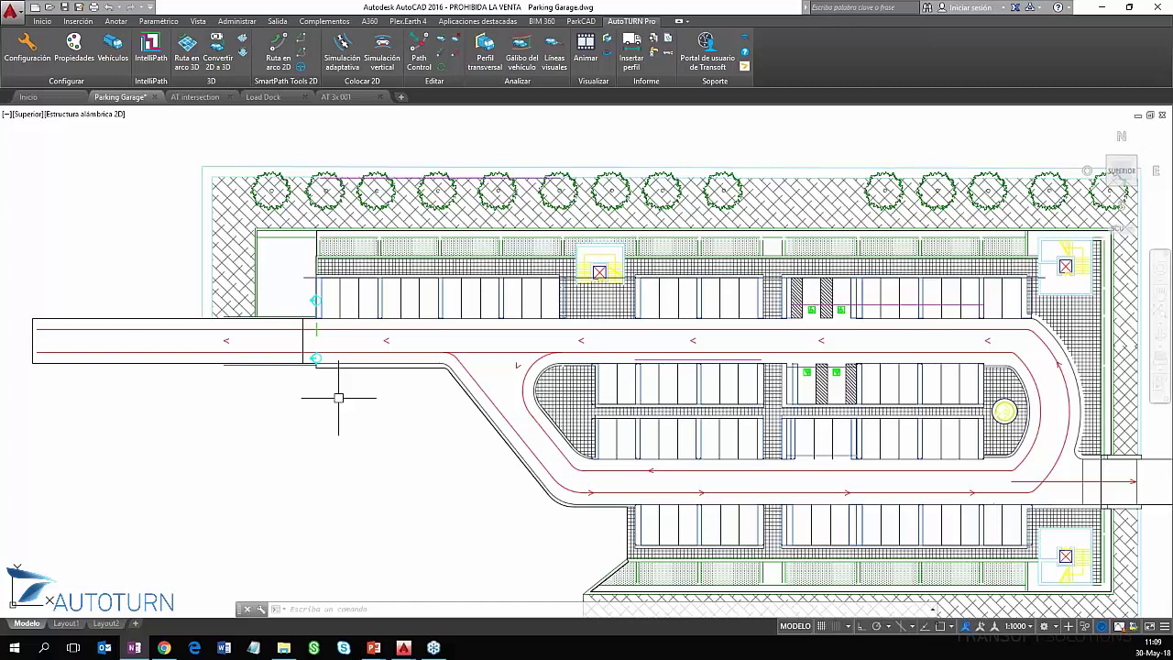
{"action": "left_click", "coordinate": [40, 62]}
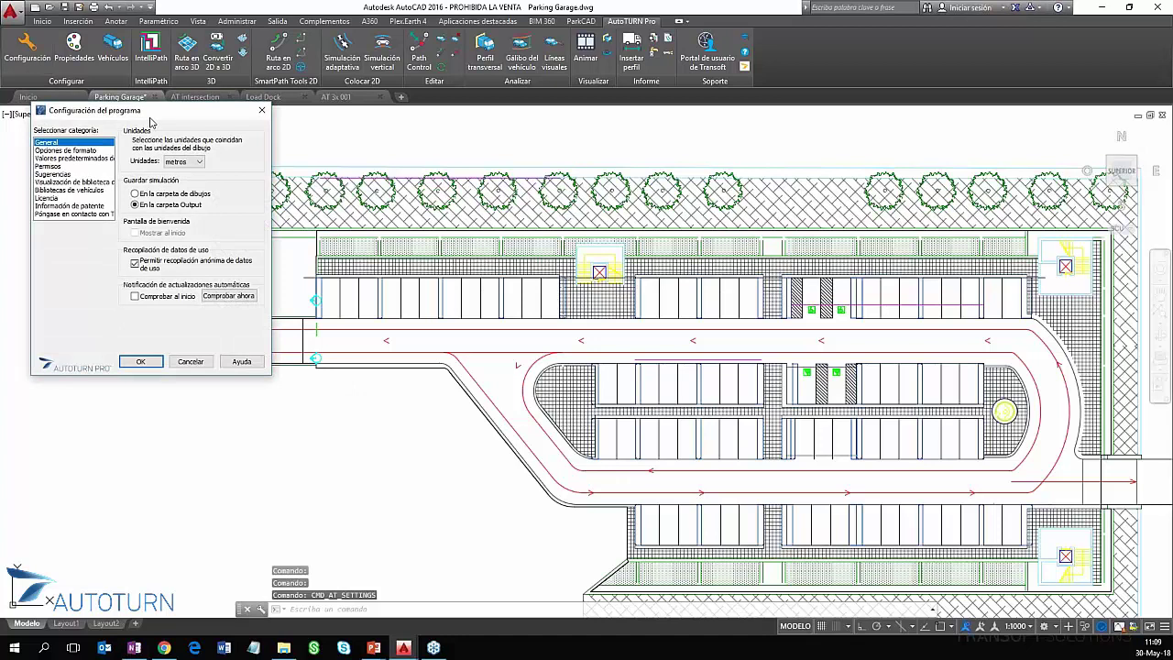
{"action": "left_click", "coordinate": [199, 162]}
{"action": "left_click", "coordinate": [186, 198]}
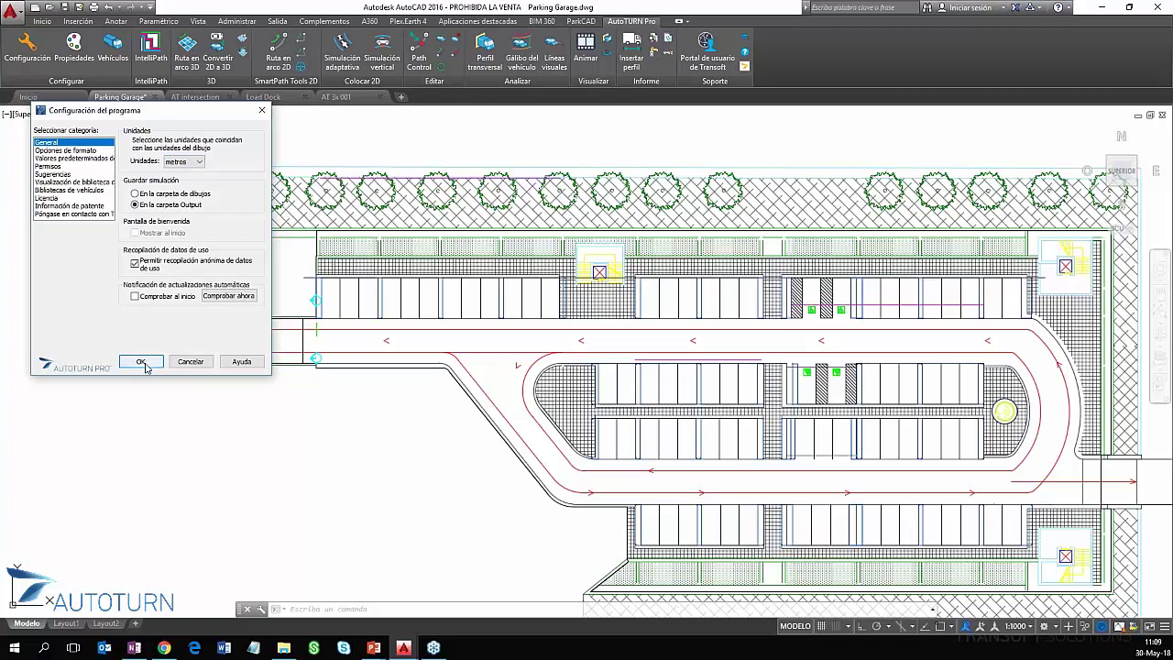
{"action": "left_click", "coordinate": [142, 362]}
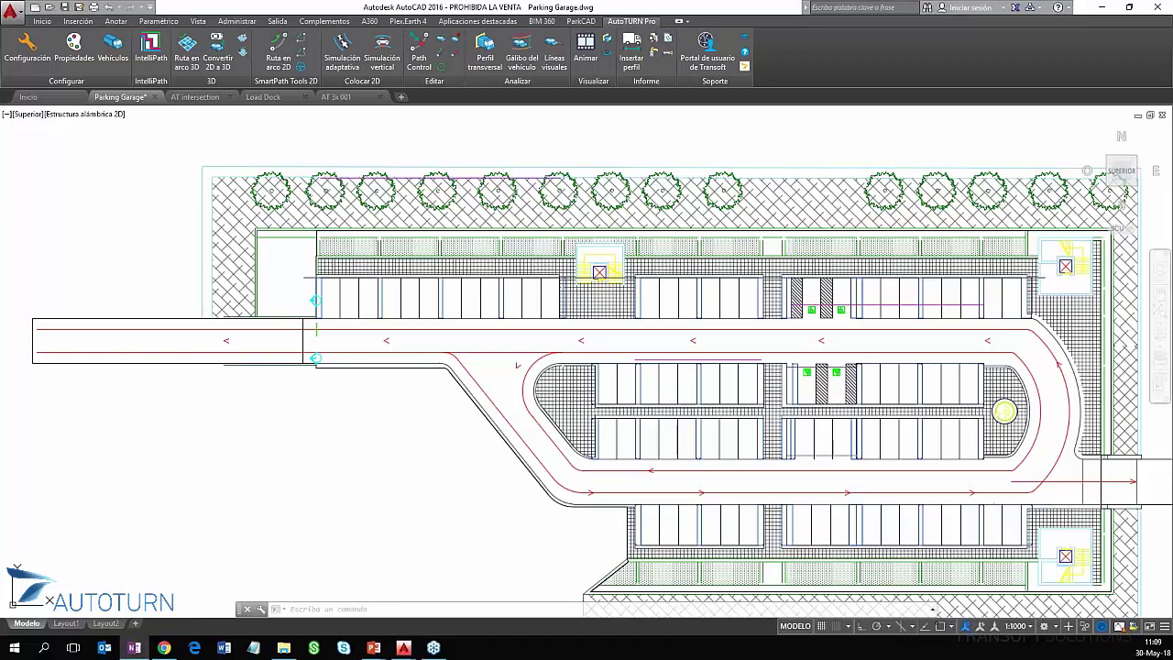
- Open the vehicle chooser grouped by Clase and dismiss the Sugerencia tip permanently
{"action": "left_click", "coordinate": [118, 70]}
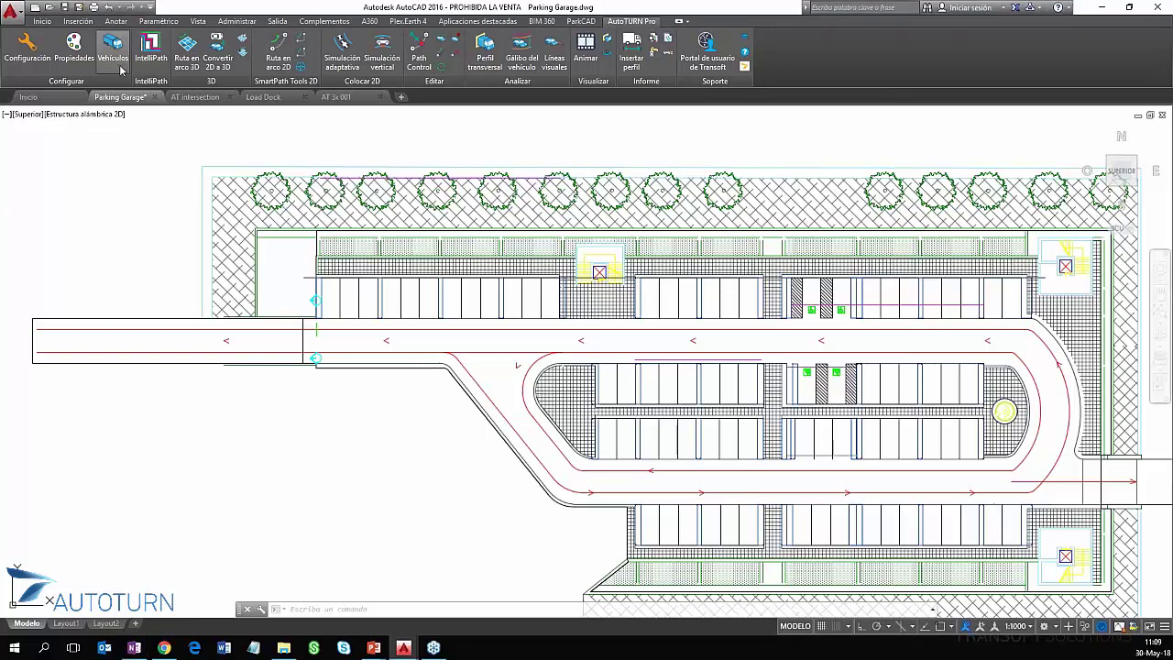
{"action": "left_click", "coordinate": [120, 71]}
{"action": "left_click_drag", "start_coordinate": [352, 179], "coordinate": [403, 195]}
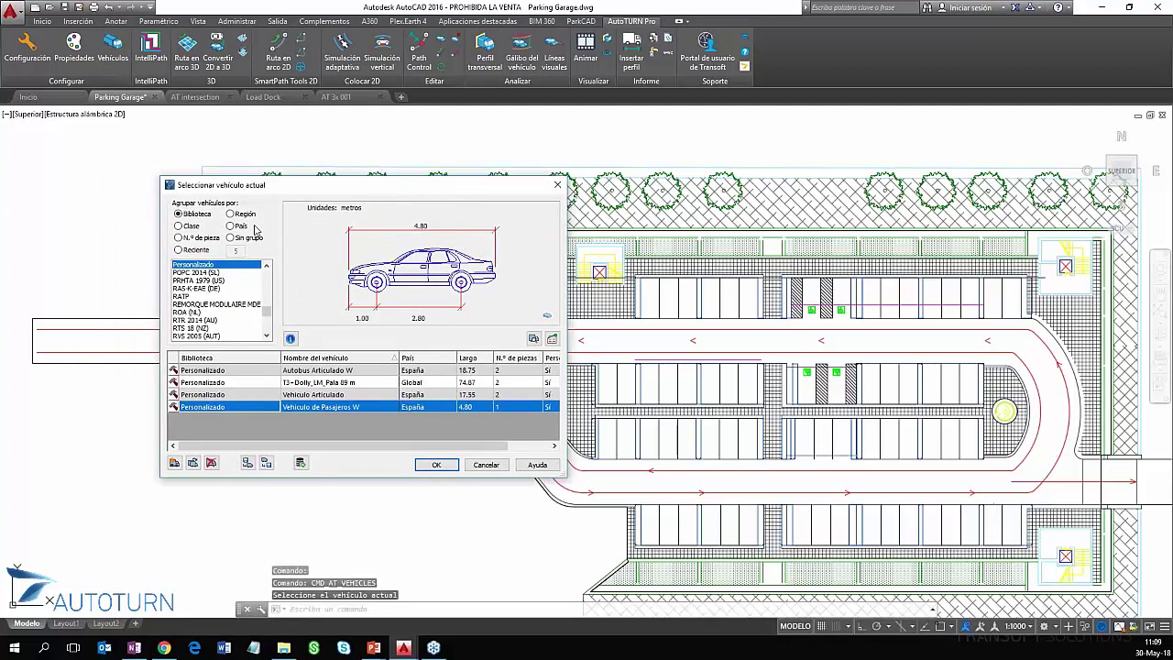
{"action": "left_click", "coordinate": [179, 227]}
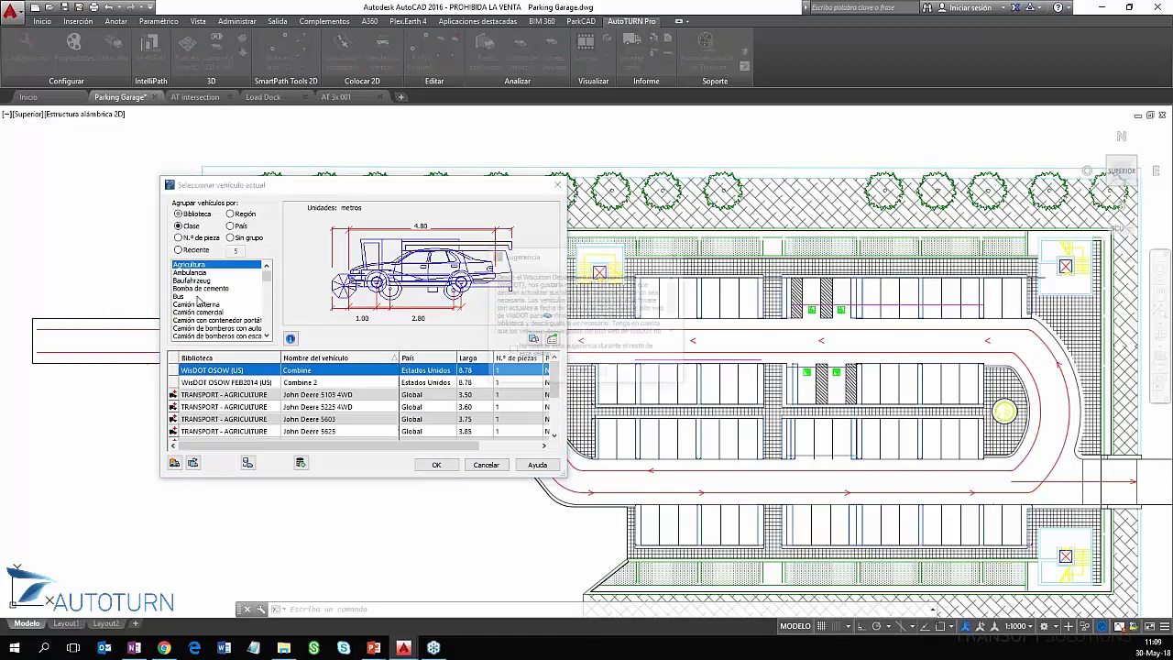
{"action": "left_click", "coordinate": [530, 352]}
{"action": "left_click", "coordinate": [580, 374]}
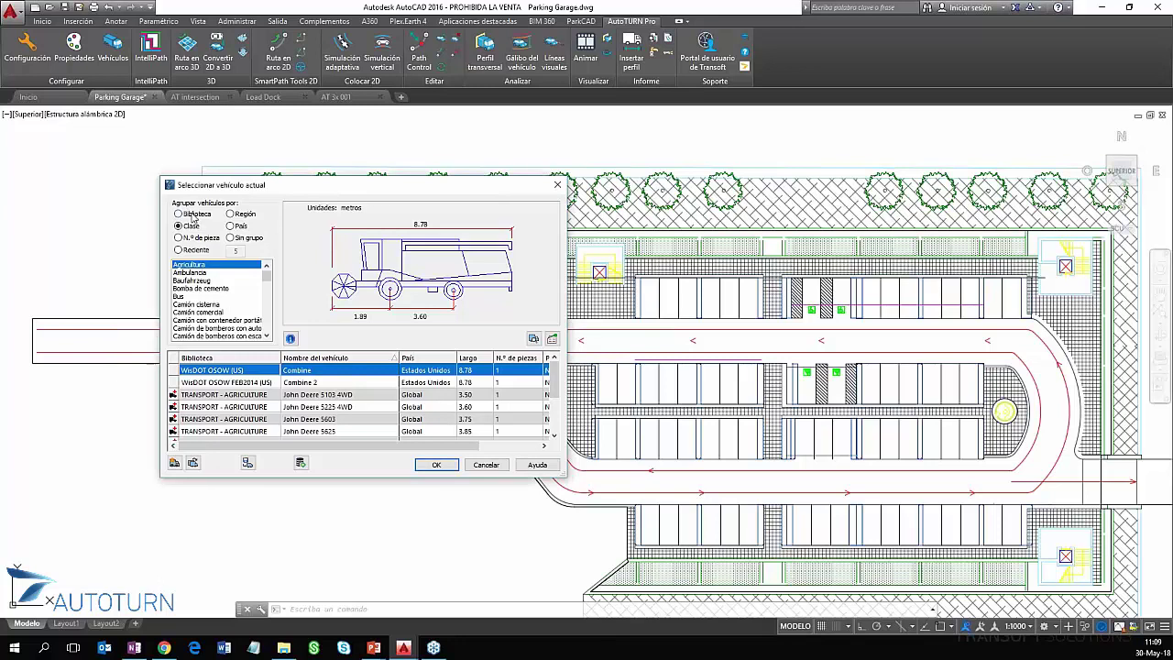
- Regroup the vehicles by Biblioteca and browse the library list
{"action": "left_click", "coordinate": [196, 212]}
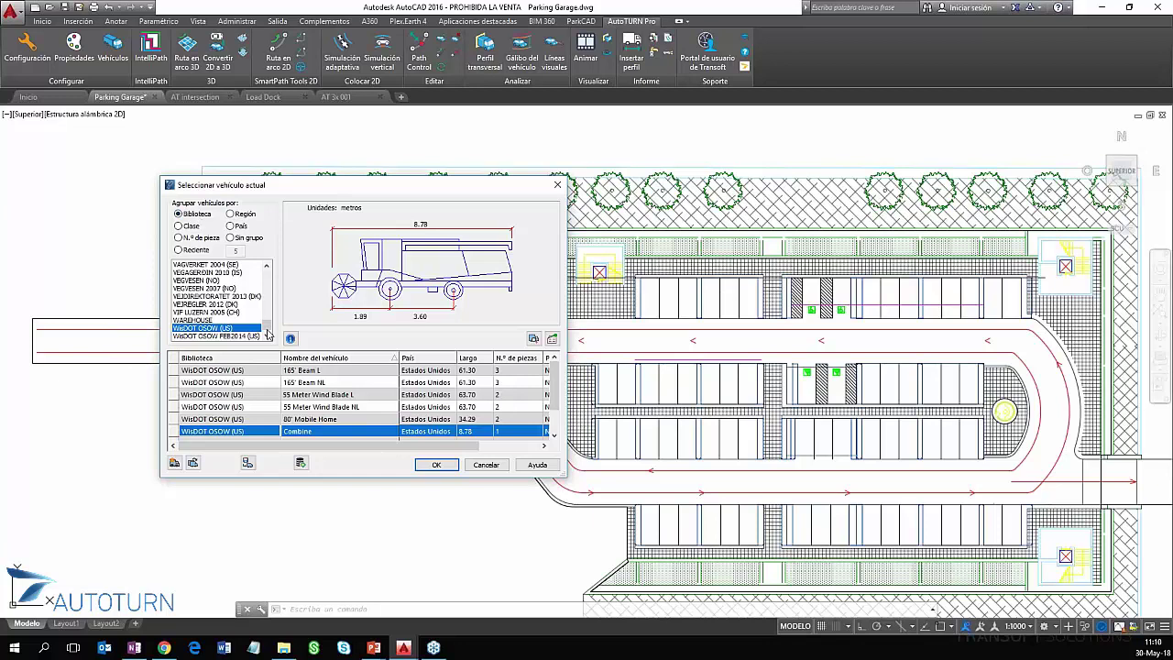
{"action": "left_click_drag", "start_coordinate": [267, 328], "coordinate": [266, 311]}
{"action": "scroll", "coordinate": [233, 310], "scroll_direction": "up", "scroll_amount": 1}
{"action": "scroll", "coordinate": [235, 313], "scroll_direction": "up", "scroll_amount": 2}
{"action": "scroll", "coordinate": [235, 313], "scroll_direction": "up", "scroll_amount": 1}
{"action": "scroll", "coordinate": [213, 297], "scroll_direction": "up", "scroll_amount": 2}
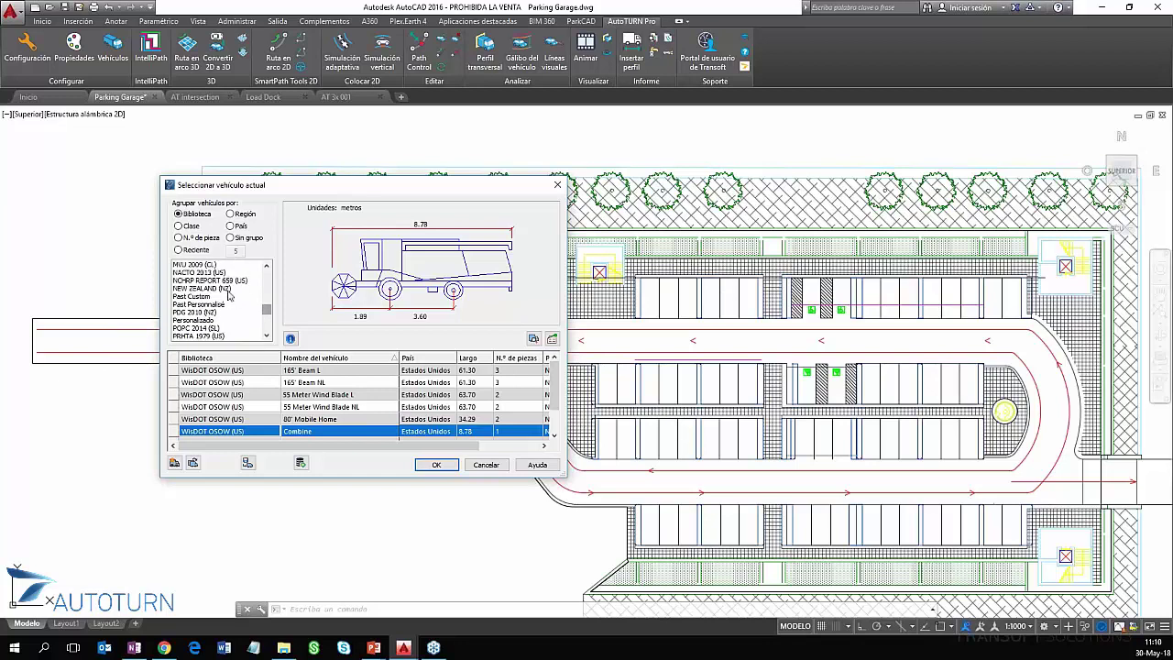
{"action": "scroll", "coordinate": [238, 295], "scroll_direction": "up", "scroll_amount": 1}
{"action": "scroll", "coordinate": [238, 297], "scroll_direction": "up", "scroll_amount": 1}
{"action": "scroll", "coordinate": [229, 296], "scroll_direction": "up", "scroll_amount": 1}
{"action": "scroll", "coordinate": [229, 296], "scroll_direction": "up", "scroll_amount": 1}
{"action": "scroll", "coordinate": [229, 297], "scroll_direction": "up", "scroll_amount": 1}
{"action": "scroll", "coordinate": [230, 297], "scroll_direction": "up", "scroll_amount": 1}
{"action": "scroll", "coordinate": [231, 298], "scroll_direction": "up", "scroll_amount": 1}
{"action": "scroll", "coordinate": [225, 289], "scroll_direction": "up", "scroll_amount": 1}
{"action": "scroll", "coordinate": [224, 288], "scroll_direction": "up", "scroll_amount": 1}
{"action": "scroll", "coordinate": [223, 288], "scroll_direction": "up", "scroll_amount": 1}
- Regroup by Clase and preview the 6.95 m Ambulancia vehicle
{"action": "left_click", "coordinate": [188, 226]}
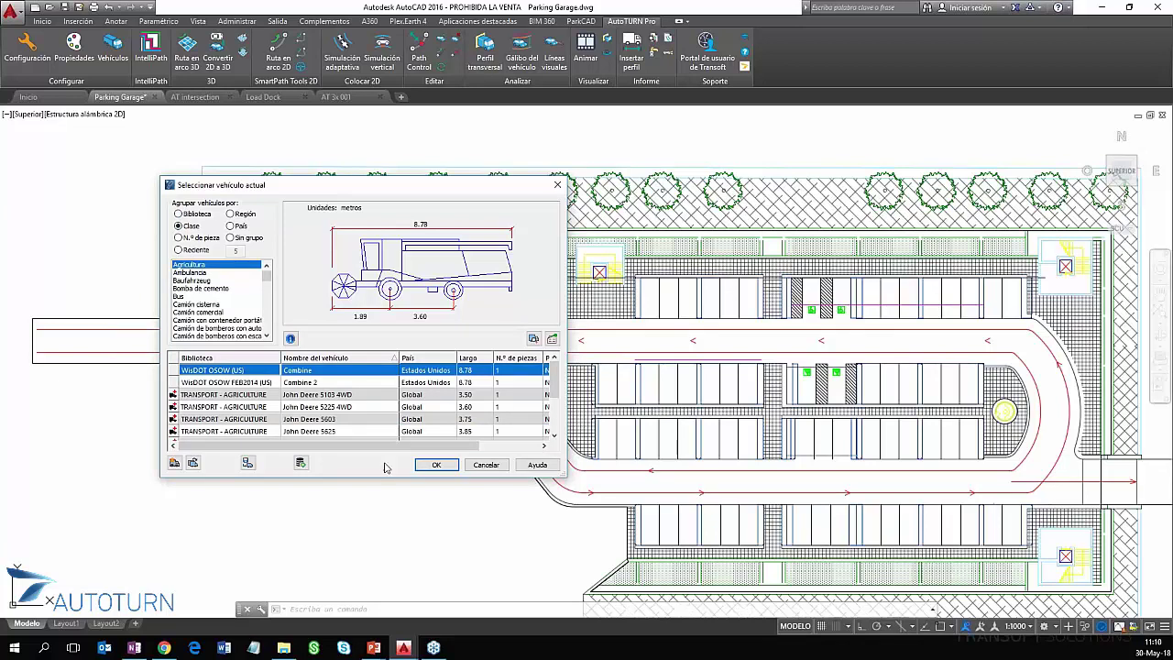
{"action": "scroll", "coordinate": [376, 389], "scroll_direction": "down", "scroll_amount": 3}
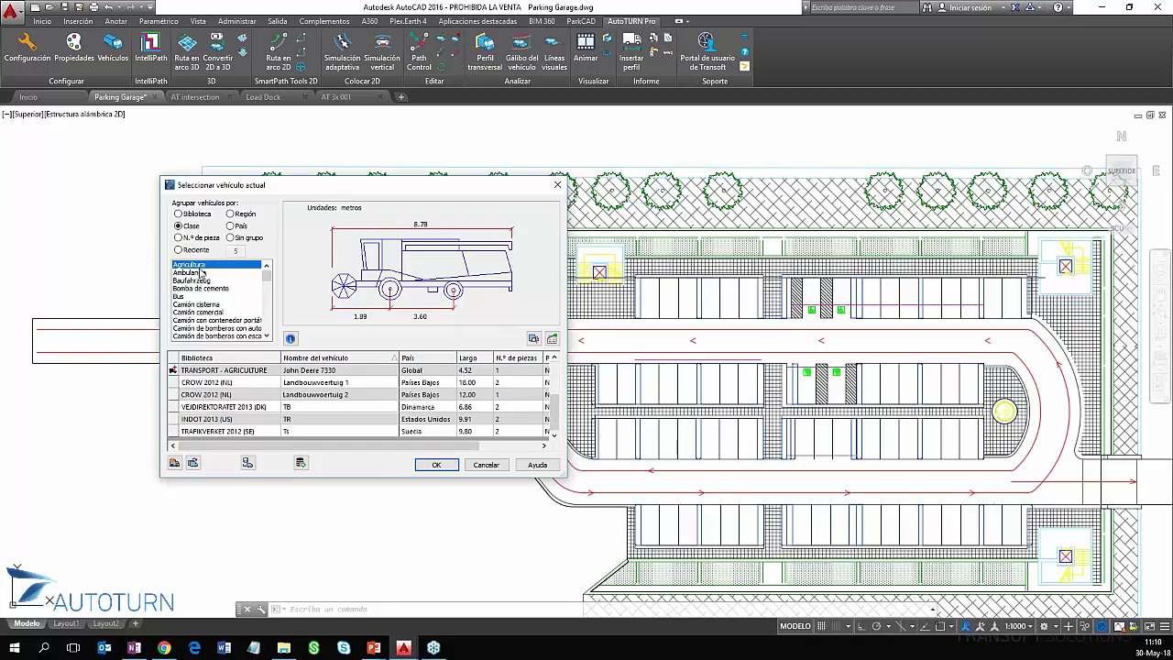
{"action": "left_click", "coordinate": [201, 273]}
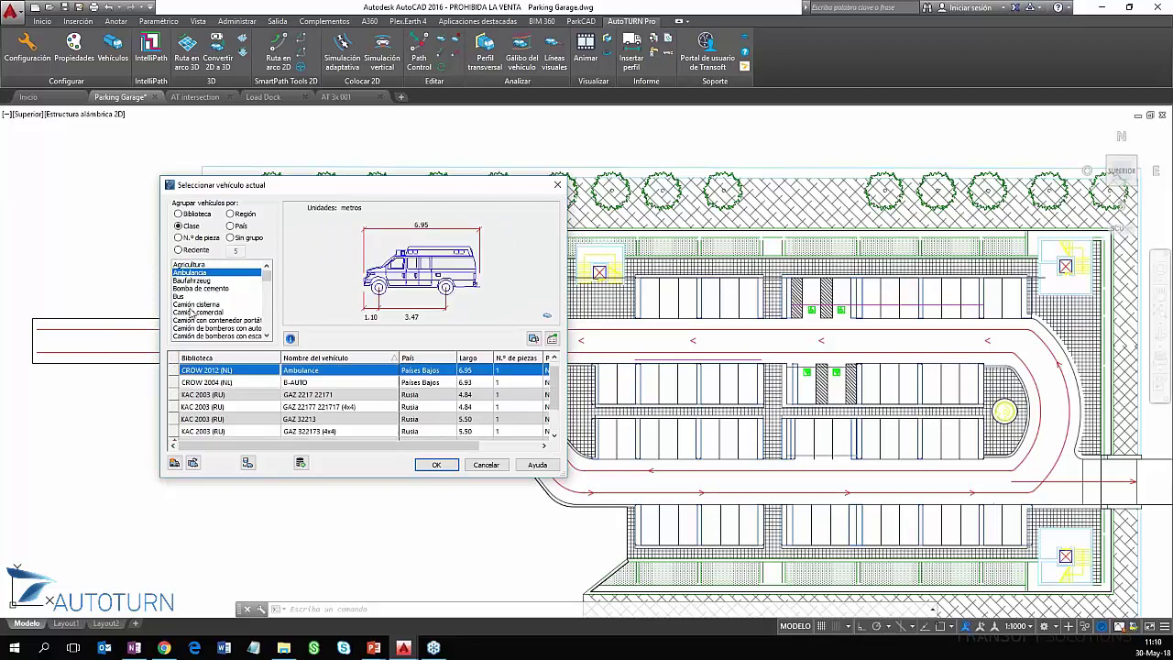
{"action": "scroll", "coordinate": [204, 312], "scroll_direction": "down", "scroll_amount": 1}
{"action": "scroll", "coordinate": [199, 309], "scroll_direction": "down", "scroll_amount": 1}
{"action": "scroll", "coordinate": [202, 305], "scroll_direction": "down", "scroll_amount": 1}
{"action": "scroll", "coordinate": [201, 305], "scroll_direction": "down", "scroll_amount": 1}
{"action": "scroll", "coordinate": [201, 305], "scroll_direction": "down", "scroll_amount": 1}
{"action": "scroll", "coordinate": [202, 305], "scroll_direction": "down", "scroll_amount": 1}
{"action": "scroll", "coordinate": [200, 302], "scroll_direction": "down", "scroll_amount": 1}
{"action": "scroll", "coordinate": [201, 302], "scroll_direction": "down", "scroll_amount": 1}
{"action": "scroll", "coordinate": [200, 302], "scroll_direction": "down", "scroll_amount": 1}
{"action": "scroll", "coordinate": [201, 302], "scroll_direction": "down", "scroll_amount": 1}
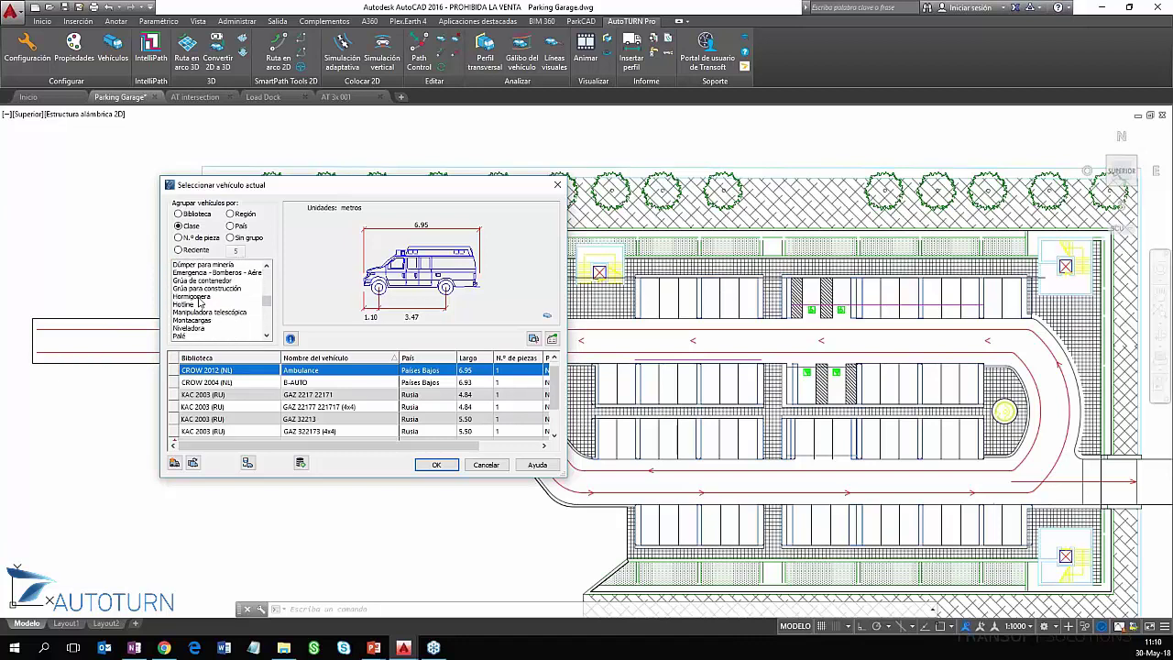
{"action": "scroll", "coordinate": [203, 310], "scroll_direction": "down", "scroll_amount": 2}
{"action": "scroll", "coordinate": [208, 316], "scroll_direction": "down", "scroll_amount": 2}
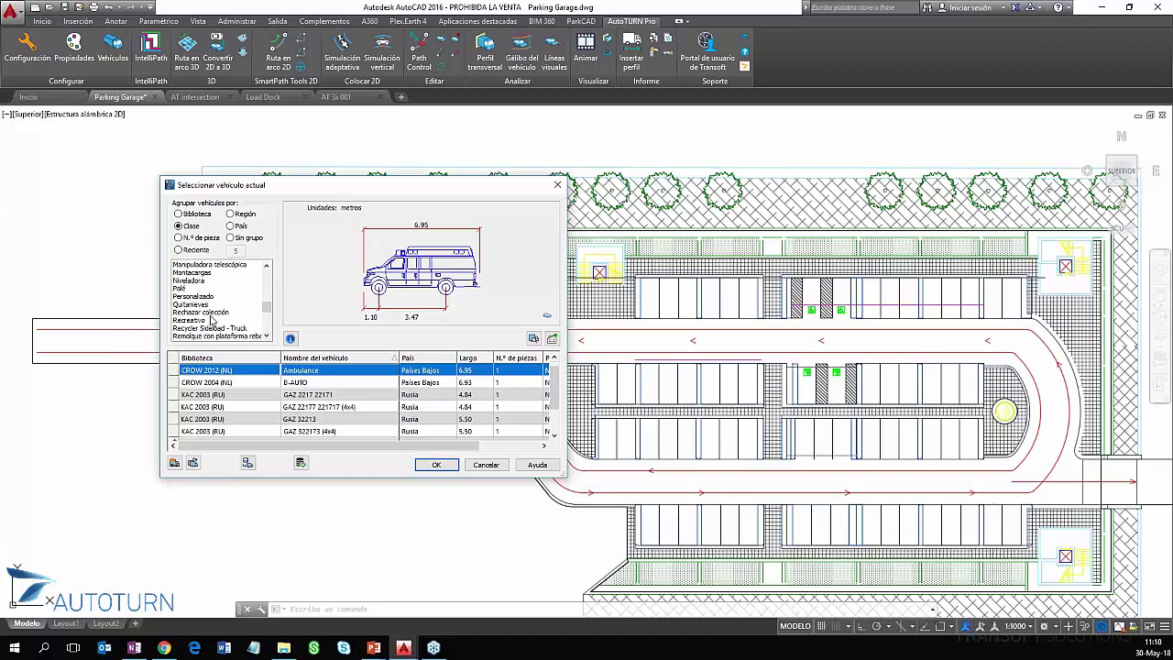
{"action": "scroll", "coordinate": [207, 315], "scroll_direction": "down", "scroll_amount": 1}
{"action": "scroll", "coordinate": [208, 314], "scroll_direction": "down", "scroll_amount": 1}
{"action": "scroll", "coordinate": [209, 314], "scroll_direction": "down", "scroll_amount": 2}
{"action": "scroll", "coordinate": [209, 314], "scroll_direction": "down", "scroll_amount": 2}
{"action": "scroll", "coordinate": [209, 313], "scroll_direction": "down", "scroll_amount": 2}
{"action": "scroll", "coordinate": [209, 313], "scroll_direction": "down", "scroll_amount": 2}
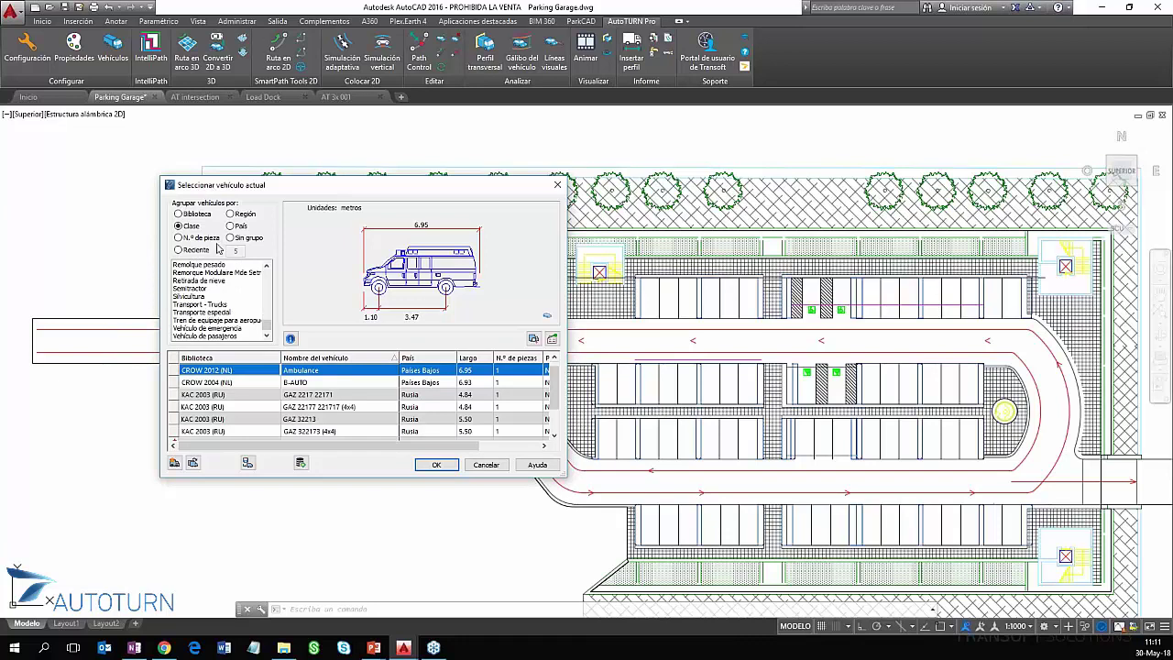
- Group by N.º de pieza and preview two-piece vehicles like the ISRAEL MOT 2011 articulated bus
{"action": "left_click", "coordinate": [208, 238]}
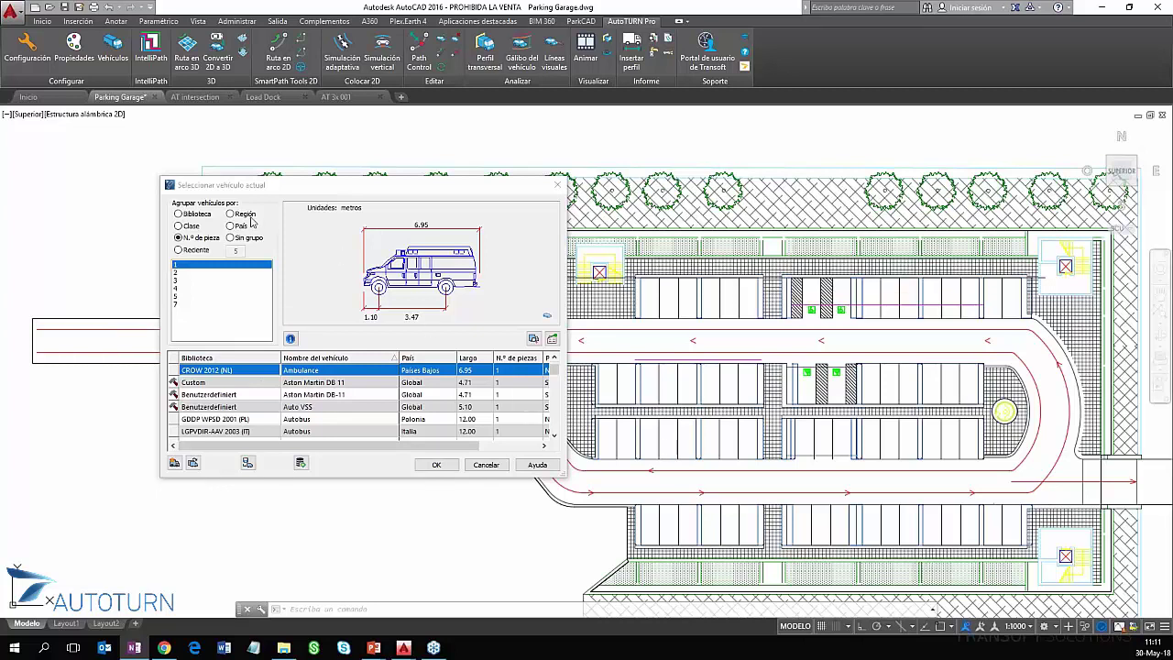
{"action": "scroll", "coordinate": [321, 407], "scroll_direction": "down", "scroll_amount": 1}
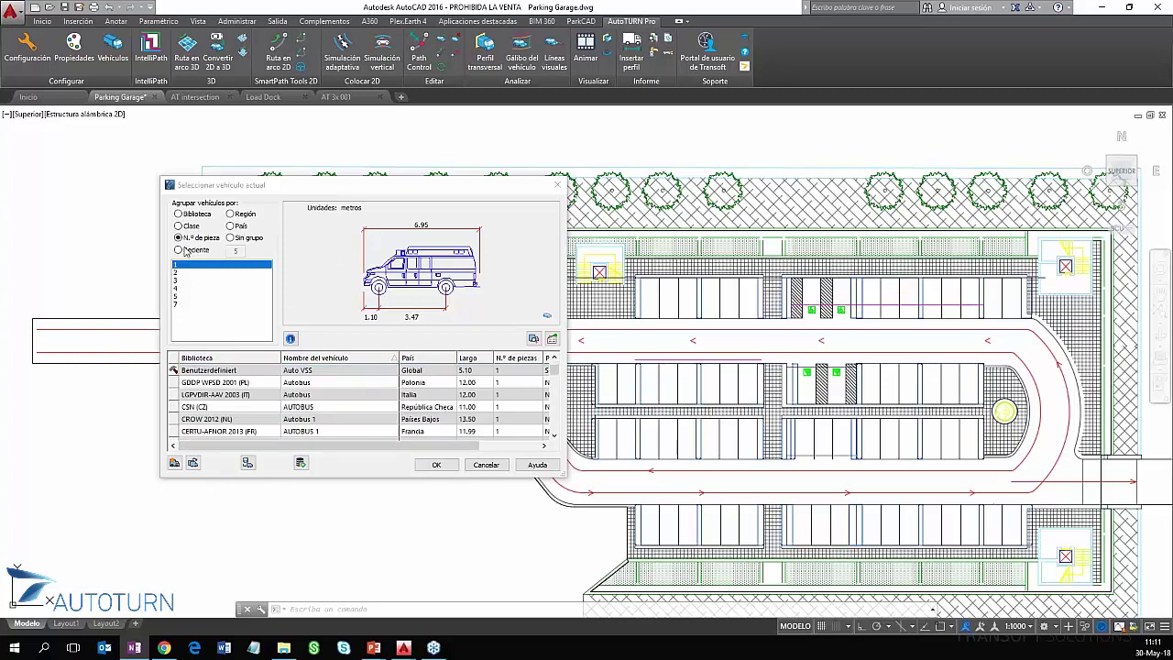
{"action": "scroll", "coordinate": [304, 404], "scroll_direction": "down", "scroll_amount": 2}
{"action": "scroll", "coordinate": [304, 405], "scroll_direction": "down", "scroll_amount": 1}
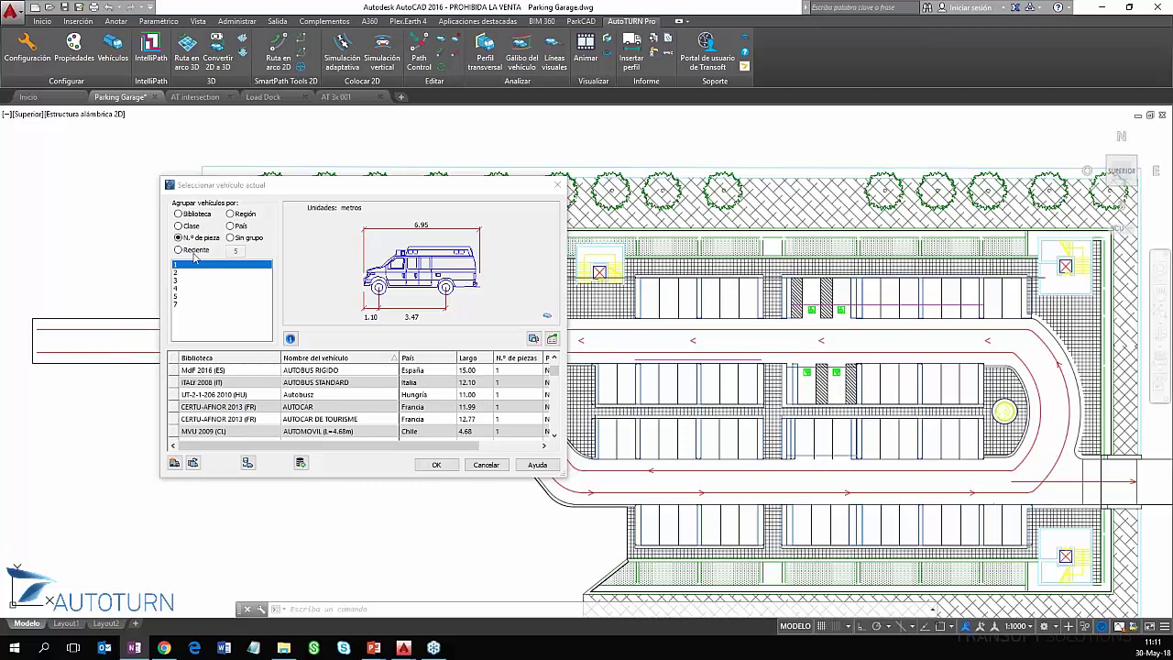
{"action": "scroll", "coordinate": [444, 400], "scroll_direction": "down", "scroll_amount": 2}
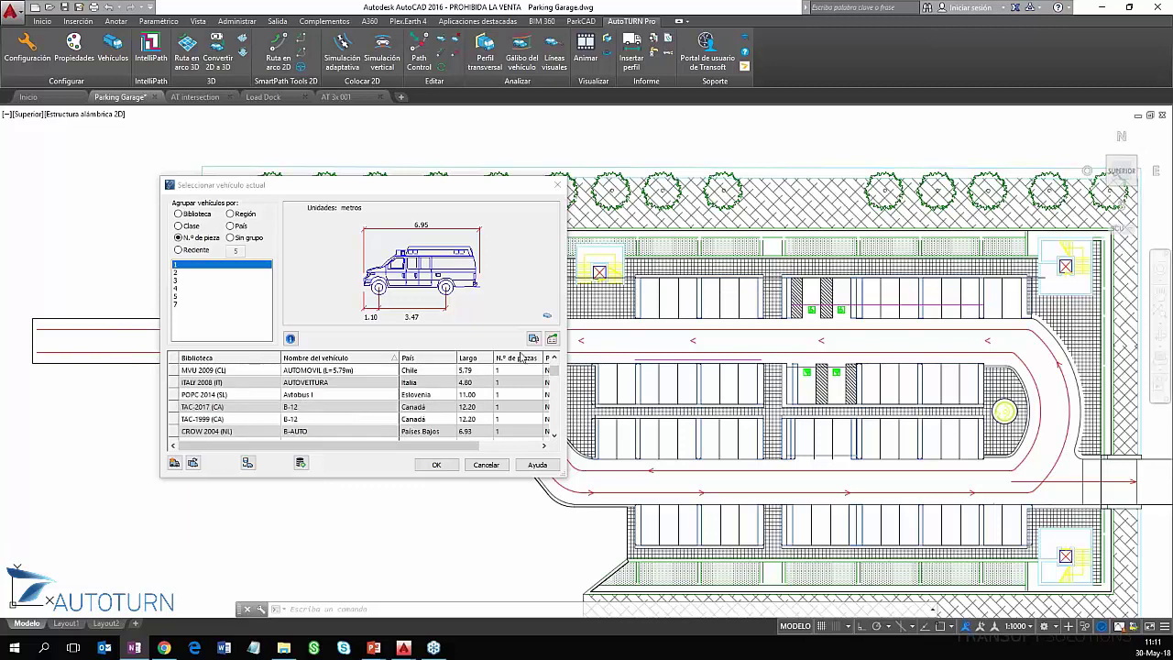
{"action": "left_click", "coordinate": [183, 273]}
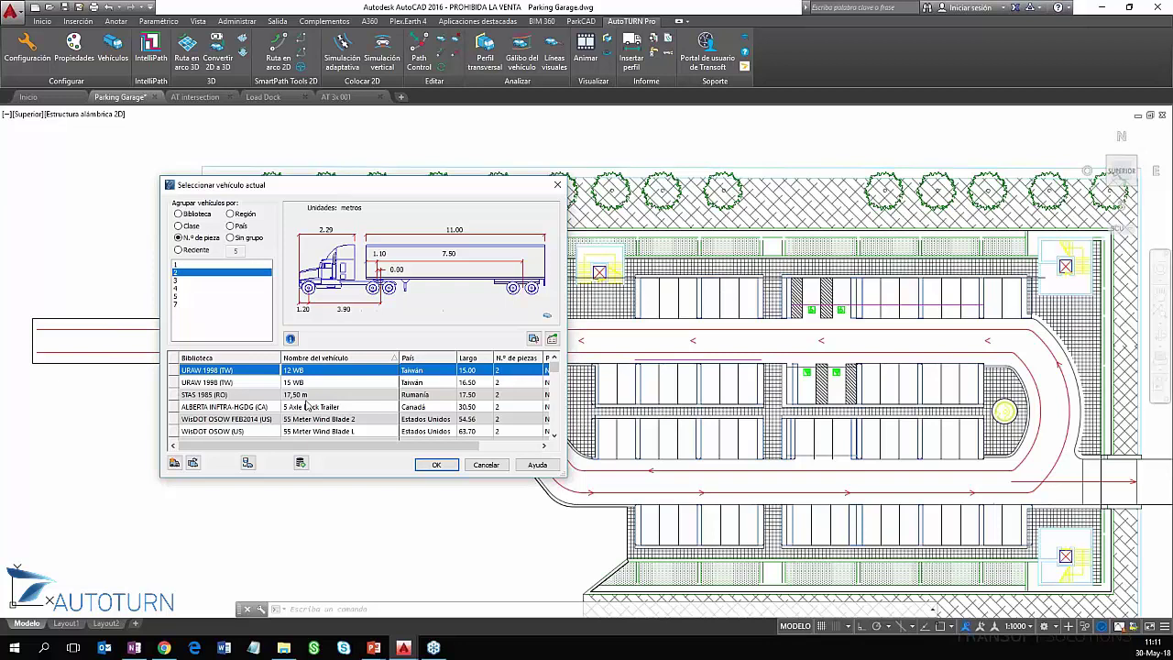
{"action": "left_click", "coordinate": [339, 410]}
{"action": "scroll", "coordinate": [341, 408], "scroll_direction": "down", "scroll_amount": 3}
{"action": "left_click", "coordinate": [341, 407]}
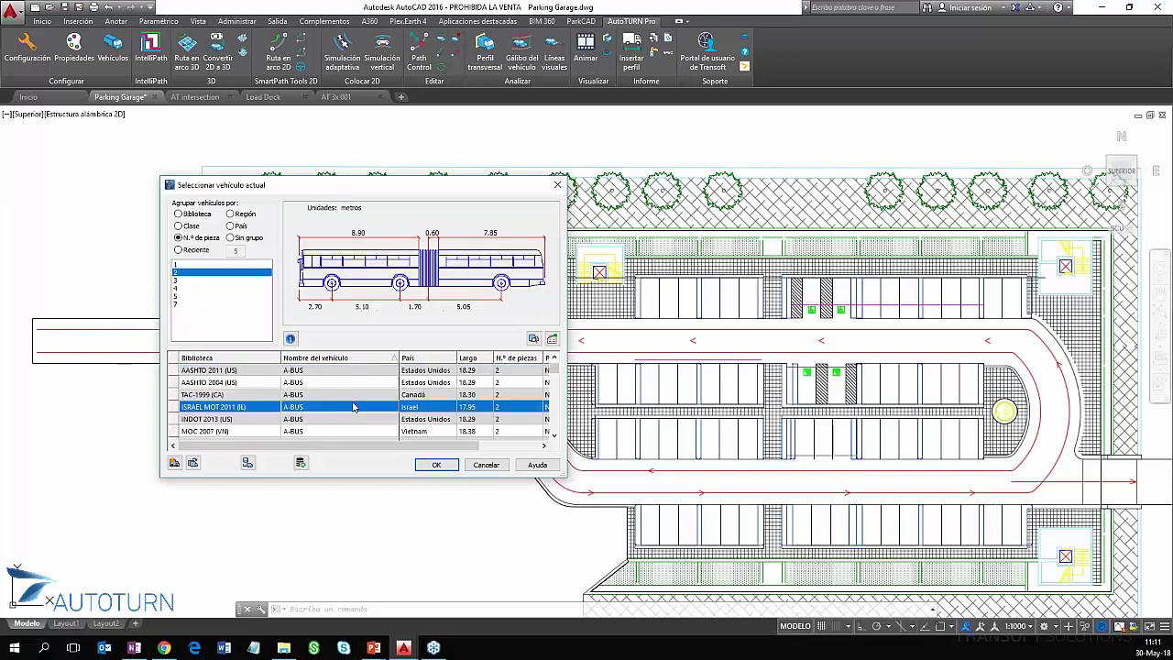
{"action": "scroll", "coordinate": [360, 425], "scroll_direction": "down", "scroll_amount": 1}
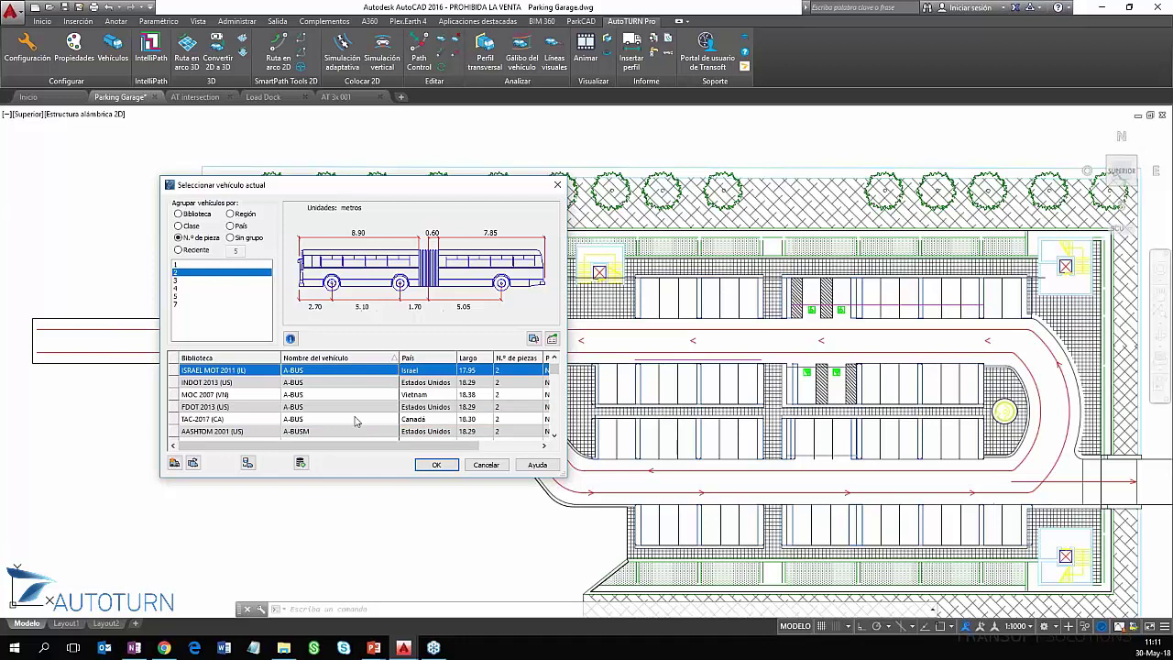
- Browse the three-, four-, five- and seven-piece vehicle groups
{"action": "left_click", "coordinate": [184, 281]}
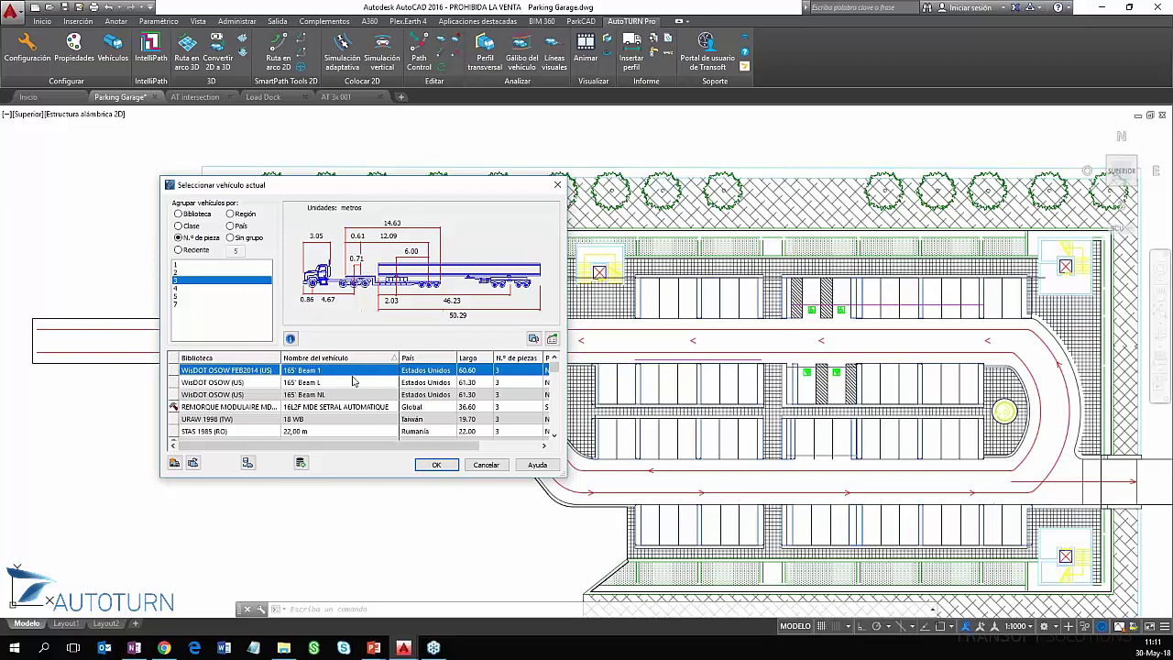
{"action": "left_click", "coordinate": [193, 290]}
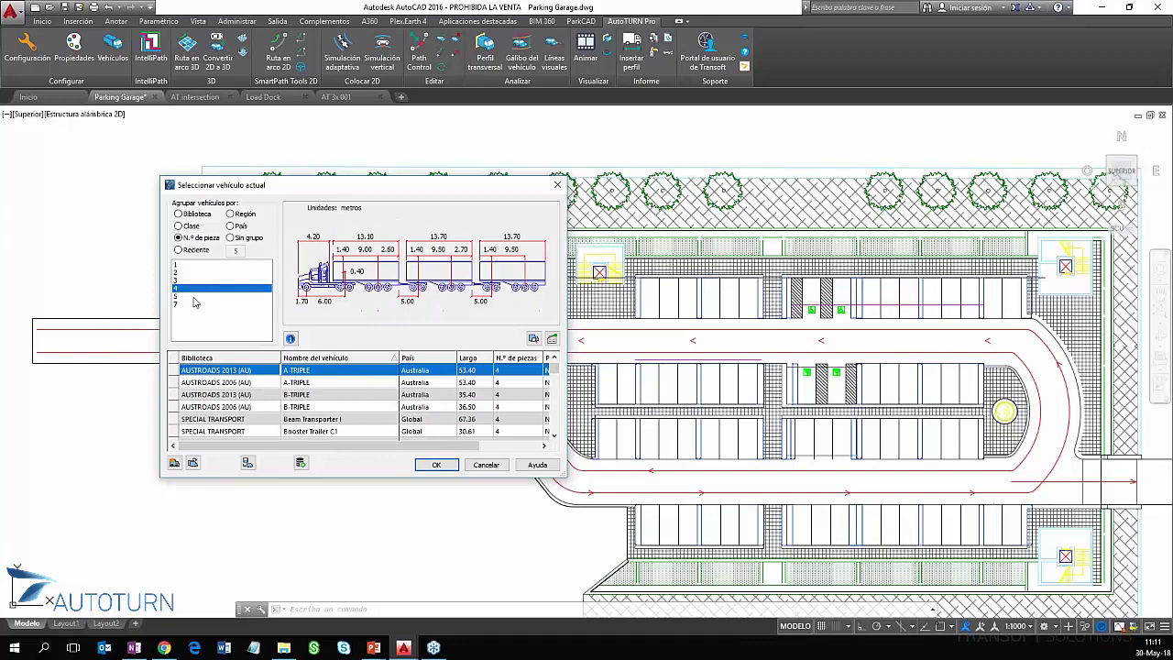
{"action": "left_click", "coordinate": [197, 296]}
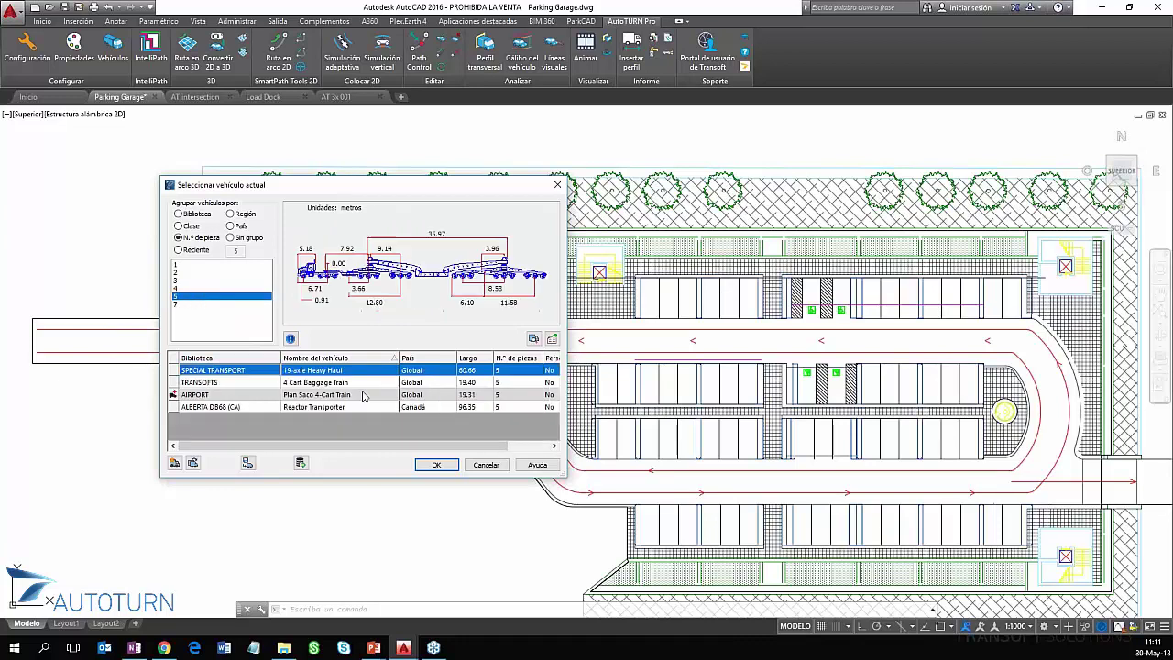
{"action": "left_click", "coordinate": [186, 305]}
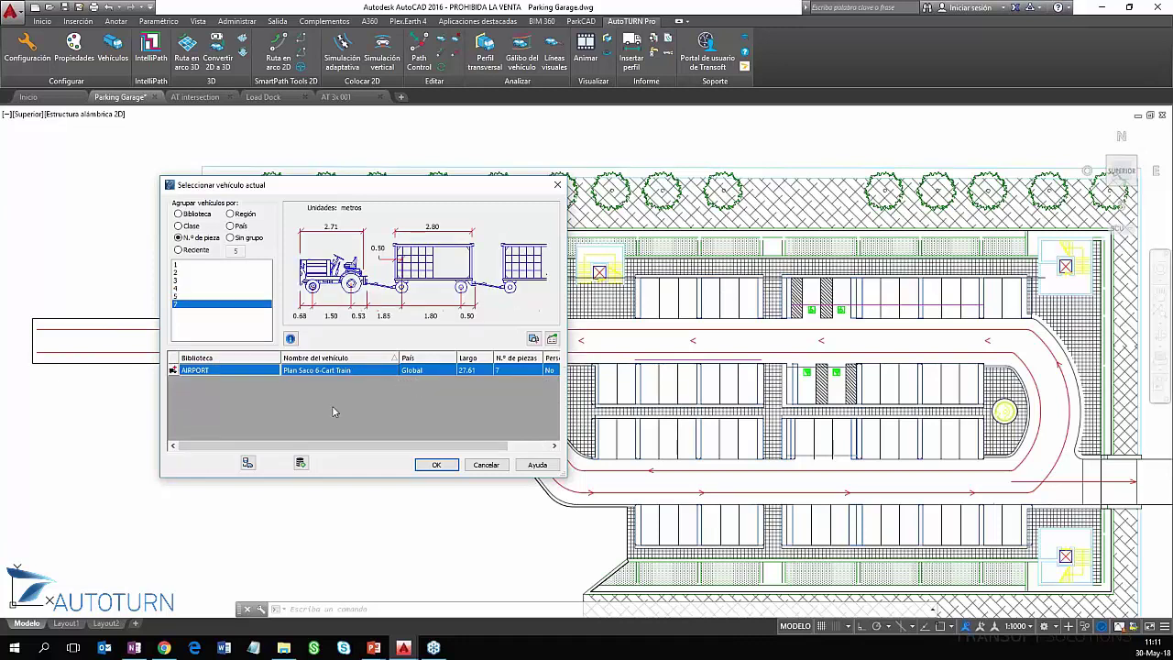
- Group the vehicles by Región, then by País
{"action": "left_click", "coordinate": [236, 216]}
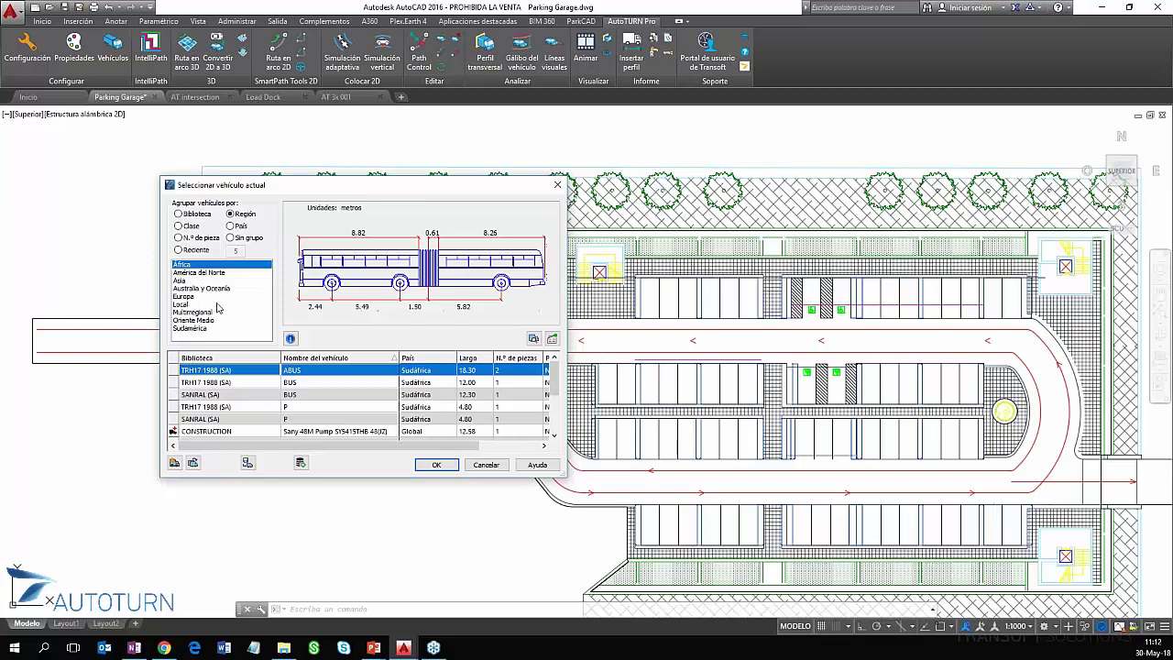
{"action": "left_click", "coordinate": [240, 228]}
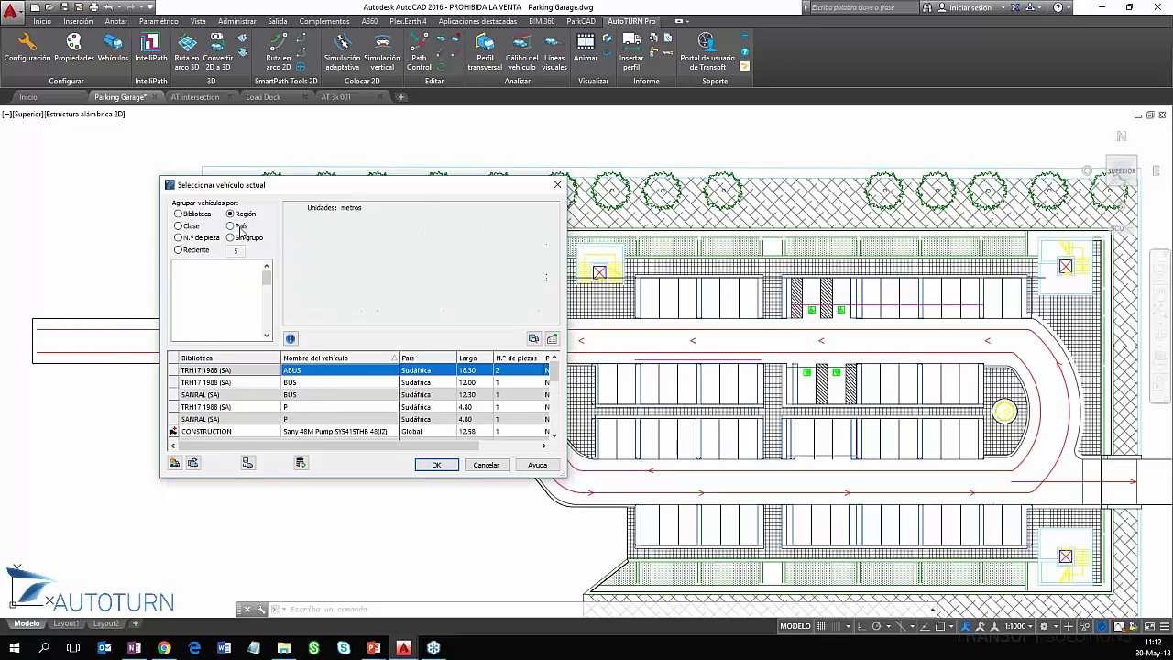
{"action": "scroll", "coordinate": [246, 314], "scroll_direction": "down", "scroll_amount": 1}
{"action": "scroll", "coordinate": [245, 314], "scroll_direction": "down", "scroll_amount": 2}
{"action": "scroll", "coordinate": [246, 313], "scroll_direction": "down", "scroll_amount": 1}
{"action": "scroll", "coordinate": [246, 314], "scroll_direction": "down", "scroll_amount": 1}
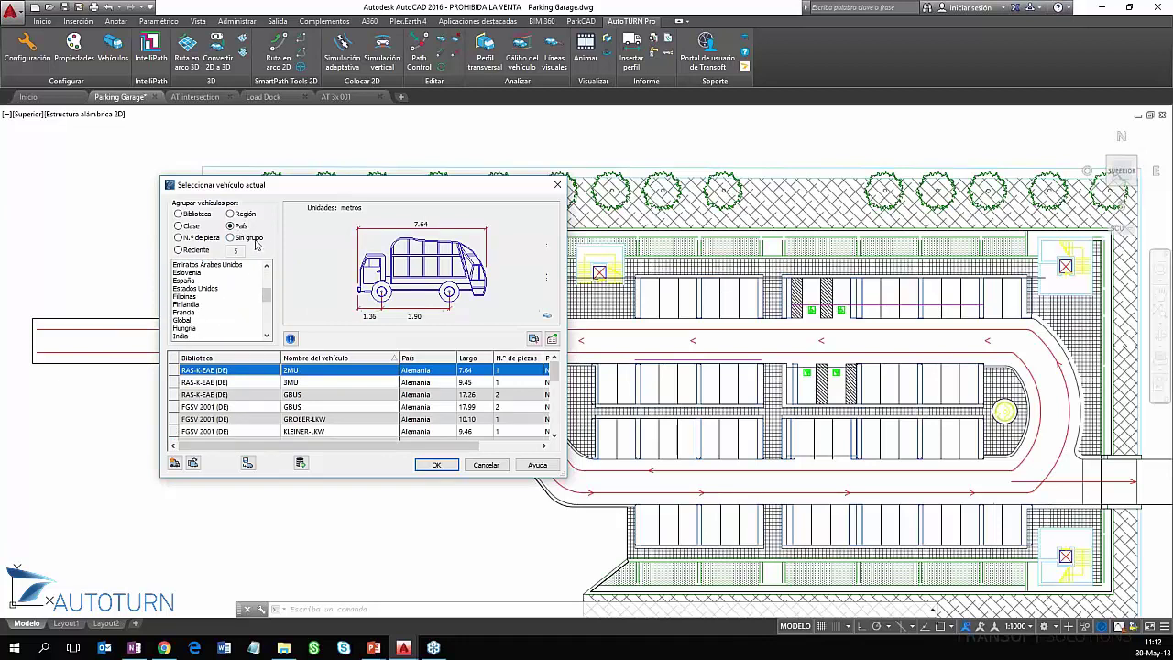
- List all vehicles with Sin grupo, enlarge the dialog, and sort by Biblioteca in reverse
{"action": "left_click", "coordinate": [255, 241]}
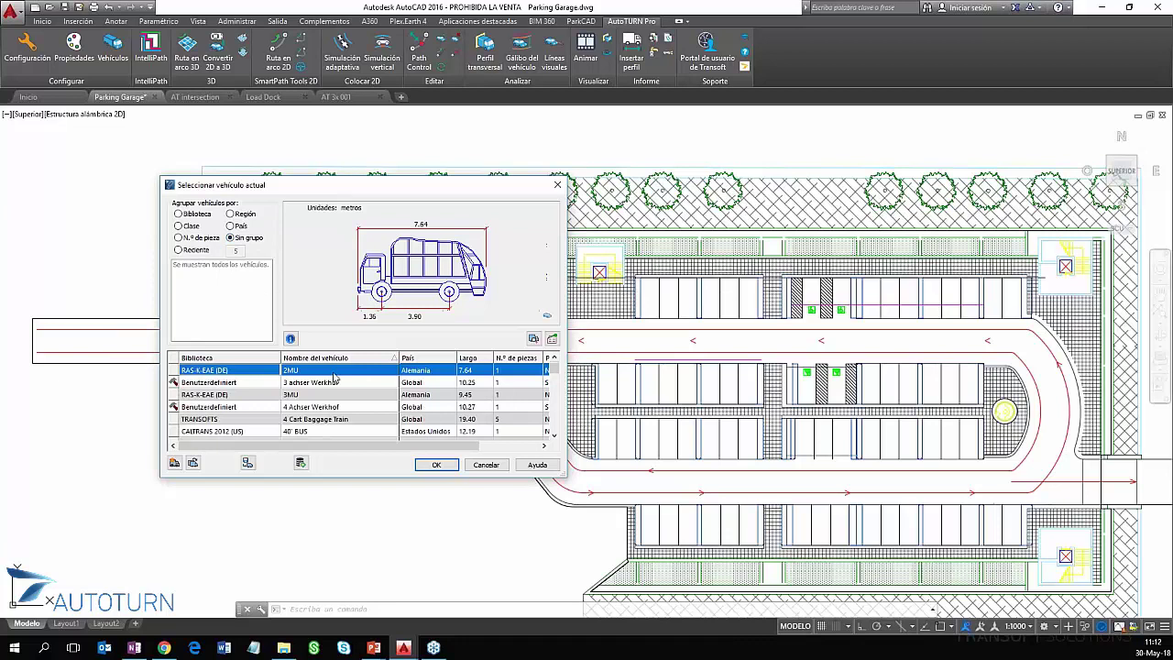
{"action": "scroll", "coordinate": [302, 412], "scroll_direction": "down", "scroll_amount": 3}
{"action": "scroll", "coordinate": [302, 413], "scroll_direction": "down", "scroll_amount": 3}
{"action": "scroll", "coordinate": [302, 413], "scroll_direction": "up", "scroll_amount": 2}
{"action": "scroll", "coordinate": [303, 412], "scroll_direction": "up", "scroll_amount": 2}
{"action": "scroll", "coordinate": [302, 413], "scroll_direction": "up", "scroll_amount": 2}
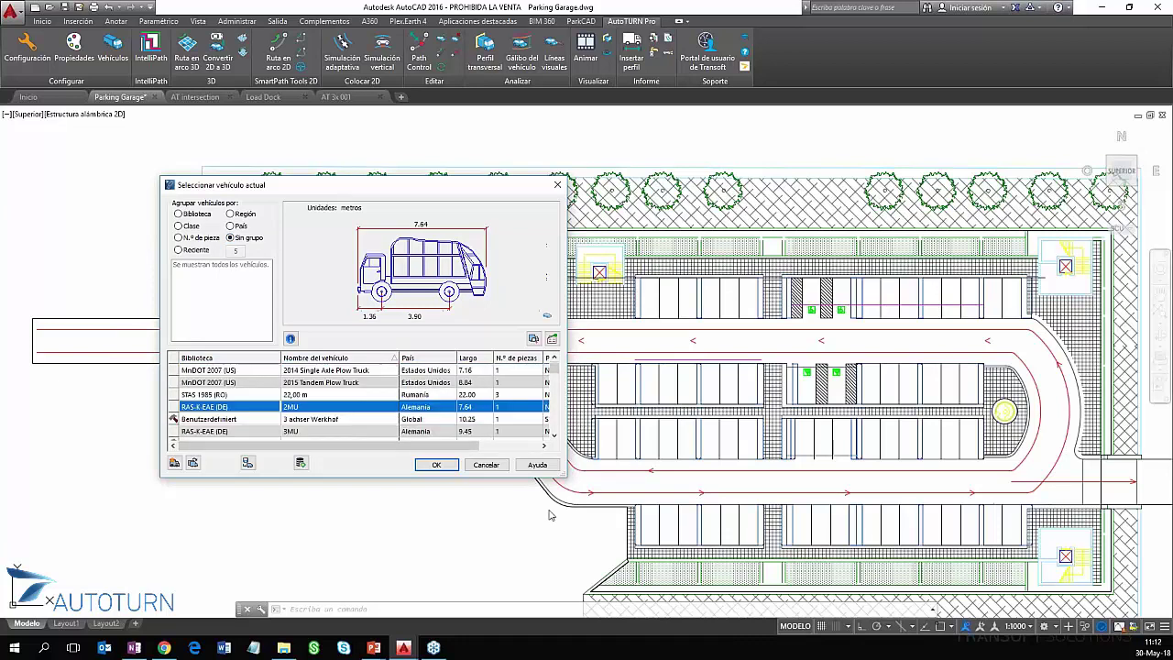
{"action": "left_click_drag", "start_coordinate": [564, 474], "coordinate": [605, 505]}
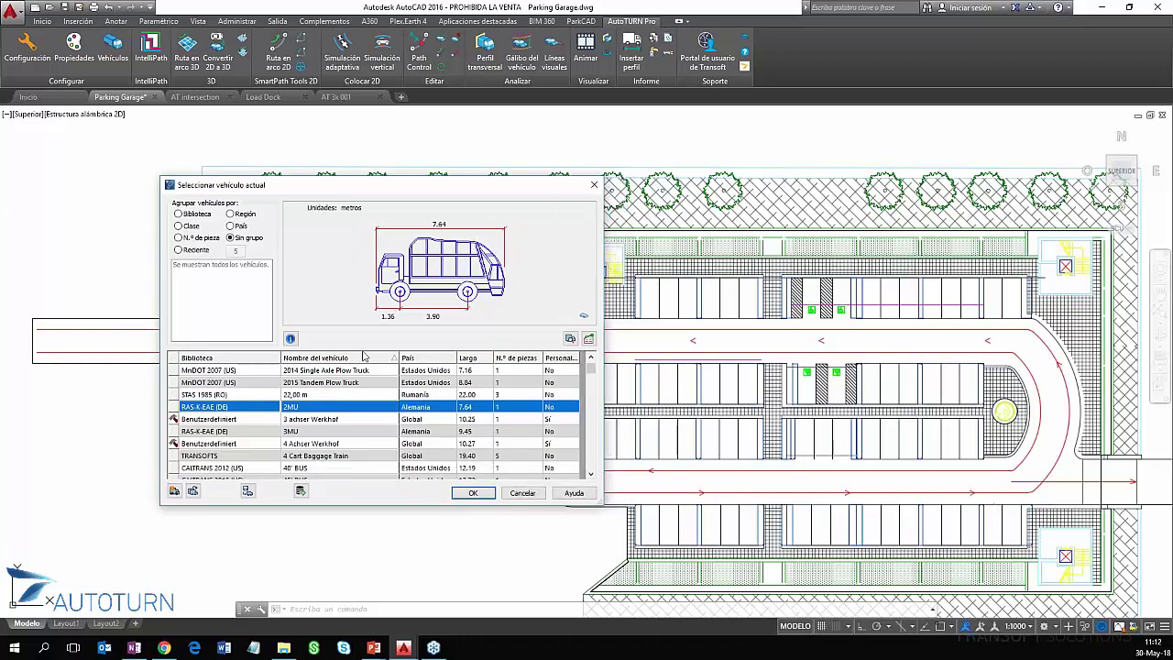
{"action": "left_click", "coordinate": [241, 359]}
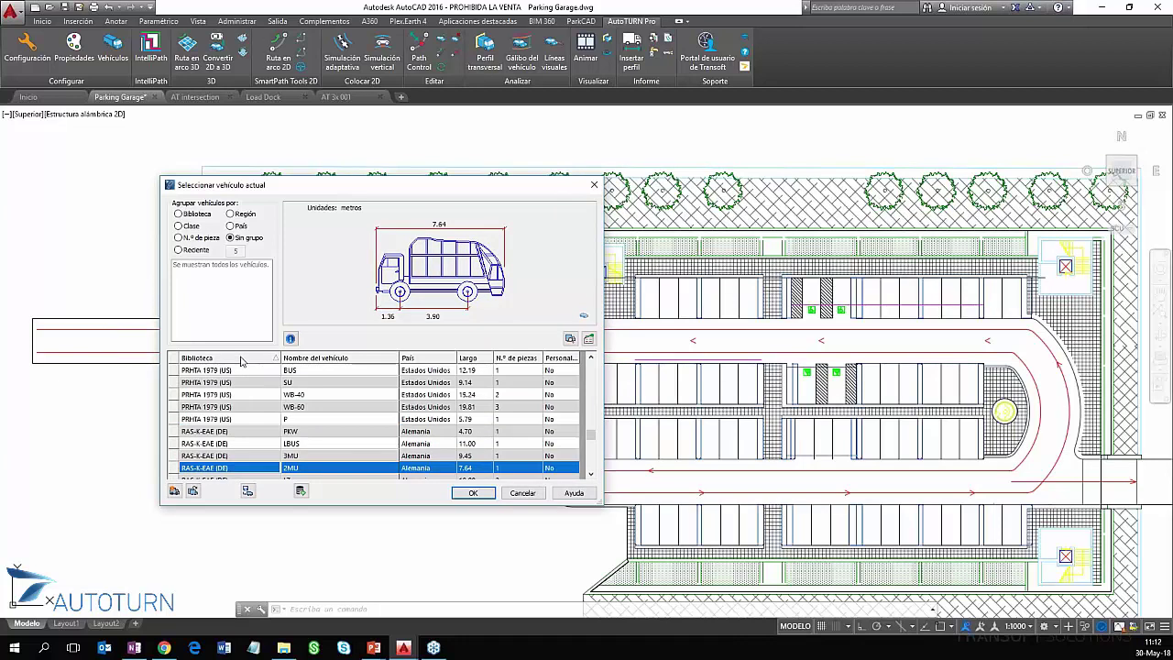
{"action": "left_click", "coordinate": [241, 359]}
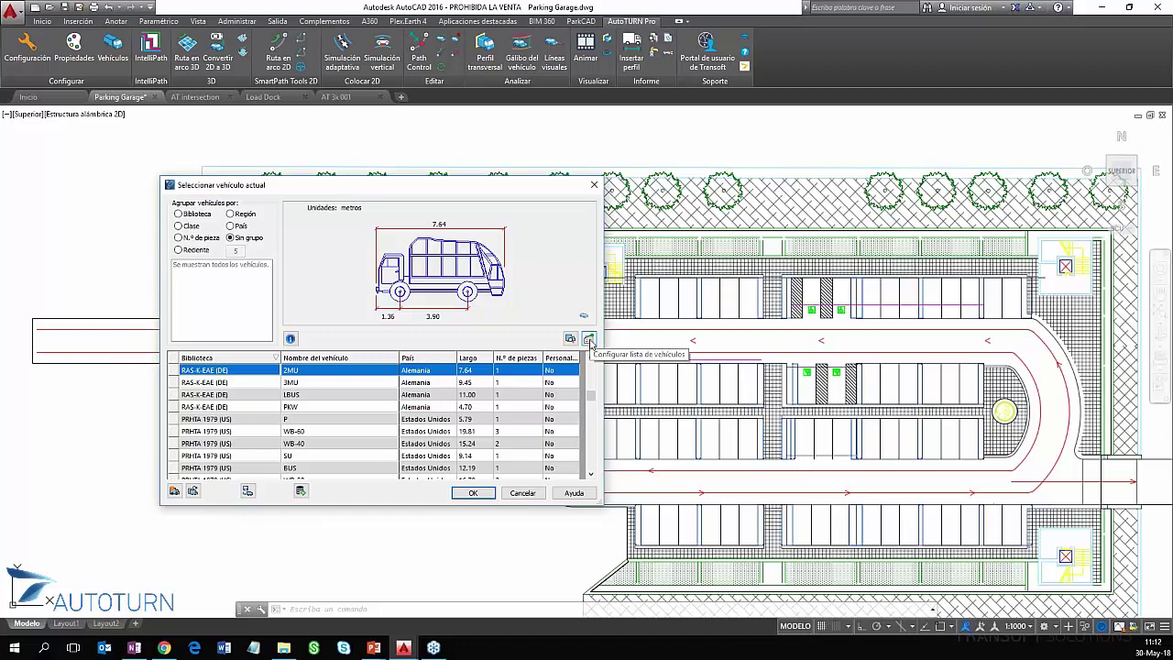
{"action": "left_click", "coordinate": [589, 340]}
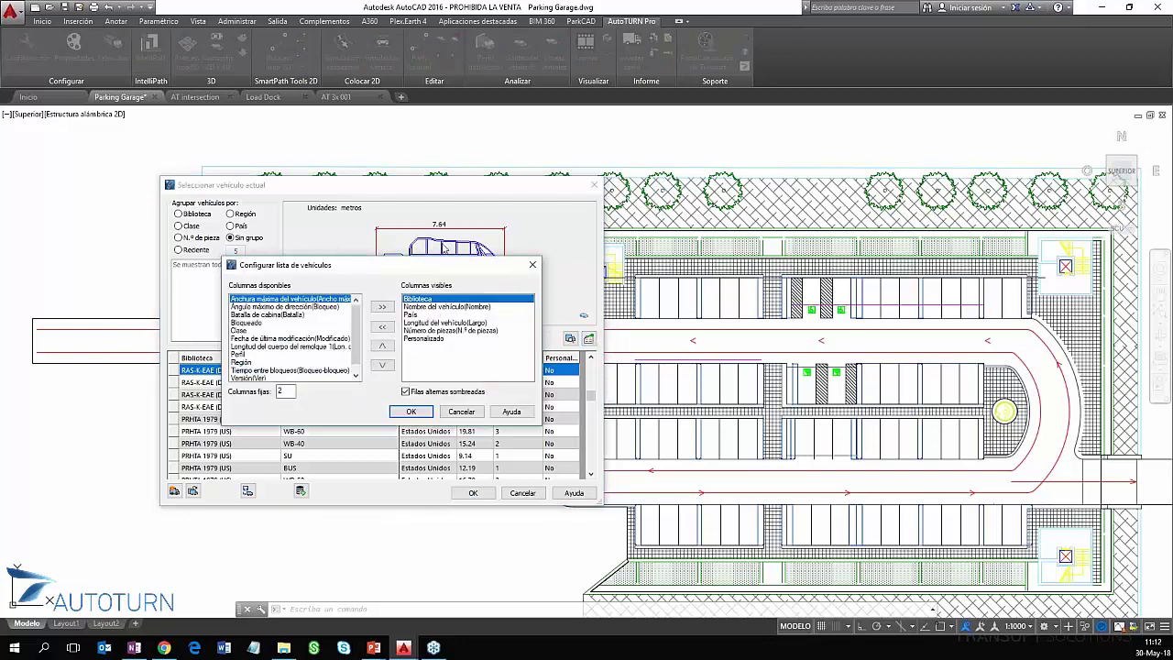
{"action": "left_click_drag", "start_coordinate": [430, 267], "coordinate": [397, 192]}
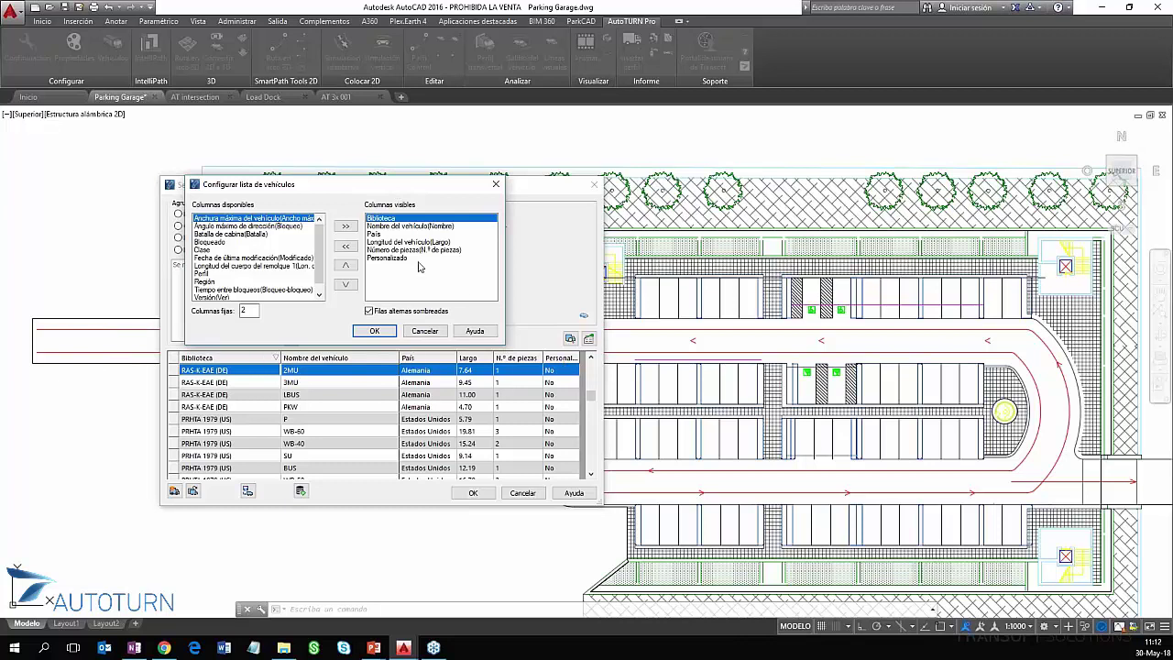
{"action": "left_click_drag", "start_coordinate": [431, 188], "coordinate": [453, 193]}
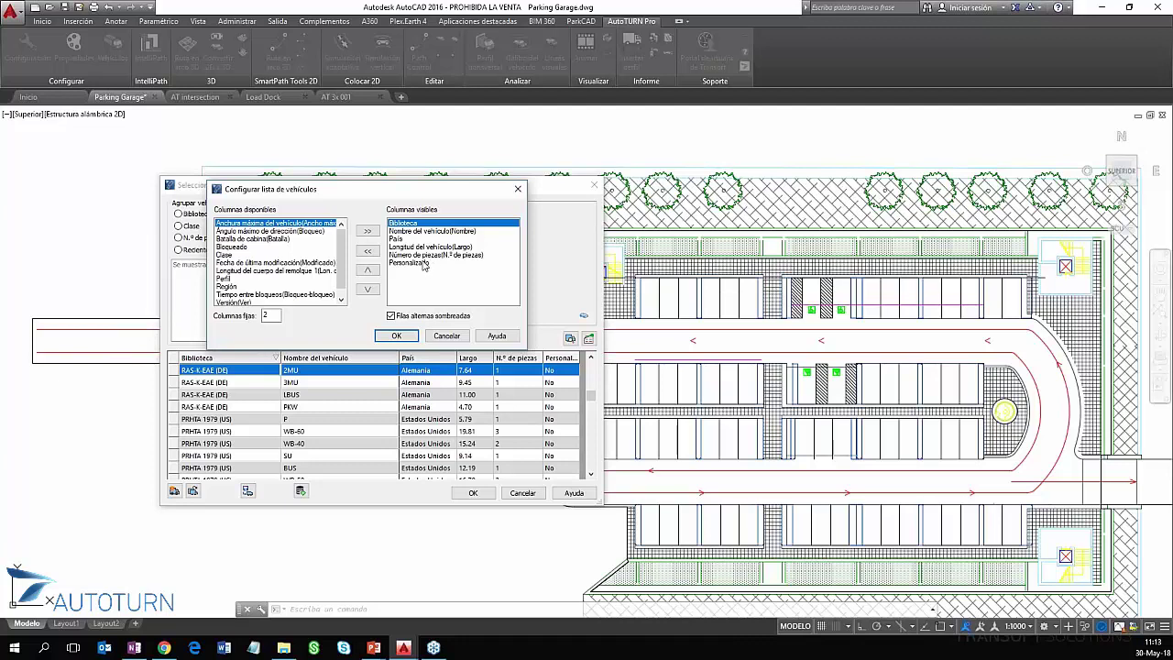
{"action": "left_click", "coordinate": [429, 265]}
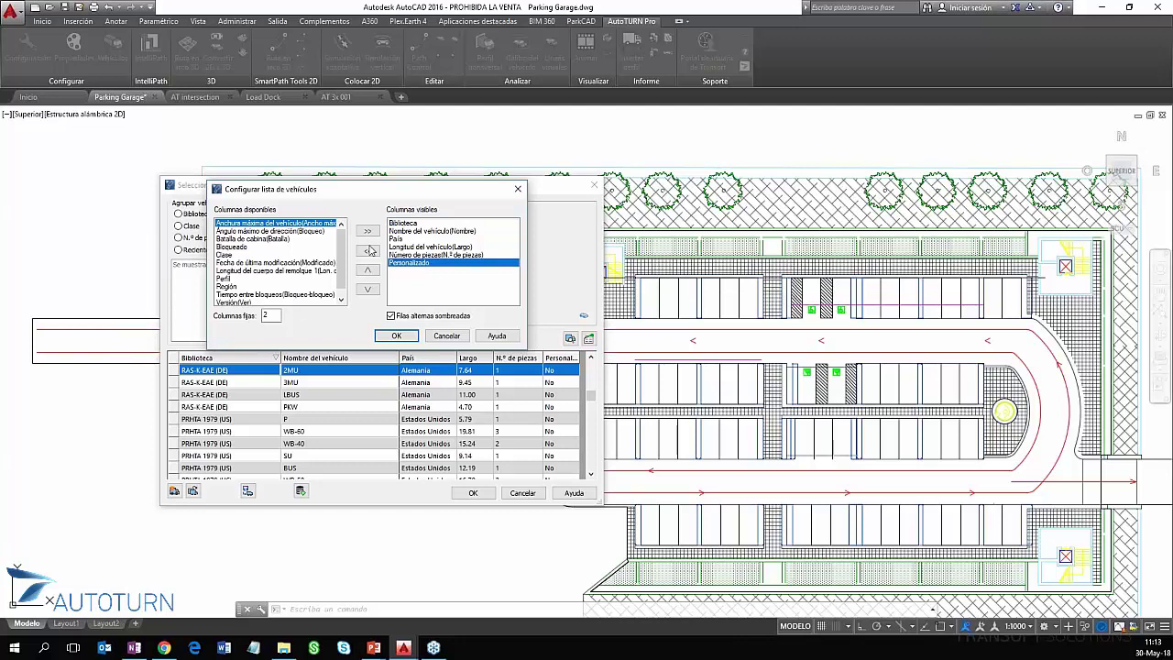
{"action": "left_click", "coordinate": [248, 232]}
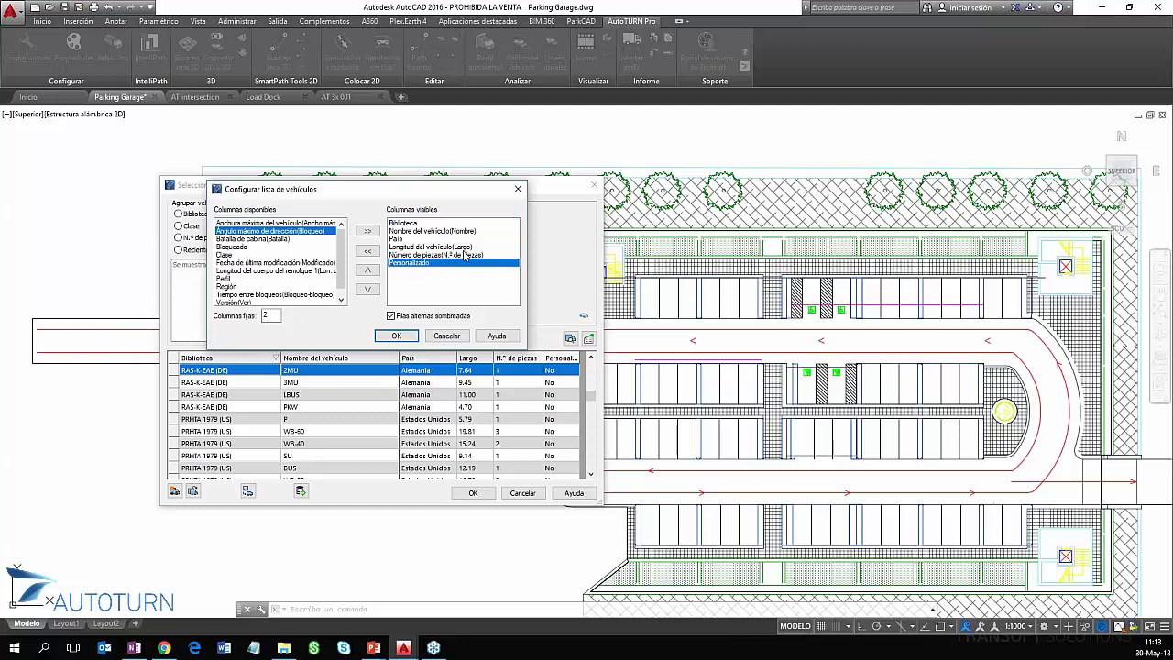
{"action": "left_click", "coordinate": [258, 278]}
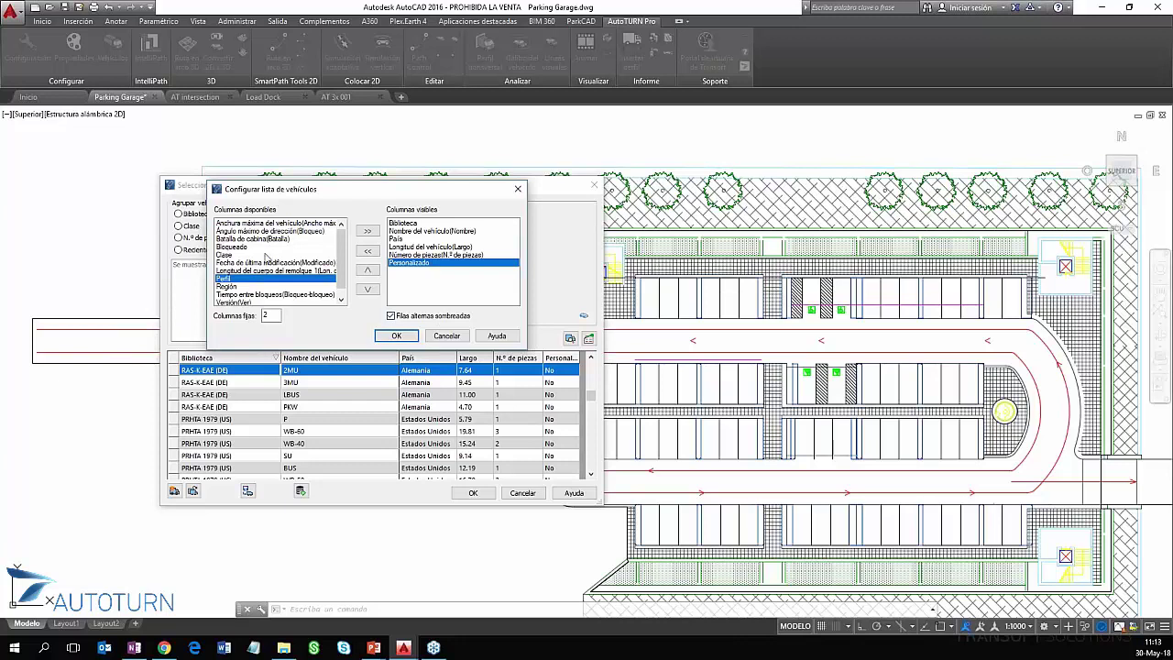
{"action": "left_click", "coordinate": [396, 335]}
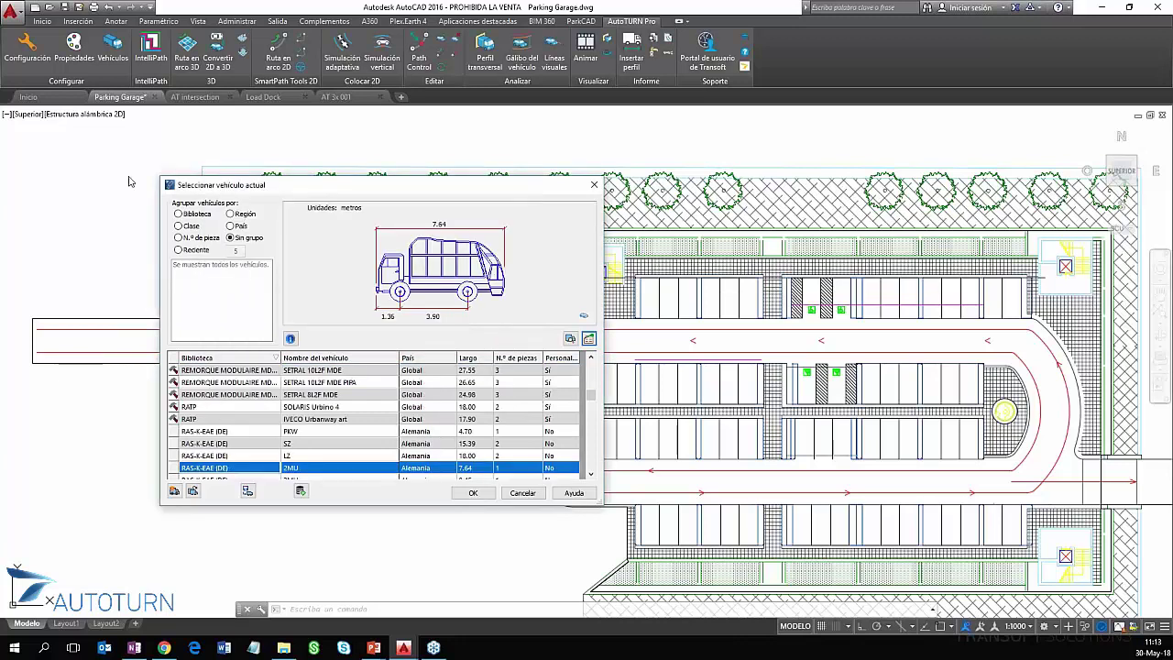
- Group vehicles by Biblioteca and scroll down to the Personalizado library
{"action": "left_click", "coordinate": [193, 214]}
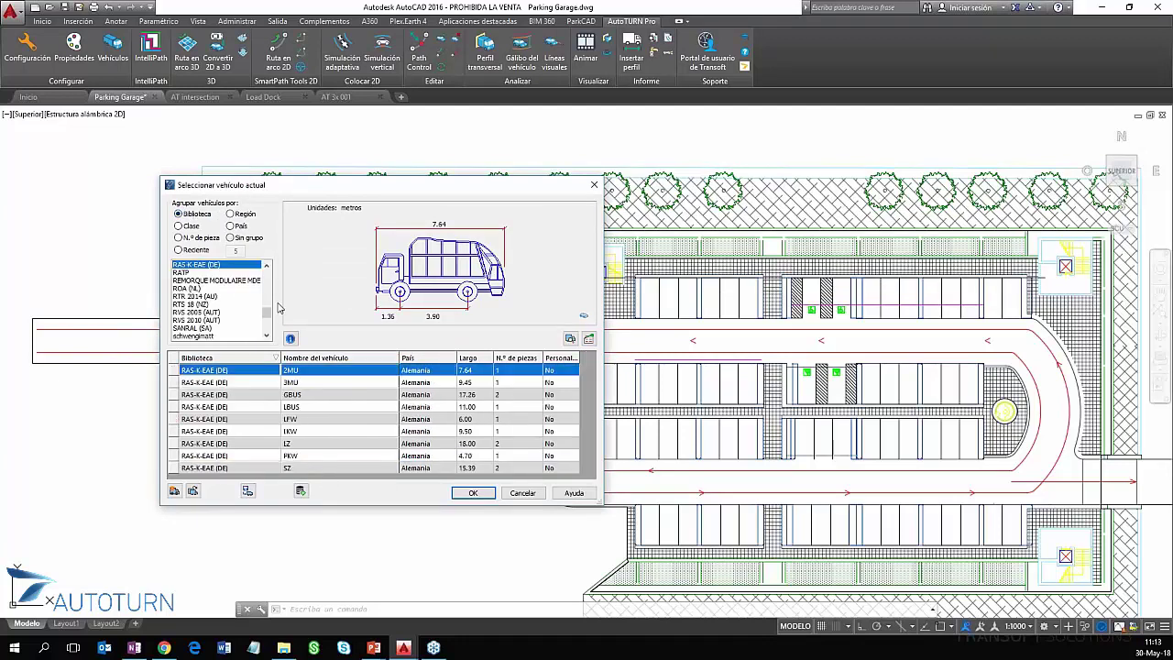
{"action": "left_click_drag", "start_coordinate": [267, 312], "coordinate": [270, 289]}
{"action": "scroll", "coordinate": [234, 315], "scroll_direction": "down", "scroll_amount": 2}
{"action": "scroll", "coordinate": [234, 315], "scroll_direction": "down", "scroll_amount": 2}
{"action": "scroll", "coordinate": [234, 315], "scroll_direction": "down", "scroll_amount": 1}
{"action": "scroll", "coordinate": [234, 315], "scroll_direction": "down", "scroll_amount": 2}
{"action": "scroll", "coordinate": [234, 315], "scroll_direction": "down", "scroll_amount": 2}
{"action": "scroll", "coordinate": [234, 315], "scroll_direction": "down", "scroll_amount": 2}
{"action": "scroll", "coordinate": [235, 315], "scroll_direction": "down", "scroll_amount": 2}
{"action": "scroll", "coordinate": [236, 316], "scroll_direction": "down", "scroll_amount": 2}
{"action": "scroll", "coordinate": [239, 317], "scroll_direction": "down", "scroll_amount": 1}
{"action": "scroll", "coordinate": [240, 317], "scroll_direction": "down", "scroll_amount": 1}
{"action": "scroll", "coordinate": [235, 318], "scroll_direction": "down", "scroll_amount": 1}
{"action": "scroll", "coordinate": [220, 318], "scroll_direction": "down", "scroll_amount": 1}
{"action": "scroll", "coordinate": [209, 317], "scroll_direction": "down", "scroll_amount": 1}
{"action": "scroll", "coordinate": [203, 328], "scroll_direction": "down", "scroll_amount": 2}
{"action": "scroll", "coordinate": [203, 323], "scroll_direction": "down", "scroll_amount": 1}
- Confirm Vehículo de Pasajeros W from Personalizado as the current vehicle
{"action": "left_click", "coordinate": [205, 312]}
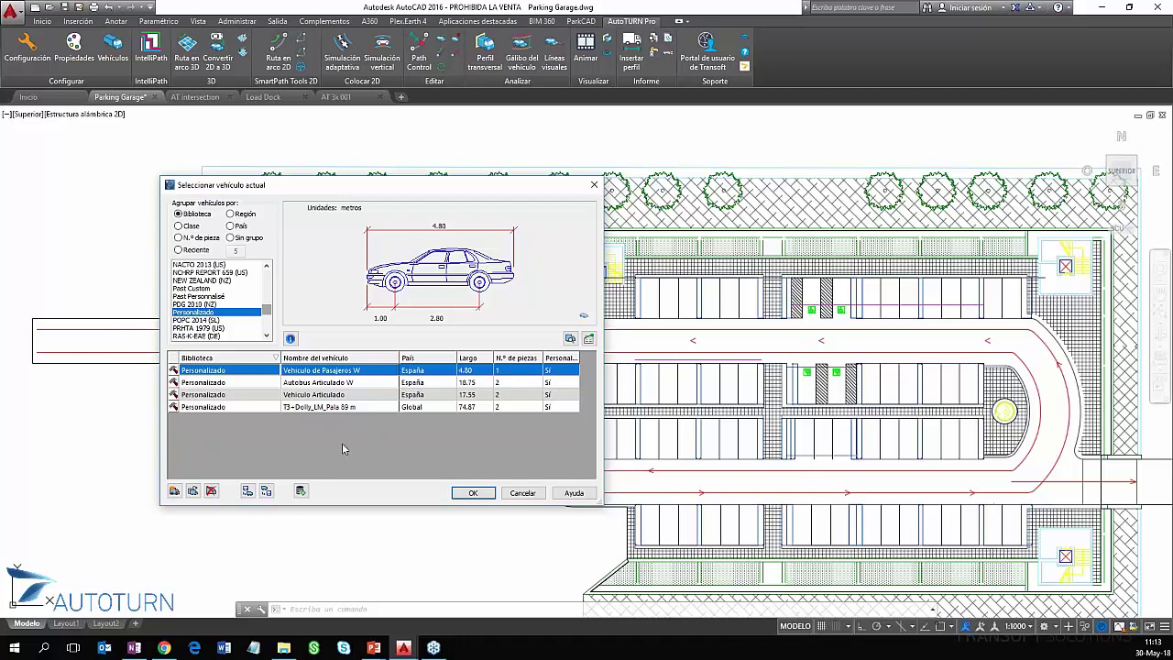
{"action": "left_click_drag", "start_coordinate": [380, 193], "coordinate": [389, 204]}
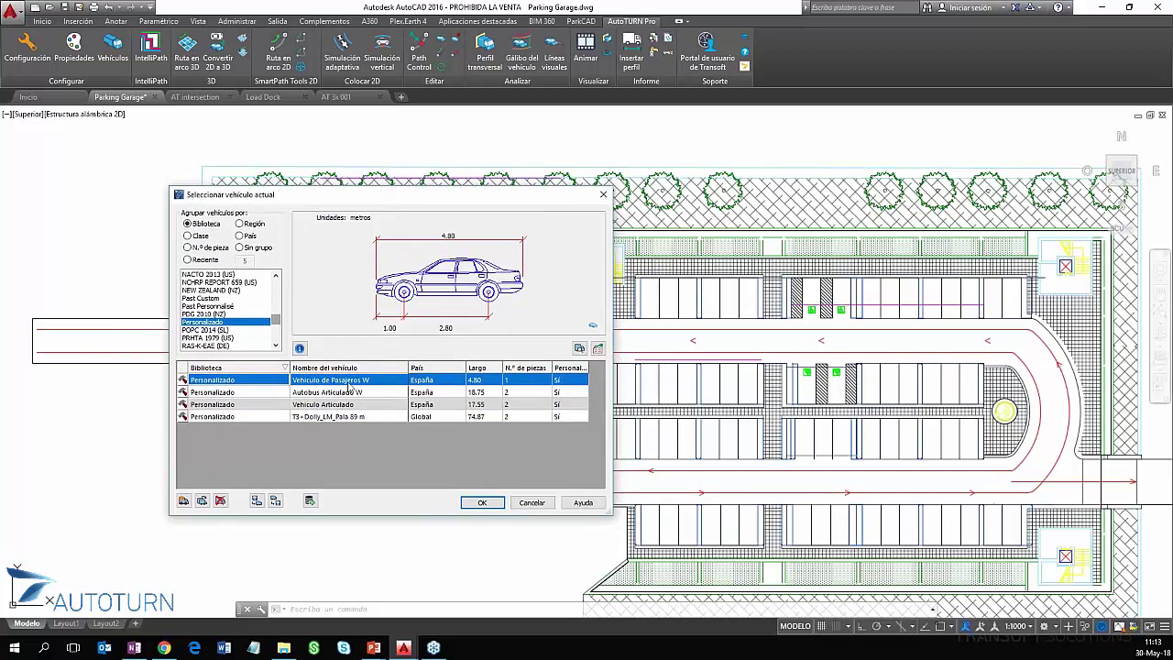
{"action": "left_click", "coordinate": [486, 504]}
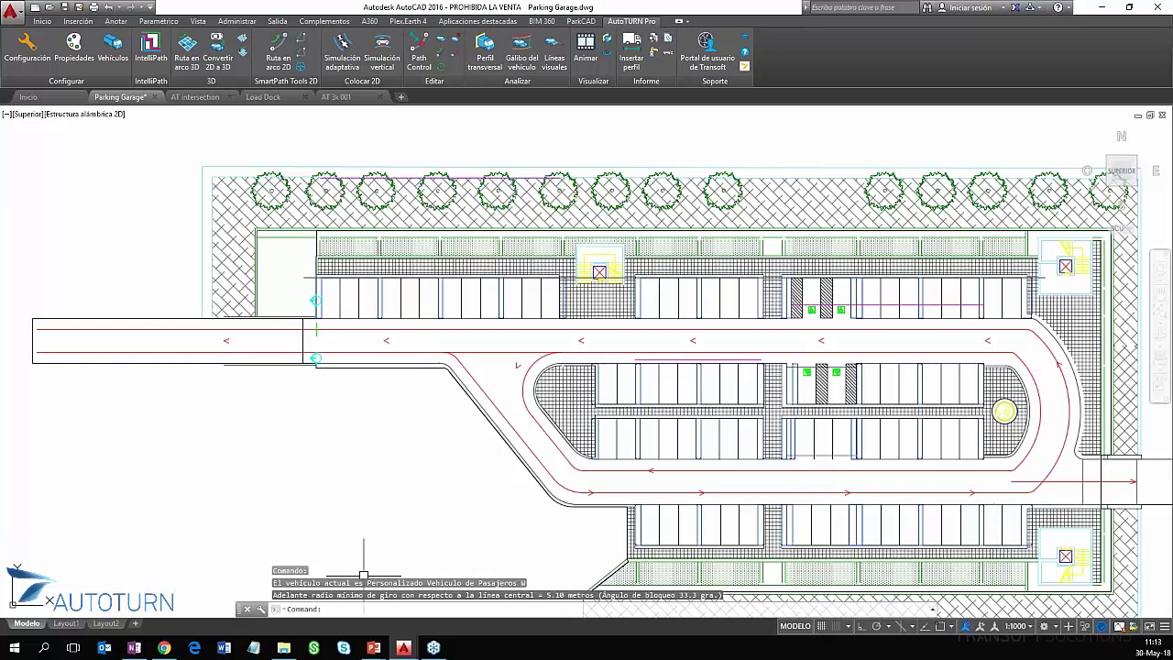
- With Ruta en arco 2D, place the passenger car below the road, set its heading, and finish without a path
{"action": "right_click", "coordinate": [335, 224]}
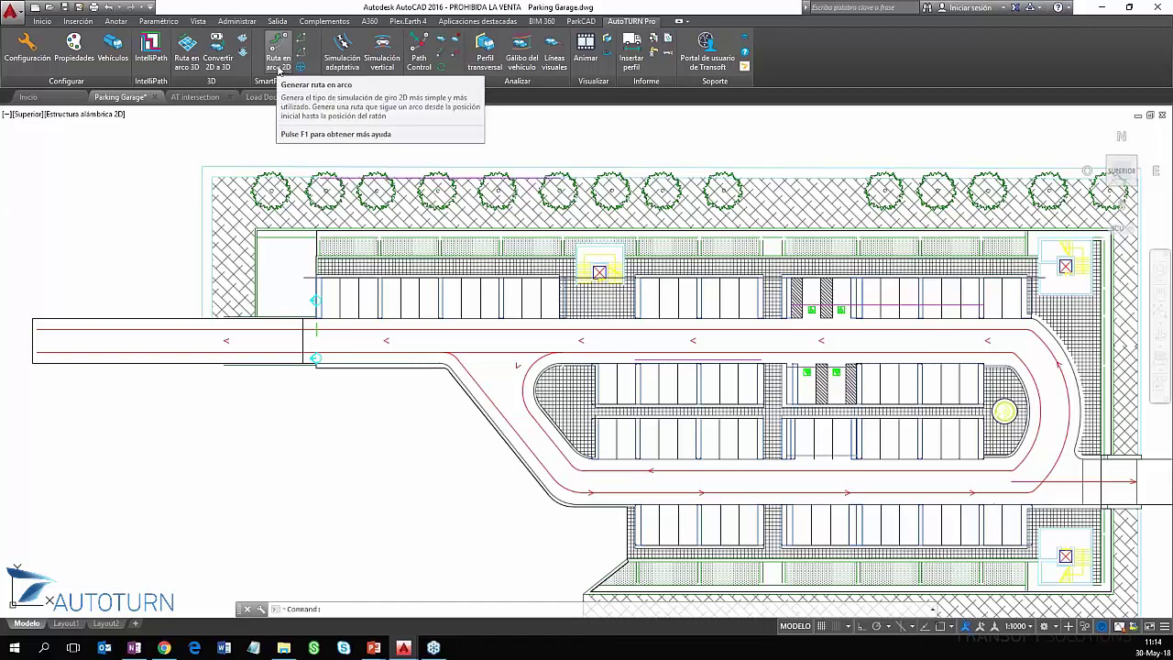
{"action": "left_click", "coordinate": [287, 70]}
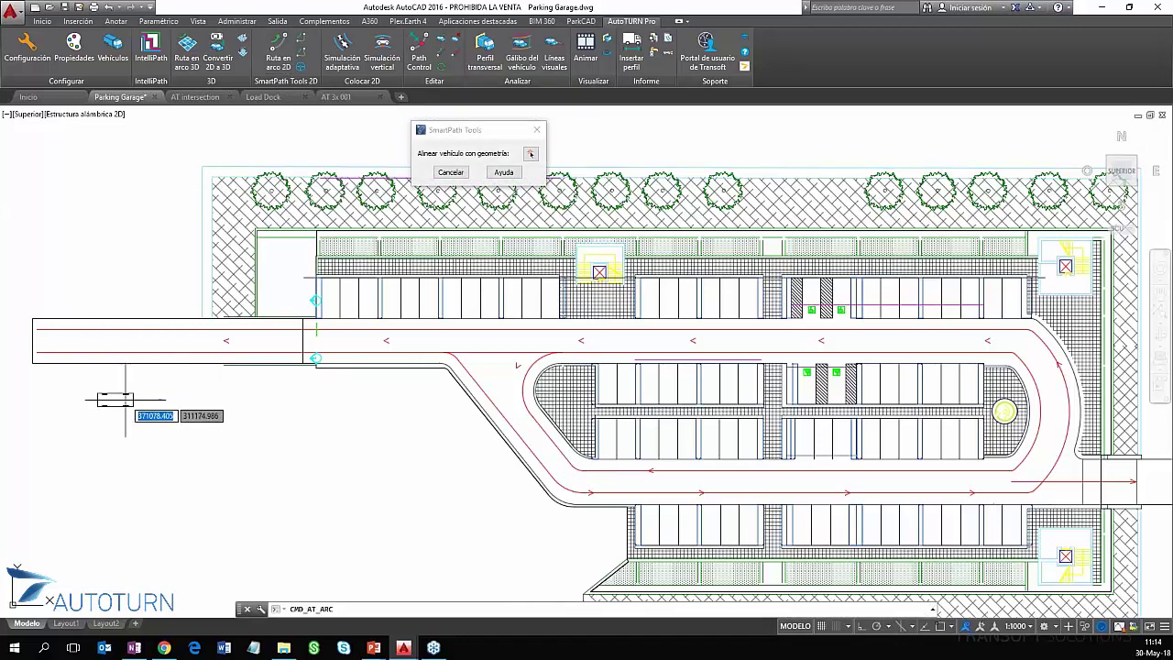
{"action": "middle_click_drag", "start_coordinate": [129, 391], "coordinate": [157, 398]}
{"action": "scroll", "coordinate": [157, 397], "scroll_direction": "up", "scroll_amount": 6}
{"action": "scroll", "coordinate": [355, 396], "scroll_direction": "down", "scroll_amount": 2}
{"action": "scroll", "coordinate": [379, 434], "scroll_direction": "up", "scroll_amount": 2}
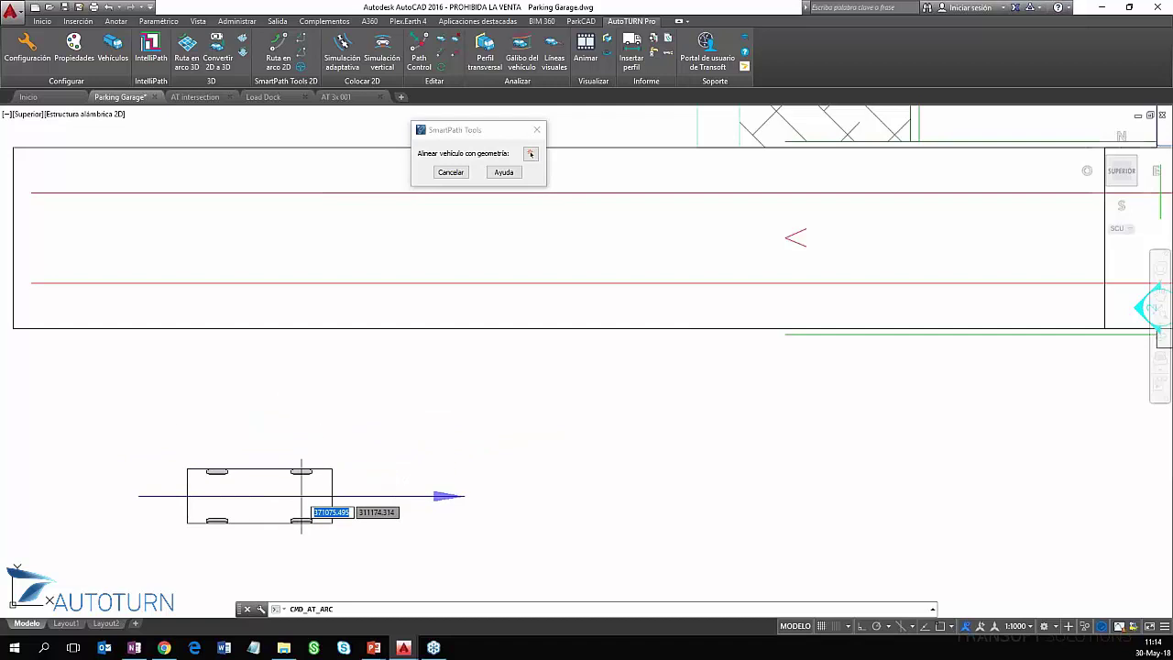
{"action": "left_click", "coordinate": [302, 496]}
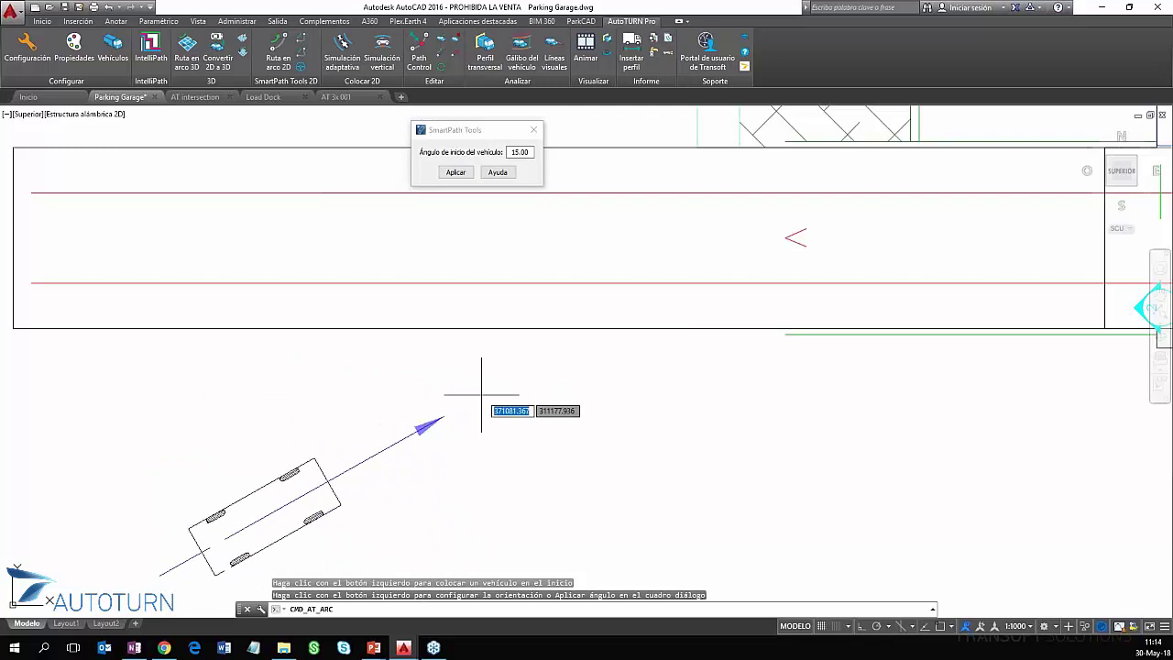
{"action": "left_click", "coordinate": [532, 490]}
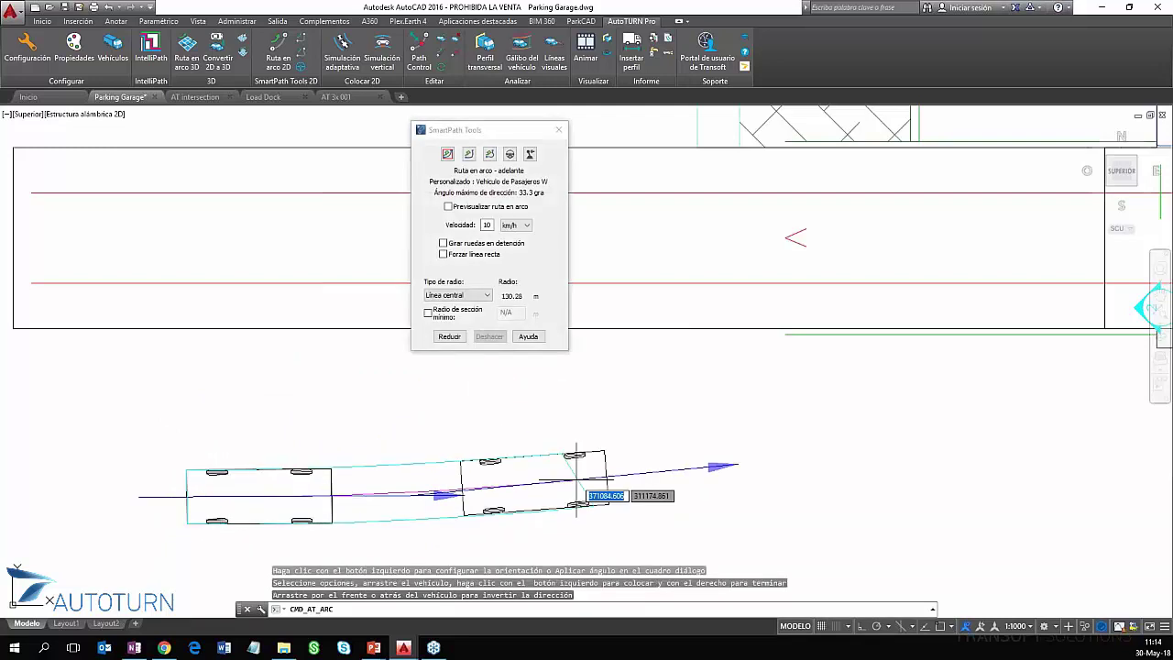
{"action": "right_click", "coordinate": [585, 490]}
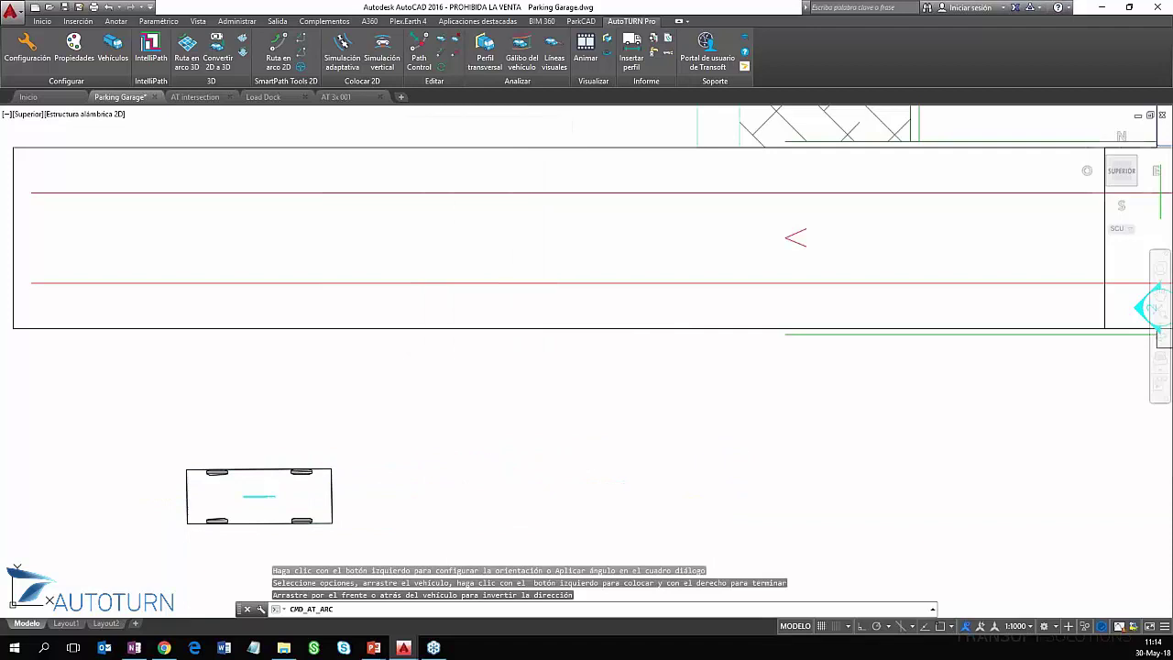
- Place a new arc-path car below the road, changing its start angle from 15 to 45°
{"action": "left_click", "coordinate": [292, 46]}
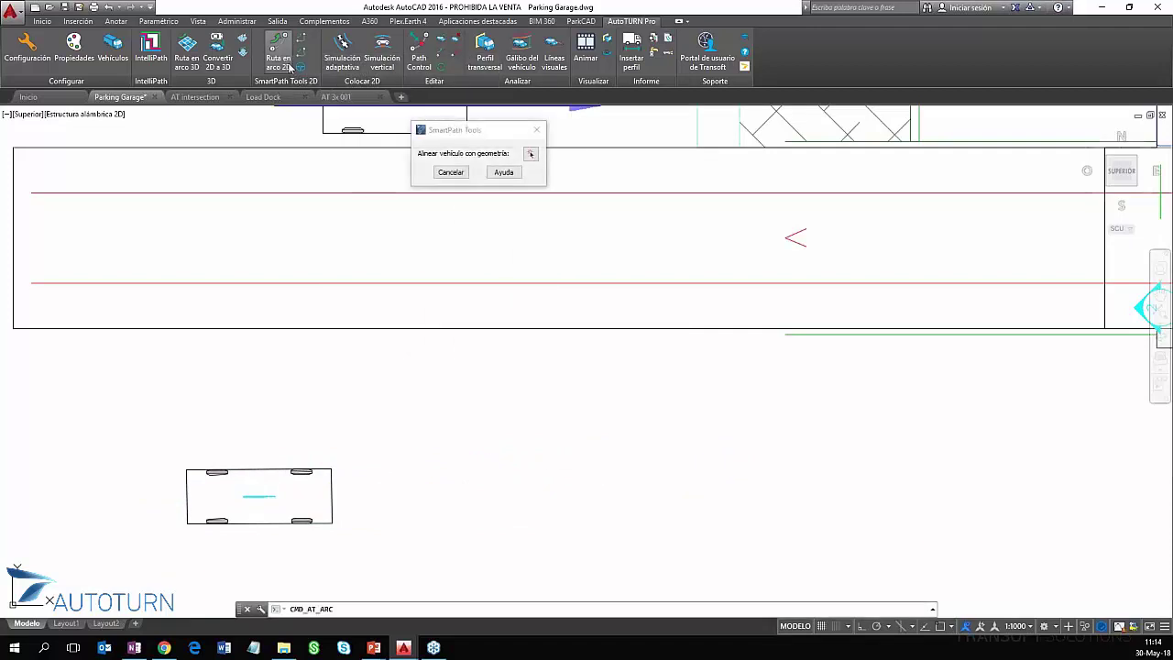
{"action": "scroll", "coordinate": [625, 495], "scroll_direction": "down", "scroll_amount": 2}
{"action": "middle_click_drag", "start_coordinate": [483, 585], "coordinate": [490, 430]}
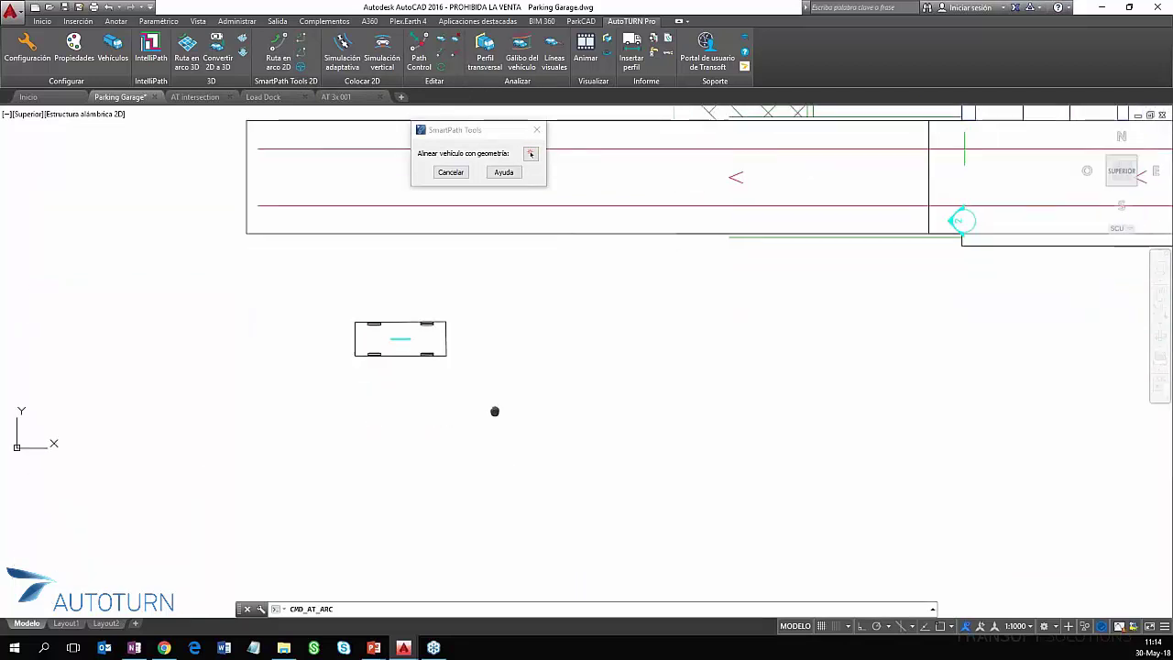
{"action": "left_click", "coordinate": [422, 444]}
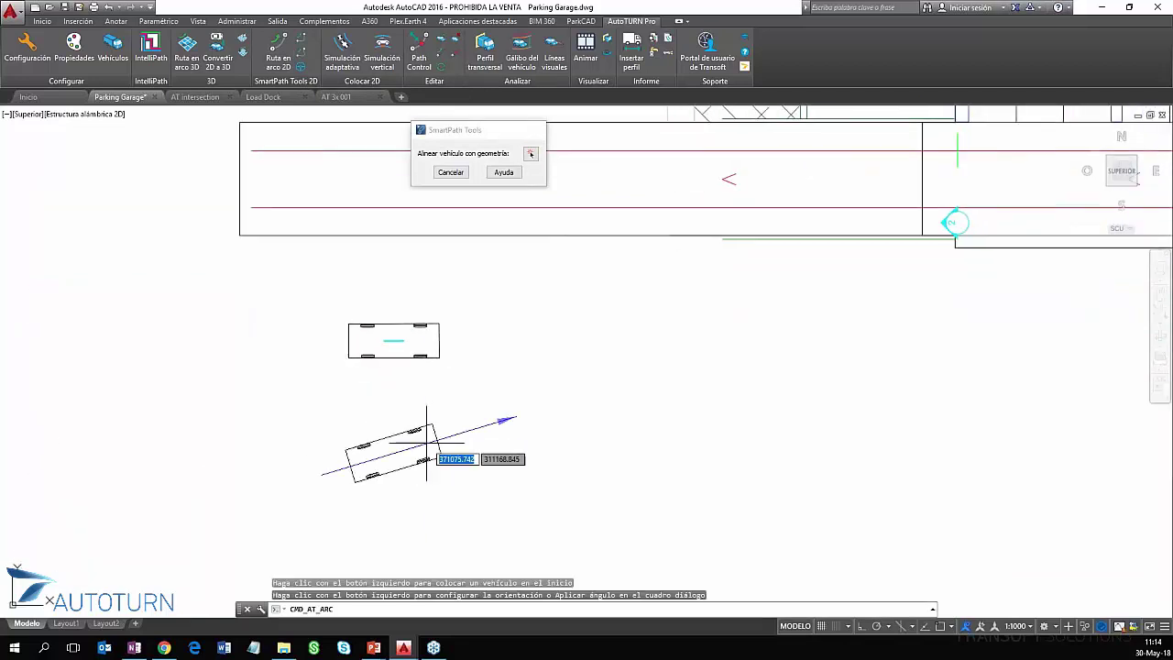
{"action": "left_click", "coordinate": [520, 153]}
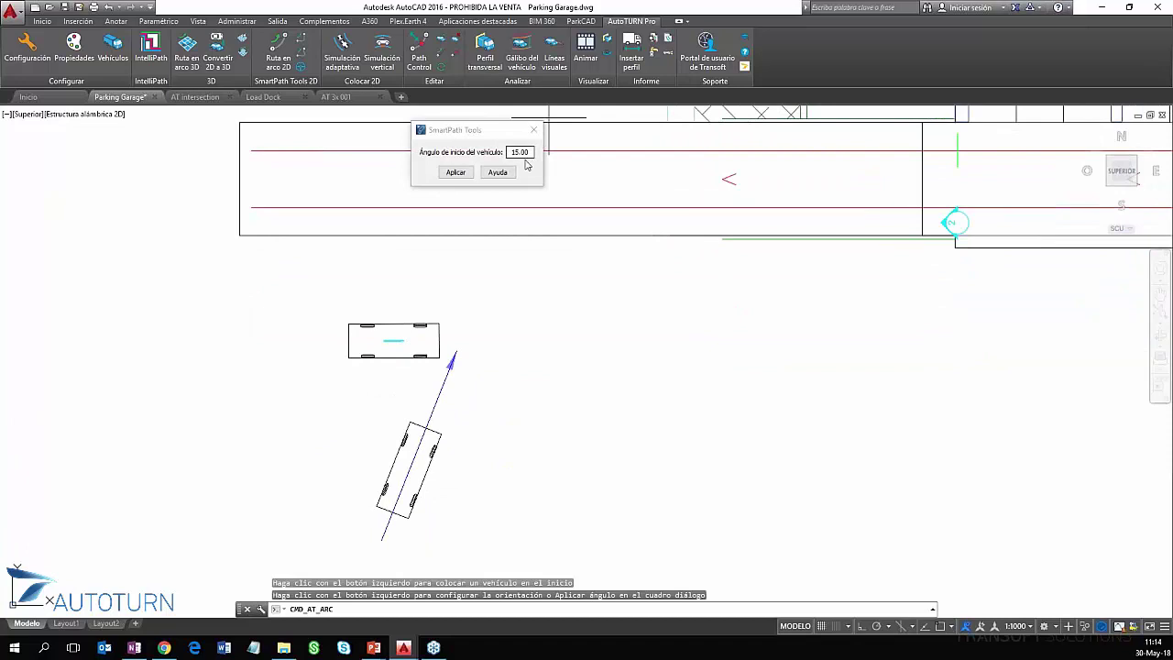
{"action": "double_click", "coordinate": [520, 153]}
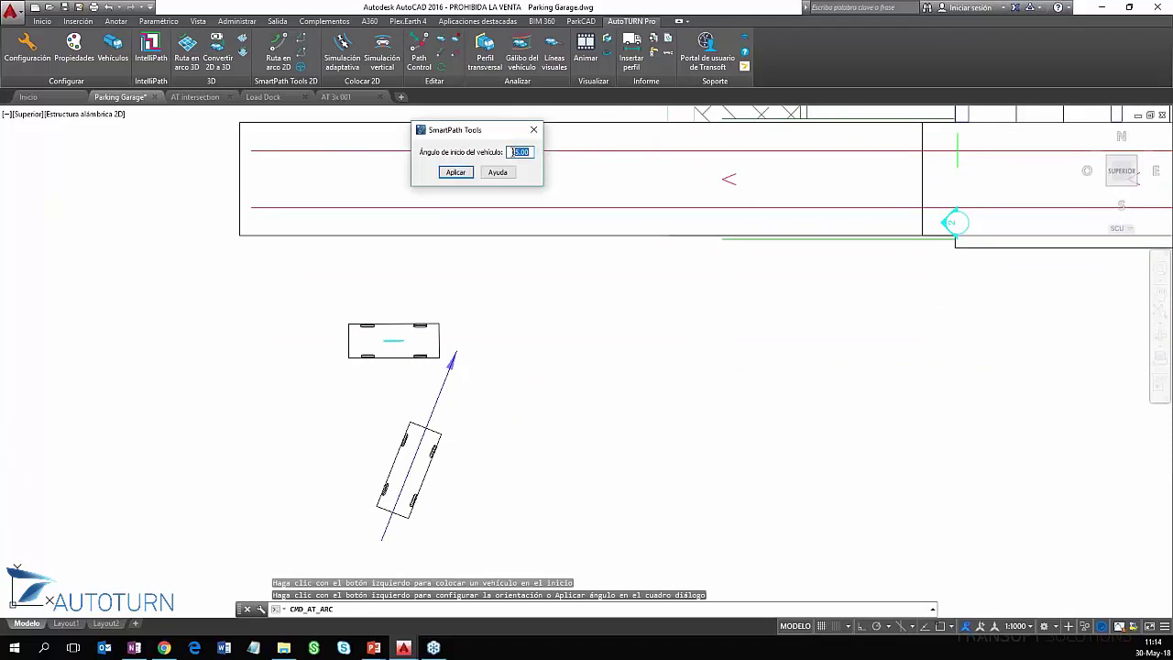
{"action": "type", "text": "45"}
{"action": "key", "text": "Return"}
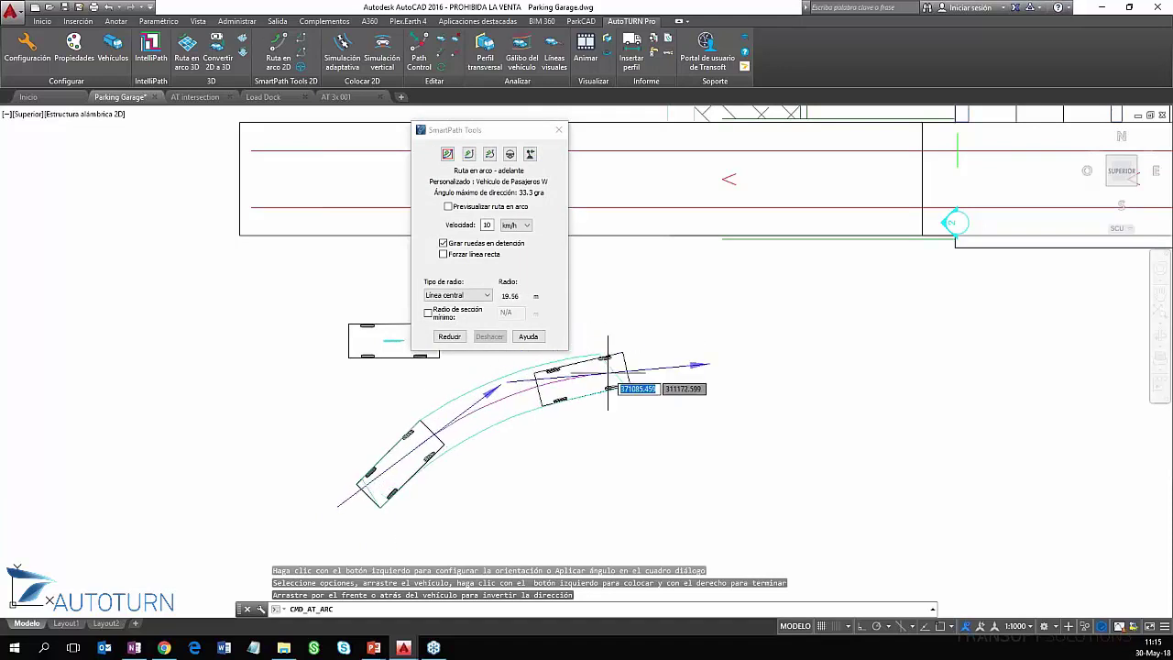
- Sweep the car along a short forward arc to its end point and finish the path
{"action": "left_click", "coordinate": [620, 370]}
{"action": "right_click", "coordinate": [411, 269]}
{"action": "middle_click_drag", "start_coordinate": [396, 253], "coordinate": [262, 395]}
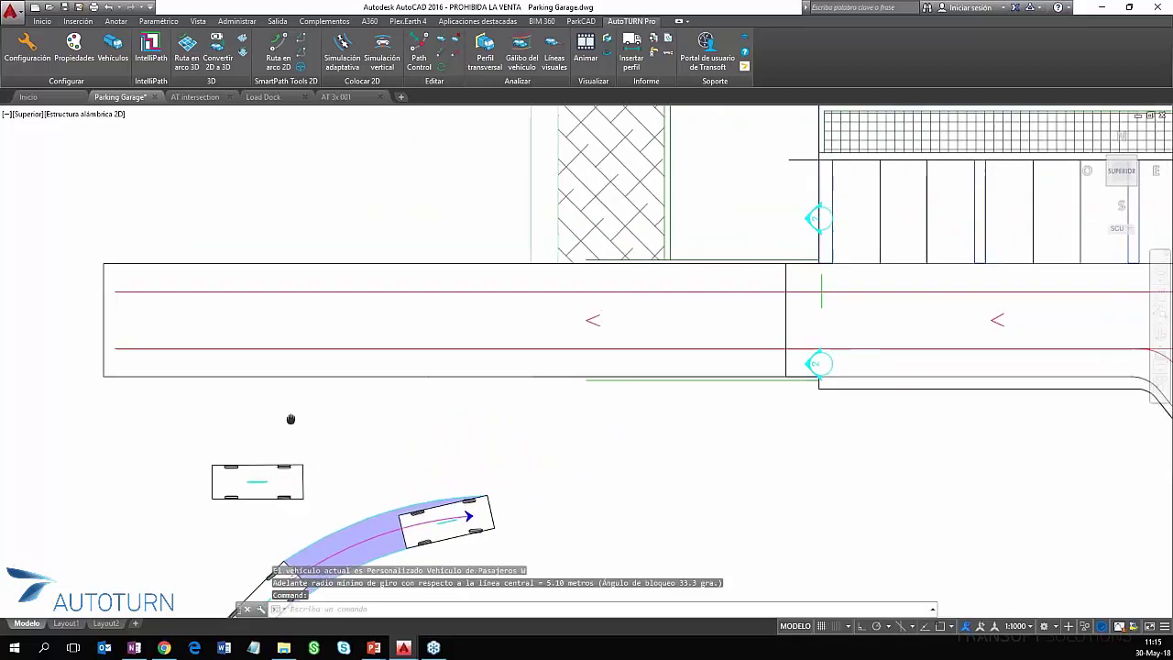
- Place a second car aligned to the lower red lane line, facing along it, starting a new arc path
{"action": "left_click", "coordinate": [278, 46]}
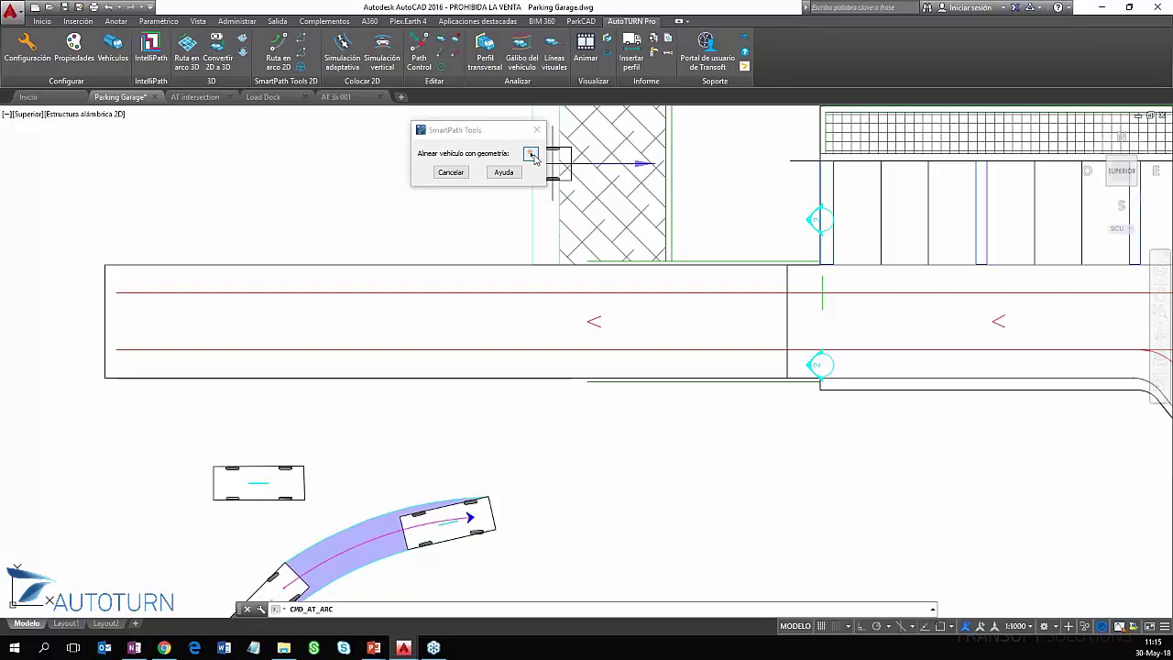
{"action": "left_click", "coordinate": [530, 155]}
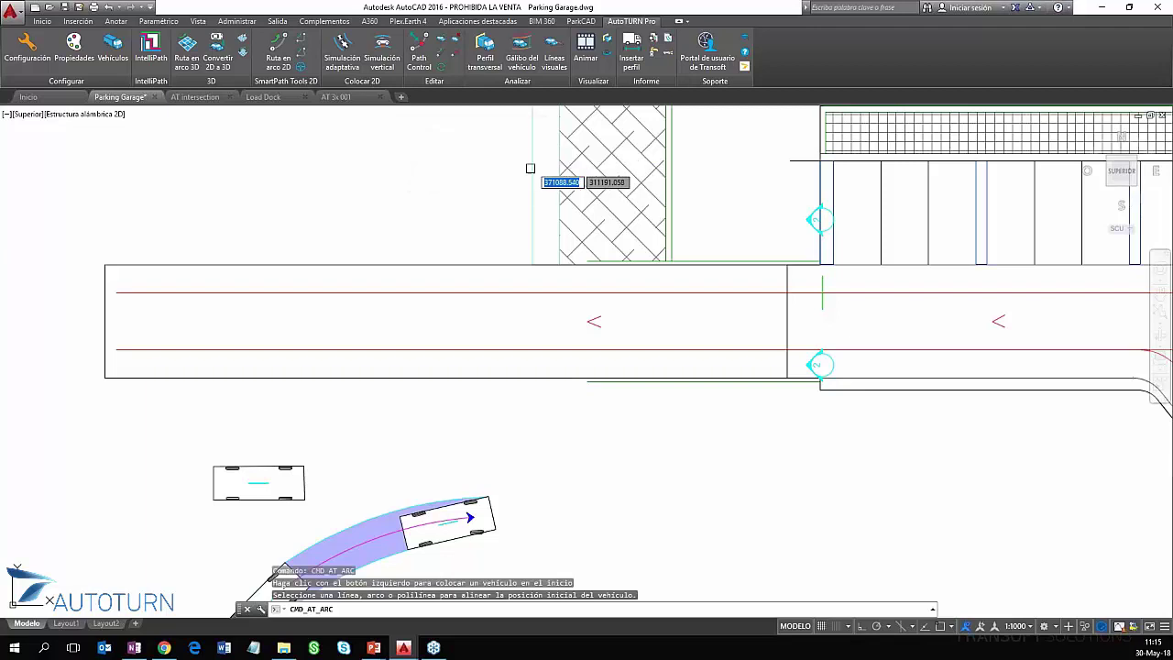
{"action": "left_click", "coordinate": [264, 349]}
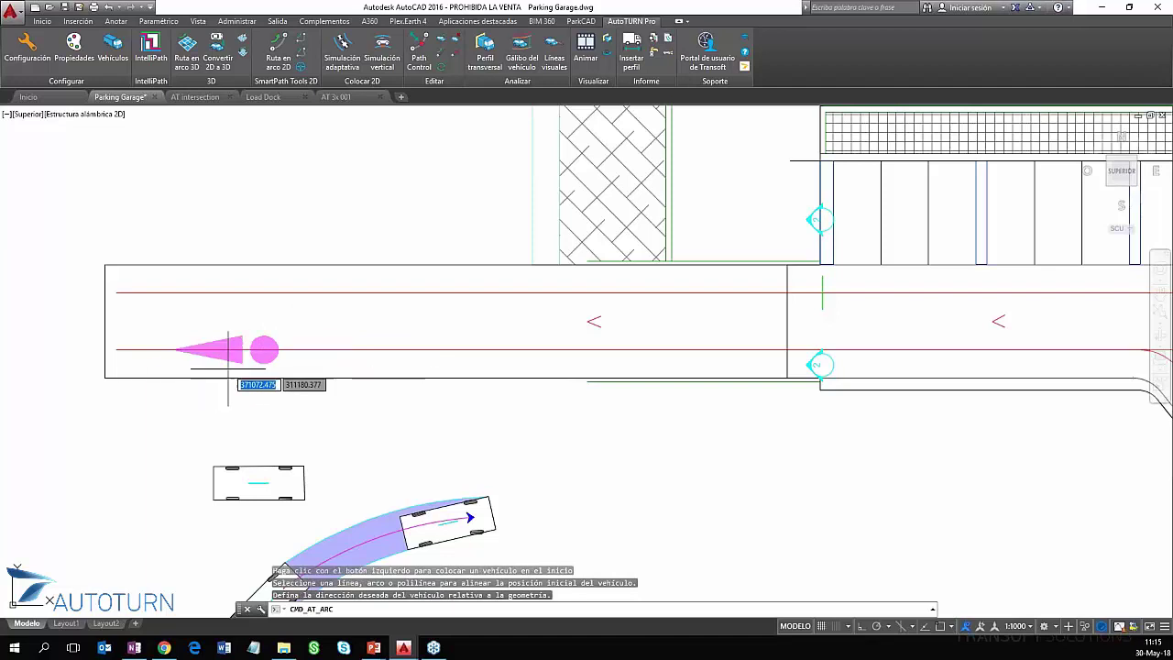
{"action": "left_click", "coordinate": [388, 349]}
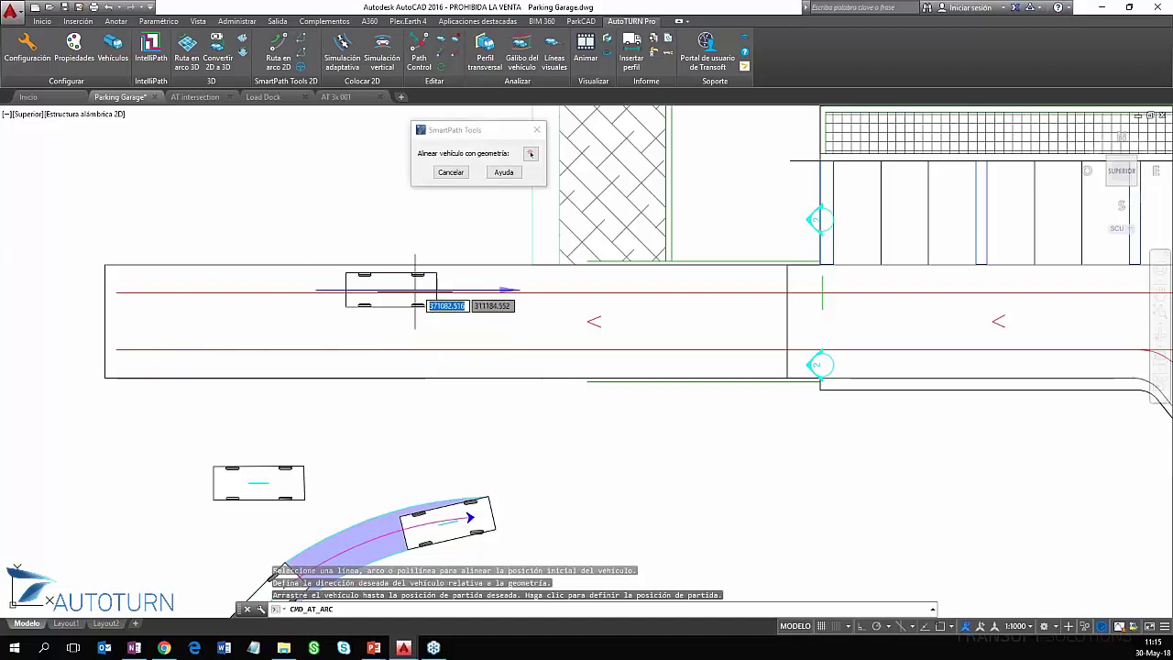
{"action": "left_click", "coordinate": [241, 349]}
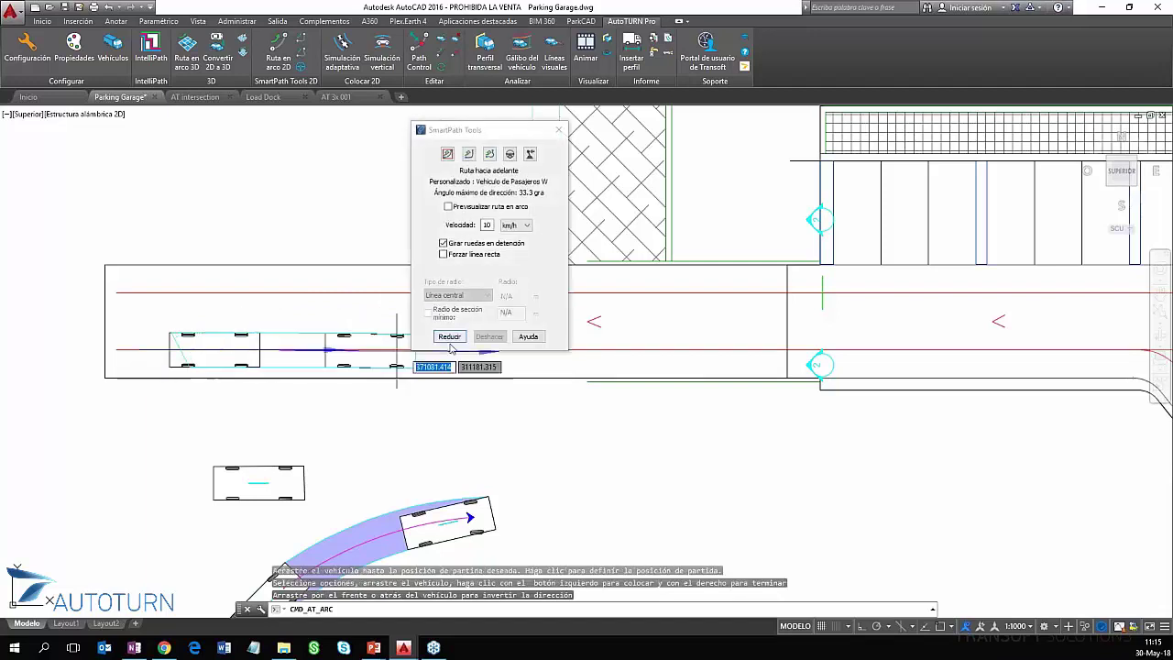
{"action": "mouse_move", "coordinate": [469, 134]}
{"action": "left_mouse_down"}
{"action": "mouse_move", "coordinate": [295, 113]}
{"action": "mouse_move", "coordinate": [297, 92]}
{"action": "left_mouse_up"}
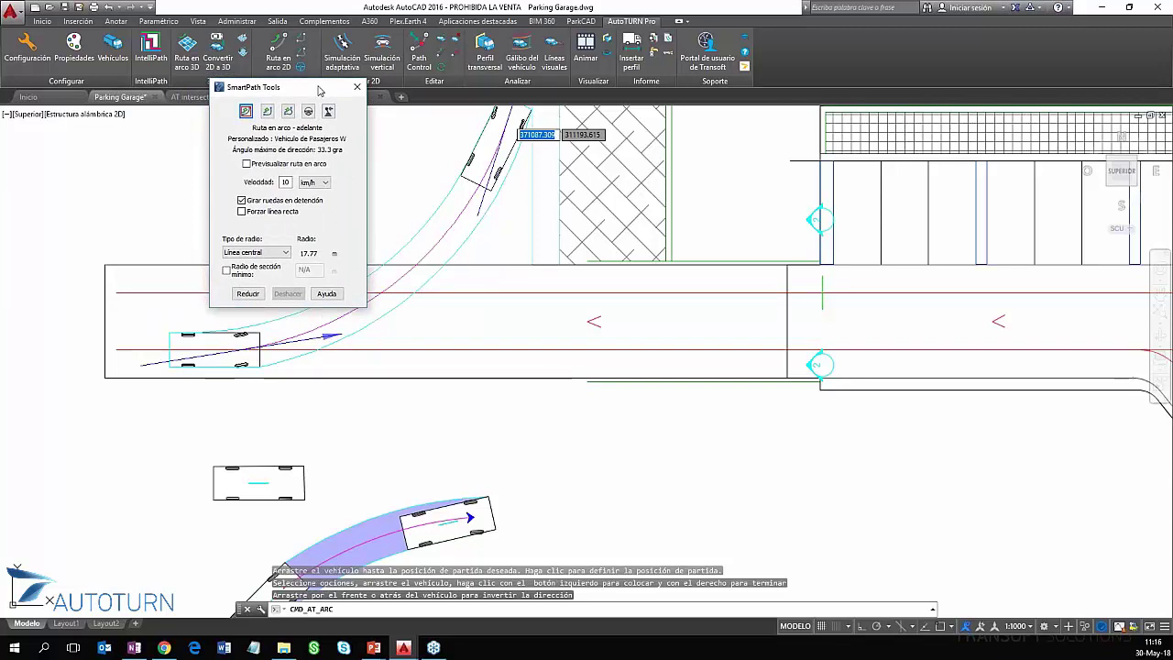
- Lower the path speed from 10 to 5 km/h and turn off Girar ruedas en detención
{"action": "left_click_drag", "start_coordinate": [319, 90], "coordinate": [300, 88]}
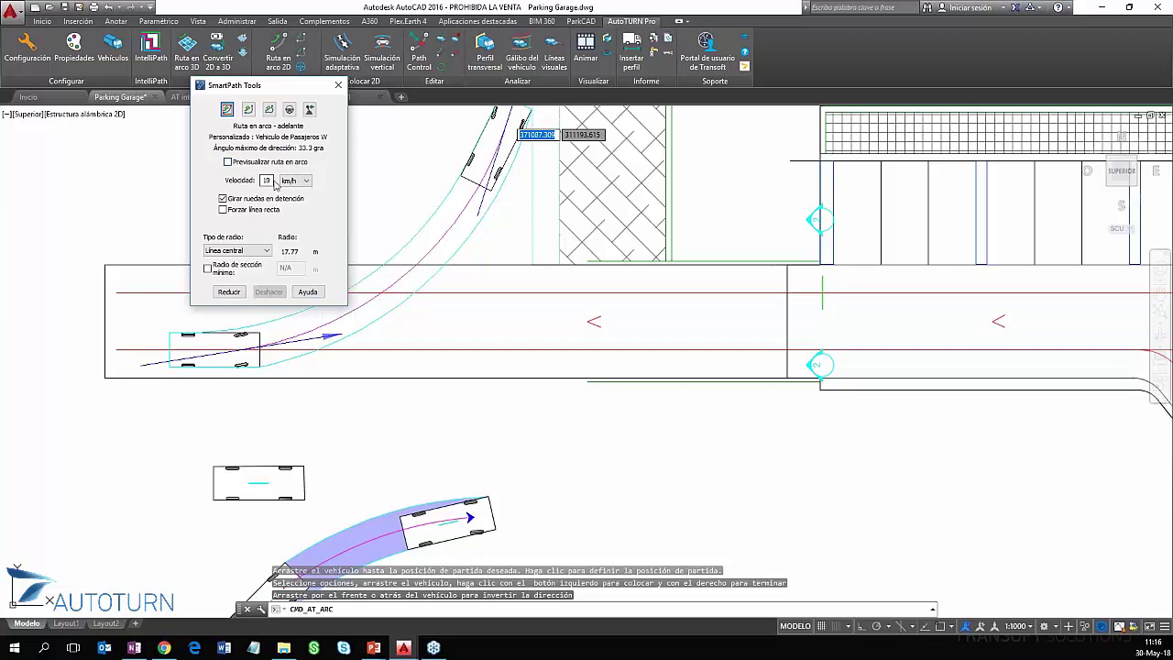
{"action": "left_click_drag", "start_coordinate": [263, 181], "coordinate": [281, 182]}
{"action": "type", "text": "5"}
{"action": "left_click", "coordinate": [223, 199]}
- With Forzar línea recta on, run a straight segment along the road to near its curve
{"action": "left_click", "coordinate": [223, 210]}
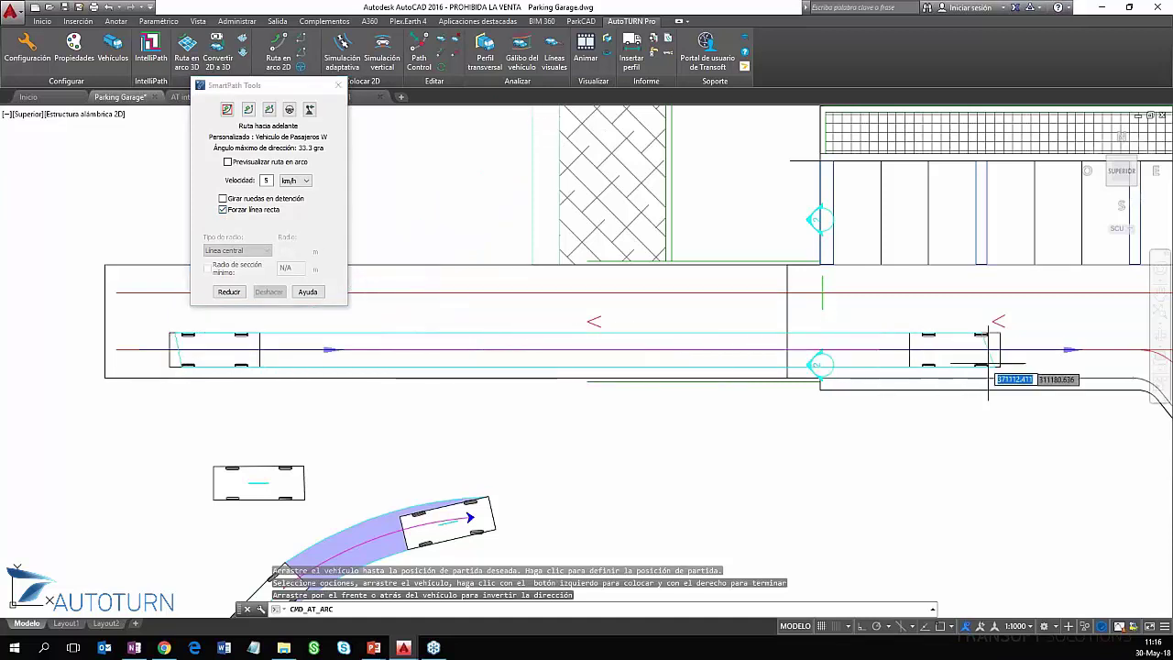
{"action": "middle_click_drag", "start_coordinate": [1046, 381], "coordinate": [872, 392]}
{"action": "scroll", "coordinate": [717, 409], "scroll_direction": "down", "scroll_amount": 3}
{"action": "scroll", "coordinate": [736, 380], "scroll_direction": "up", "scroll_amount": 5}
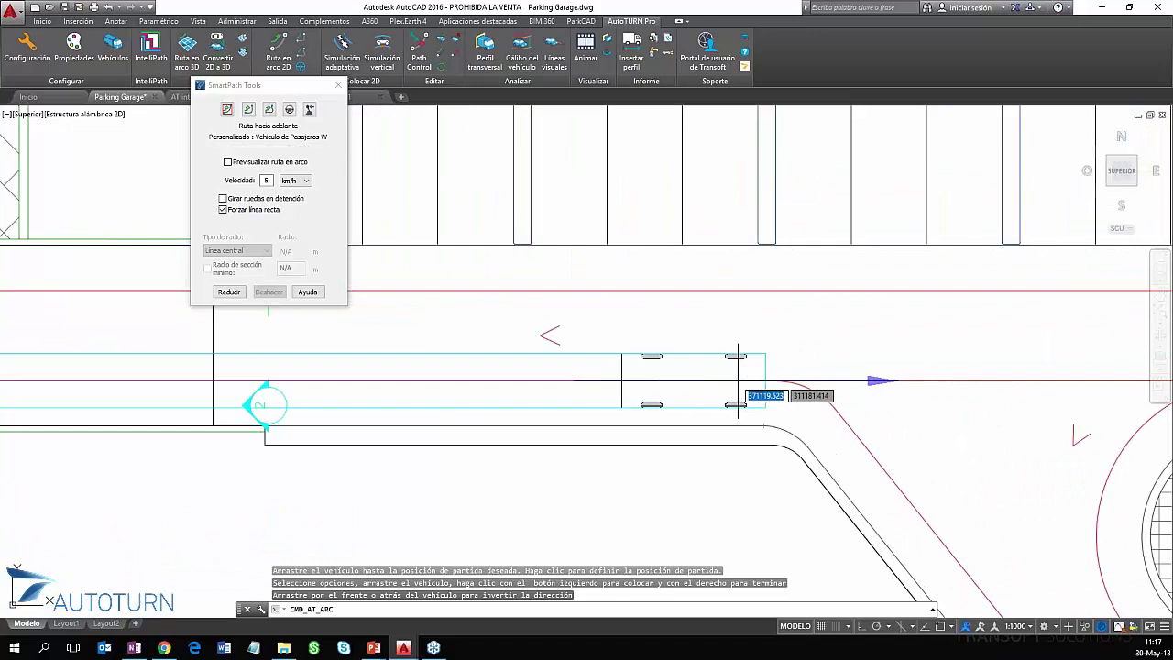
{"action": "left_click", "coordinate": [731, 380]}
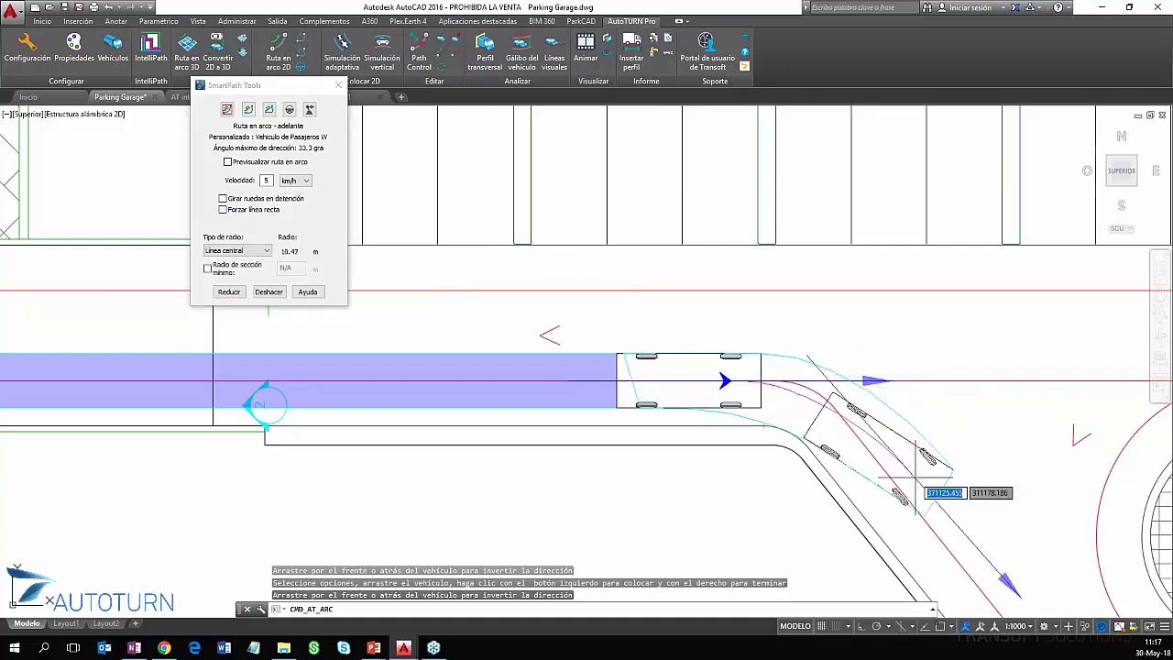
- Curve the bus path into the turn, down the ramp, and out into the aisle
{"action": "left_click", "coordinate": [880, 433]}
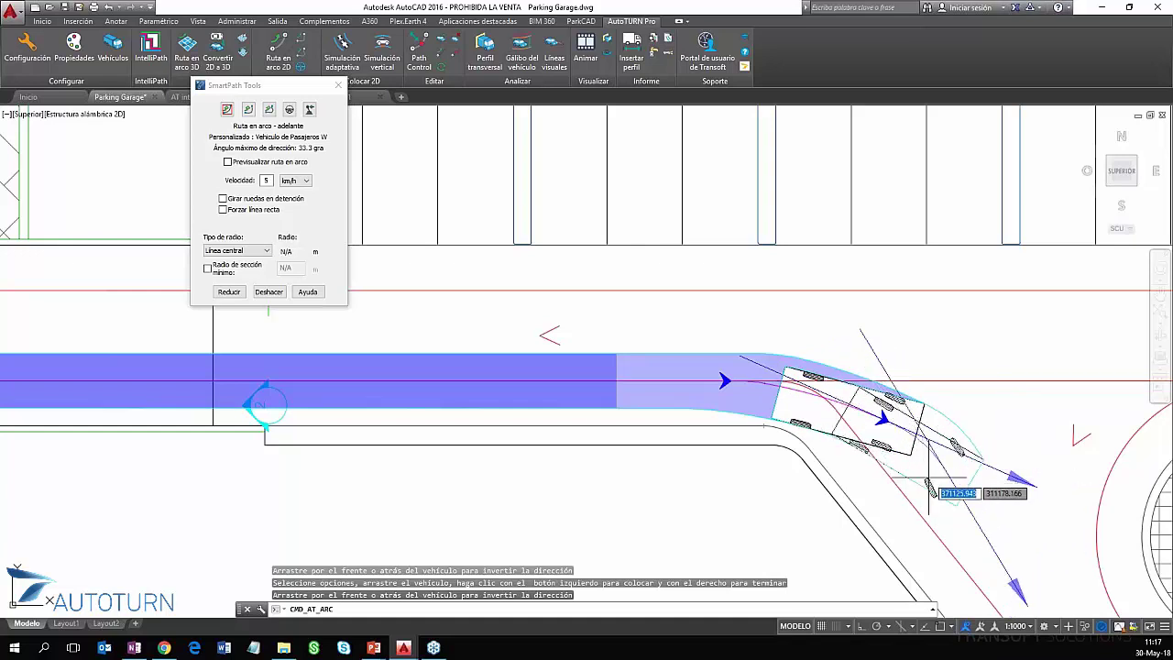
{"action": "mouse_move", "coordinate": [953, 481]}
{"action": "middle_mouse_down"}
{"action": "mouse_move", "coordinate": [628, 383]}
{"action": "mouse_move", "coordinate": [546, 273]}
{"action": "middle_mouse_up"}
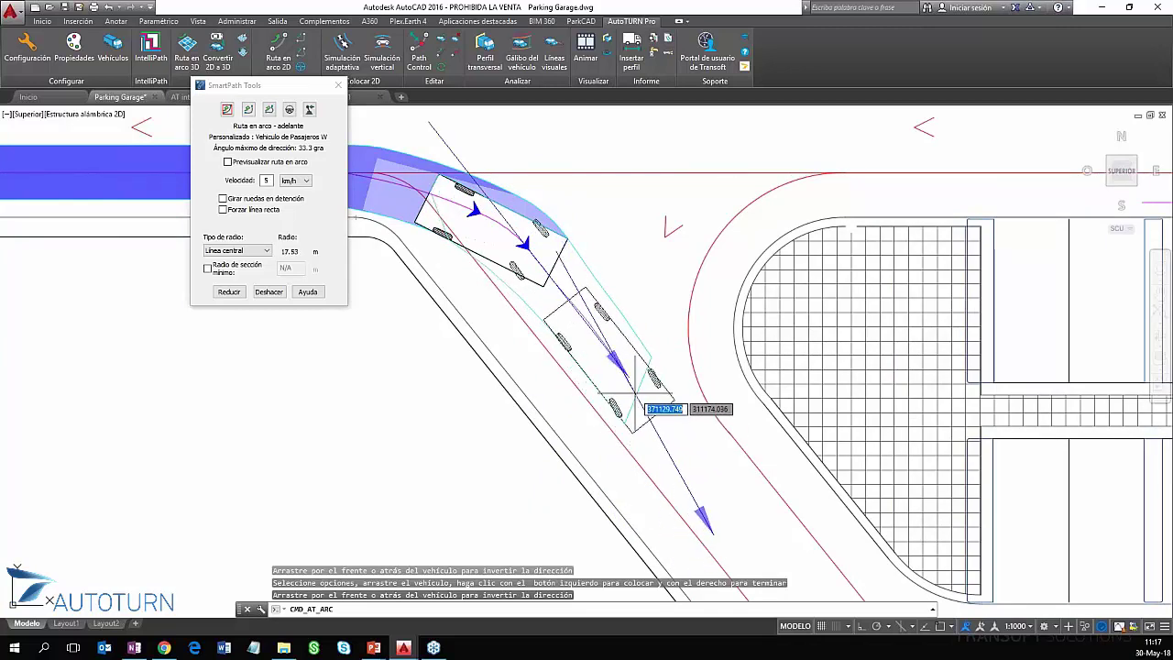
{"action": "left_click", "coordinate": [624, 387]}
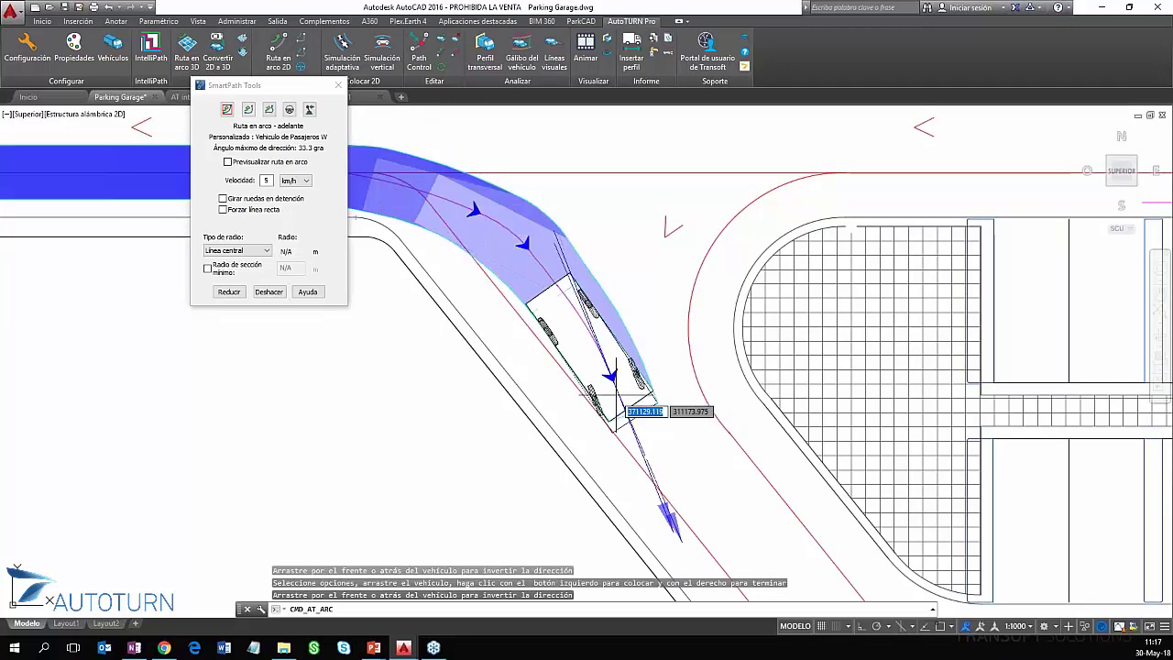
{"action": "middle_click_drag", "start_coordinate": [683, 449], "coordinate": [471, 283]}
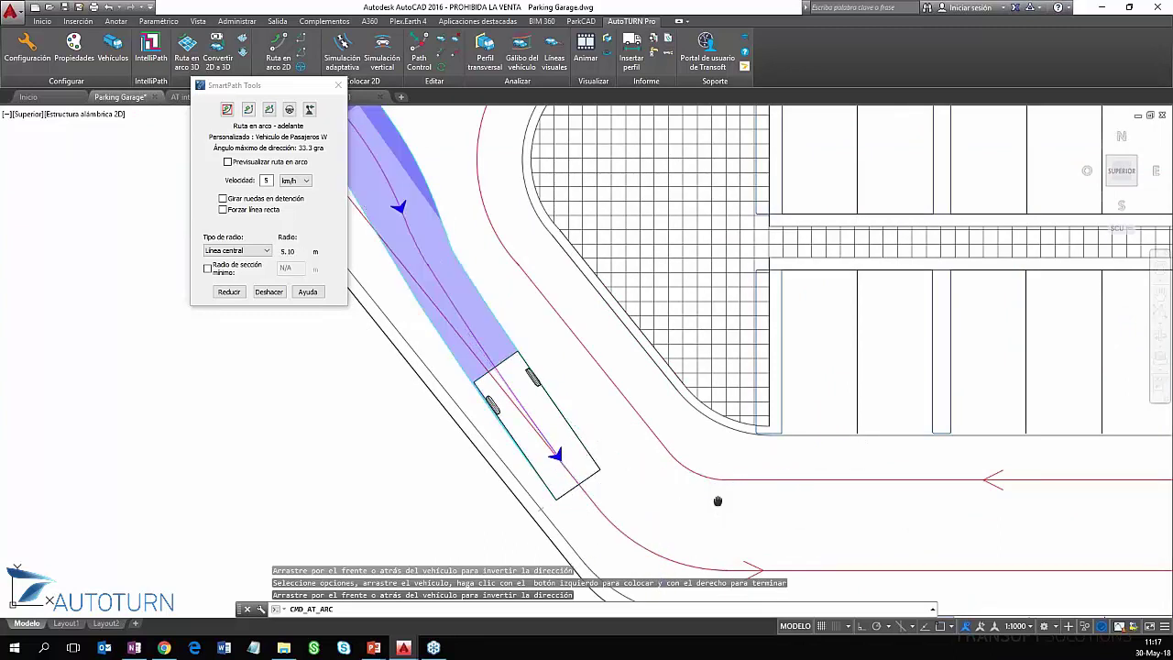
{"action": "middle_click_drag", "start_coordinate": [712, 498], "coordinate": [543, 394]}
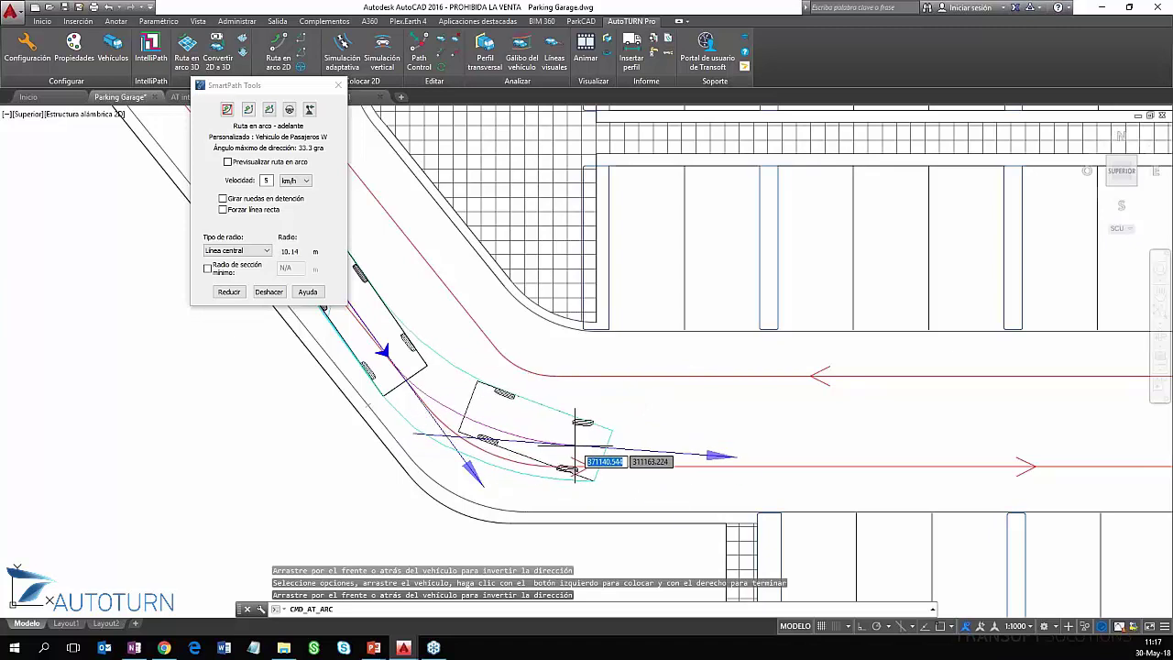
{"action": "left_click", "coordinate": [585, 470]}
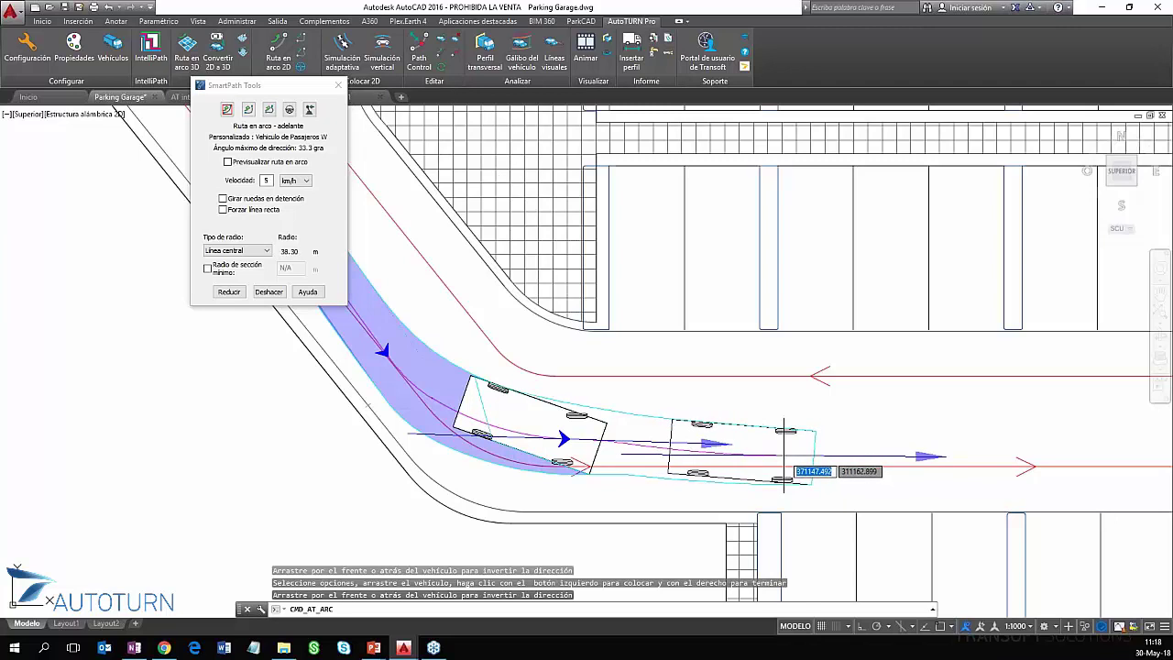
{"action": "left_click", "coordinate": [784, 456]}
- Bring the whole parking layout into view and re-enable straight-line driving
{"action": "scroll", "coordinate": [953, 440], "scroll_direction": "down", "scroll_amount": 3}
{"action": "mouse_move", "coordinate": [924, 458]}
{"action": "middle_mouse_down"}
{"action": "mouse_move", "coordinate": [479, 424]}
{"action": "mouse_move", "coordinate": [432, 495]}
{"action": "middle_mouse_up"}
{"action": "left_click", "coordinate": [223, 210]}
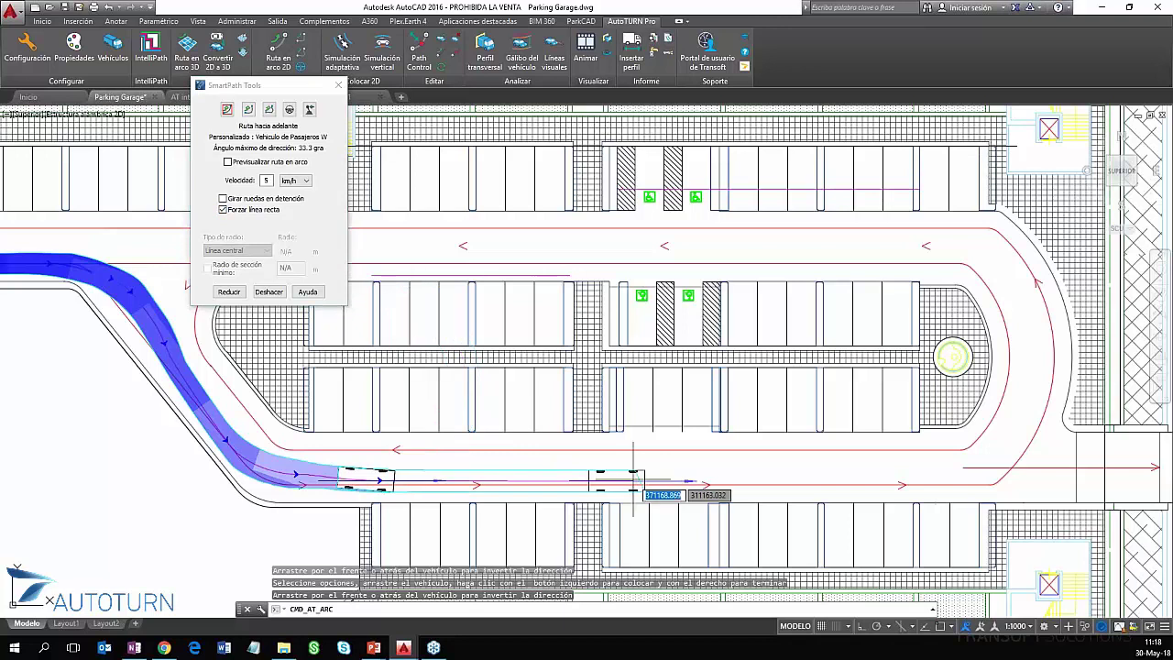
- Place the straight run's end along the aisle and trial-steer the vehicle into the turn
{"action": "left_click", "coordinate": [921, 481]}
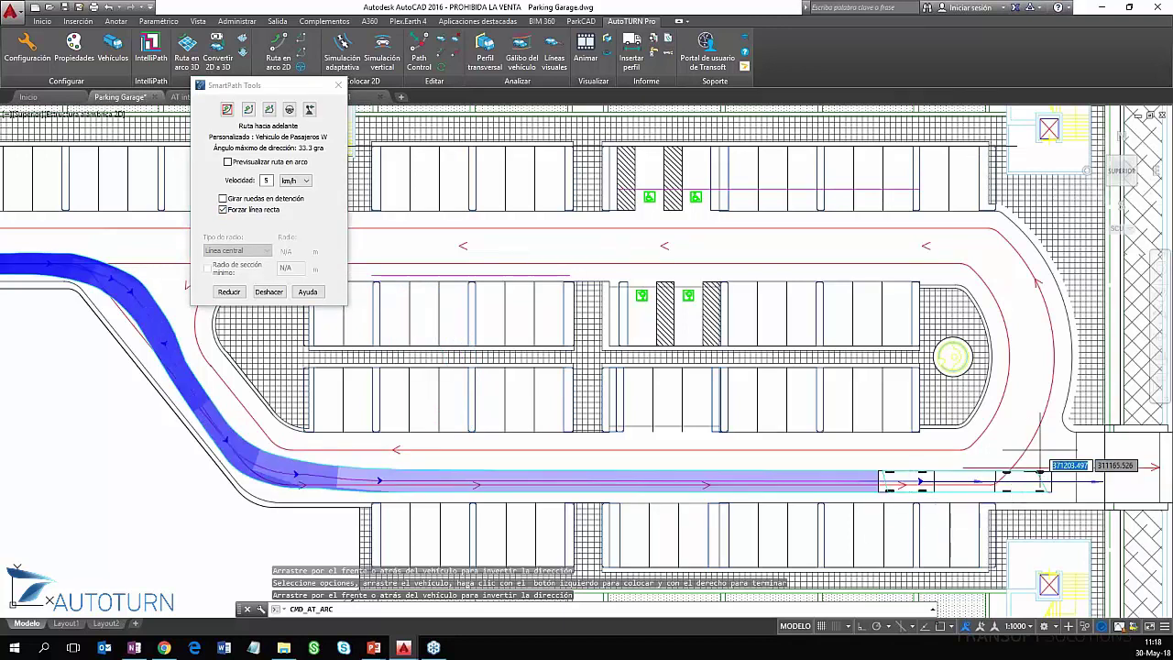
{"action": "mouse_move", "coordinate": [1043, 452]}
{"action": "middle_mouse_down"}
{"action": "mouse_move", "coordinate": [1008, 463]}
{"action": "mouse_move", "coordinate": [783, 456]}
{"action": "middle_mouse_up"}
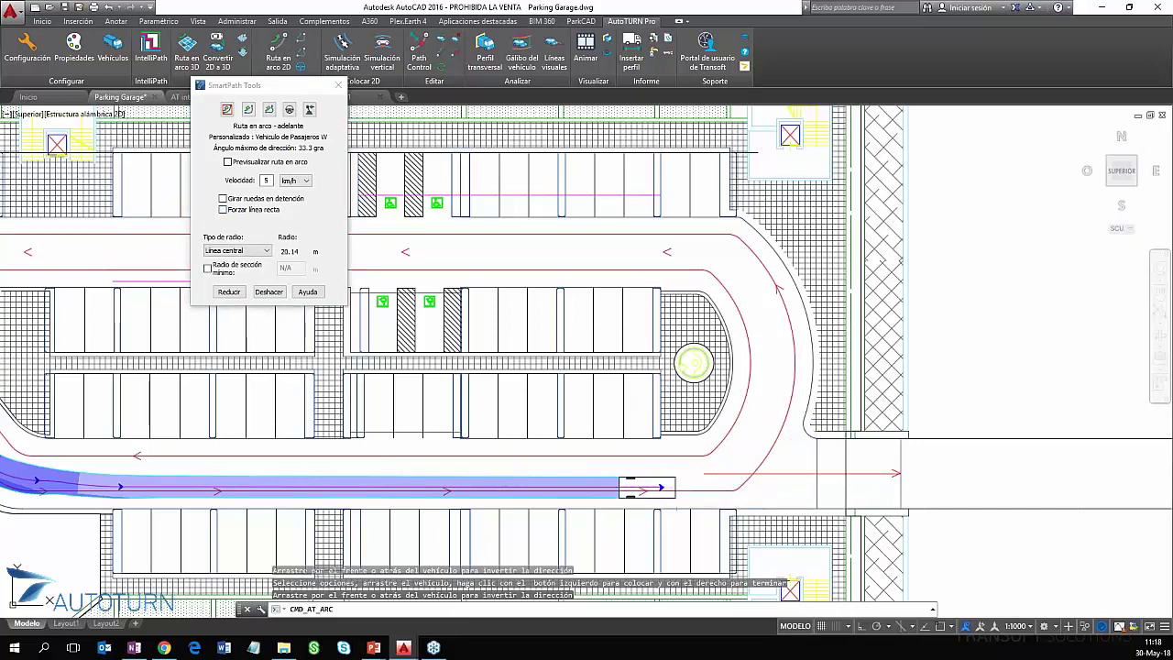
{"action": "scroll", "coordinate": [802, 408], "scroll_direction": "up", "scroll_amount": 2}
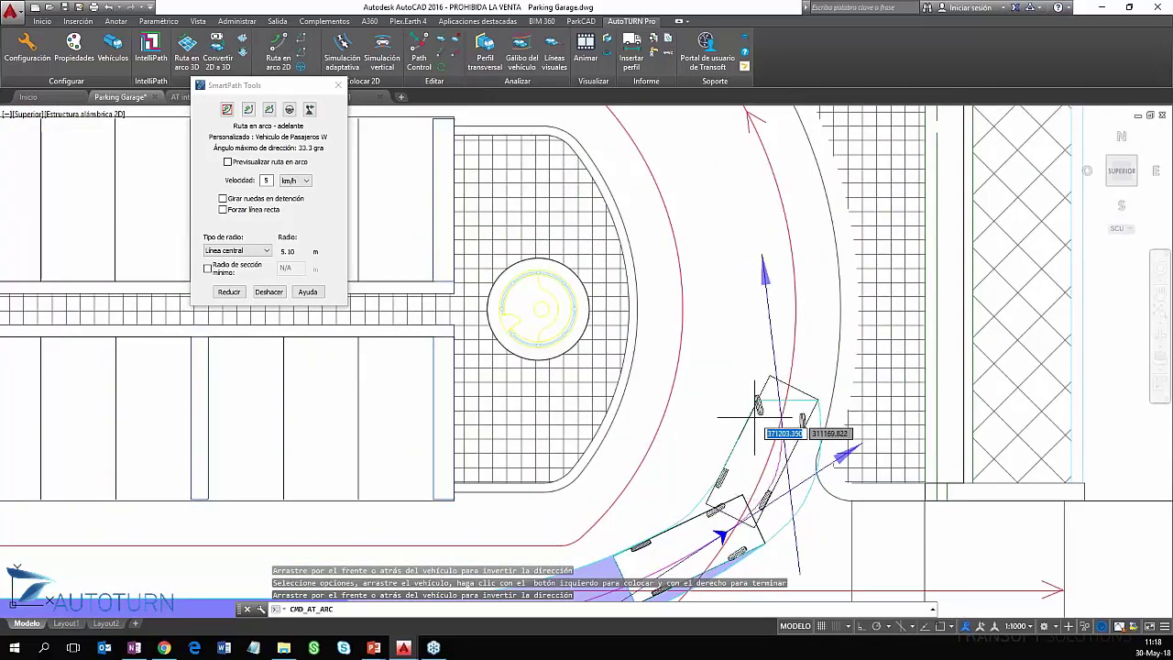
{"action": "scroll", "coordinate": [757, 410], "scroll_direction": "down", "scroll_amount": 2}
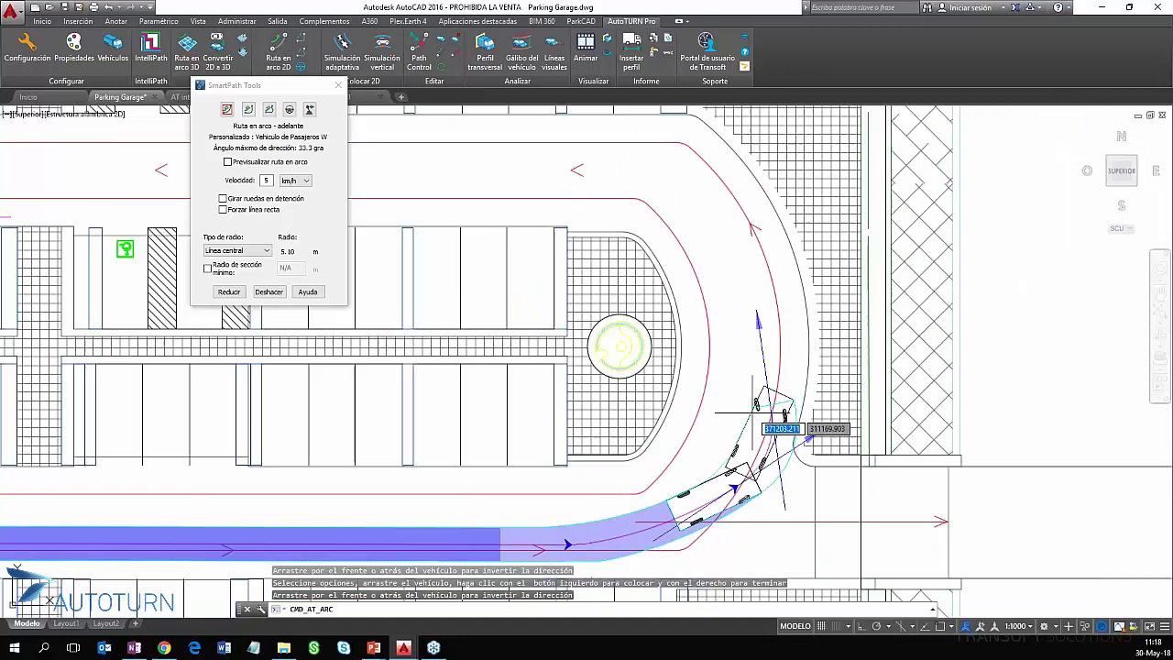
{"action": "scroll", "coordinate": [777, 423], "scroll_direction": "up", "scroll_amount": 2}
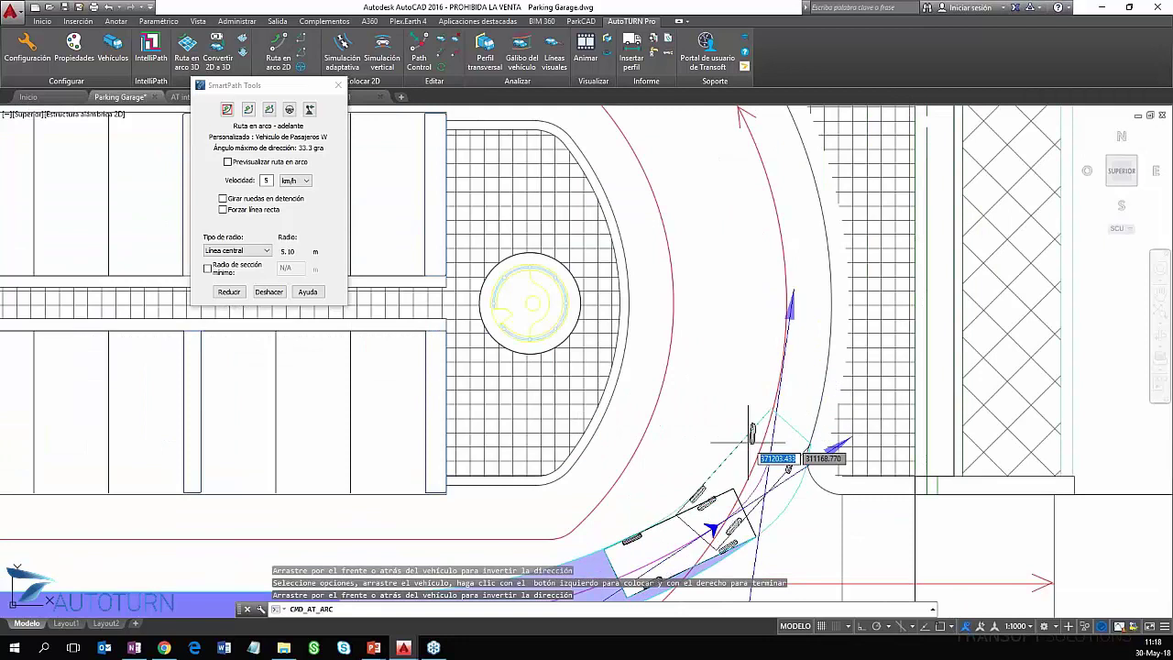
{"action": "mouse_move", "coordinate": [746, 440]}
{"action": "middle_mouse_down"}
{"action": "mouse_move", "coordinate": [738, 370]}
{"action": "mouse_move", "coordinate": [756, 274]}
{"action": "middle_mouse_up"}
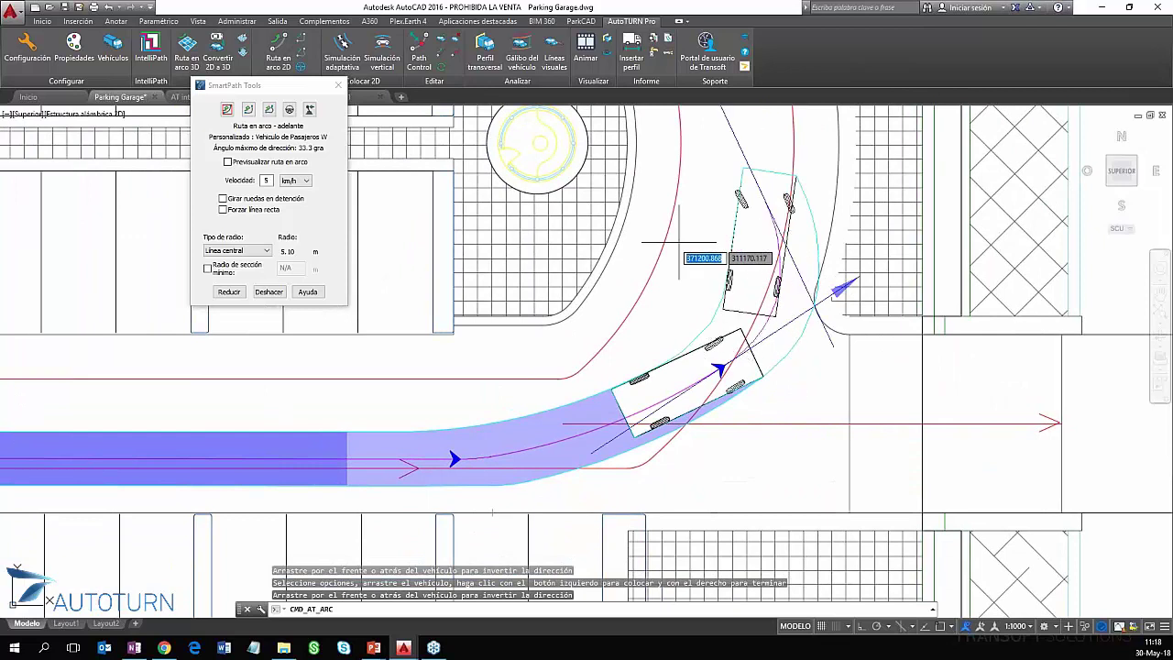
- Undo the trial segment and place the vehicle partway up the curve
{"action": "left_click", "coordinate": [269, 293]}
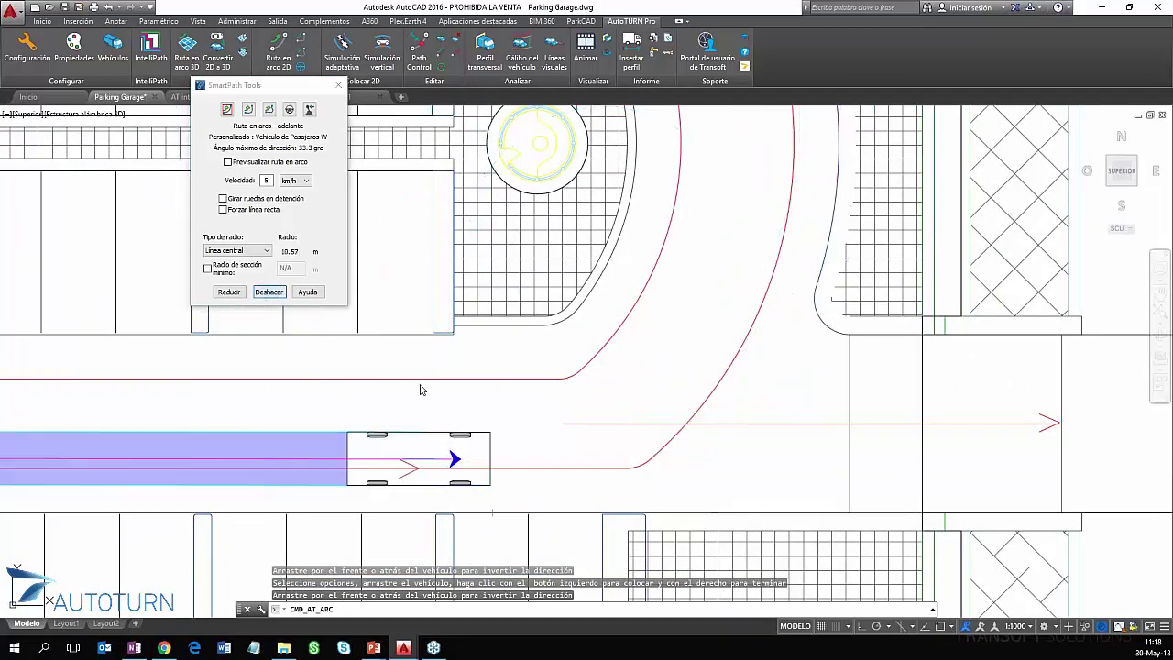
{"action": "scroll", "coordinate": [620, 431], "scroll_direction": "down", "scroll_amount": 2}
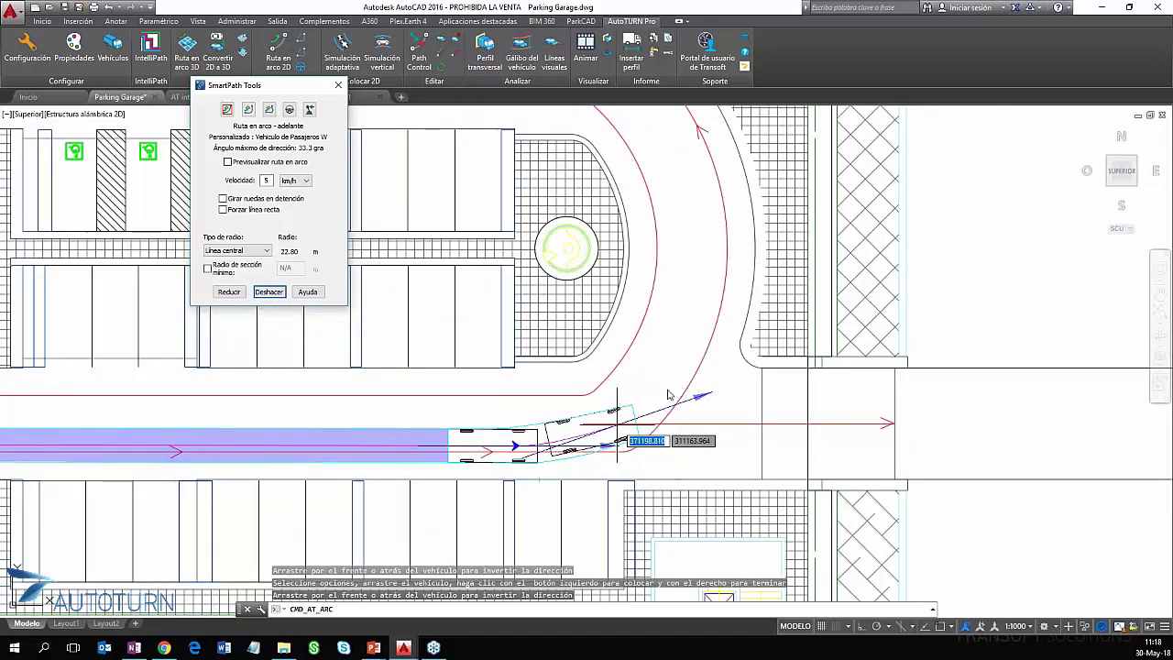
{"action": "scroll", "coordinate": [674, 403], "scroll_direction": "up", "scroll_amount": 2}
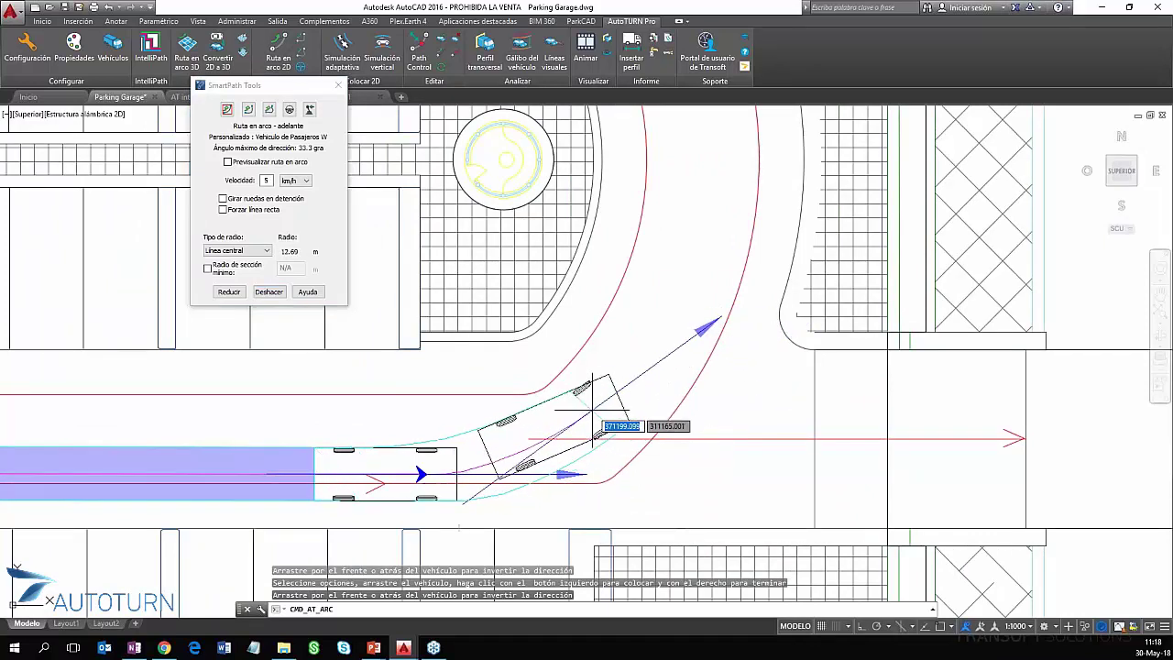
{"action": "left_click", "coordinate": [624, 407]}
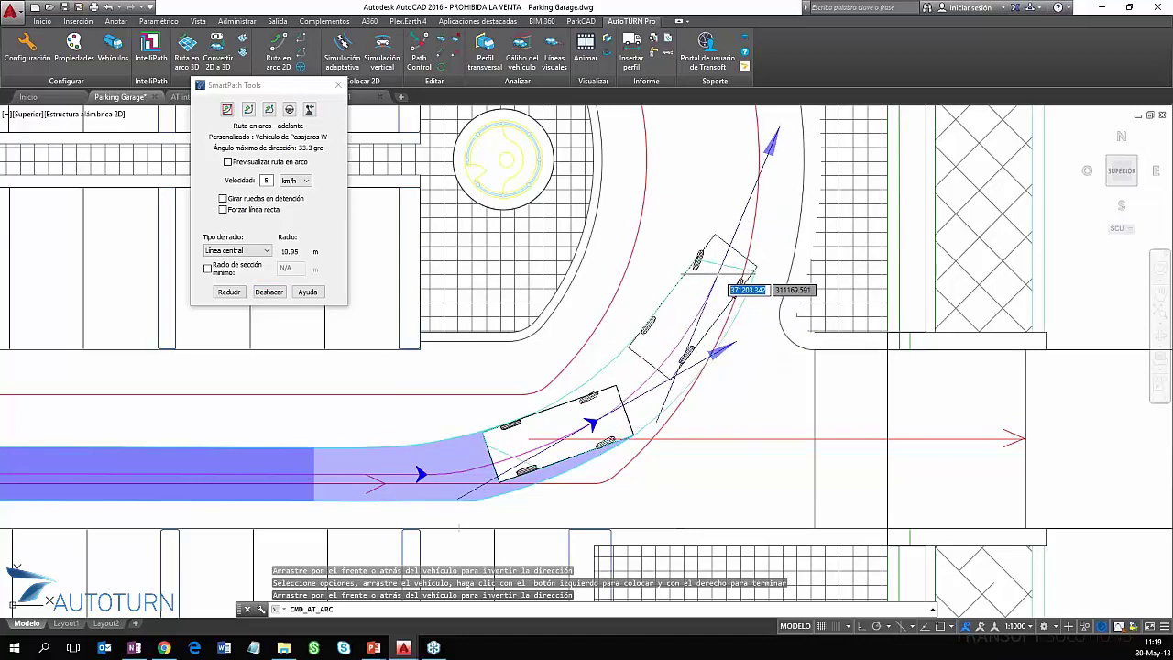
{"action": "left_click", "coordinate": [720, 248]}
- Continue the path around the U-turn until the vehicle heads left into the upper aisle
{"action": "middle_click_drag", "start_coordinate": [723, 246], "coordinate": [661, 513]}
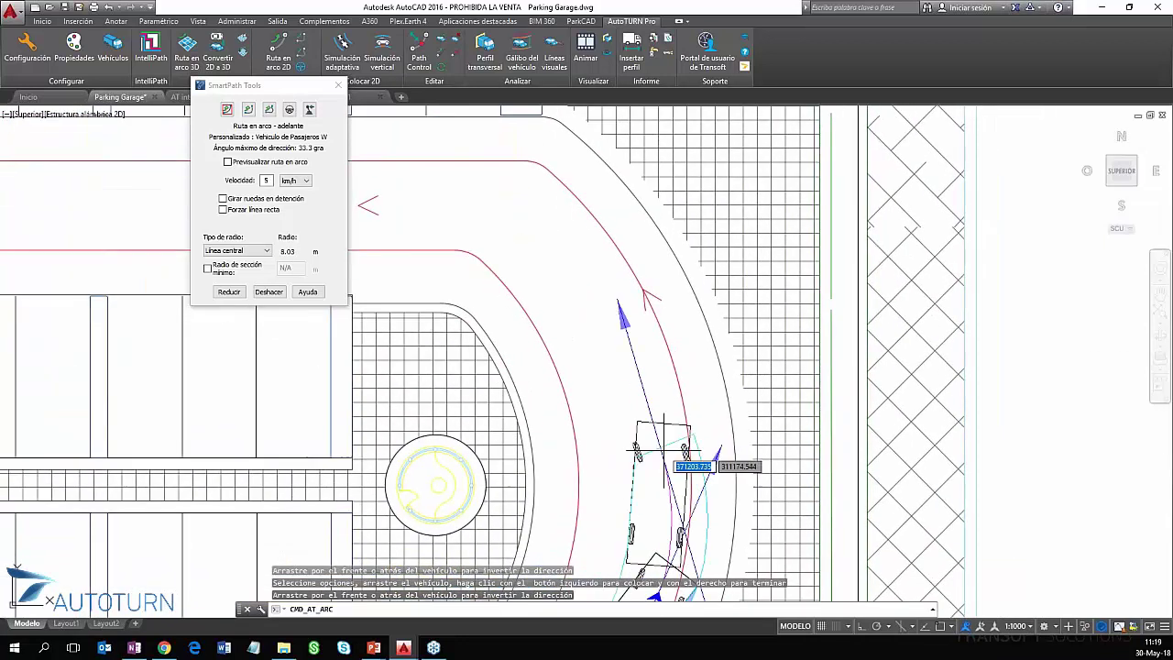
{"action": "left_click", "coordinate": [674, 419]}
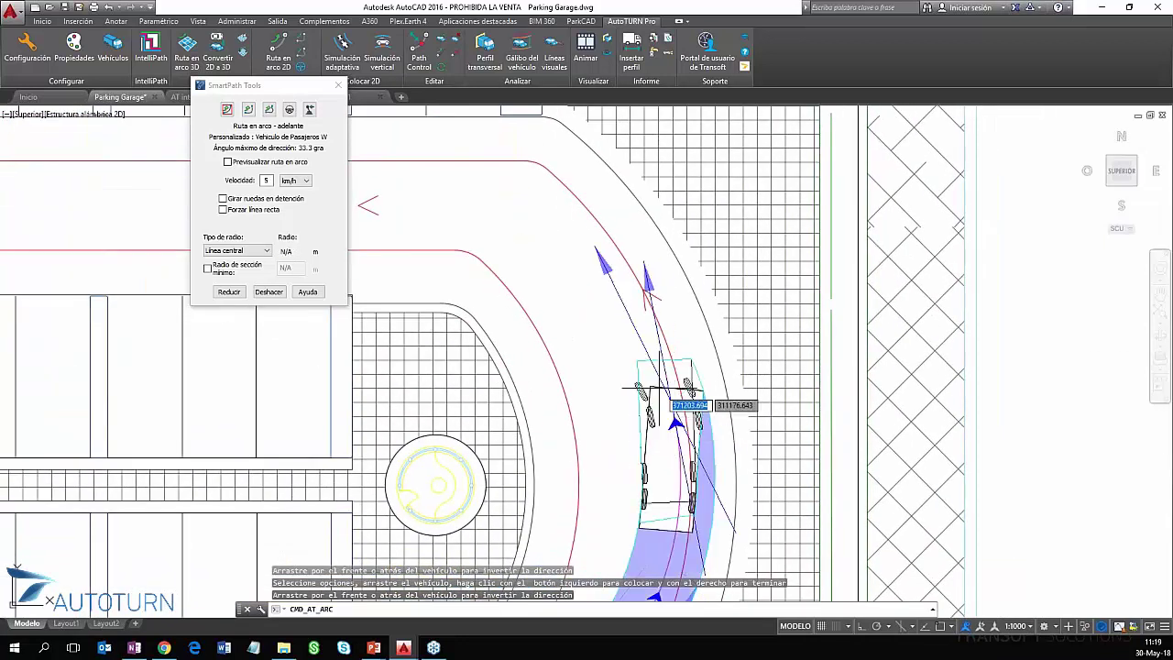
{"action": "left_click", "coordinate": [586, 231]}
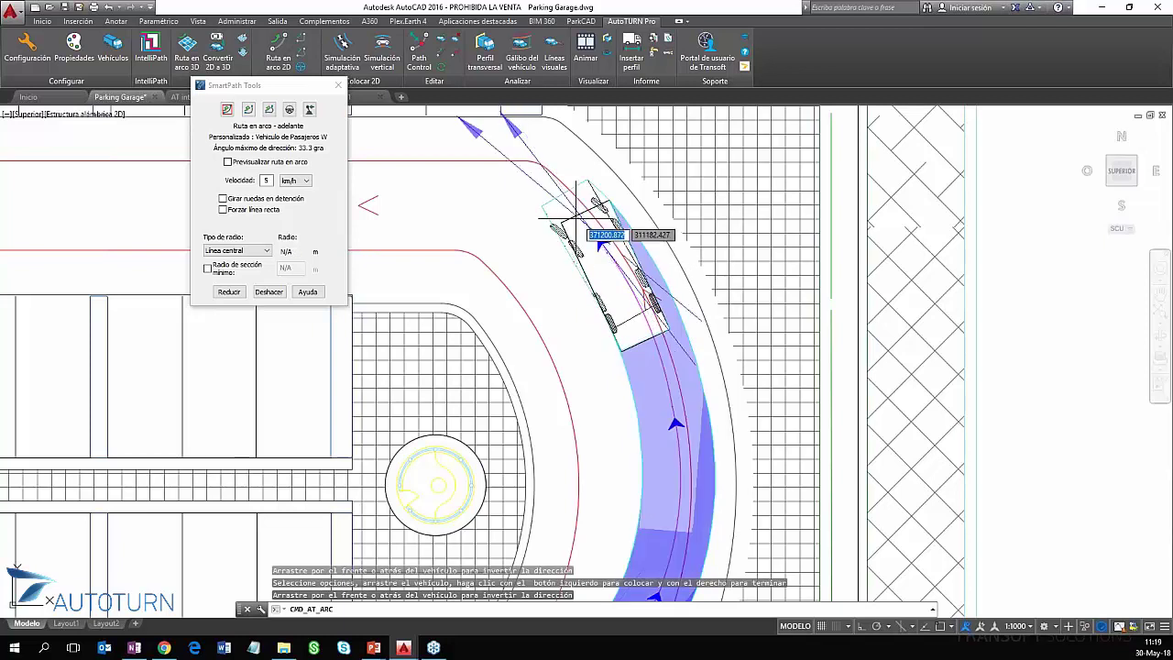
{"action": "left_click", "coordinate": [510, 191]}
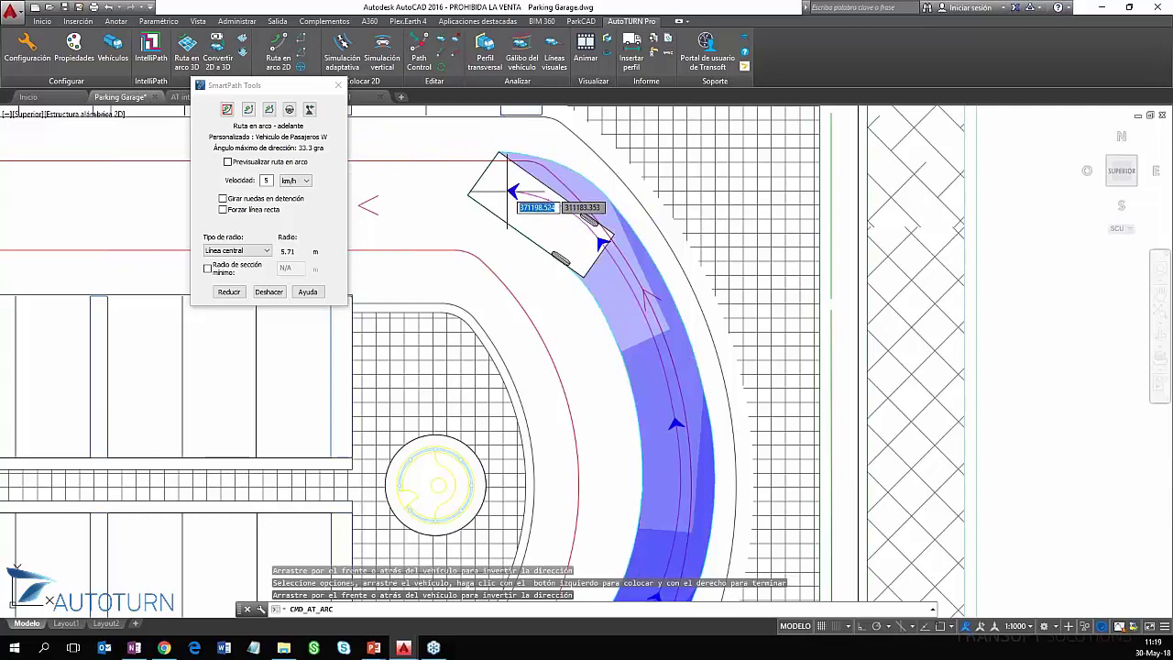
{"action": "middle_click_drag", "start_coordinate": [510, 191], "coordinate": [872, 334]}
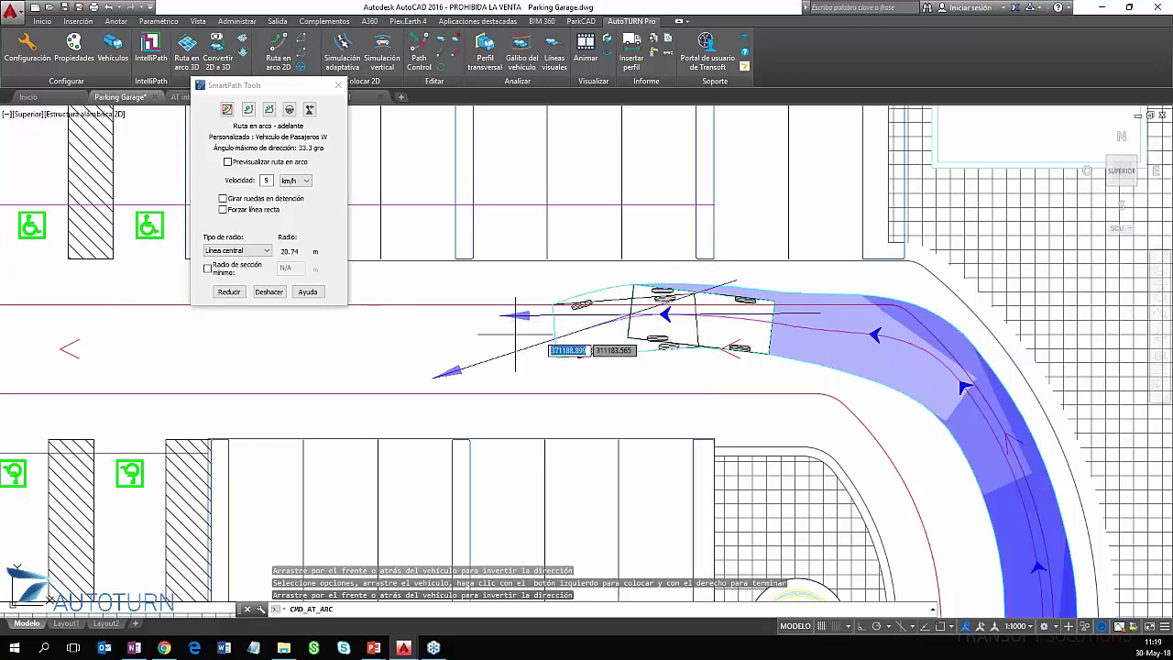
{"action": "scroll", "coordinate": [442, 327], "scroll_direction": "down", "scroll_amount": 3}
{"action": "scroll", "coordinate": [461, 327], "scroll_direction": "up", "scroll_amount": 4}
{"action": "scroll", "coordinate": [839, 336], "scroll_direction": "down", "scroll_amount": 5}
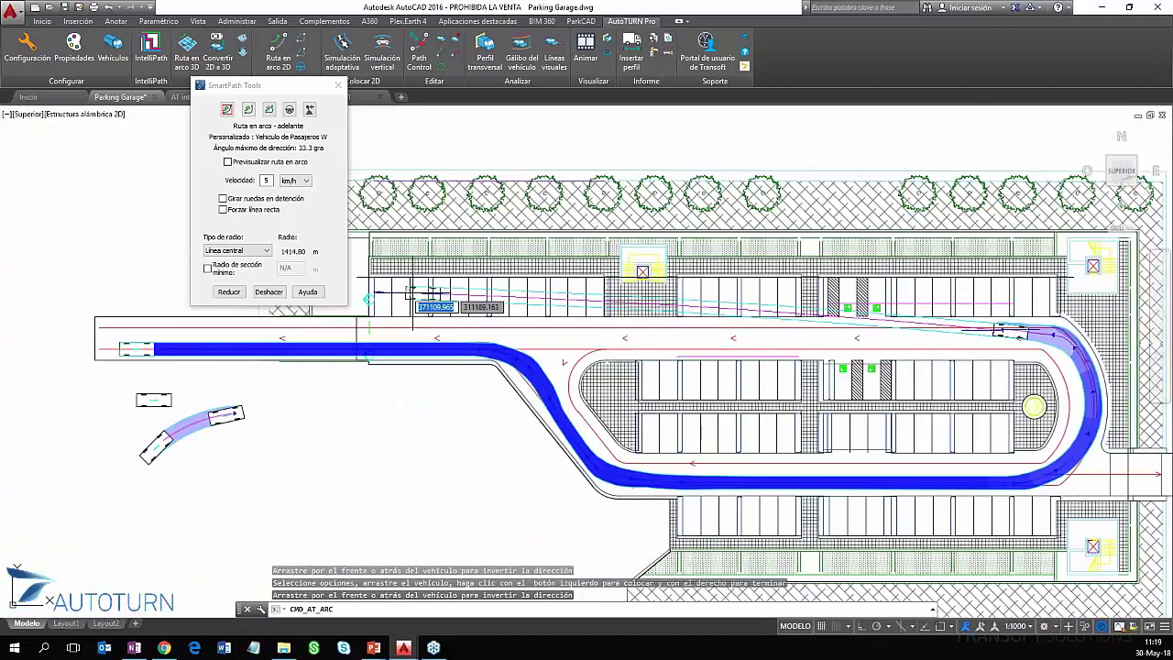
- Enable Forzar línea recta and place a straight vehicle position along the upper aisle
{"action": "left_click", "coordinate": [269, 209]}
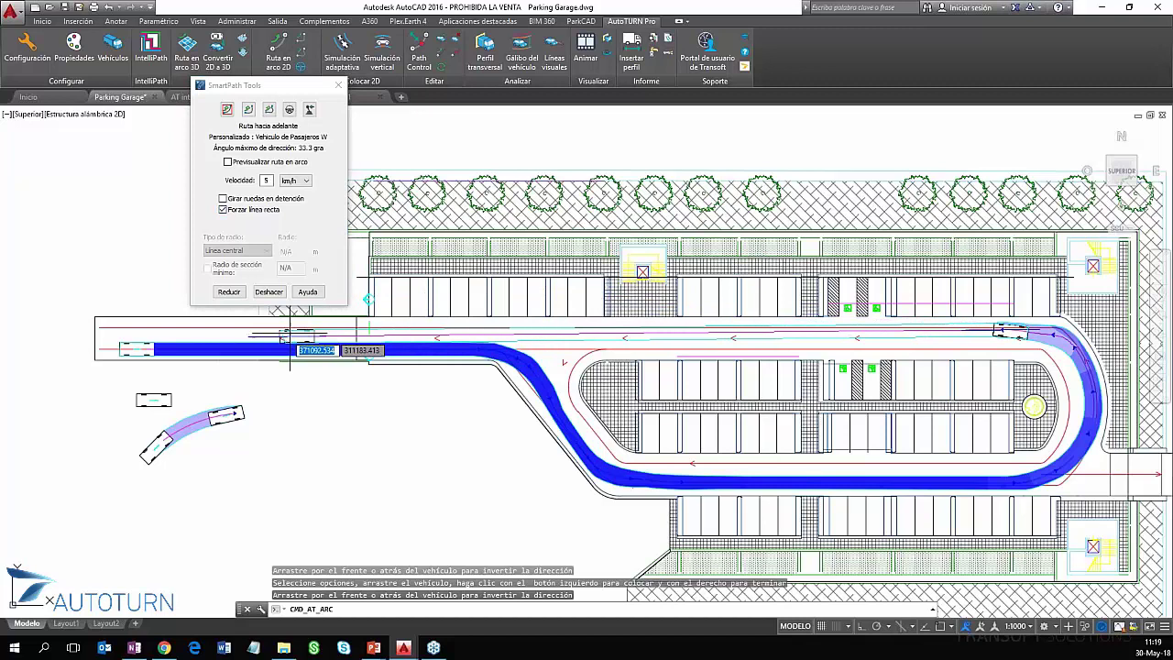
{"action": "middle_click_drag", "start_coordinate": [607, 336], "coordinate": [278, 349]}
{"action": "scroll", "coordinate": [346, 359], "scroll_direction": "down", "scroll_amount": 4}
{"action": "scroll", "coordinate": [347, 360], "scroll_direction": "up", "scroll_amount": 4}
{"action": "scroll", "coordinate": [34, 337], "scroll_direction": "up", "scroll_amount": 1}
{"action": "scroll", "coordinate": [34, 337], "scroll_direction": "up", "scroll_amount": 1}
{"action": "scroll", "coordinate": [33, 338], "scroll_direction": "up", "scroll_amount": 1}
{"action": "scroll", "coordinate": [34, 337], "scroll_direction": "up", "scroll_amount": 1}
{"action": "scroll", "coordinate": [245, 378], "scroll_direction": "down", "scroll_amount": 5}
{"action": "scroll", "coordinate": [416, 390], "scroll_direction": "up", "scroll_amount": 2}
{"action": "scroll", "coordinate": [415, 390], "scroll_direction": "up", "scroll_amount": 3}
{"action": "scroll", "coordinate": [415, 391], "scroll_direction": "up", "scroll_amount": 4}
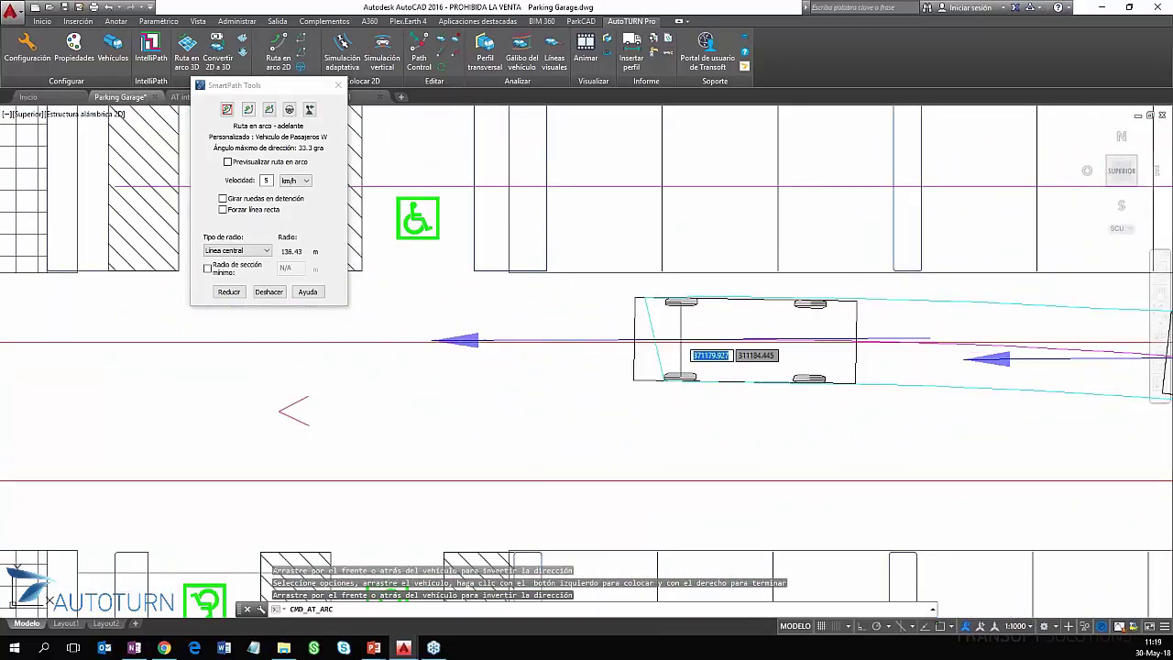
{"action": "left_click", "coordinate": [678, 341]}
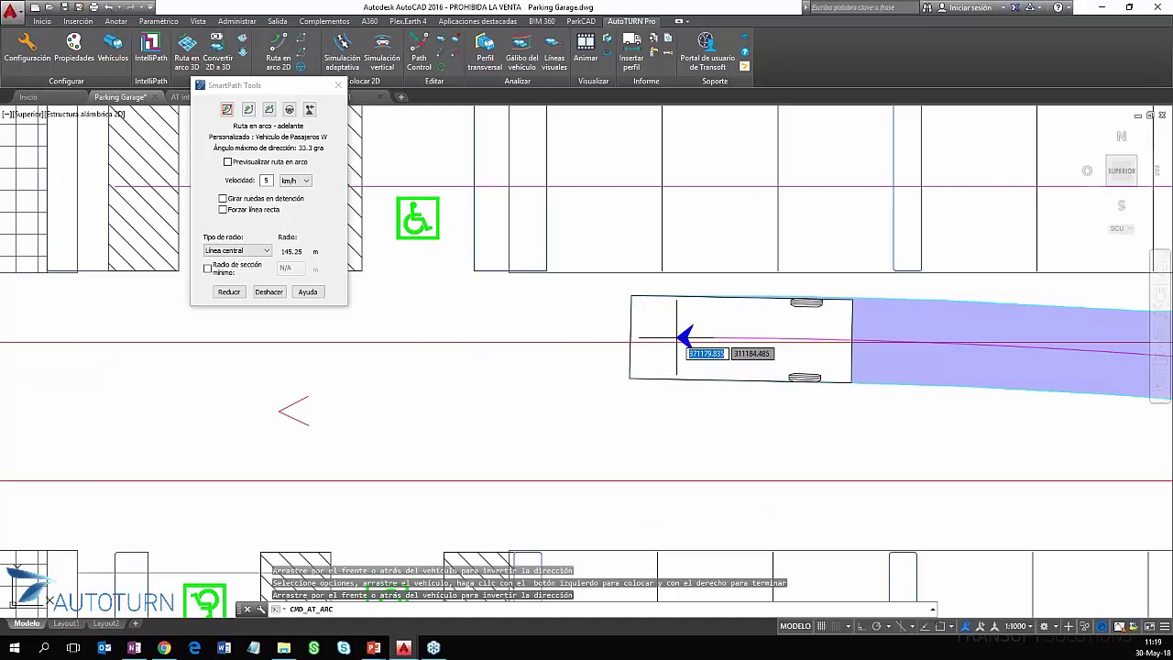
- Fix straight positions at the aisle's right end and at the garage exit on the left
{"action": "scroll", "coordinate": [573, 359], "scroll_direction": "down", "scroll_amount": 2}
{"action": "scroll", "coordinate": [573, 365], "scroll_direction": "down", "scroll_amount": 3}
{"action": "scroll", "coordinate": [532, 403], "scroll_direction": "down", "scroll_amount": 3}
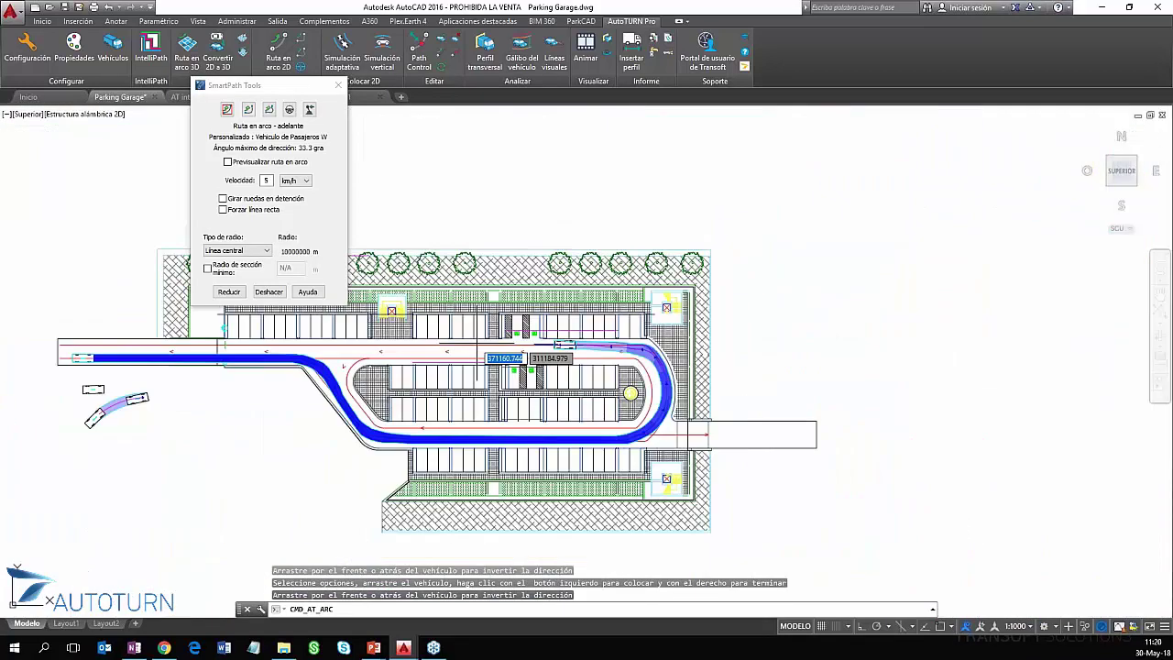
{"action": "scroll", "coordinate": [501, 424], "scroll_direction": "up", "scroll_amount": 2}
{"action": "scroll", "coordinate": [302, 413], "scroll_direction": "up", "scroll_amount": 3}
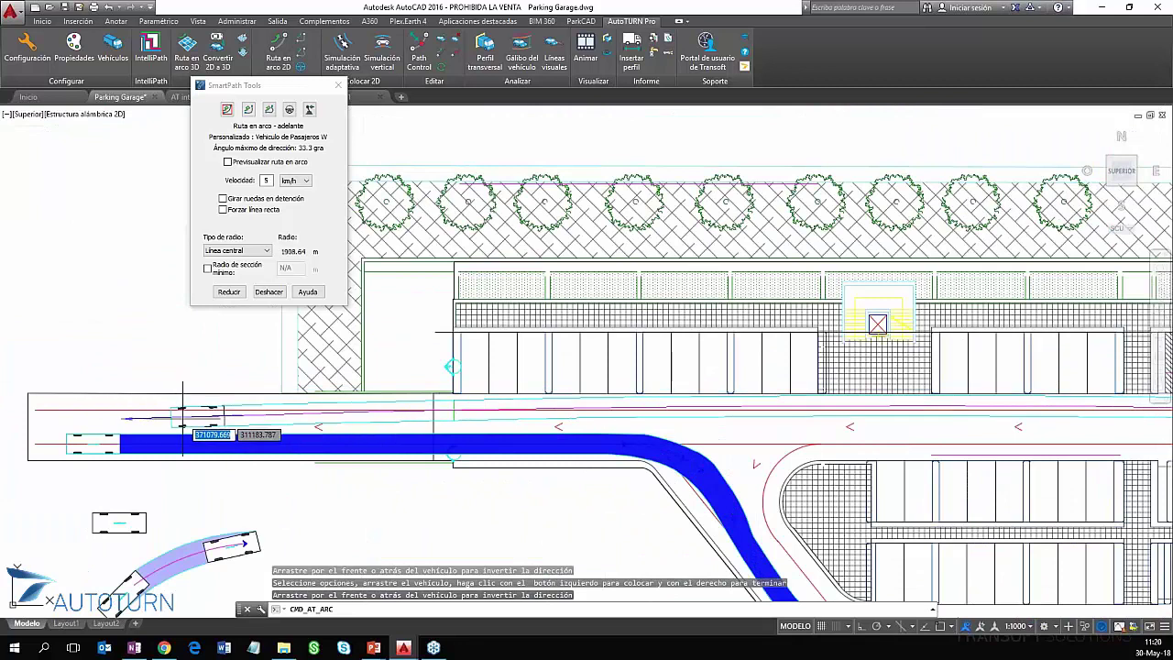
{"action": "left_click", "coordinate": [1022, 408]}
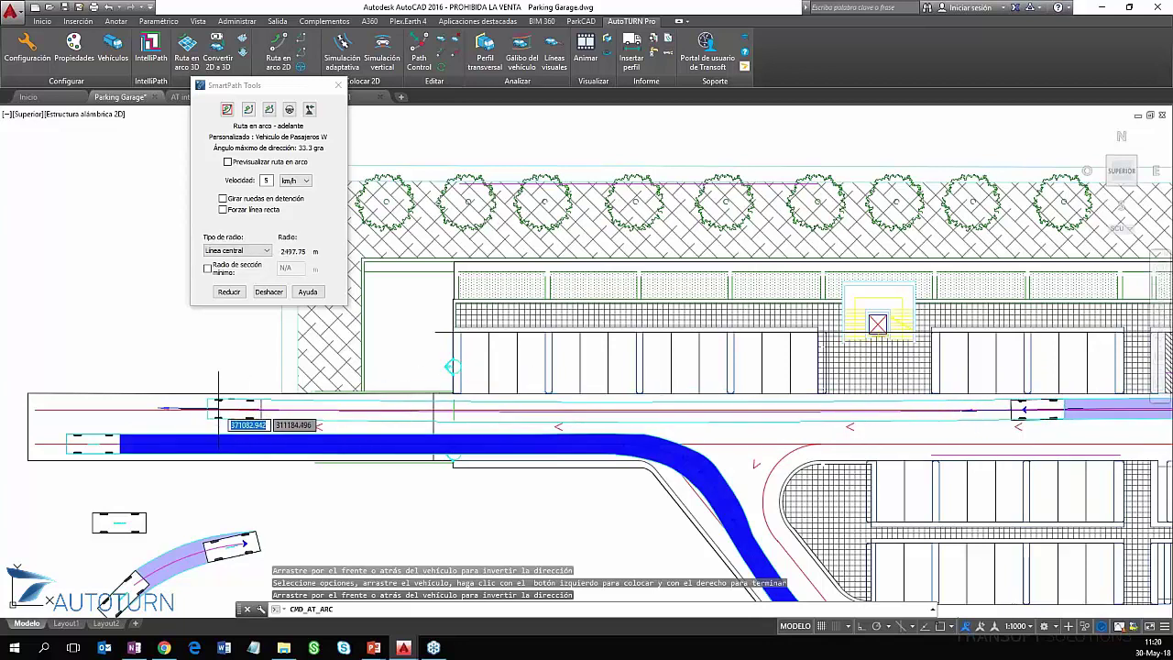
{"action": "left_click", "coordinate": [261, 406]}
- End the garage swept path and switch to the AT intersection.dwg drawing
{"action": "right_click", "coordinate": [261, 406]}
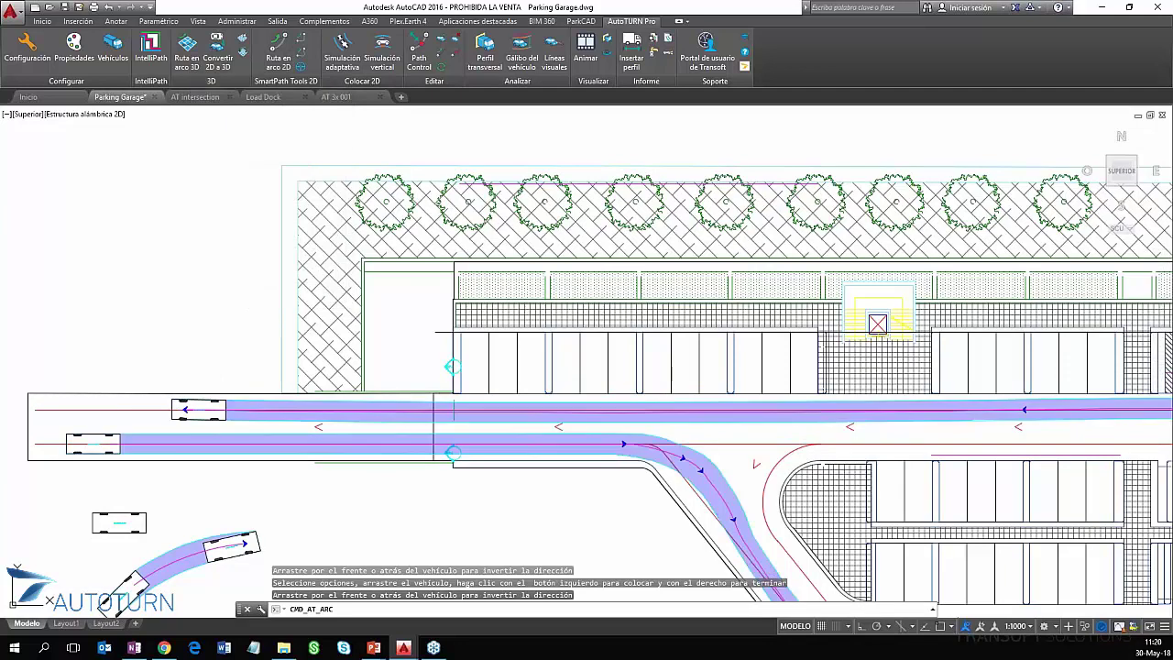
{"action": "scroll", "coordinate": [913, 444], "scroll_direction": "down", "scroll_amount": 2}
{"action": "middle_click_drag", "start_coordinate": [916, 441], "coordinate": [595, 353]}
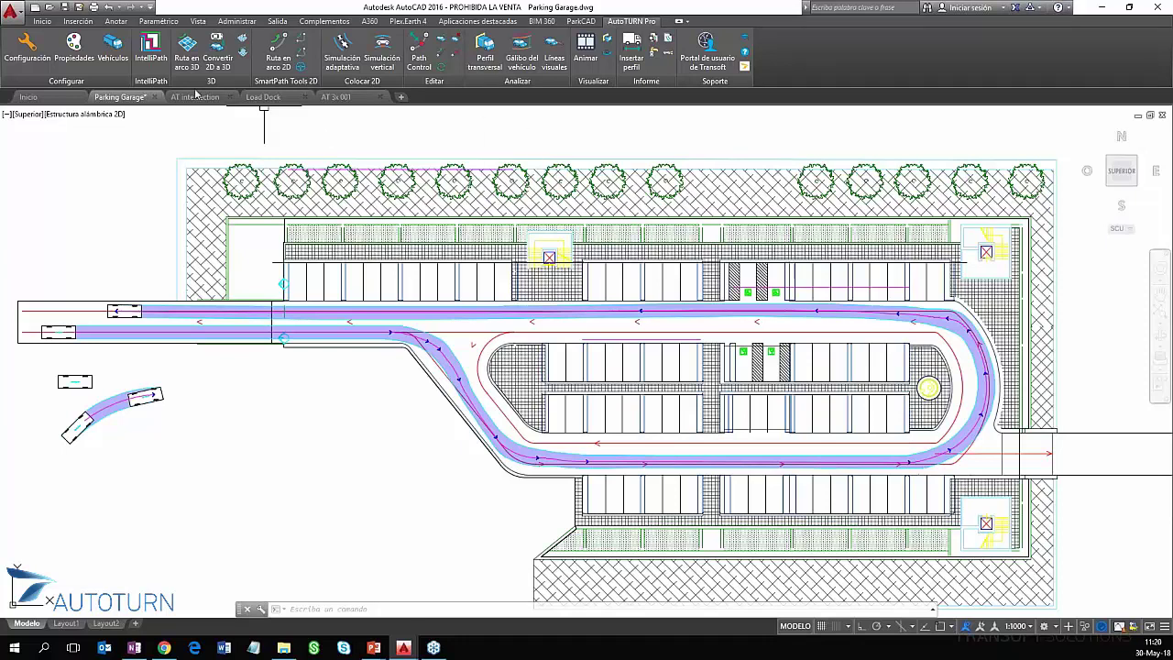
{"action": "left_click", "coordinate": [195, 98]}
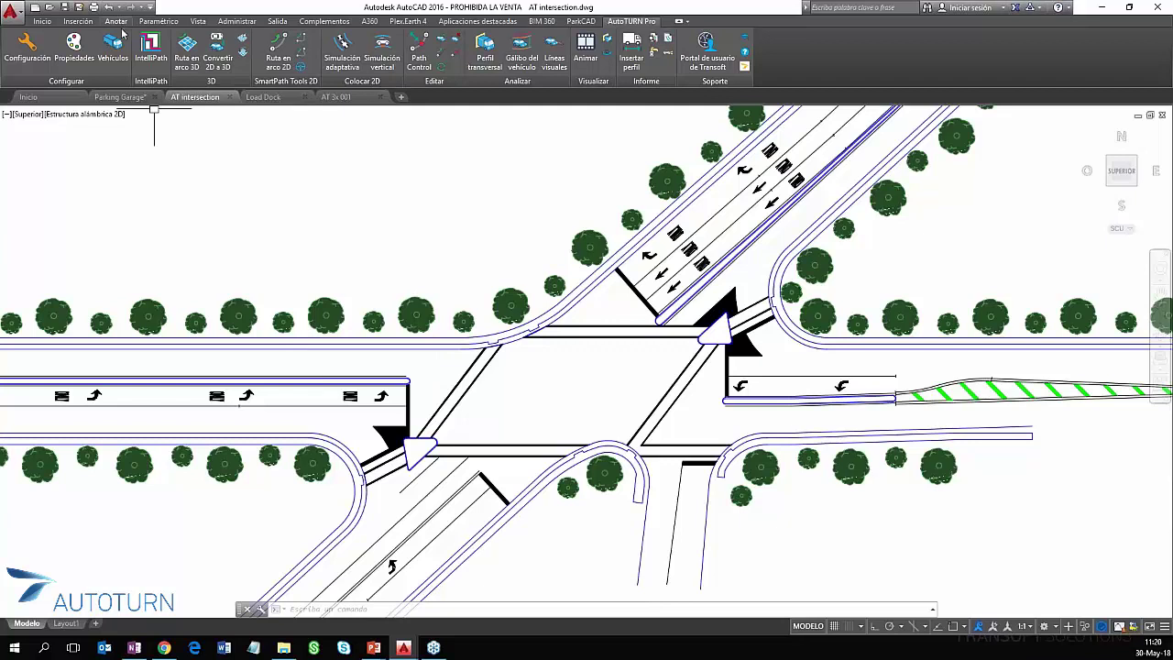
- Pick the 18.75 m Autobus Articulado W from the AutoTURN vehicle list
{"action": "left_click", "coordinate": [117, 56]}
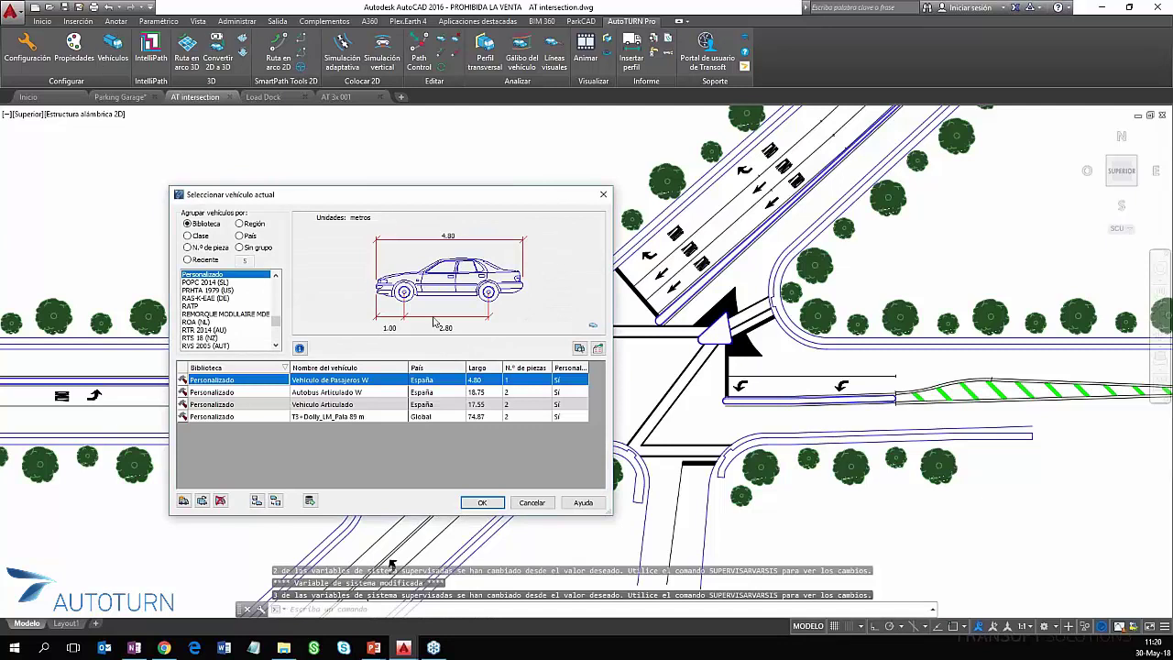
{"action": "left_click", "coordinate": [374, 396]}
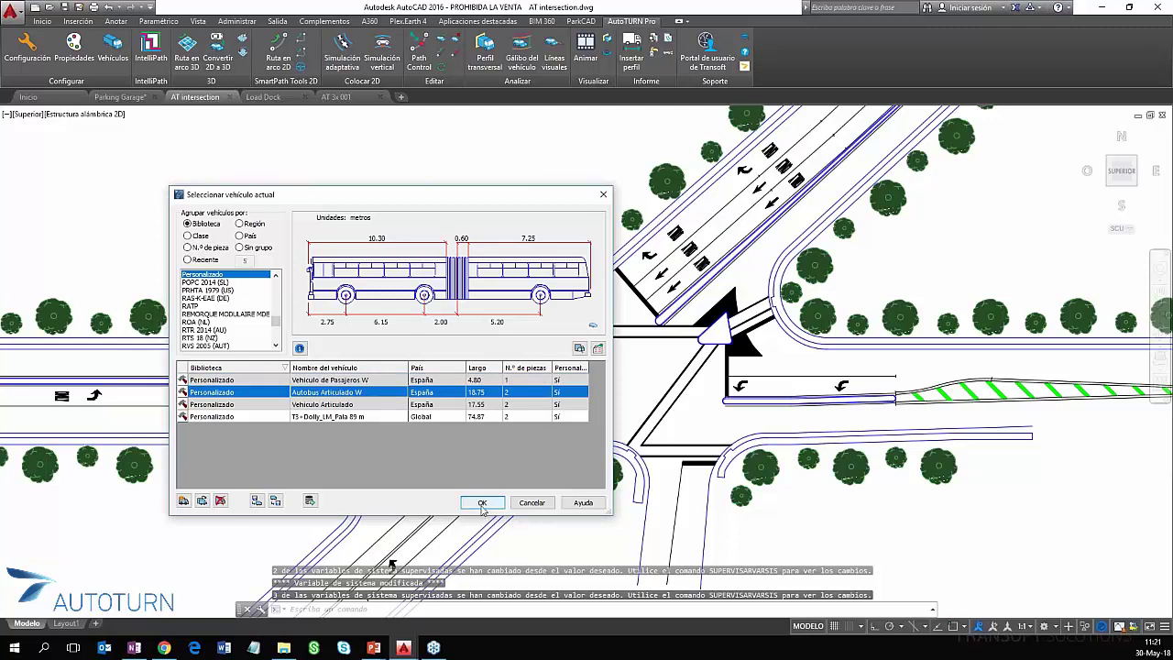
{"action": "left_click", "coordinate": [482, 504]}
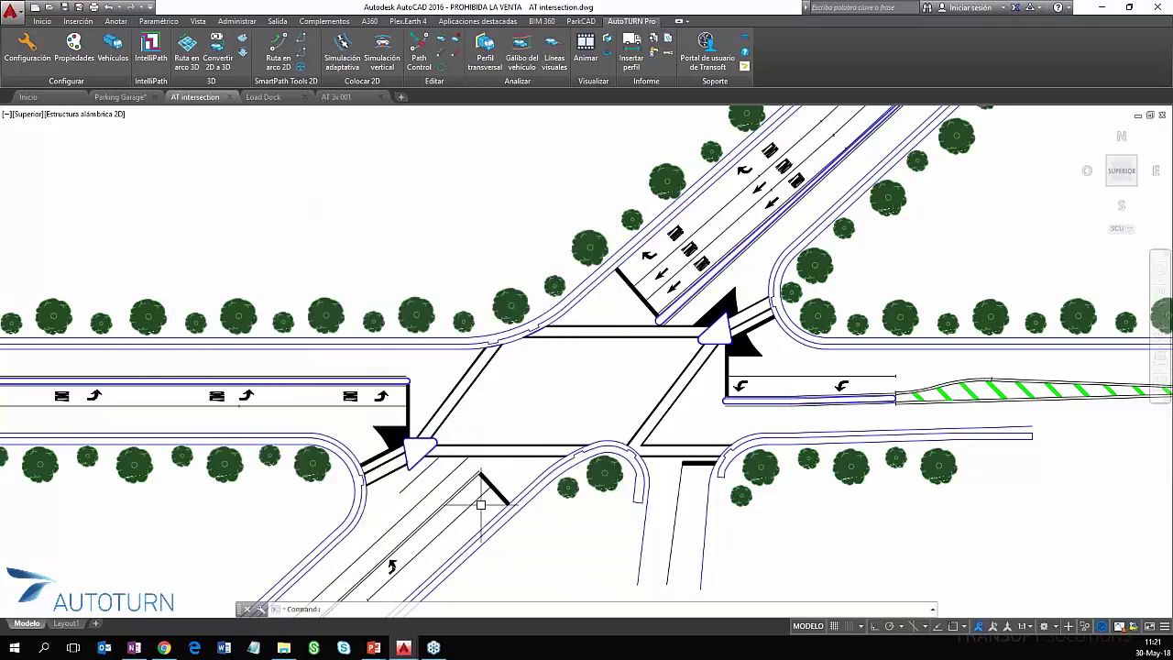
{"action": "scroll", "coordinate": [241, 392], "scroll_direction": "up", "scroll_amount": 2}
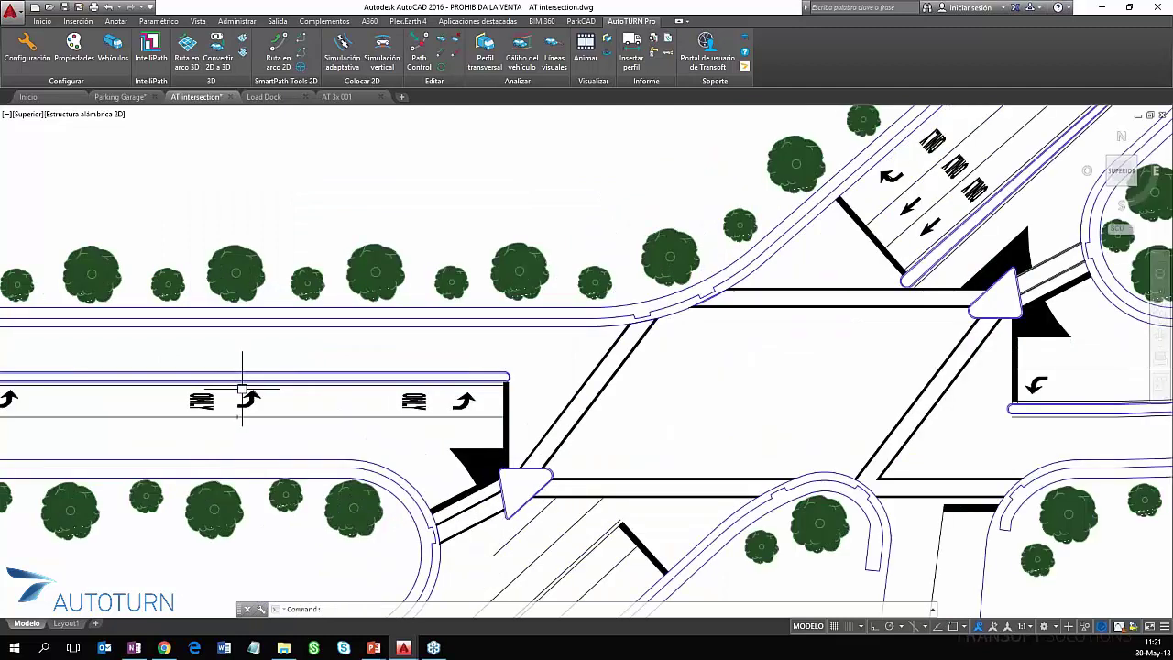
{"action": "scroll", "coordinate": [532, 388], "scroll_direction": "down", "scroll_amount": 2}
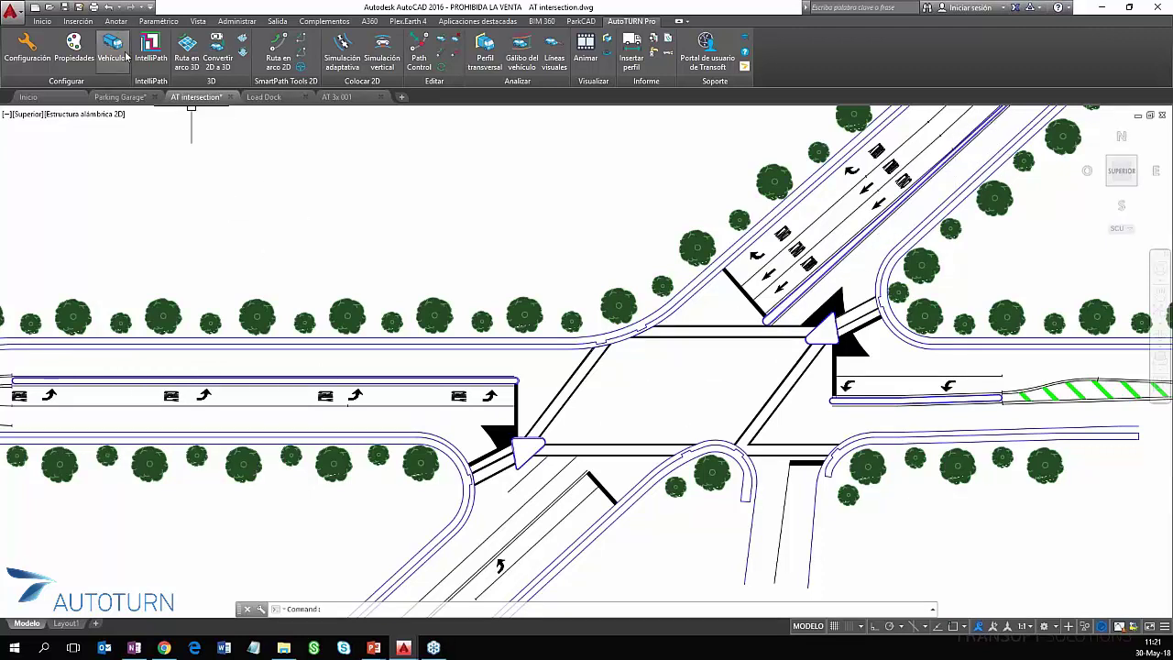
- Align the articulated bus to the left approach's lane line and fix its start position
{"action": "left_click", "coordinate": [279, 51]}
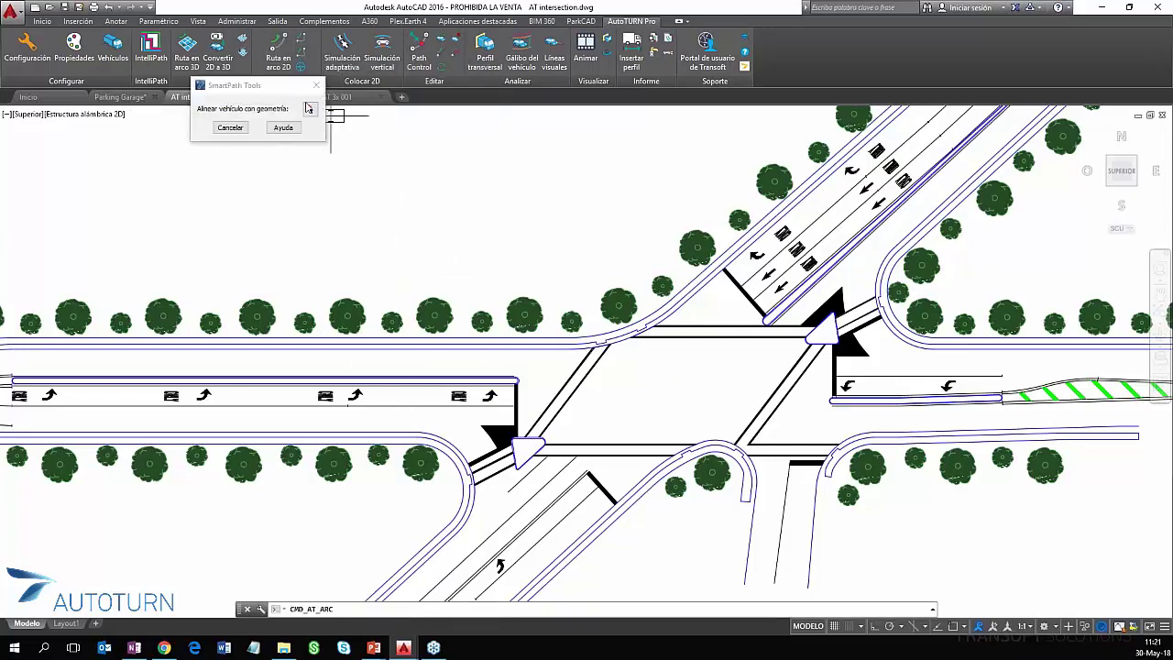
{"action": "left_click", "coordinate": [312, 110]}
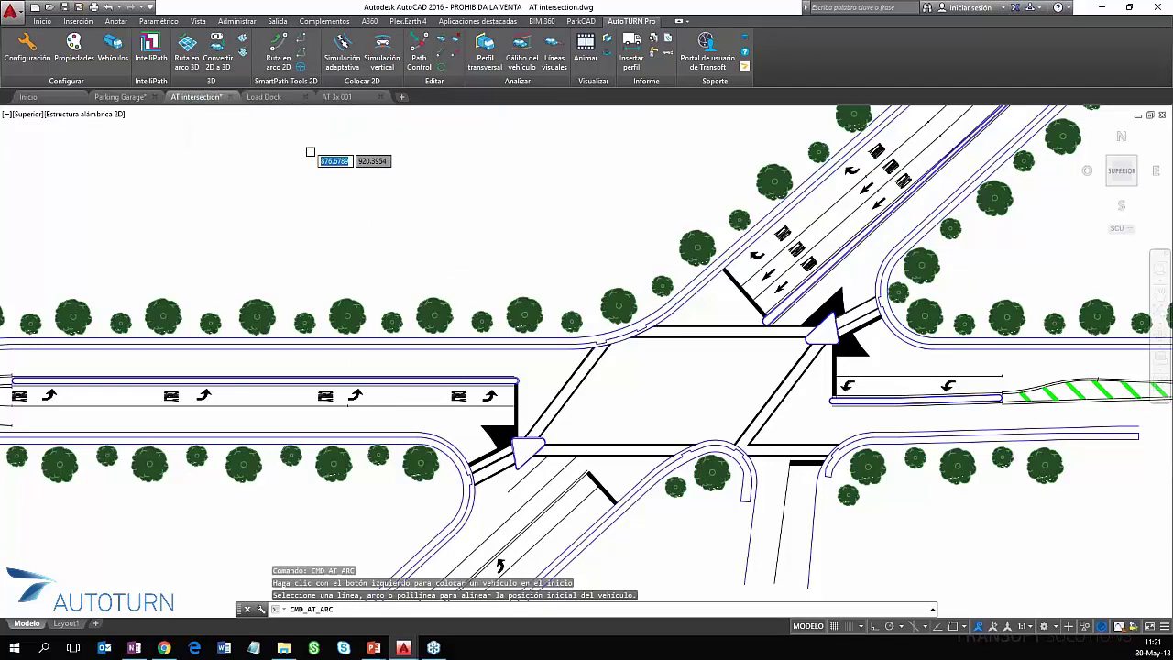
{"action": "scroll", "coordinate": [425, 385], "scroll_direction": "up", "scroll_amount": 2}
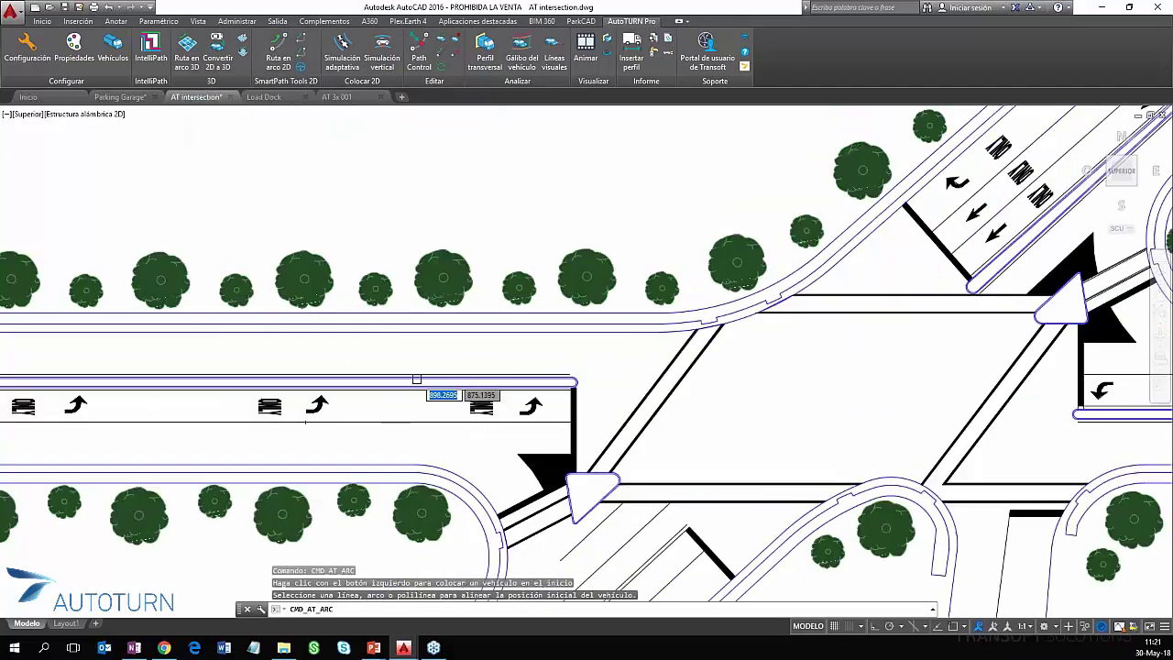
{"action": "left_click", "coordinate": [397, 421]}
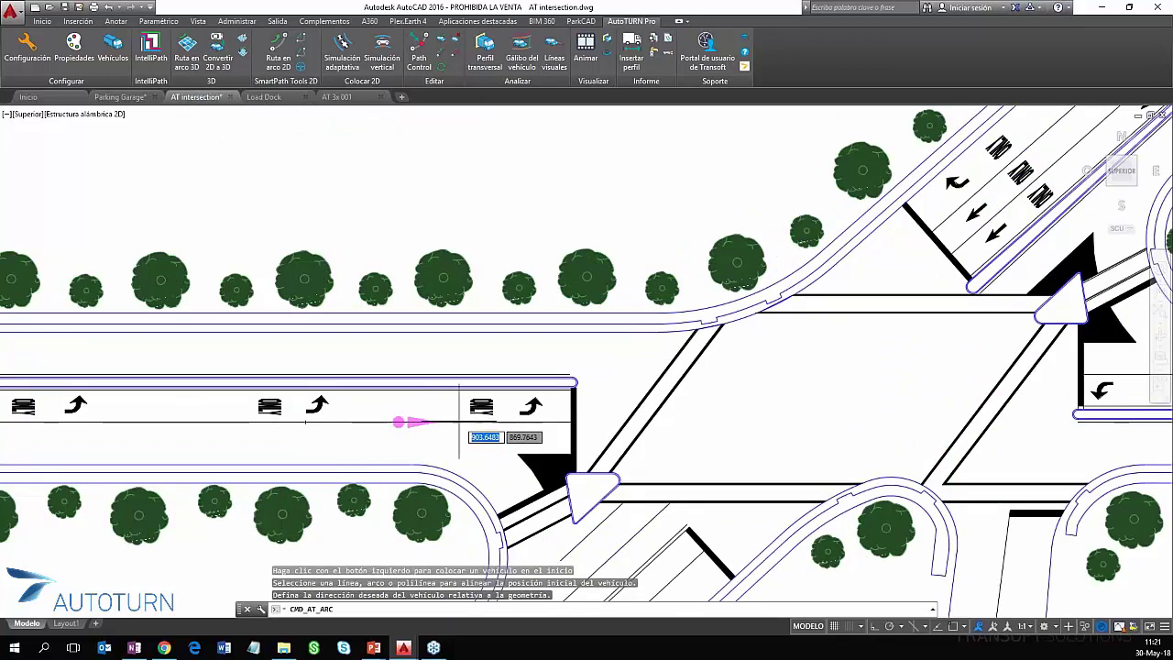
{"action": "left_click", "coordinate": [417, 422]}
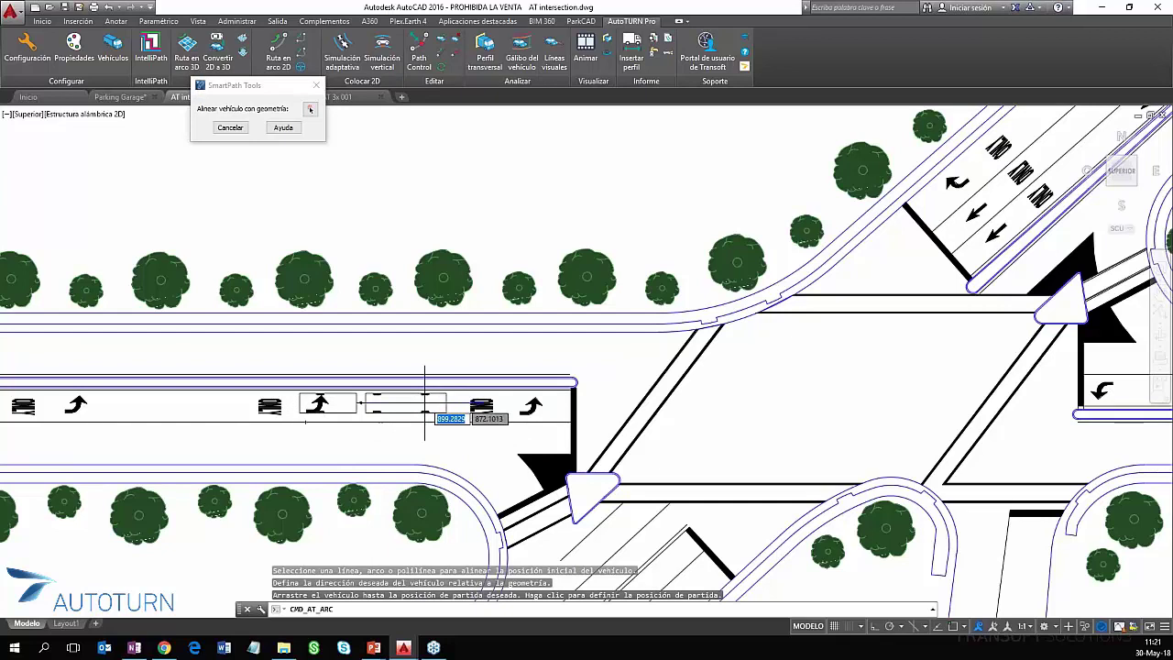
{"action": "left_click", "coordinate": [536, 404]}
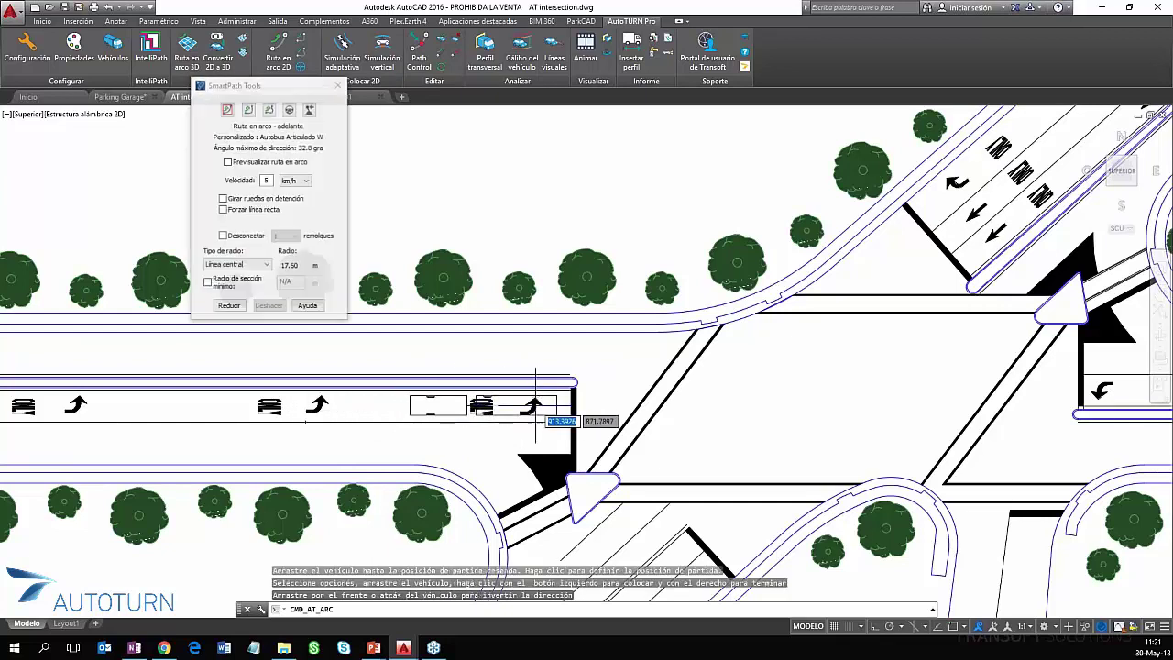
- Trial a first arc segment toward the intersection, then undo it
{"action": "middle_click_drag", "start_coordinate": [948, 312], "coordinate": [673, 316]}
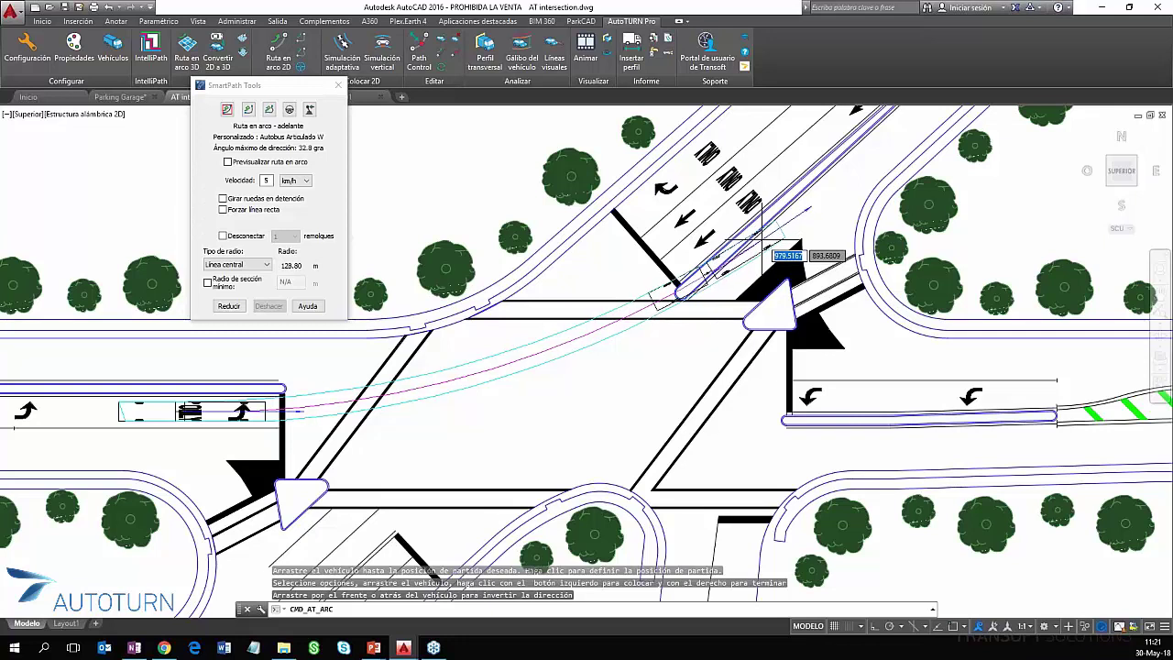
{"action": "left_click", "coordinate": [570, 400]}
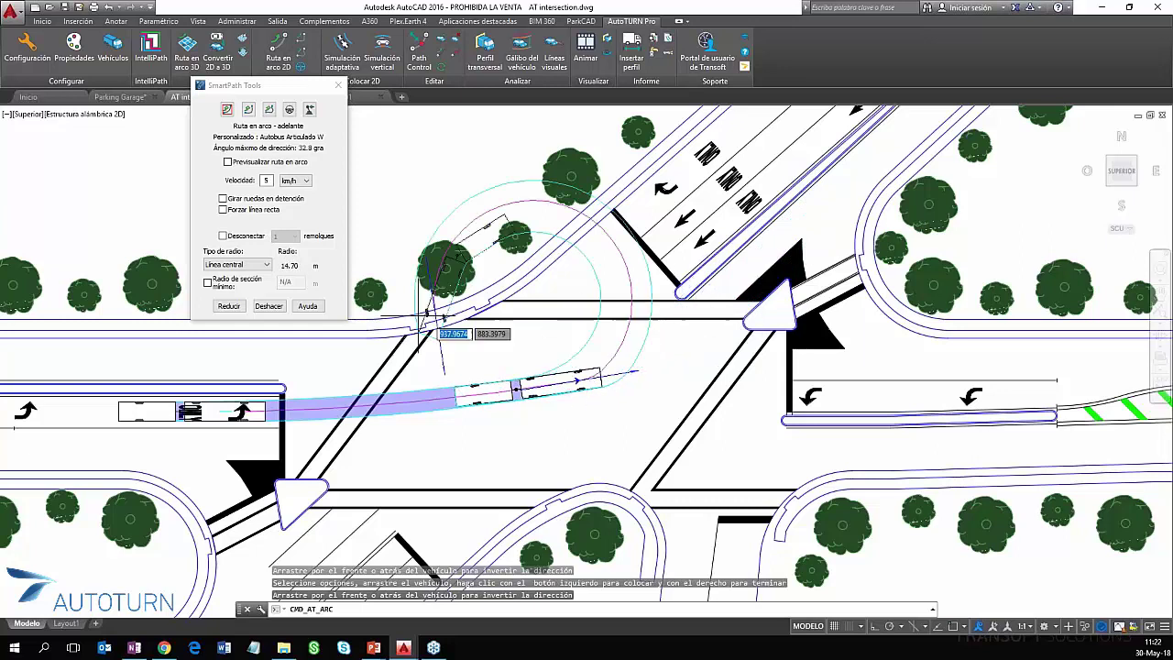
{"action": "left_click", "coordinate": [271, 311]}
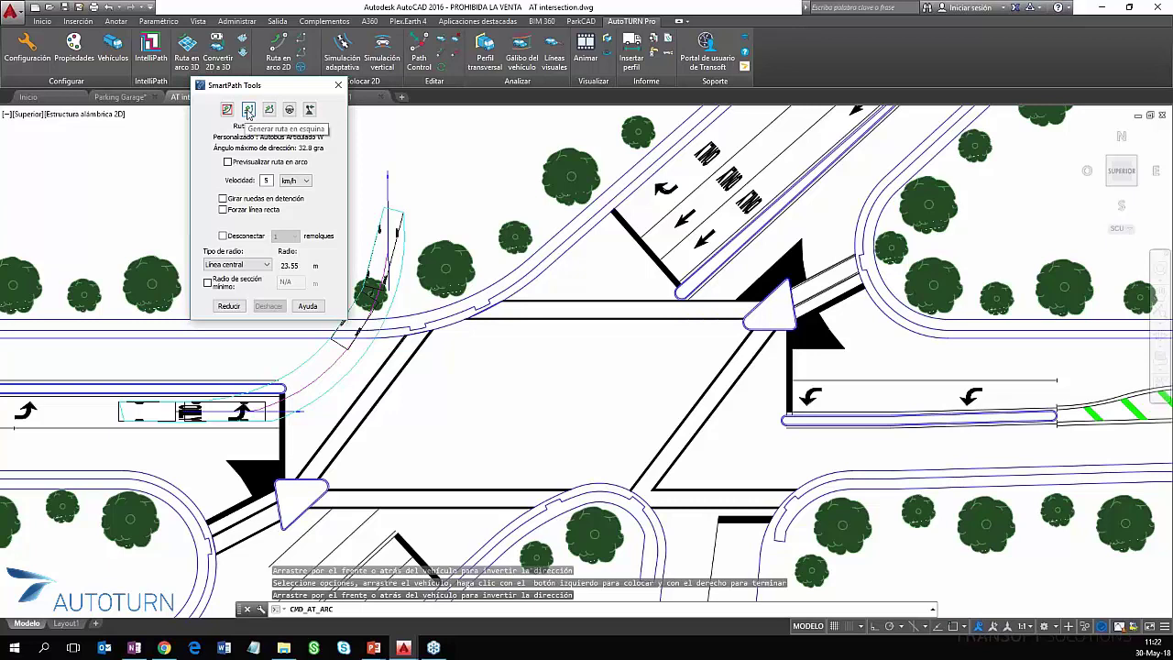
- Switch the bus path to a corner turn and enter a sweep (Barrido) of 50
{"action": "left_click", "coordinate": [248, 110]}
{"action": "left_click_drag", "start_coordinate": [273, 96], "coordinate": [234, 111]}
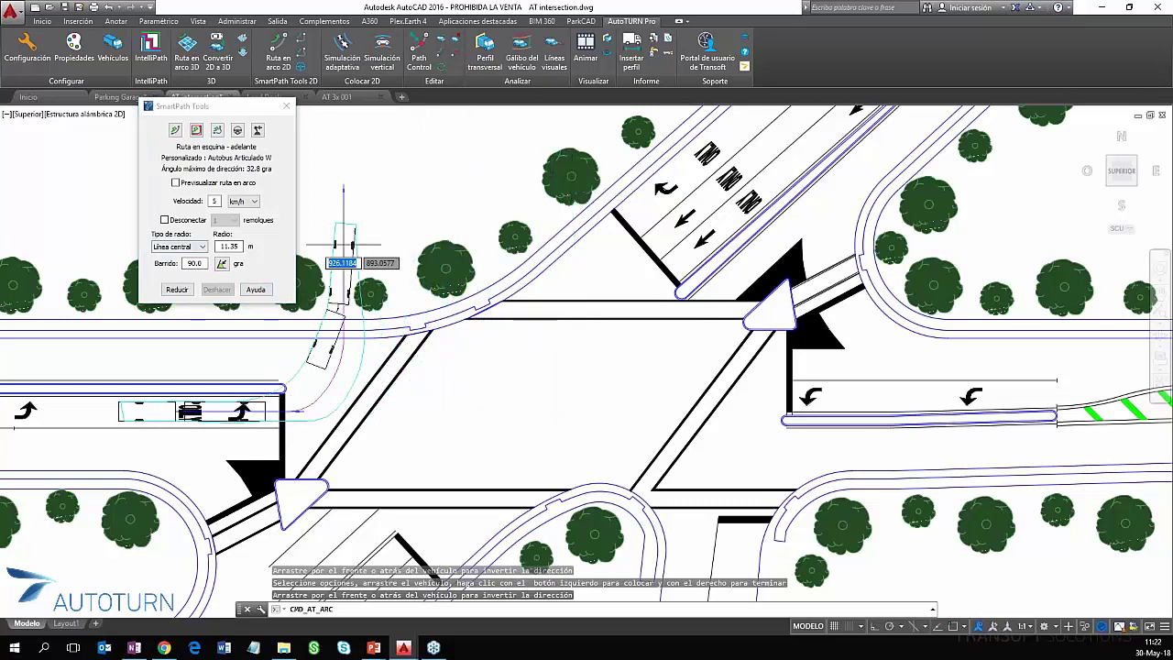
{"action": "left_click", "coordinate": [195, 264]}
{"action": "type", "text": "50"}
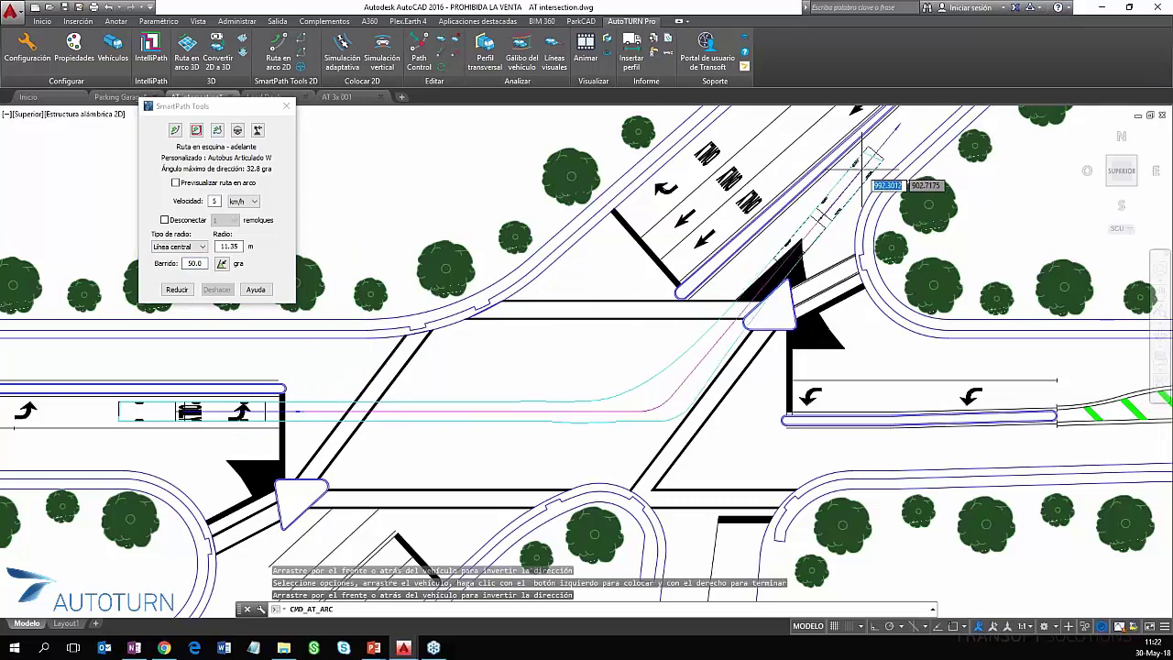
{"action": "scroll", "coordinate": [806, 248], "scroll_direction": "down", "scroll_amount": 2}
{"action": "scroll", "coordinate": [651, 259], "scroll_direction": "up", "scroll_amount": 2}
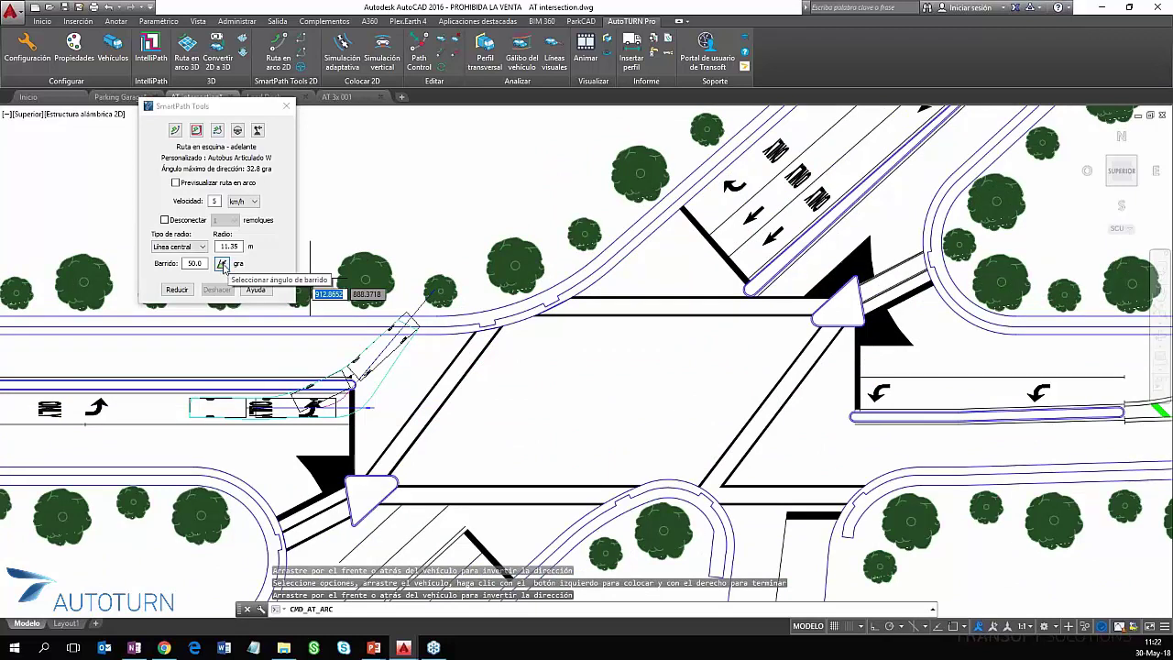
- Take the turn's final angle from the diagonal lane line, giving a 42.6 sweep
{"action": "left_click", "coordinate": [222, 265]}
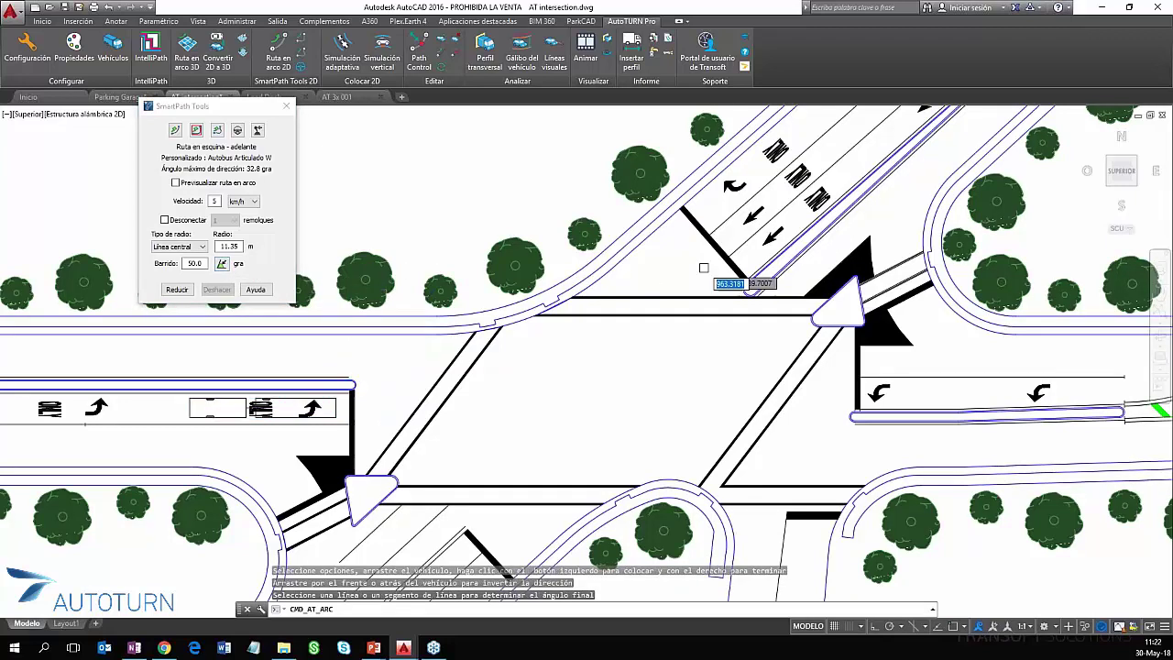
{"action": "scroll", "coordinate": [944, 142], "scroll_direction": "up", "scroll_amount": 3}
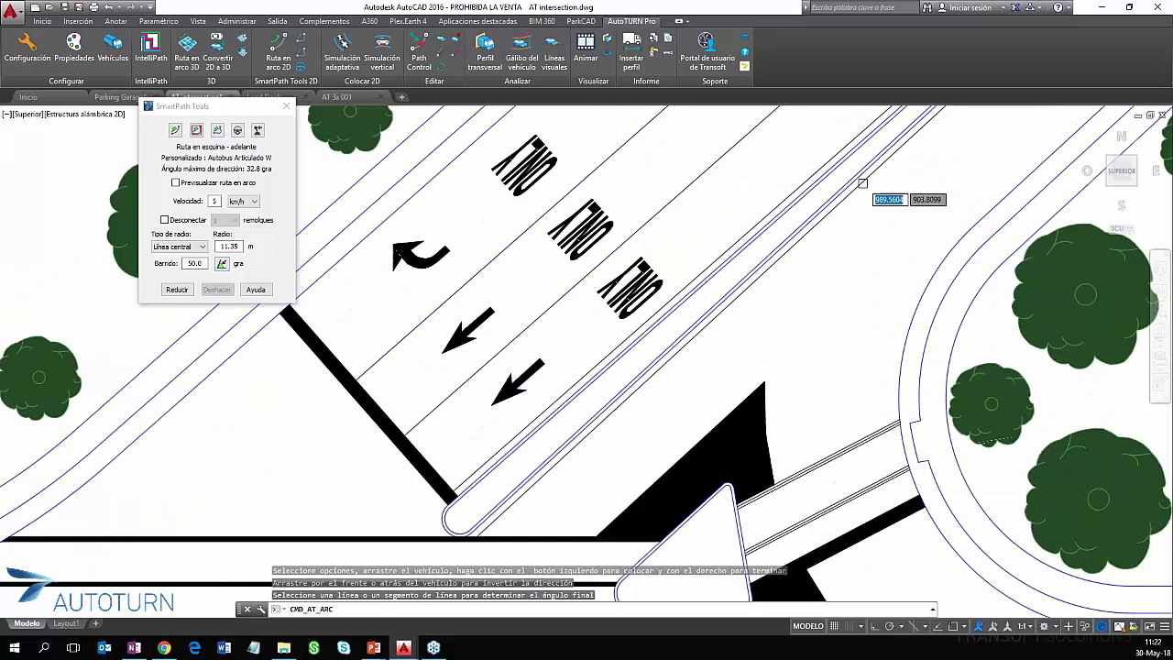
{"action": "left_click", "coordinate": [863, 184]}
{"action": "scroll", "coordinate": [880, 197], "scroll_direction": "down", "scroll_amount": 3}
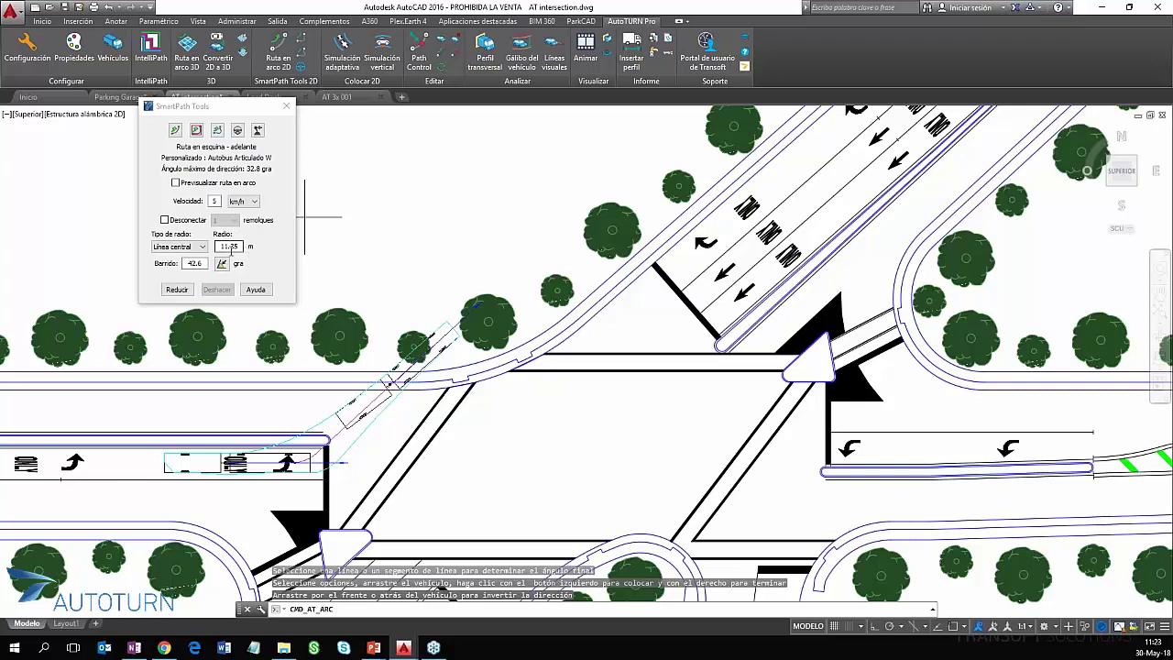
- Set the bus's turning radius to 25 m, then change it to 30 m
{"action": "left_click_drag", "start_coordinate": [220, 245], "coordinate": [250, 245]}
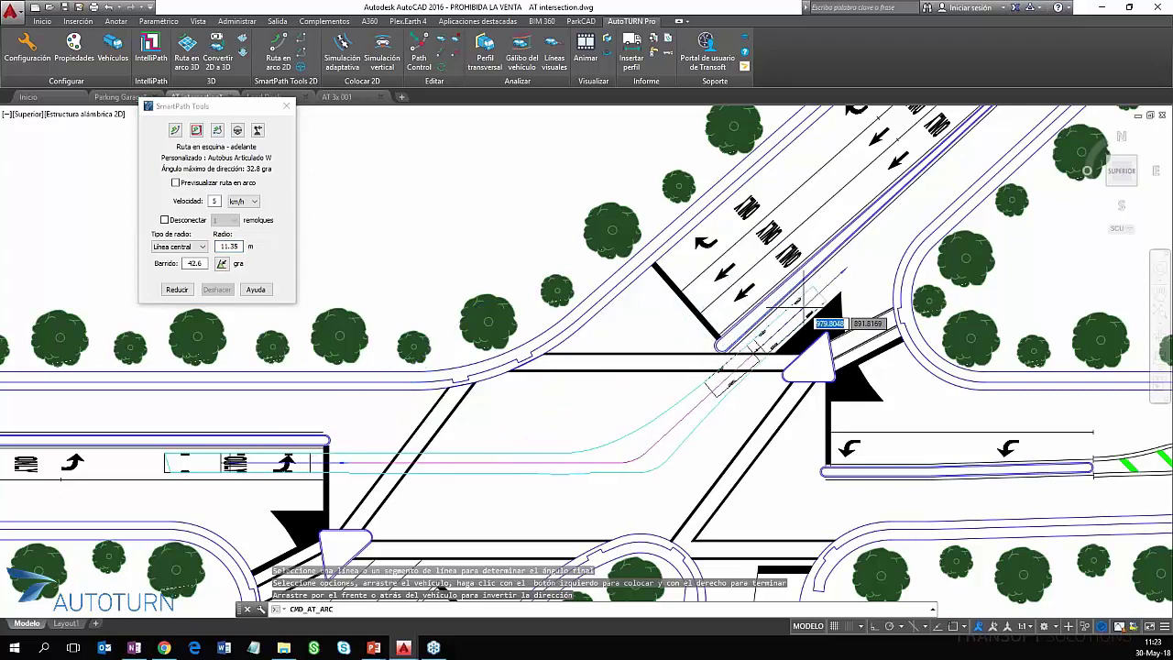
{"action": "double_click", "coordinate": [224, 245]}
{"action": "type", "text": "25"}
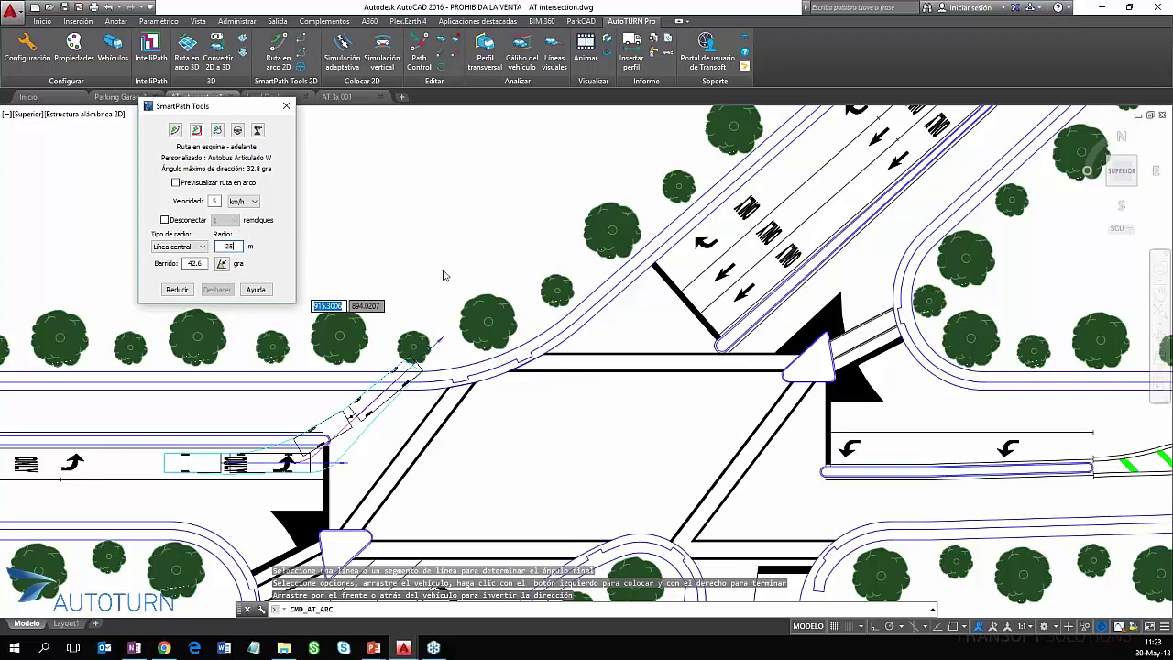
{"action": "key", "text": "Return"}
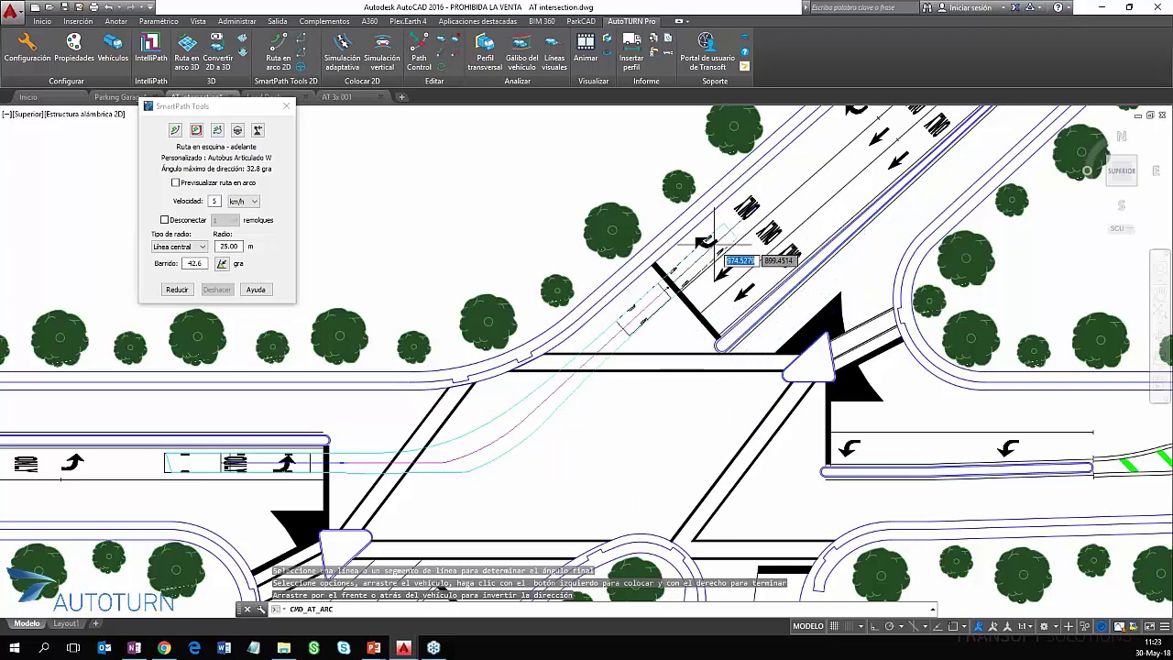
{"action": "double_click", "coordinate": [224, 246]}
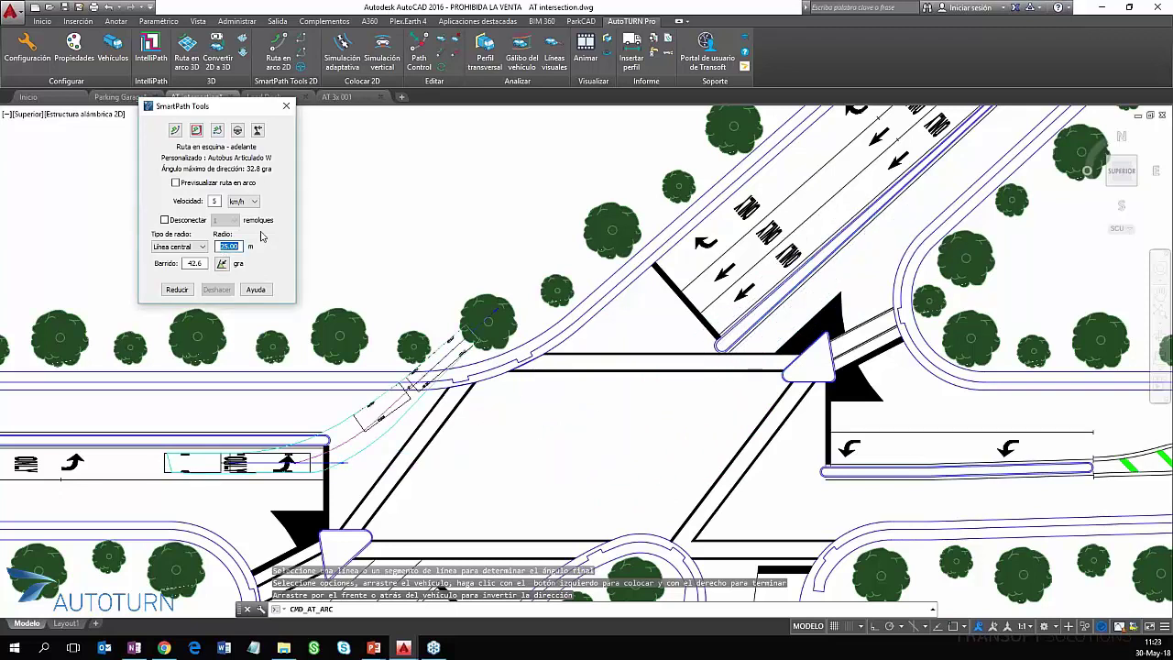
{"action": "type", "text": "30"}
{"action": "key", "text": "Return"}
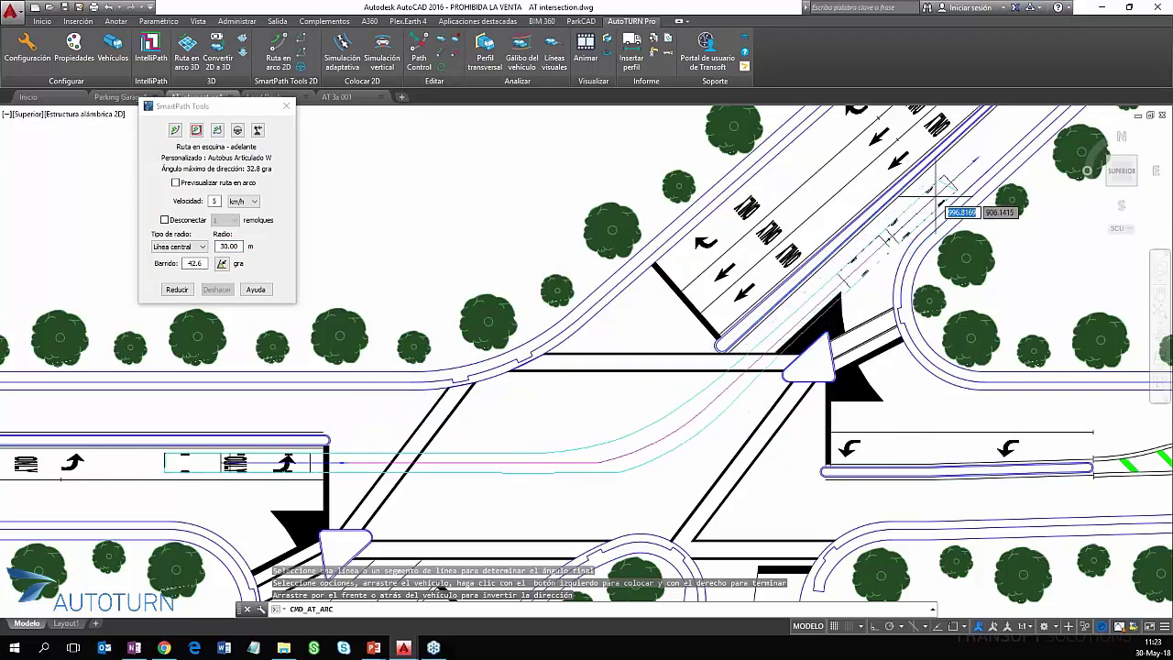
- Place the bus's end position on the diagonal road and finish the swept path
{"action": "middle_click_drag", "start_coordinate": [931, 188], "coordinate": [840, 218]}
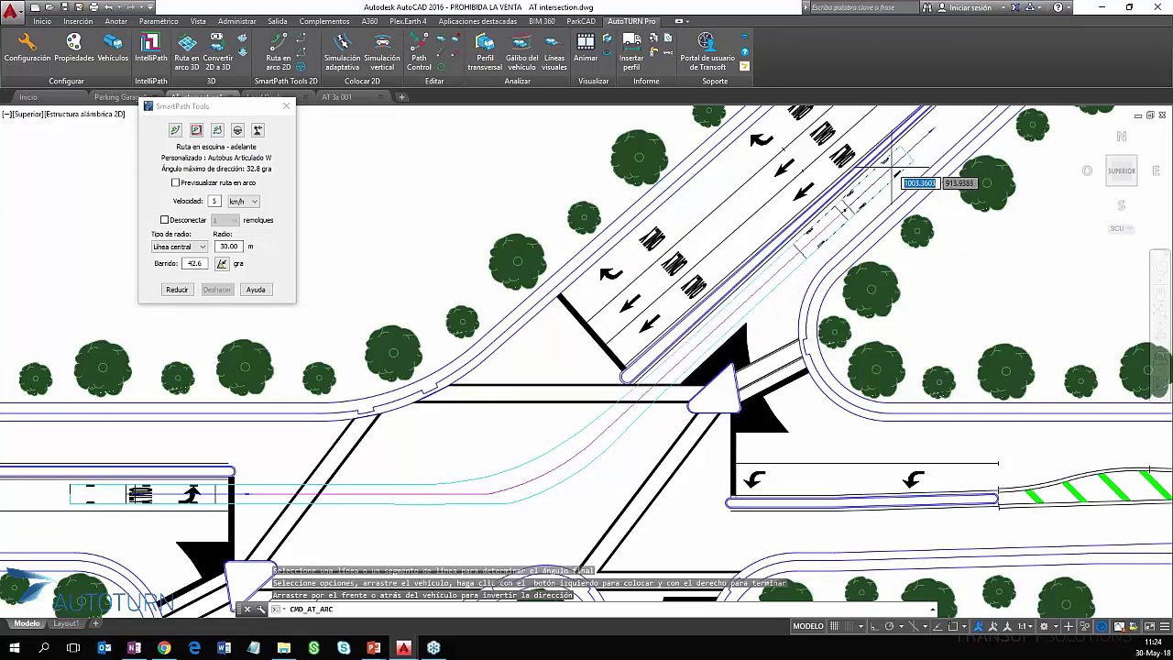
{"action": "left_click", "coordinate": [893, 165]}
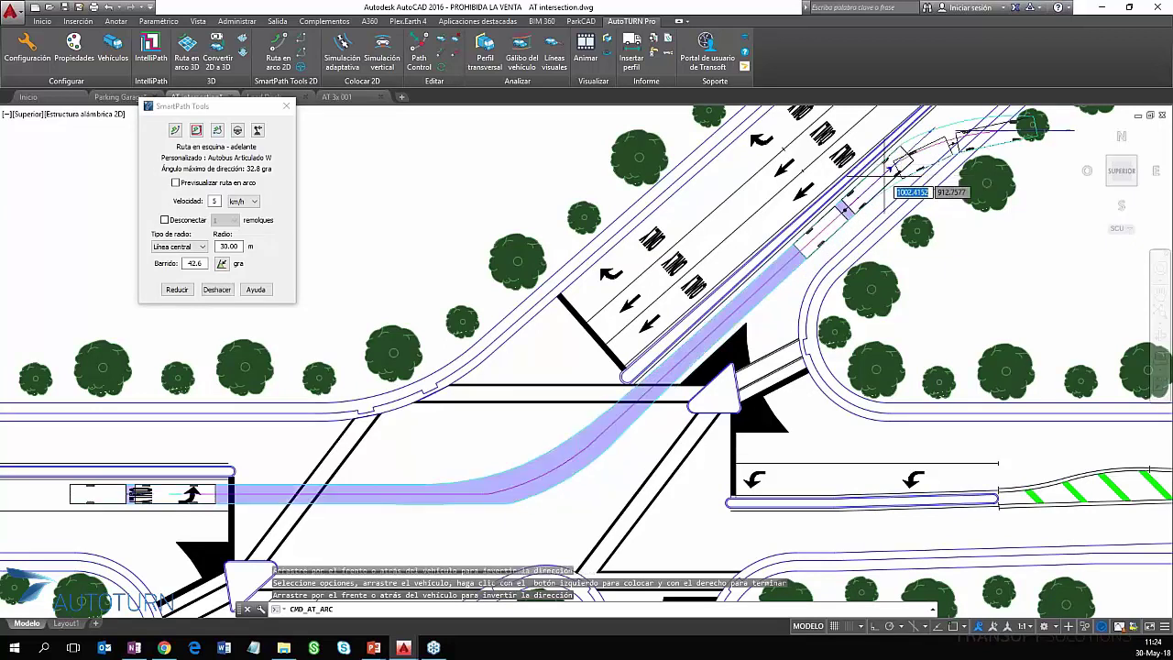
{"action": "right_click", "coordinate": [894, 168]}
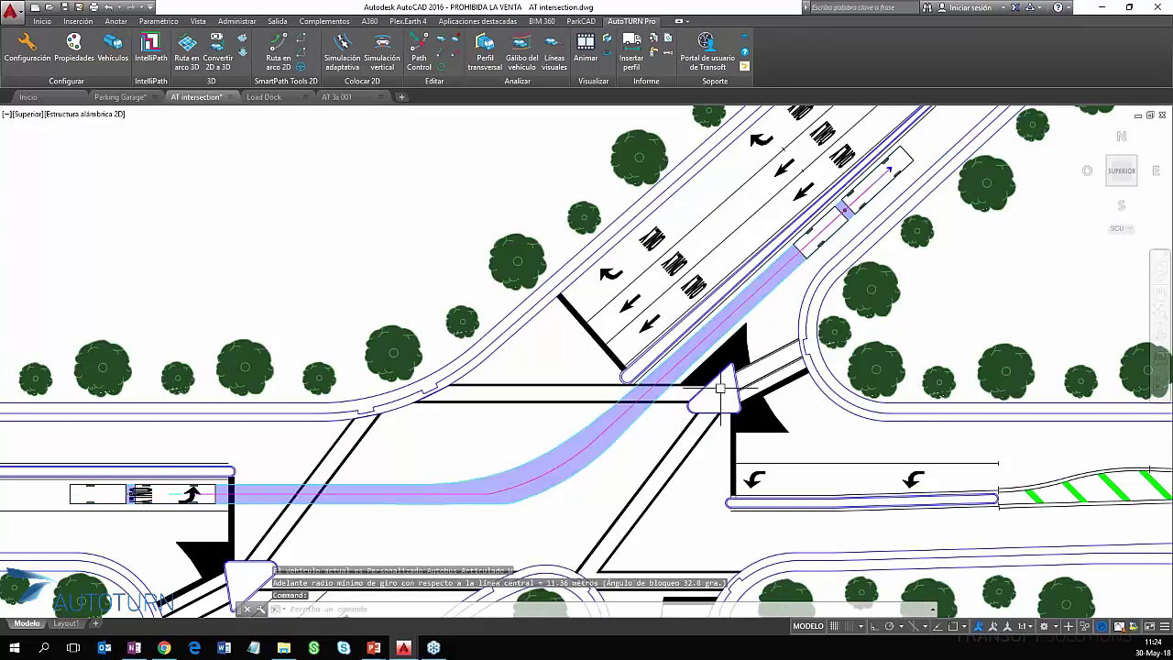
{"action": "middle_click_drag", "start_coordinate": [622, 487], "coordinate": [620, 330]}
{"action": "scroll", "coordinate": [485, 428], "scroll_direction": "down", "scroll_amount": 2}
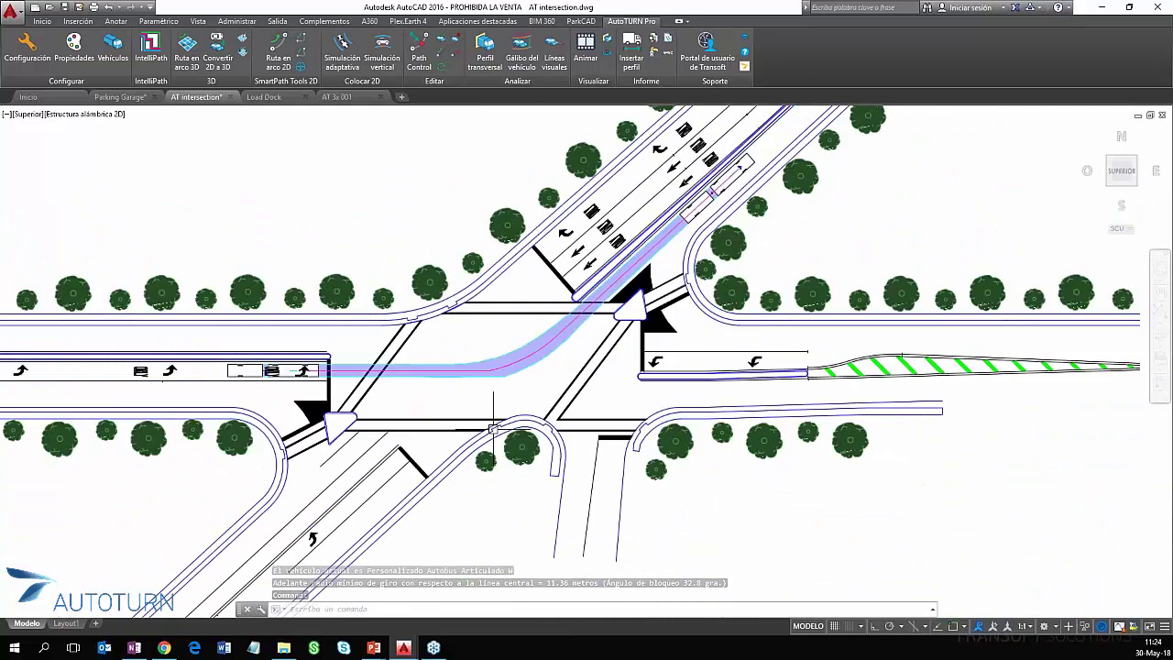
{"action": "middle_click_drag", "start_coordinate": [536, 474], "coordinate": [431, 455]}
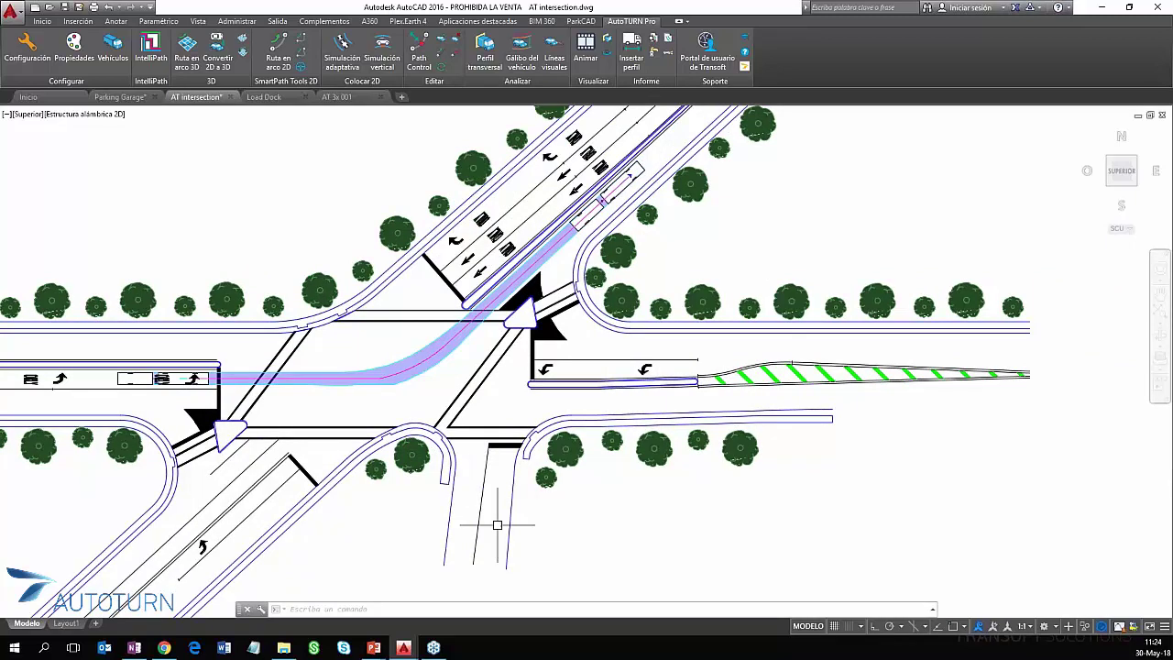
{"action": "scroll", "coordinate": [504, 493], "scroll_direction": "up", "scroll_amount": 2}
{"action": "scroll", "coordinate": [506, 492], "scroll_direction": "down", "scroll_amount": 2}
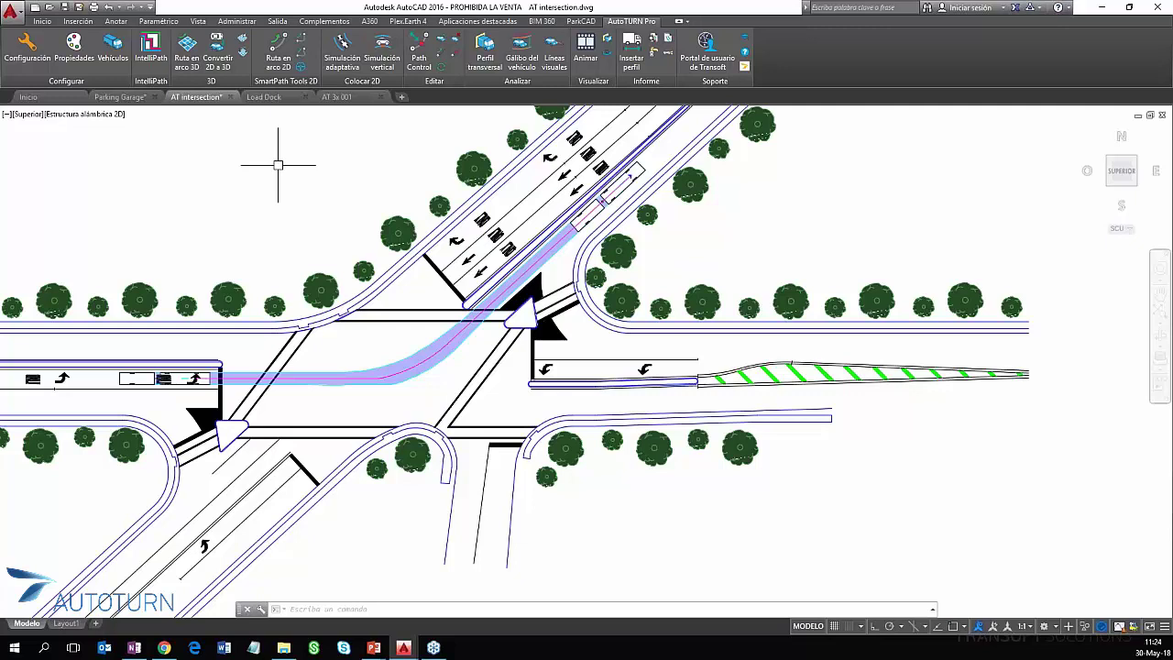
- Start a second bus path aligned to the lower road's lane line, set to a corner turn
{"action": "left_click", "coordinate": [285, 57]}
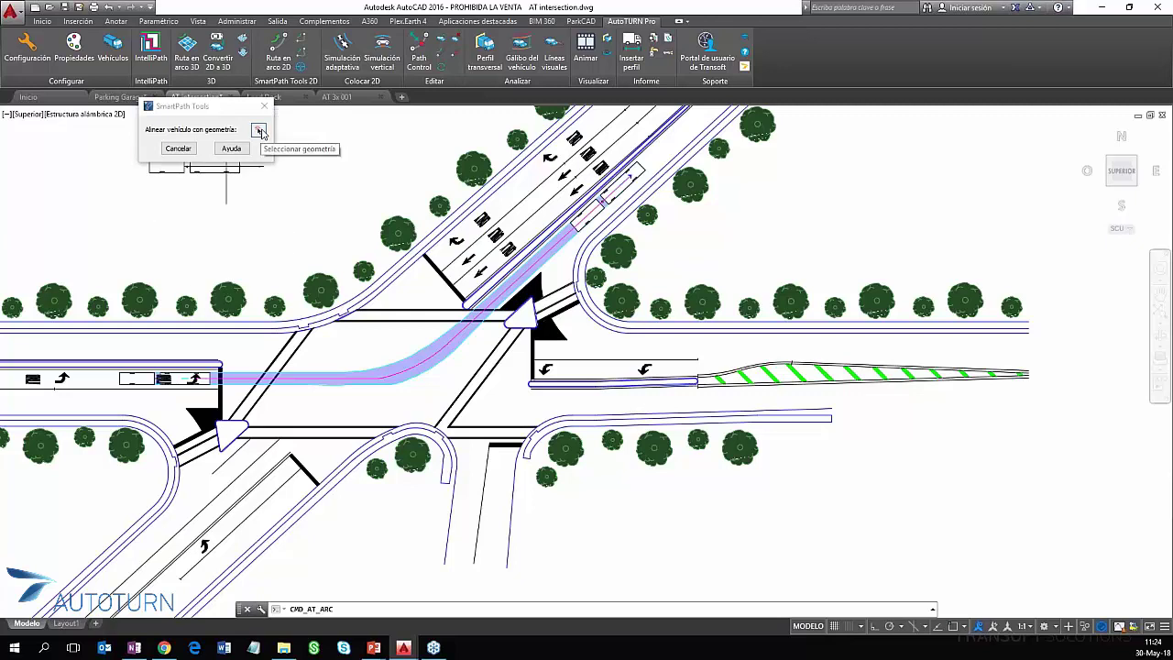
{"action": "left_click", "coordinate": [261, 132]}
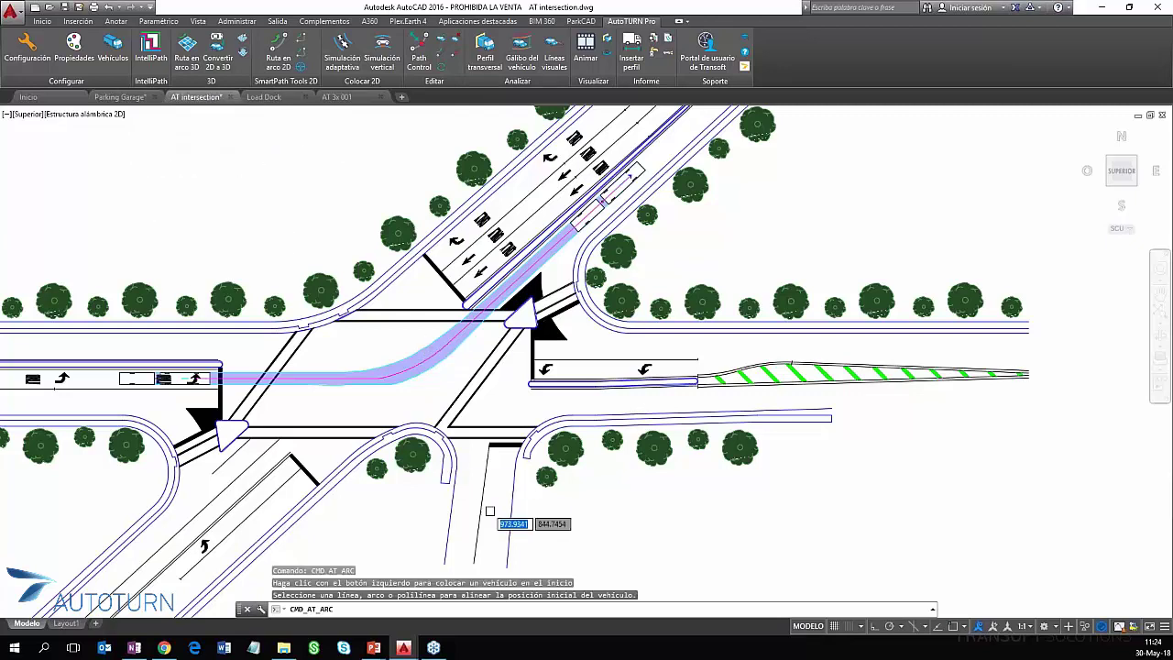
{"action": "left_click", "coordinate": [508, 519]}
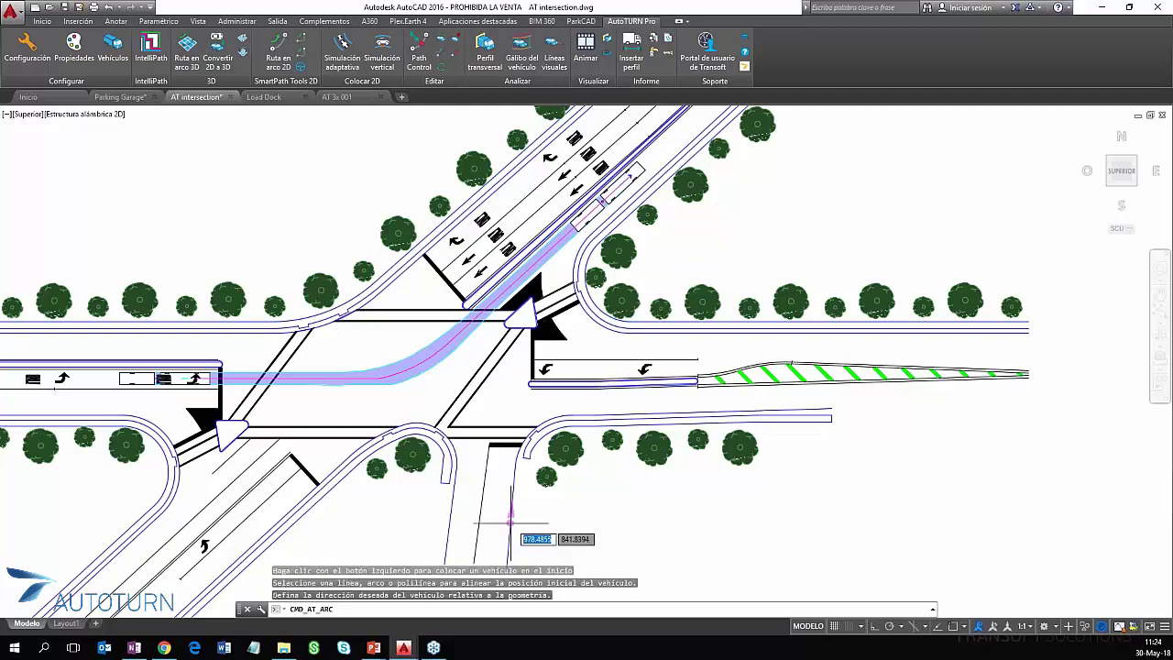
{"action": "left_click", "coordinate": [509, 467]}
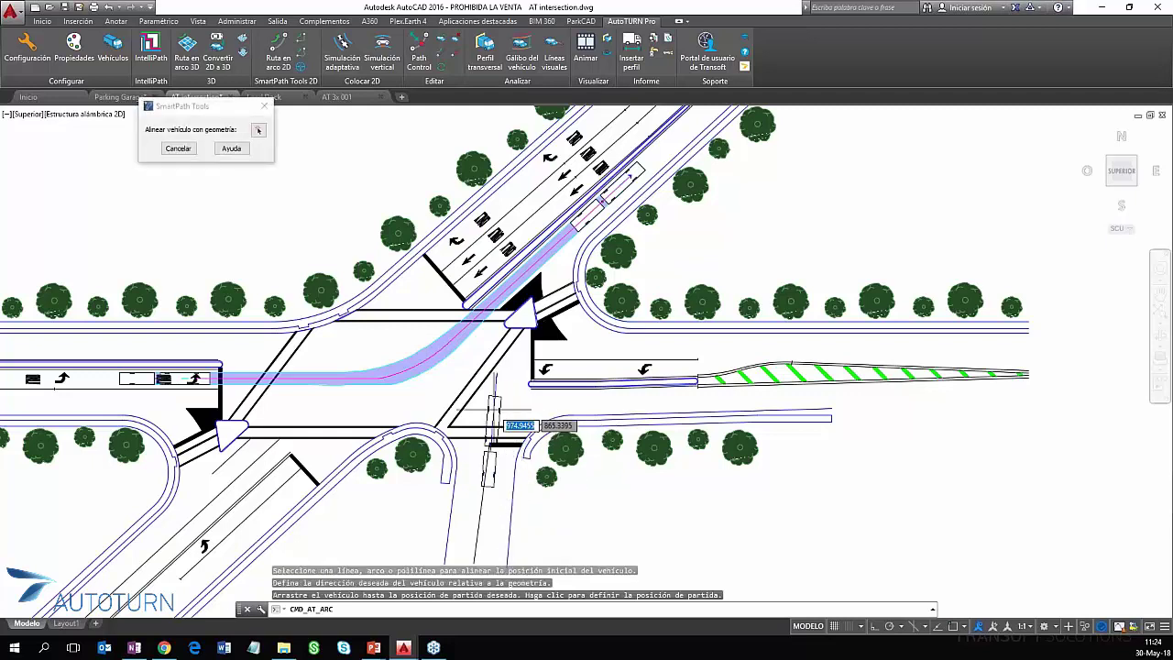
{"action": "scroll", "coordinate": [506, 477], "scroll_direction": "up", "scroll_amount": 2}
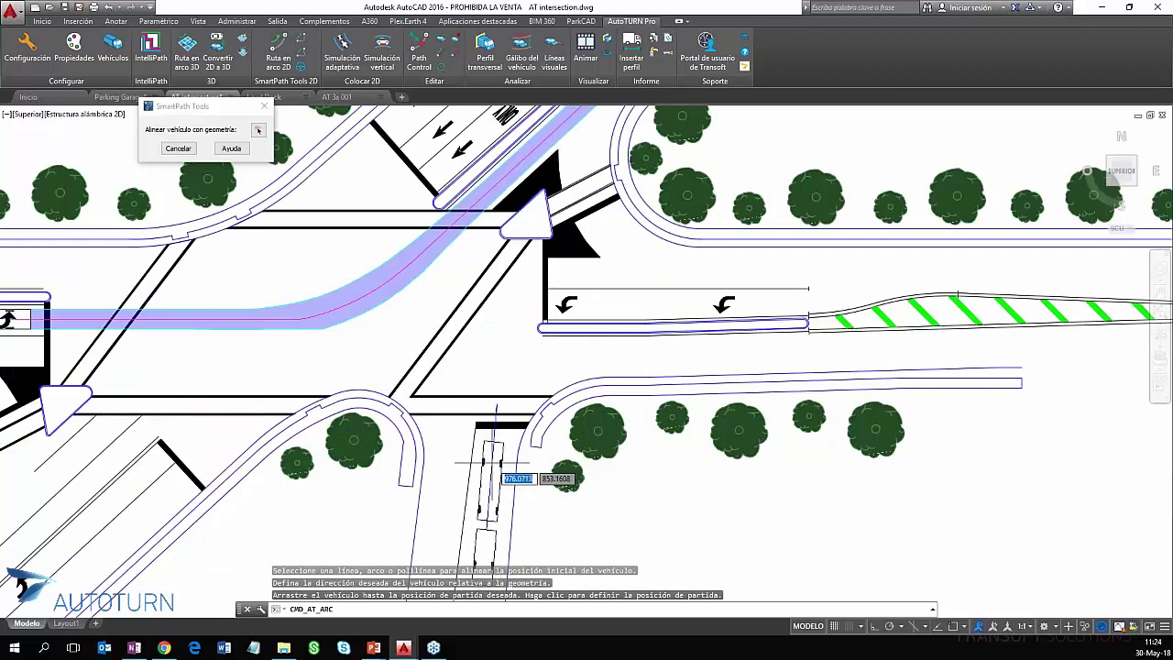
{"action": "left_click", "coordinate": [496, 463]}
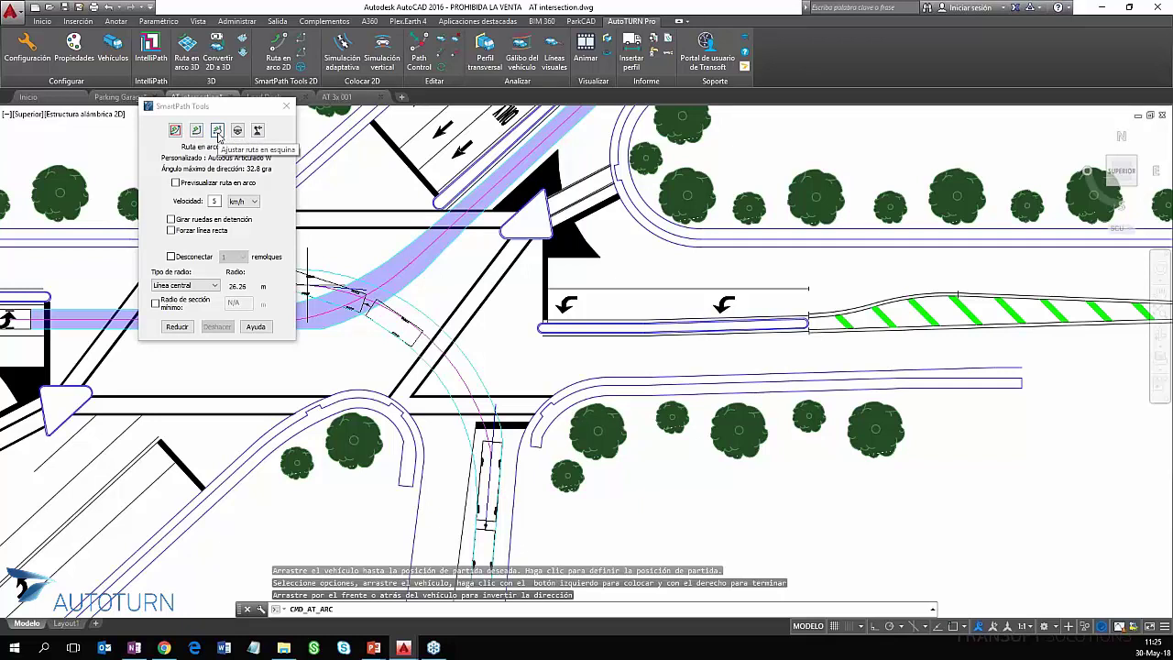
{"action": "left_click", "coordinate": [217, 132]}
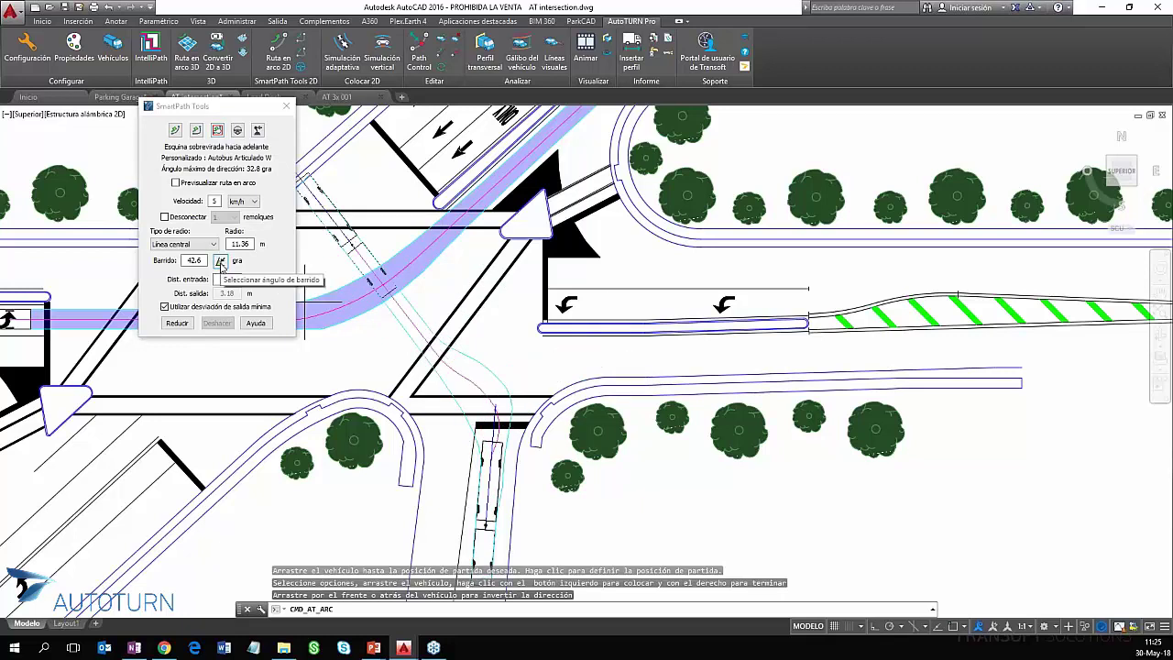
- Take the final angle from the destination road line (83.7° sweep) and set entry distance 2 m
{"action": "left_click", "coordinate": [221, 262]}
{"action": "left_click", "coordinate": [709, 374]}
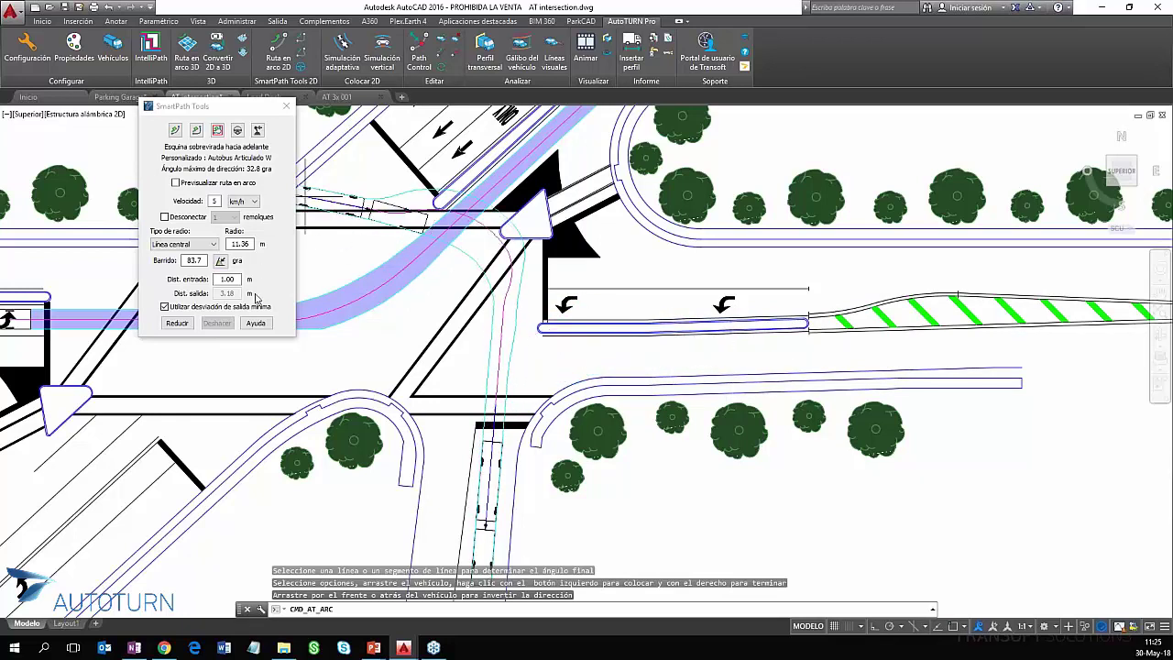
{"action": "double_click", "coordinate": [221, 278]}
{"action": "type", "text": "0"}
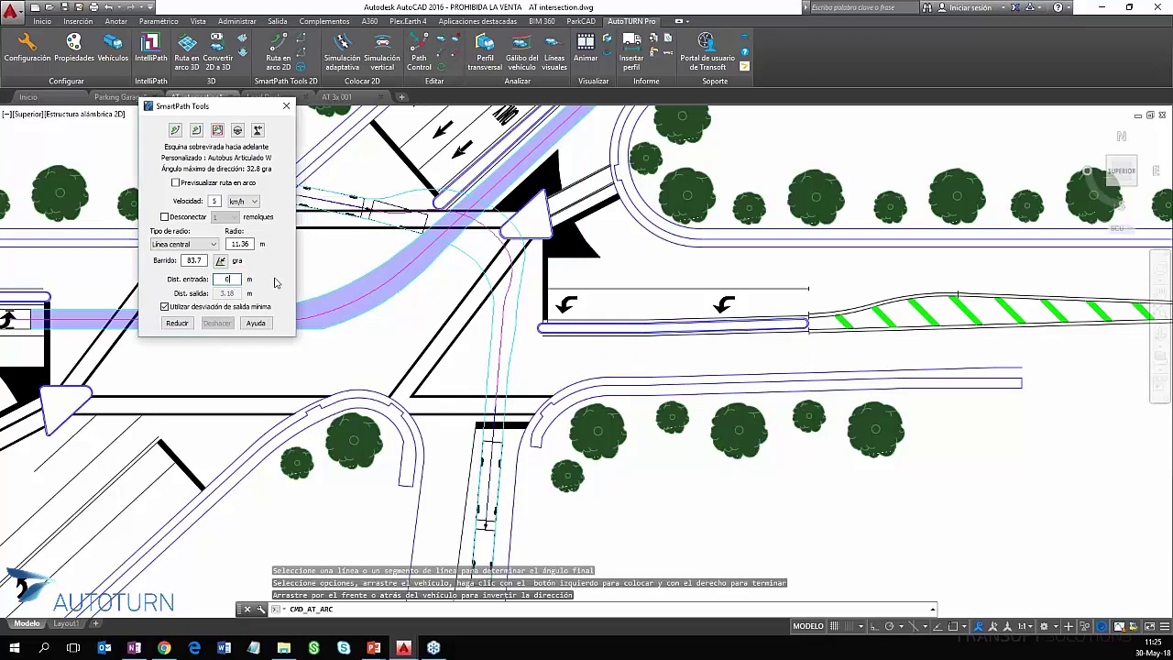
{"action": "key", "text": "Return"}
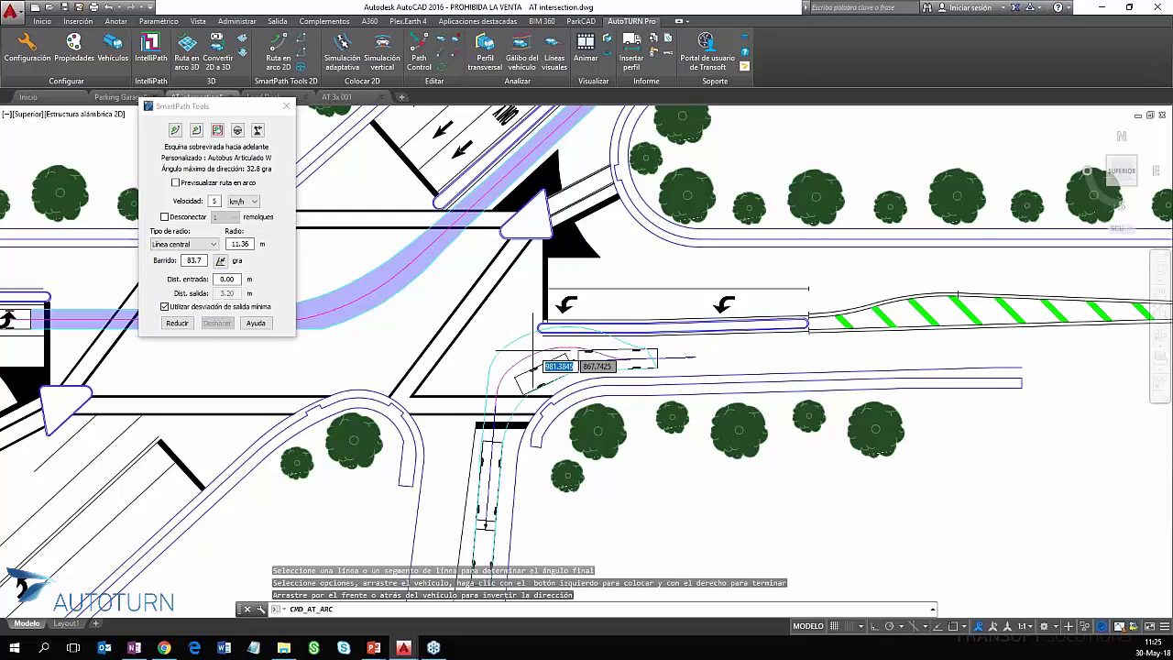
{"action": "scroll", "coordinate": [534, 349], "scroll_direction": "up", "scroll_amount": 2}
{"action": "scroll", "coordinate": [542, 348], "scroll_direction": "down", "scroll_amount": 2}
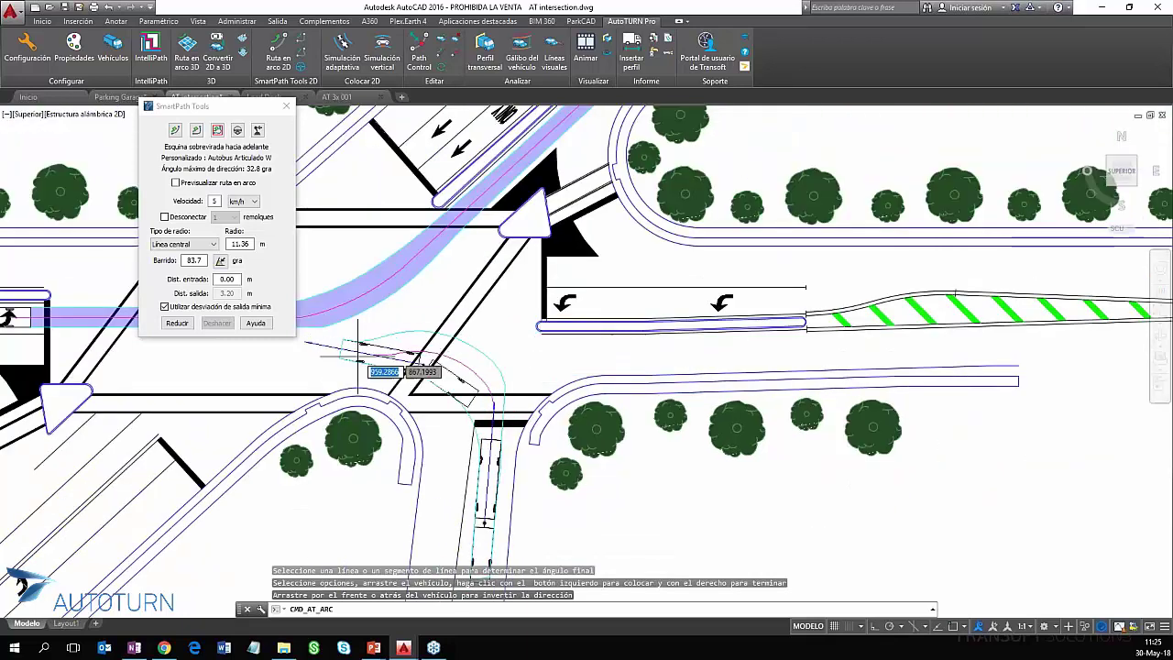
{"action": "left_click_drag", "start_coordinate": [221, 278], "coordinate": [249, 283]}
{"action": "type", "text": "2"}
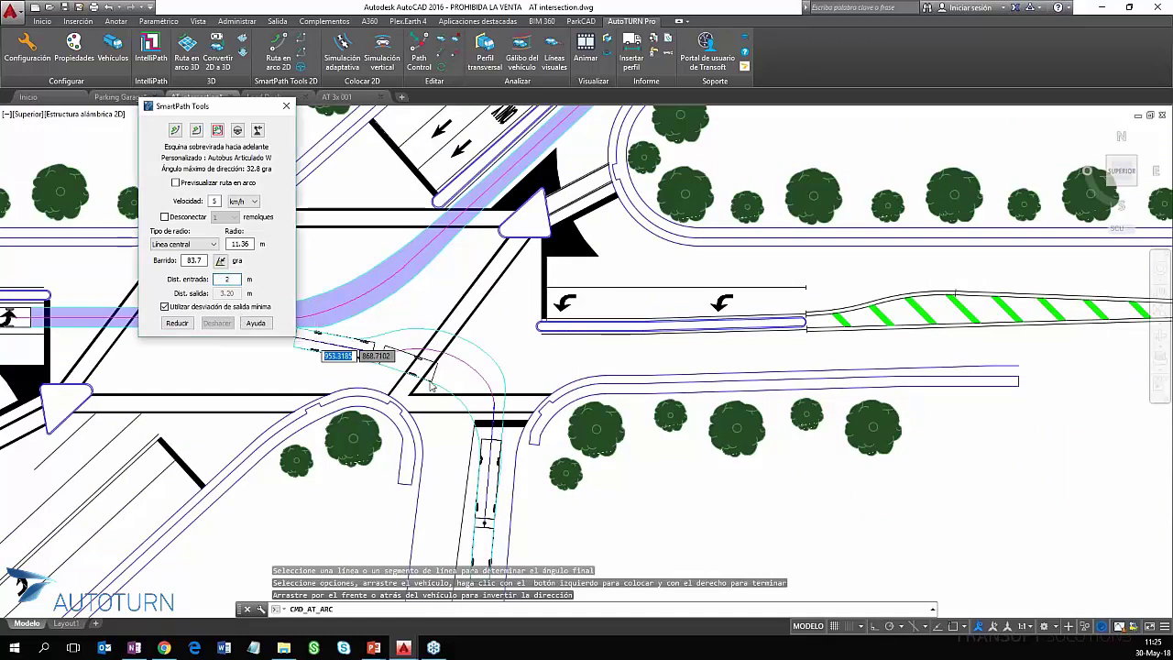
{"action": "key", "text": "Return"}
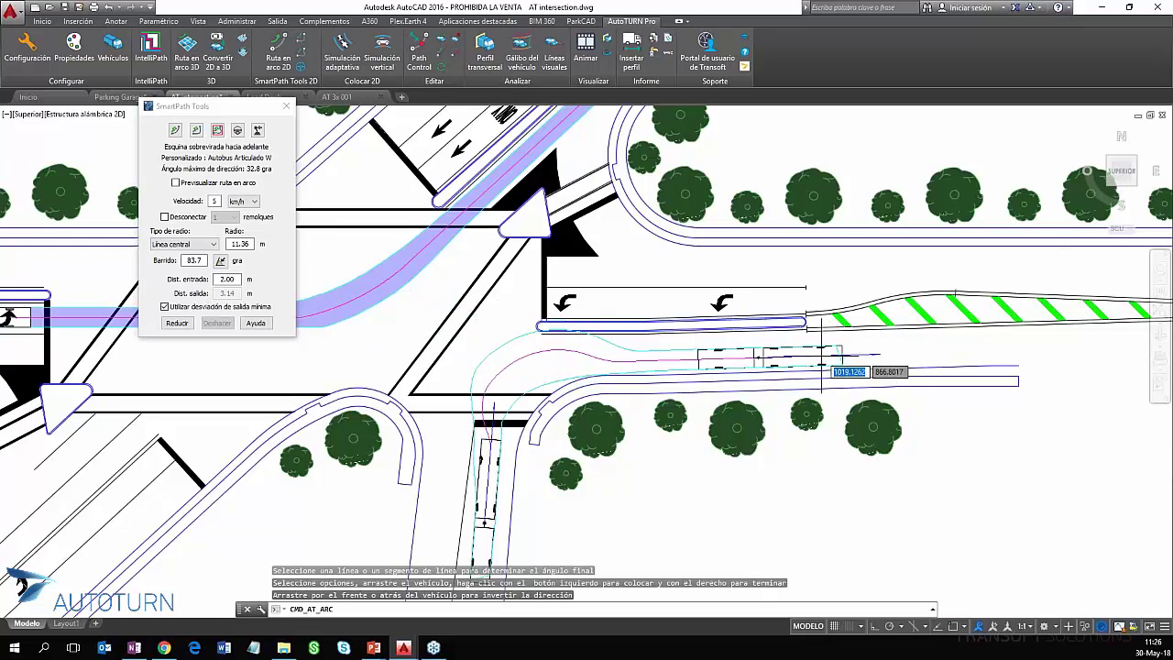
- Set the bus's end position in the right-hand lane and finish the right-turn path
{"action": "scroll", "coordinate": [864, 357], "scroll_direction": "up", "scroll_amount": 2}
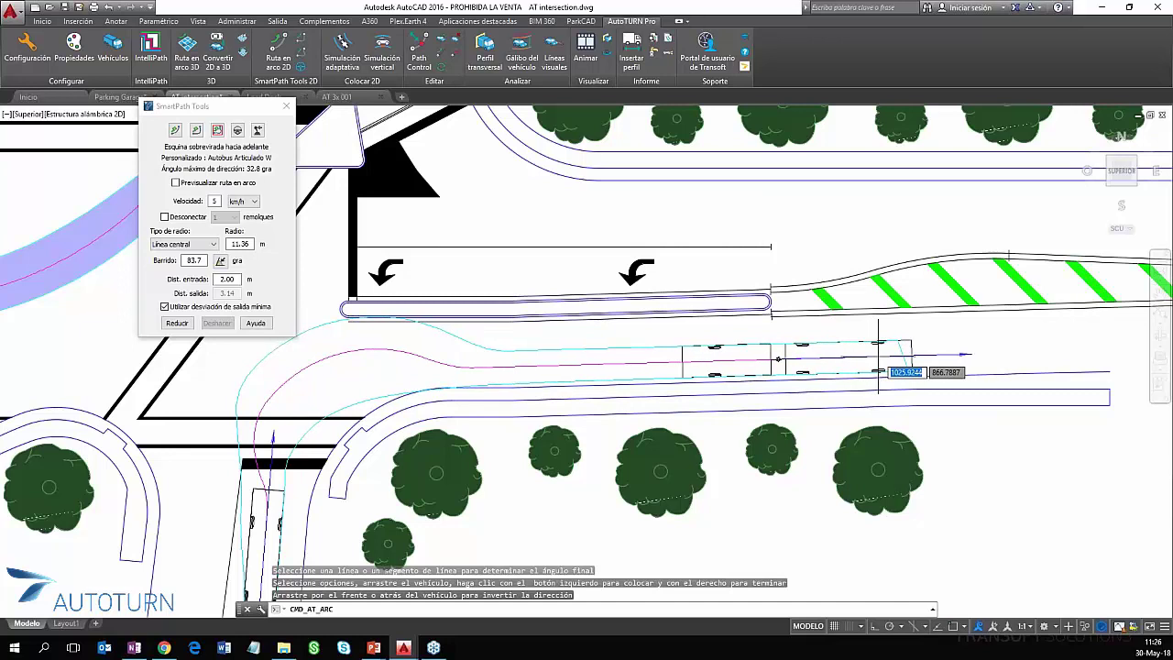
{"action": "left_click", "coordinate": [878, 371]}
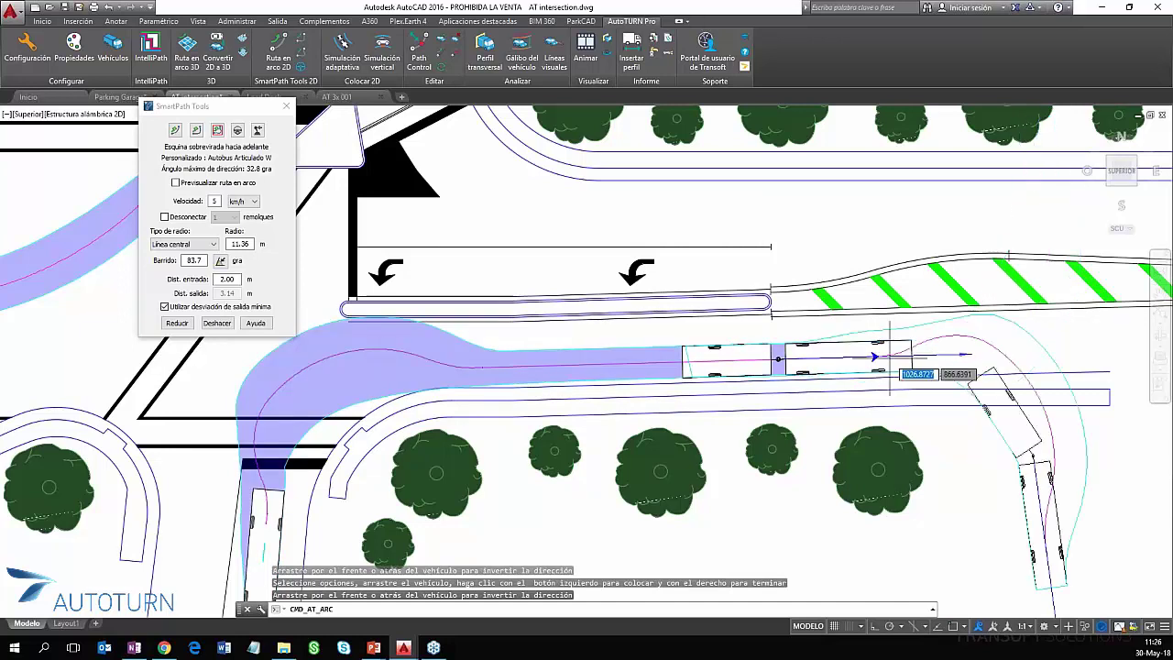
{"action": "right_click", "coordinate": [889, 374]}
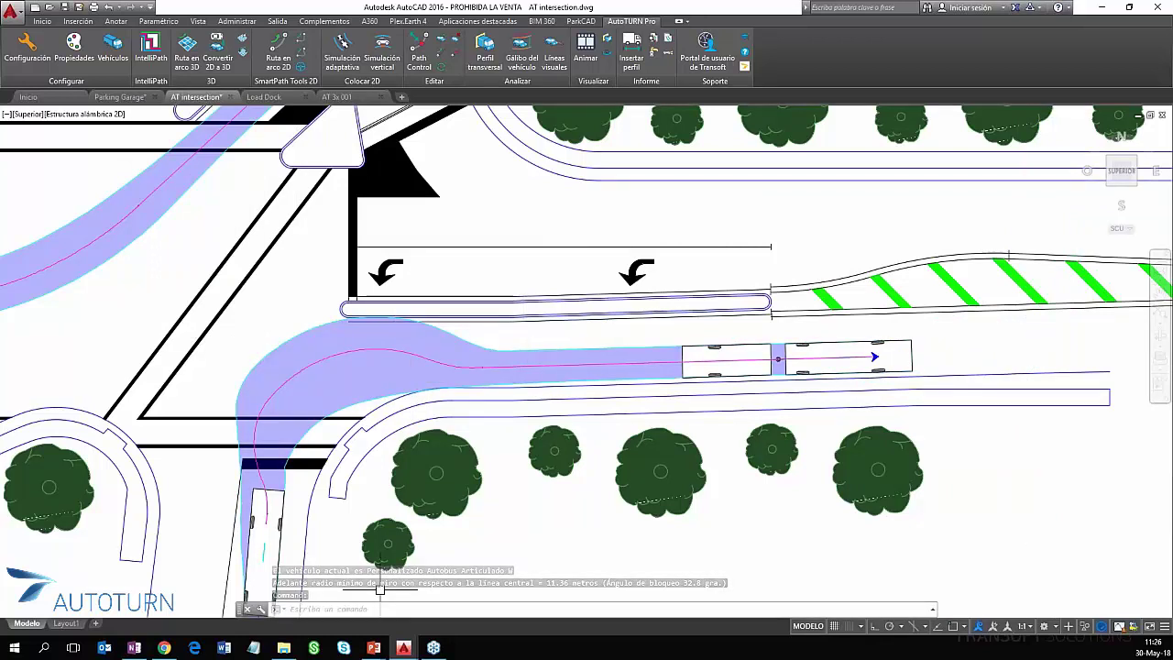
{"action": "scroll", "coordinate": [301, 372], "scroll_direction": "up", "scroll_amount": 2}
{"action": "scroll", "coordinate": [367, 370], "scroll_direction": "down", "scroll_amount": 2}
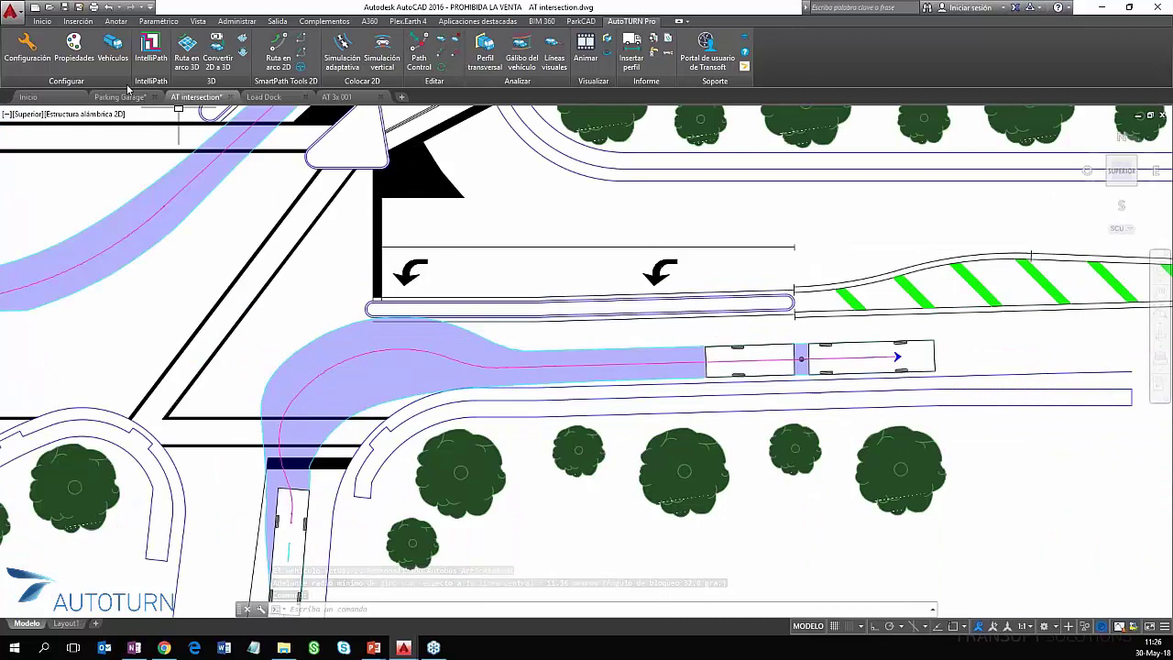
- Enable the Neum. delantero and Neum. trasero tyre envelopes in AutoTURN Properties, preview, and apply
{"action": "left_click", "coordinate": [79, 63]}
{"action": "left_click", "coordinate": [79, 62]}
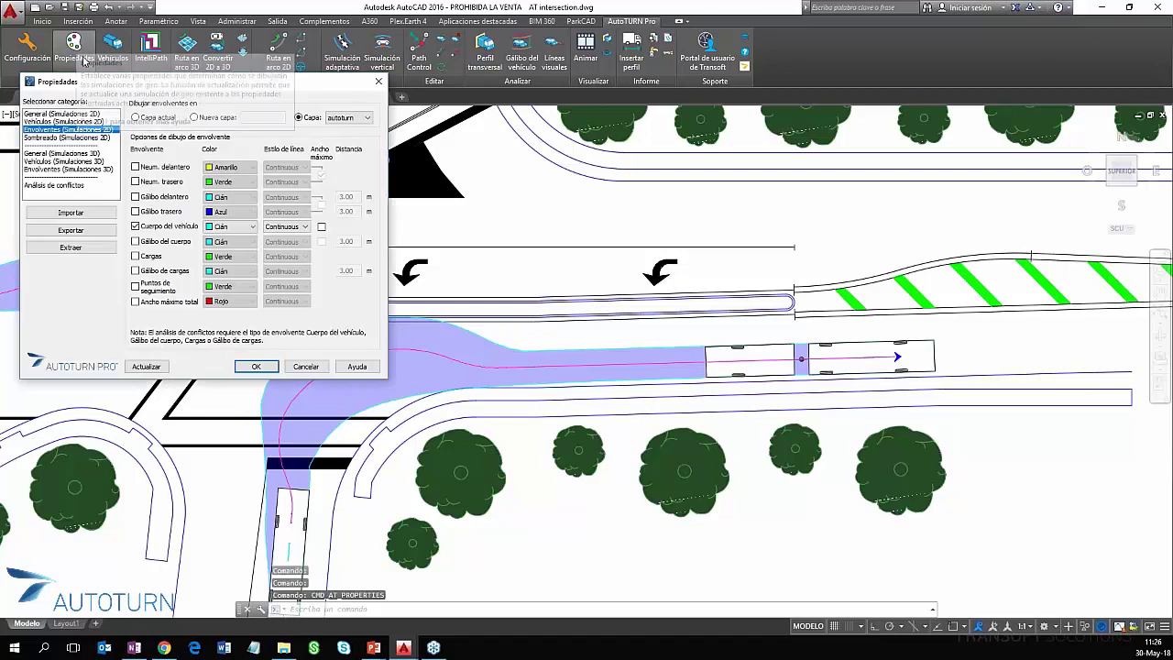
{"action": "left_click_drag", "start_coordinate": [81, 99], "coordinate": [110, 144]}
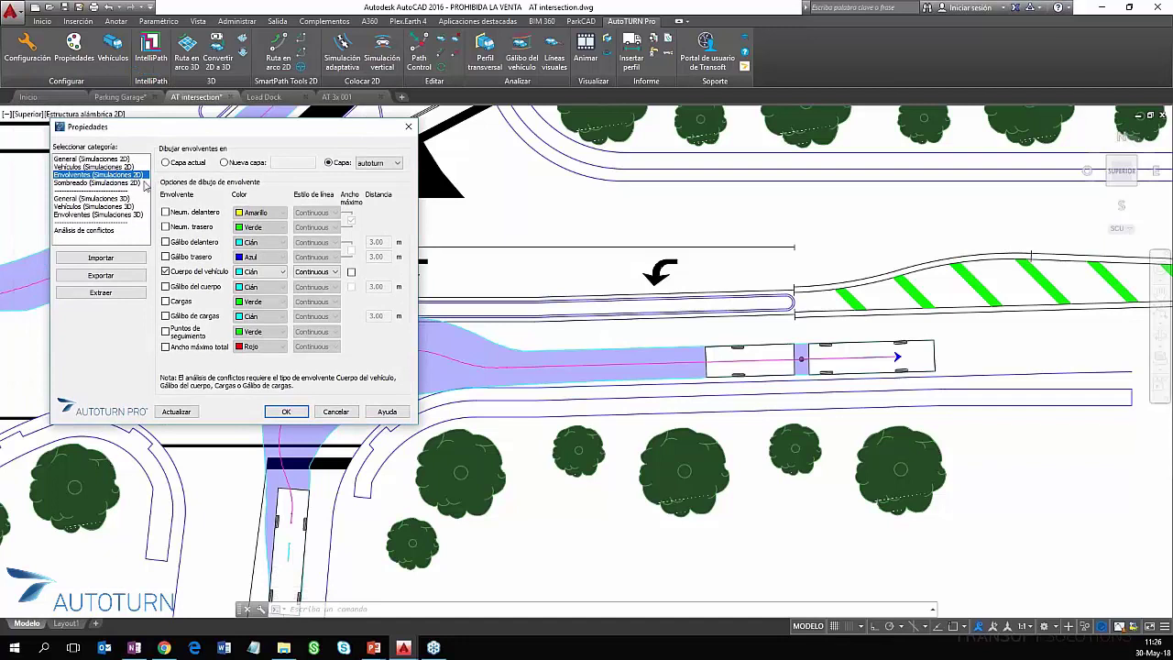
{"action": "left_click", "coordinate": [98, 159]}
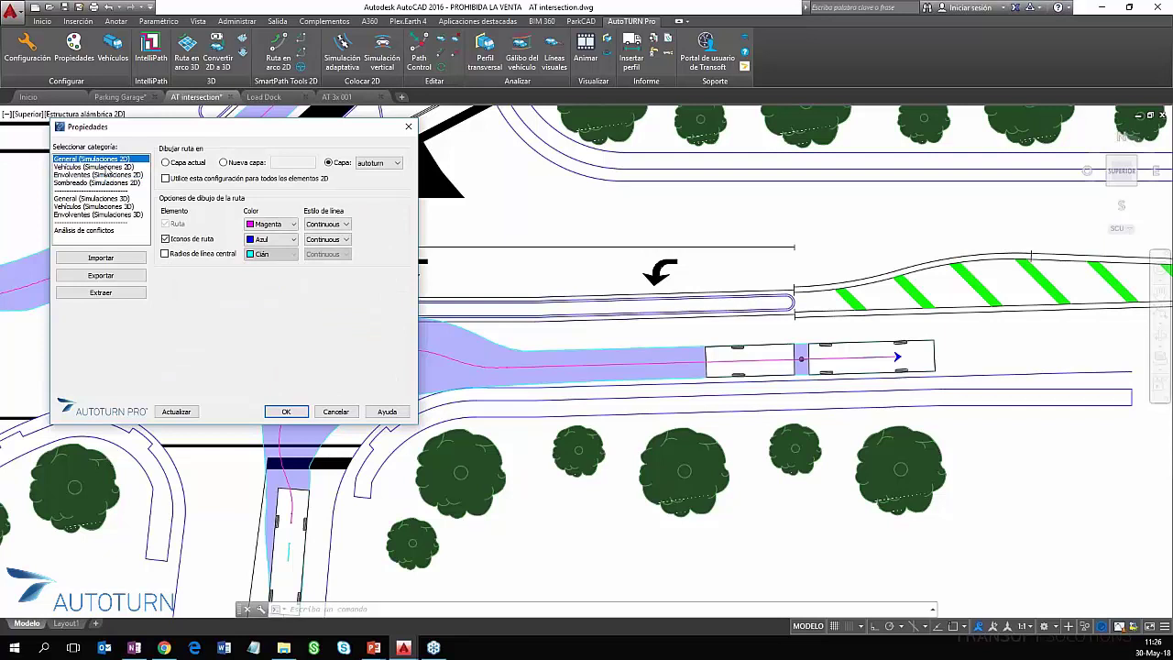
{"action": "left_click", "coordinate": [114, 167]}
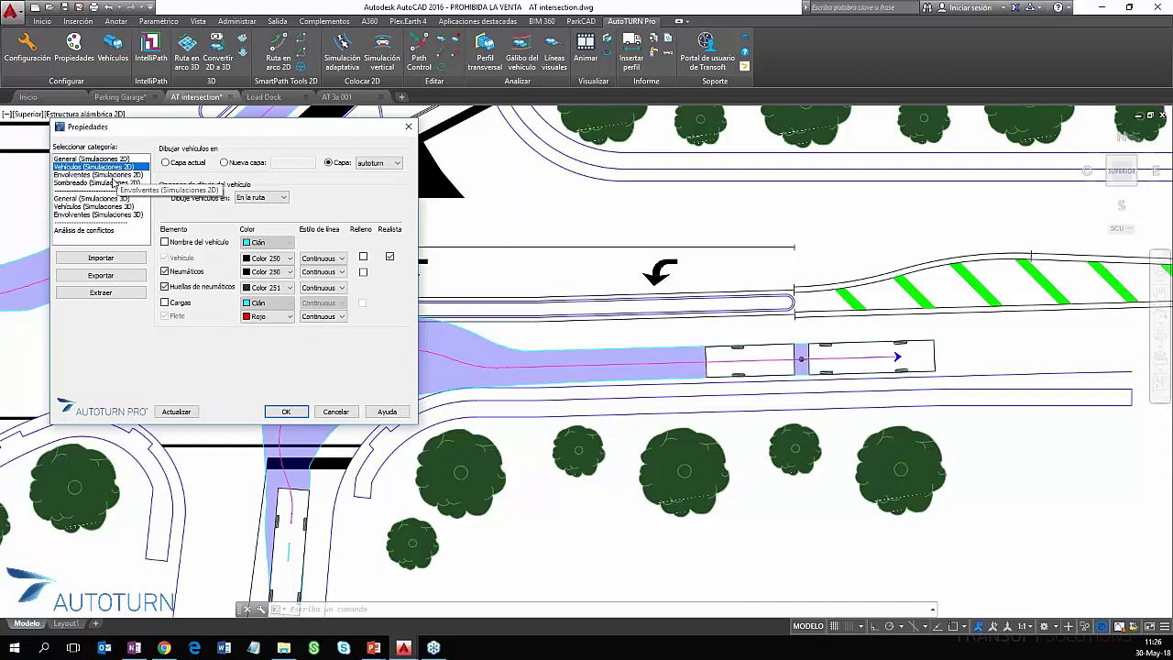
{"action": "left_click", "coordinate": [110, 175]}
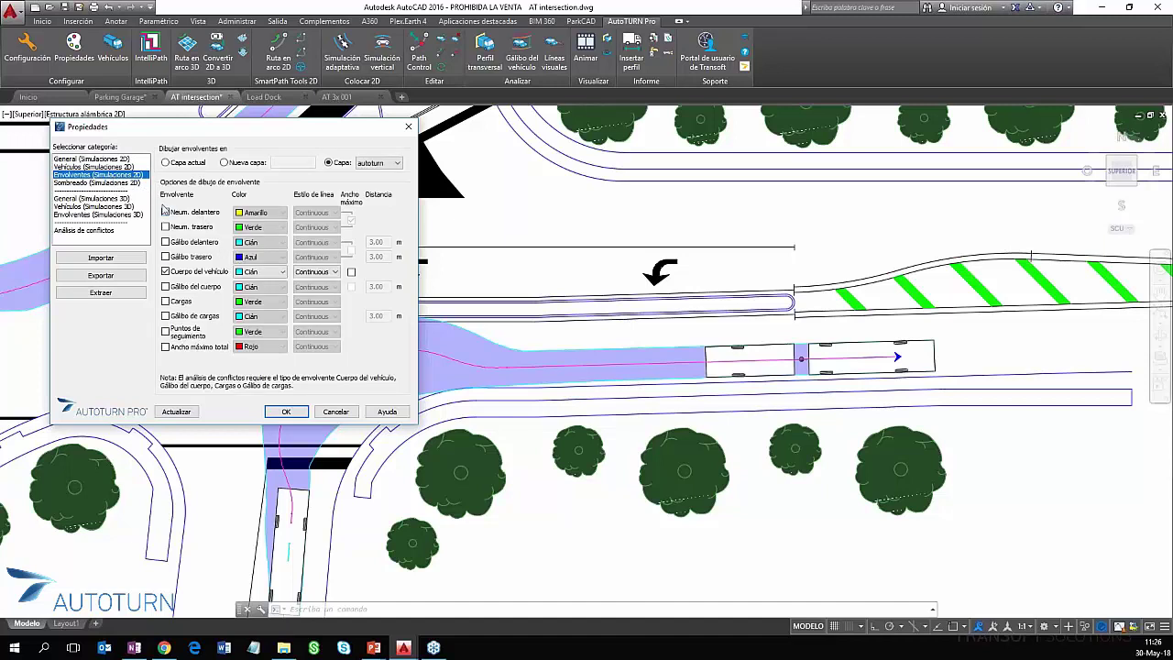
{"action": "left_click", "coordinate": [166, 213]}
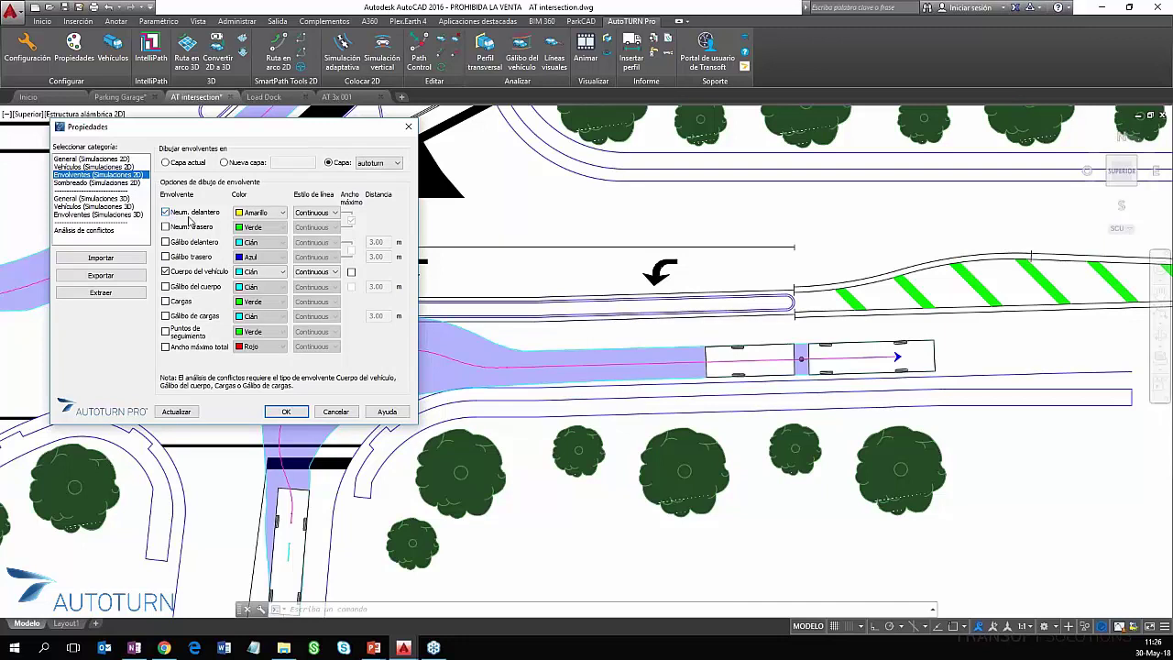
{"action": "left_click", "coordinate": [165, 228]}
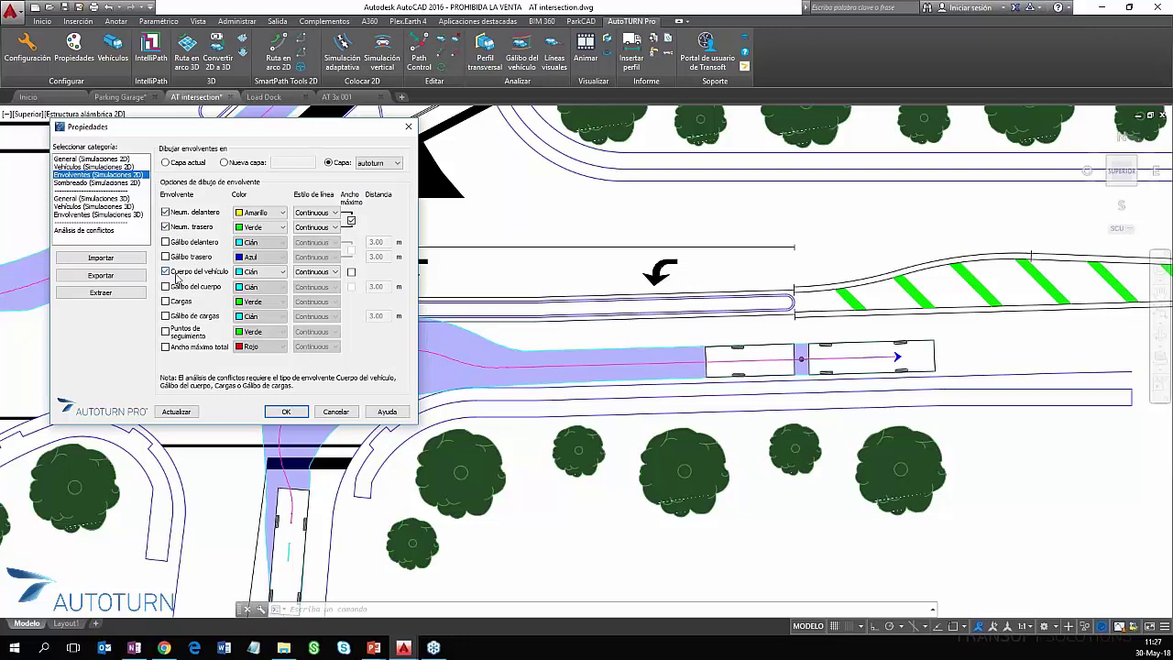
{"action": "left_click", "coordinate": [183, 414]}
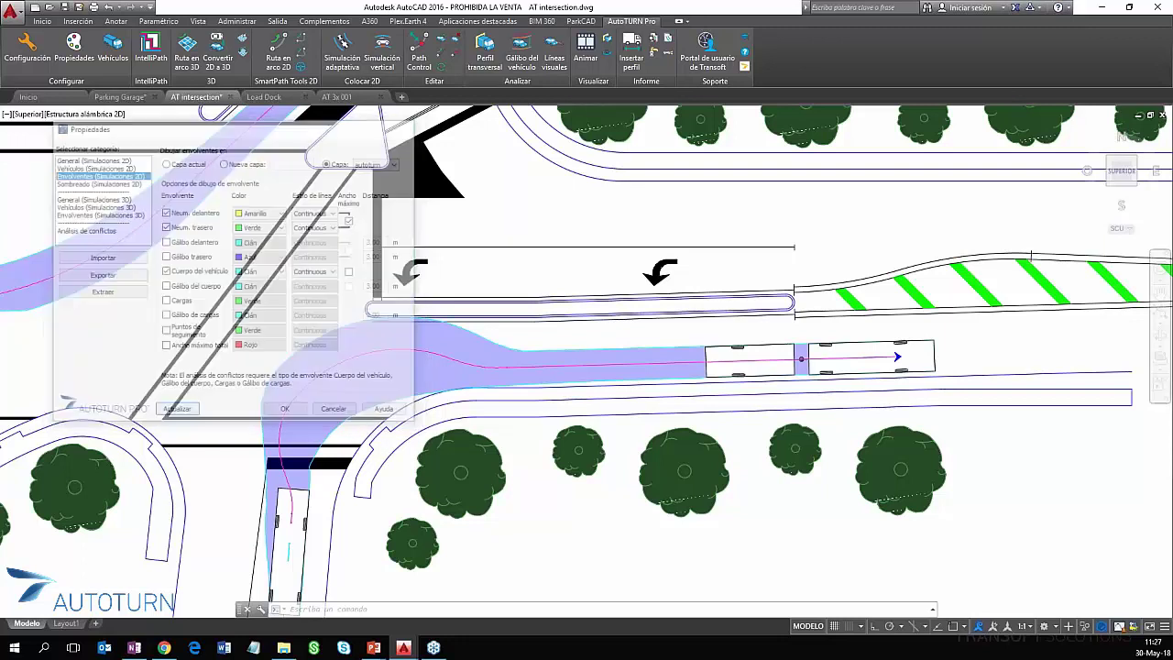
{"action": "key", "text": "Escape"}
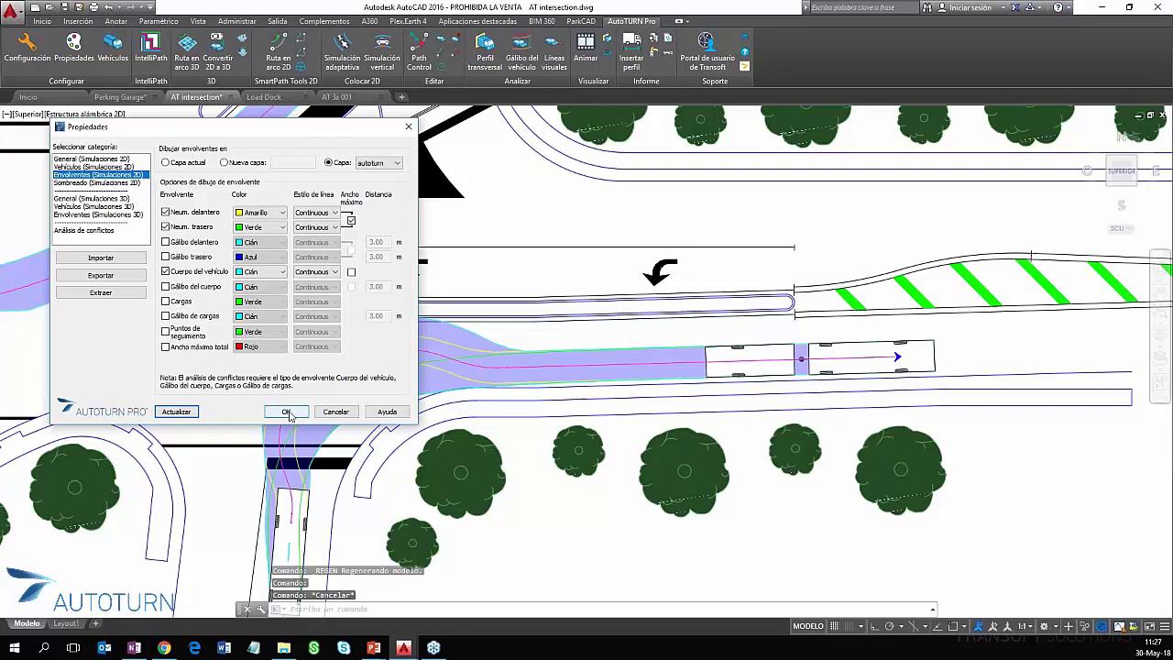
{"action": "left_click", "coordinate": [289, 413]}
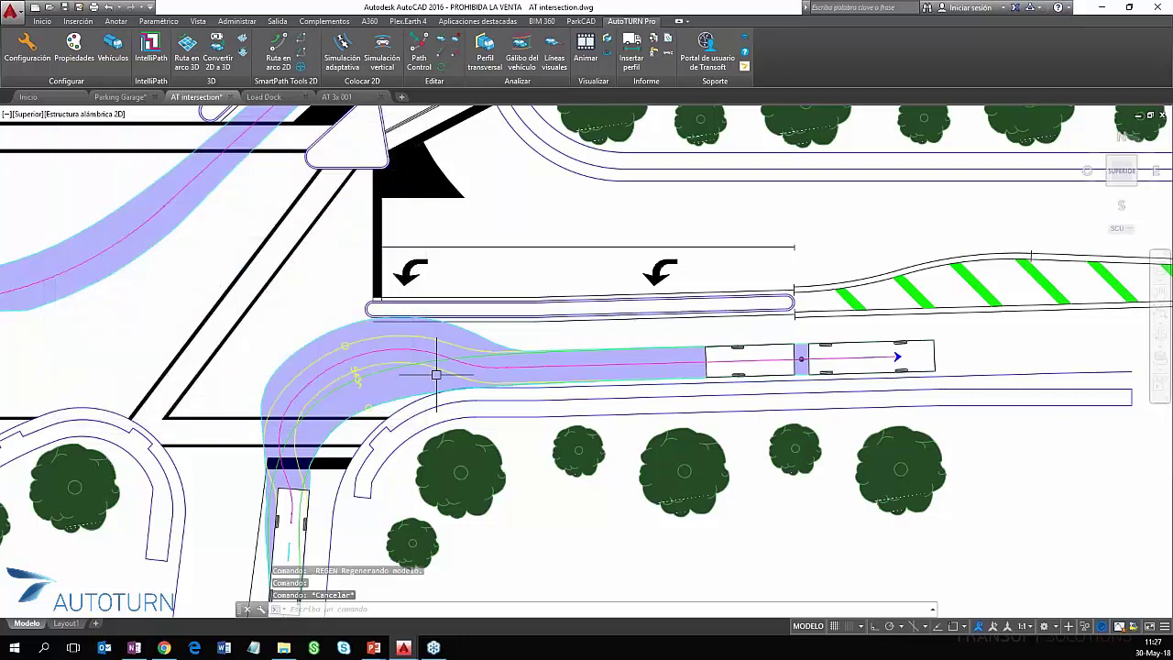
{"action": "scroll", "coordinate": [441, 347], "scroll_direction": "up", "scroll_amount": 2}
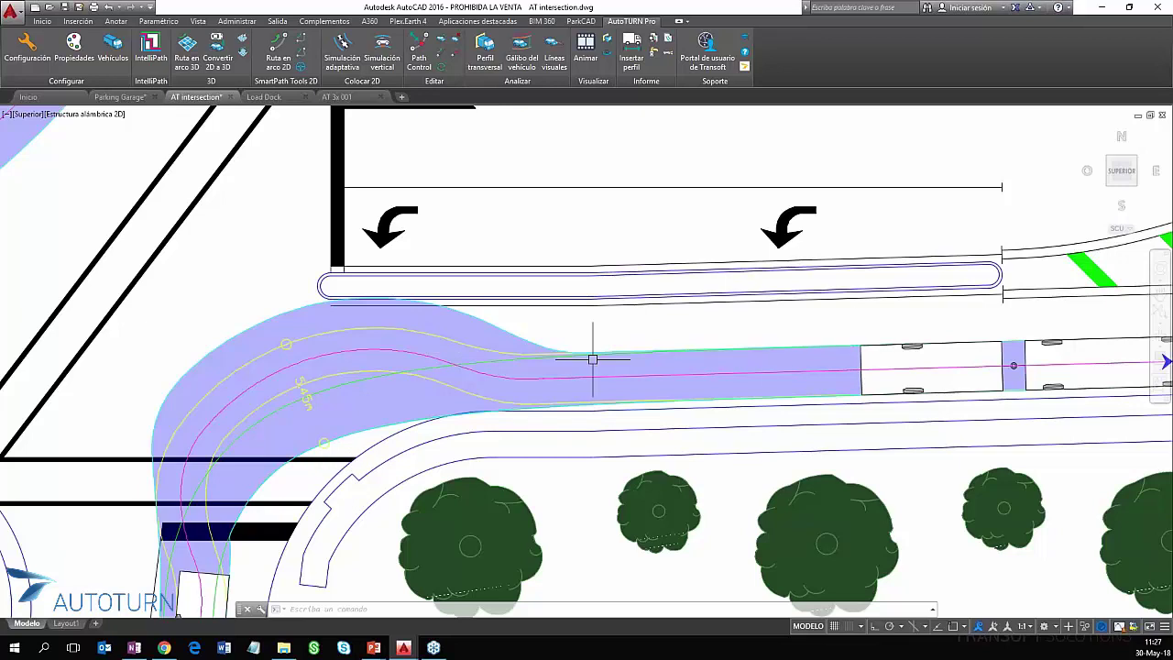
{"action": "middle_click_drag", "start_coordinate": [214, 521], "coordinate": [236, 471]}
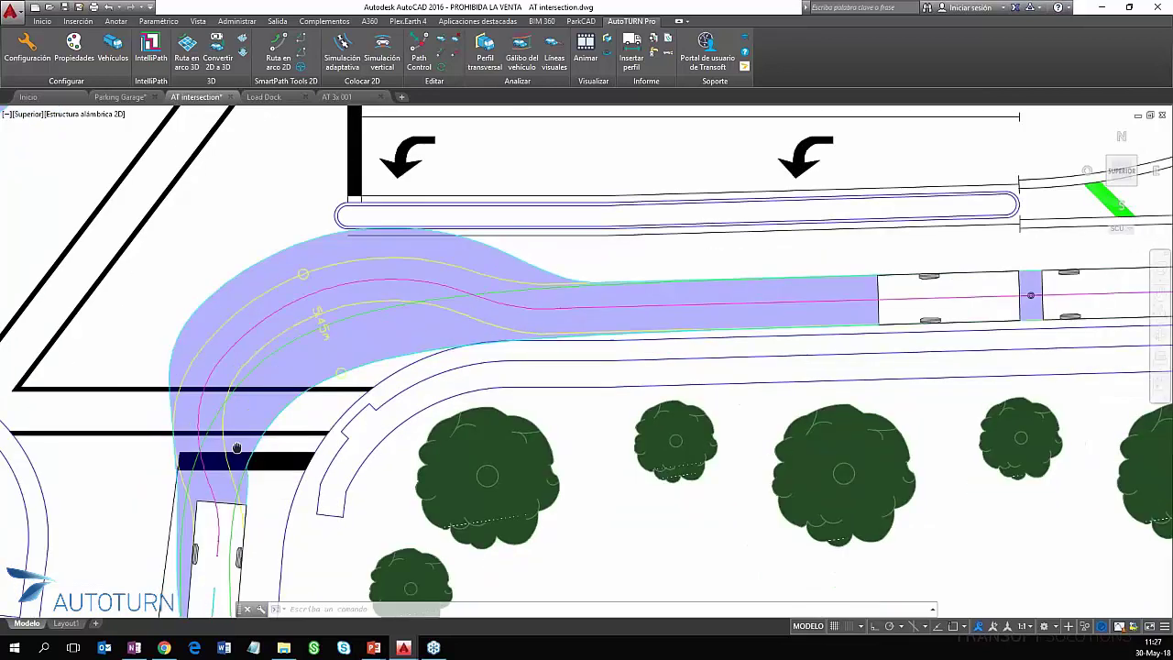
{"action": "scroll", "coordinate": [247, 438], "scroll_direction": "down", "scroll_amount": 3}
{"action": "scroll", "coordinate": [248, 438], "scroll_direction": "up", "scroll_amount": 2}
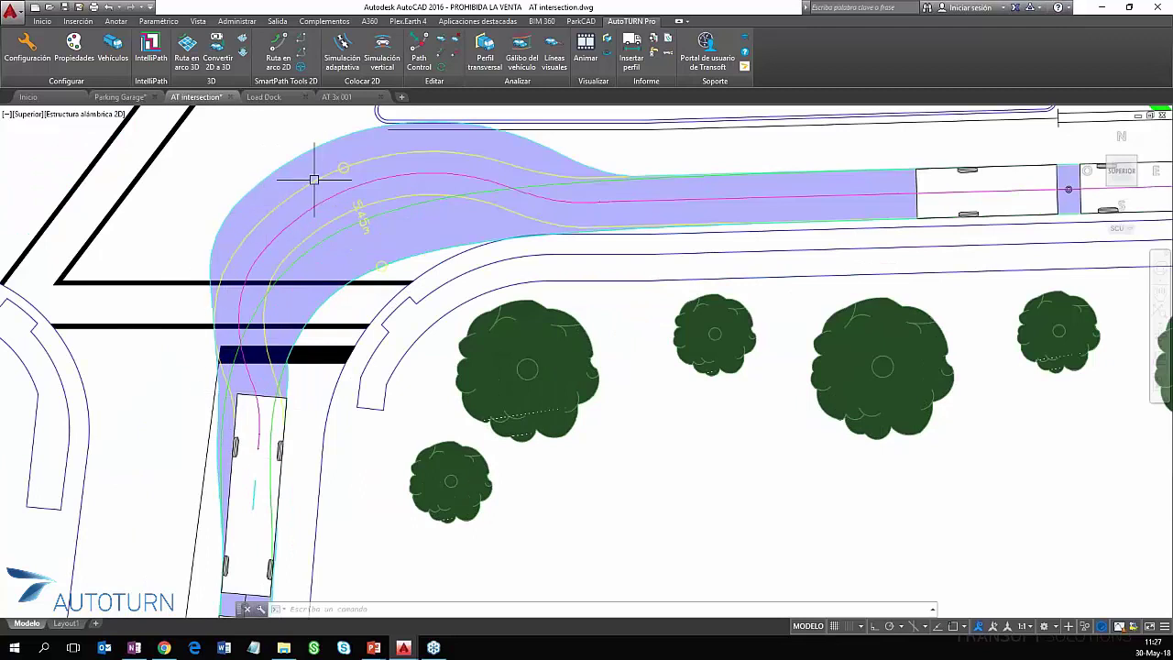
{"action": "scroll", "coordinate": [217, 554], "scroll_direction": "up", "scroll_amount": 2}
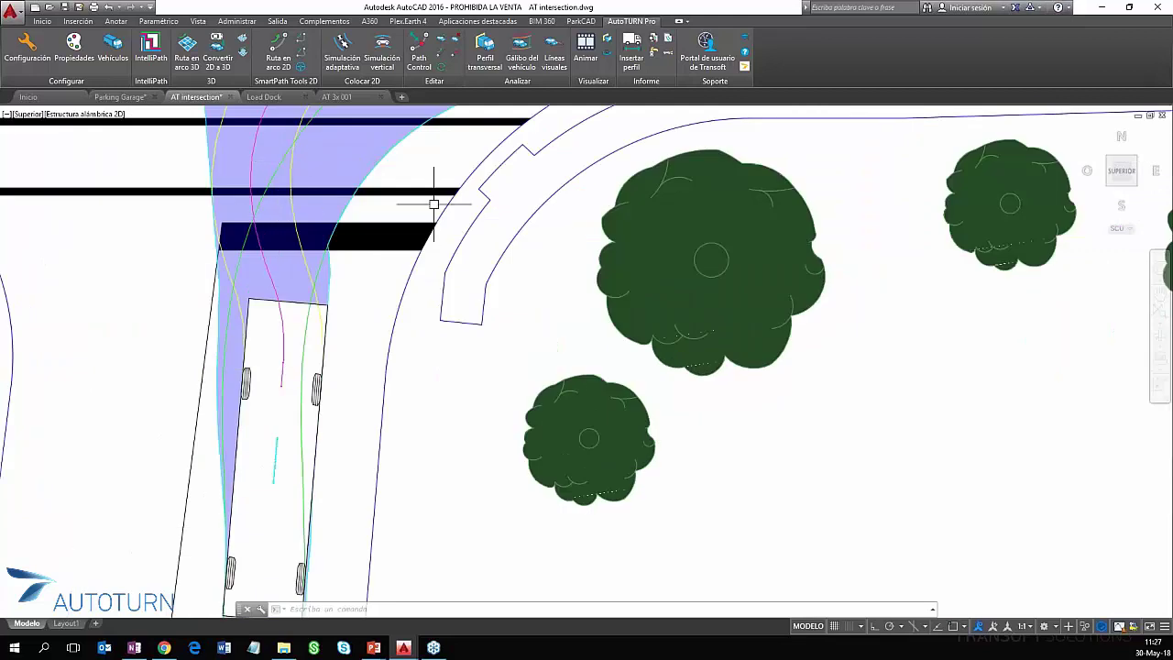
{"action": "scroll", "coordinate": [446, 211], "scroll_direction": "down", "scroll_amount": 2}
{"action": "middle_click_drag", "start_coordinate": [442, 178], "coordinate": [343, 360]}
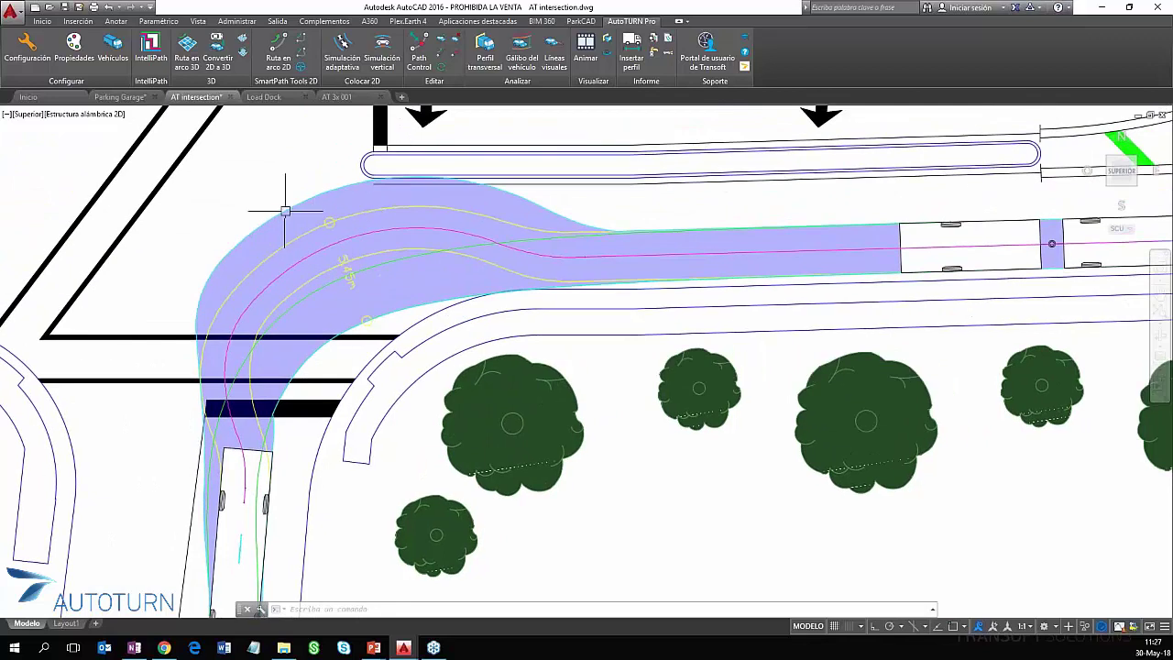
{"action": "scroll", "coordinate": [476, 213], "scroll_direction": "up", "scroll_amount": 2}
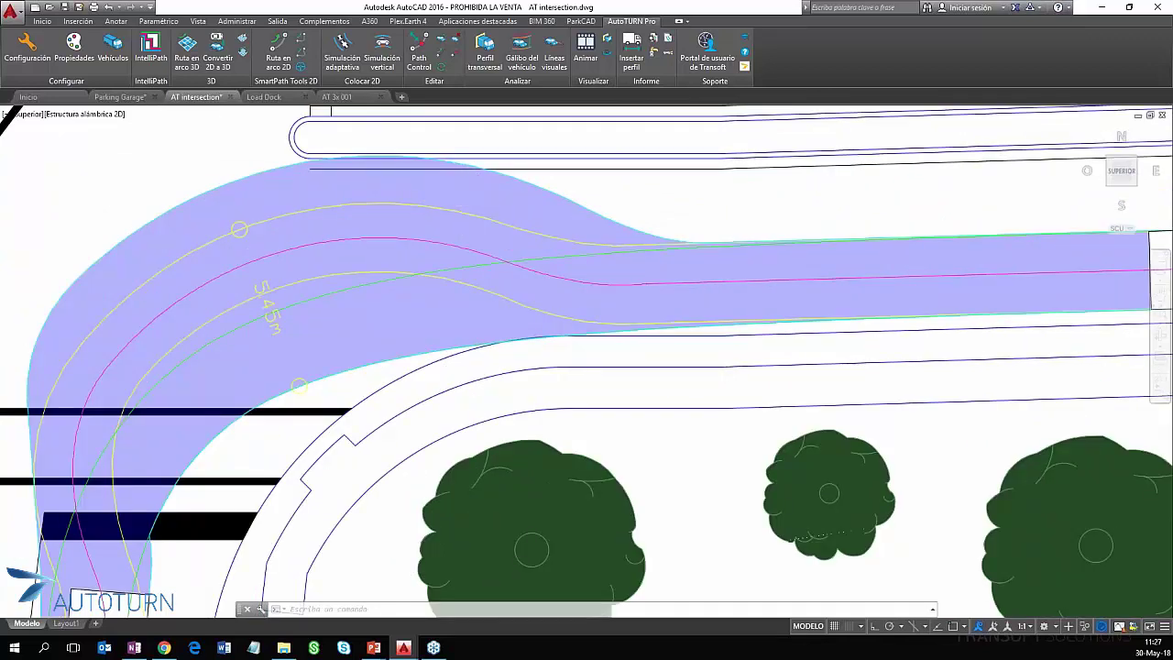
{"action": "scroll", "coordinate": [467, 197], "scroll_direction": "down", "scroll_amount": 2}
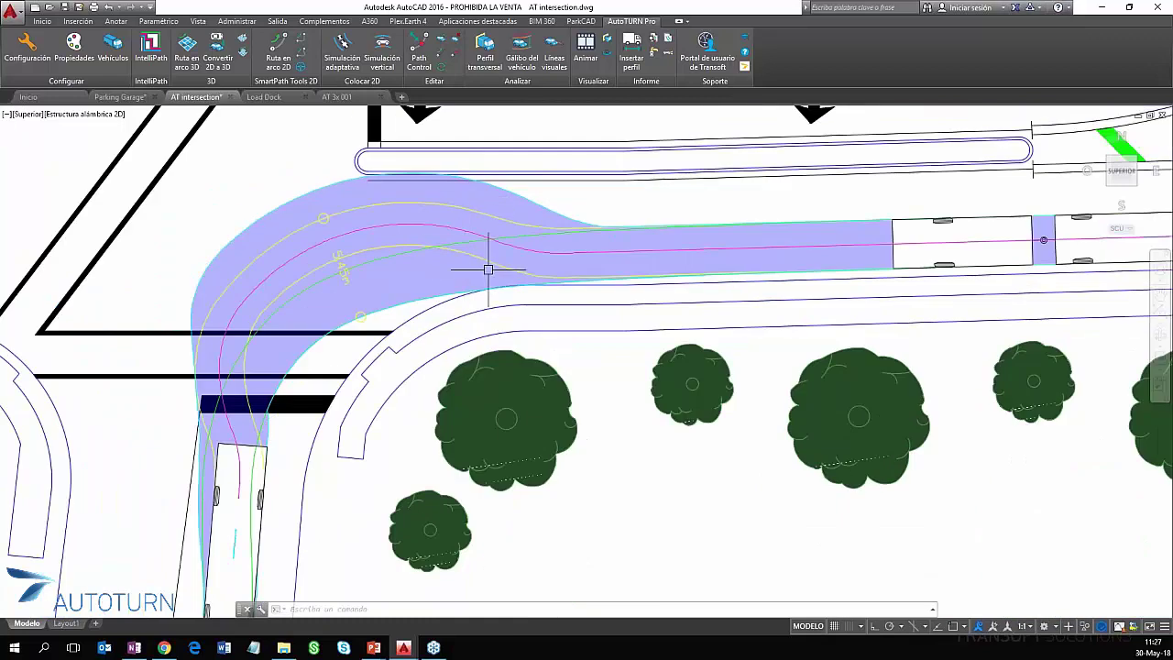
{"action": "middle_click_drag", "start_coordinate": [527, 268], "coordinate": [378, 322]}
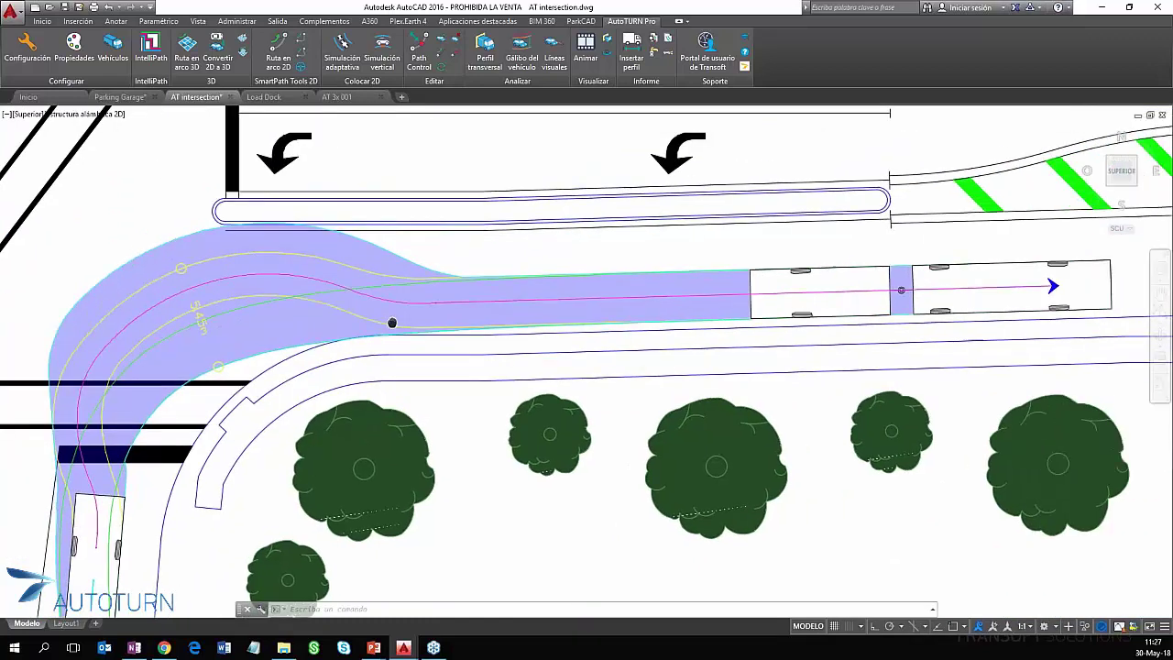
{"action": "scroll", "coordinate": [290, 285], "scroll_direction": "up", "scroll_amount": 2}
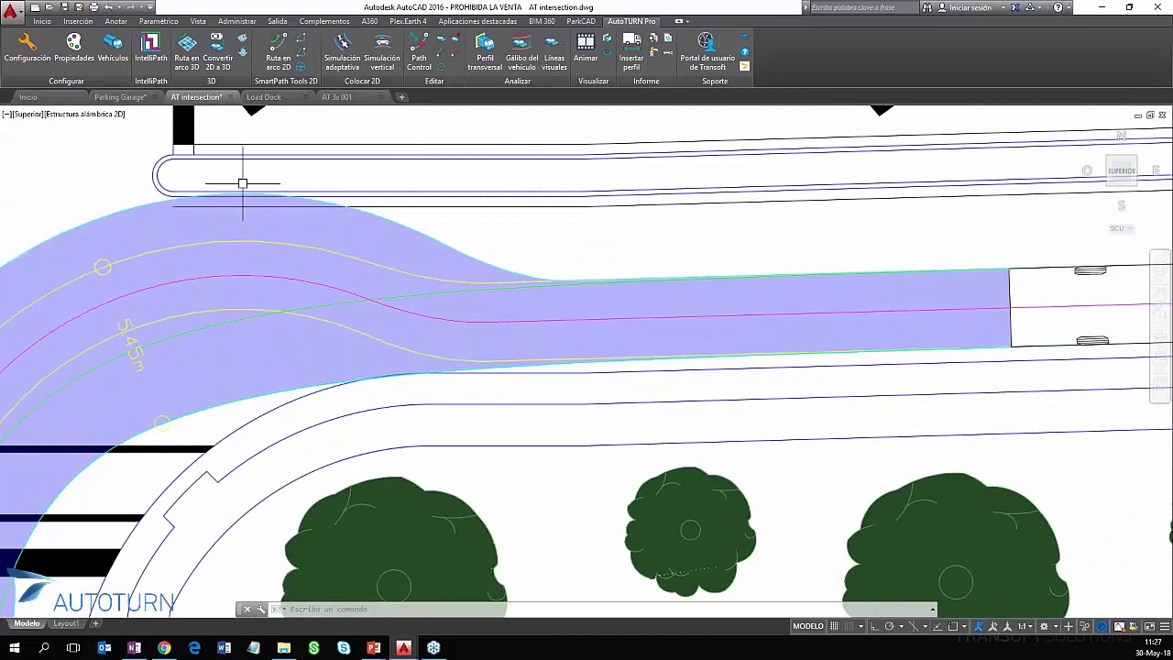
{"action": "scroll", "coordinate": [230, 199], "scroll_direction": "up", "scroll_amount": 2}
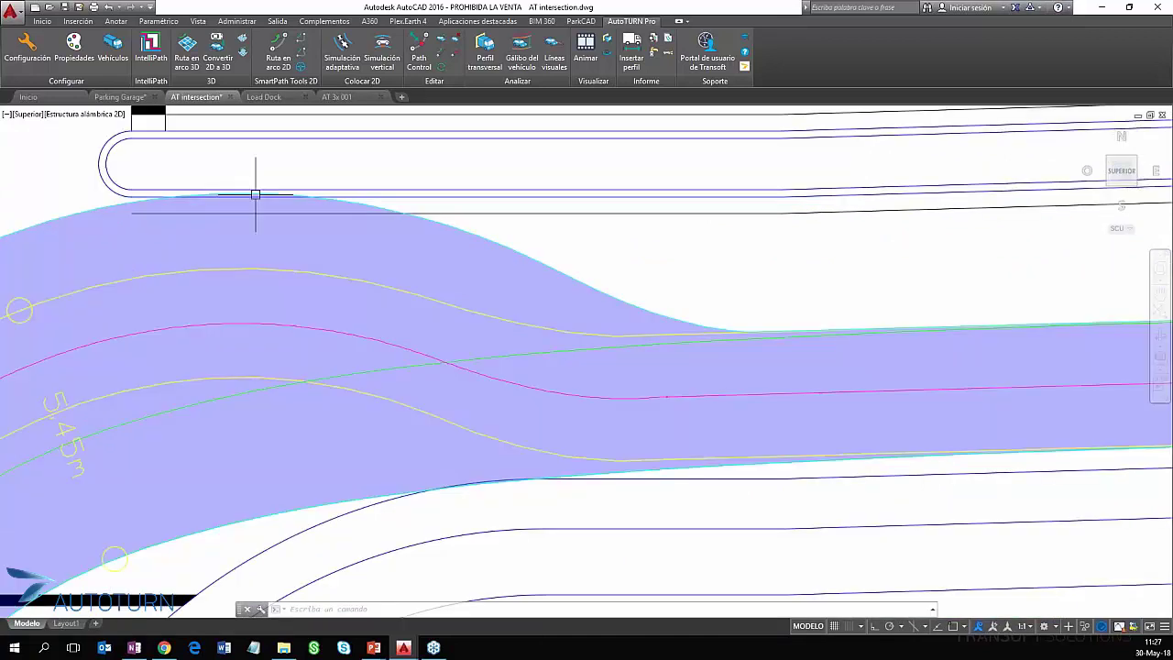
{"action": "scroll", "coordinate": [256, 192], "scroll_direction": "down", "scroll_amount": 2}
{"action": "scroll", "coordinate": [261, 202], "scroll_direction": "down", "scroll_amount": 1}
{"action": "middle_click_drag", "start_coordinate": [287, 212], "coordinate": [464, 262]}
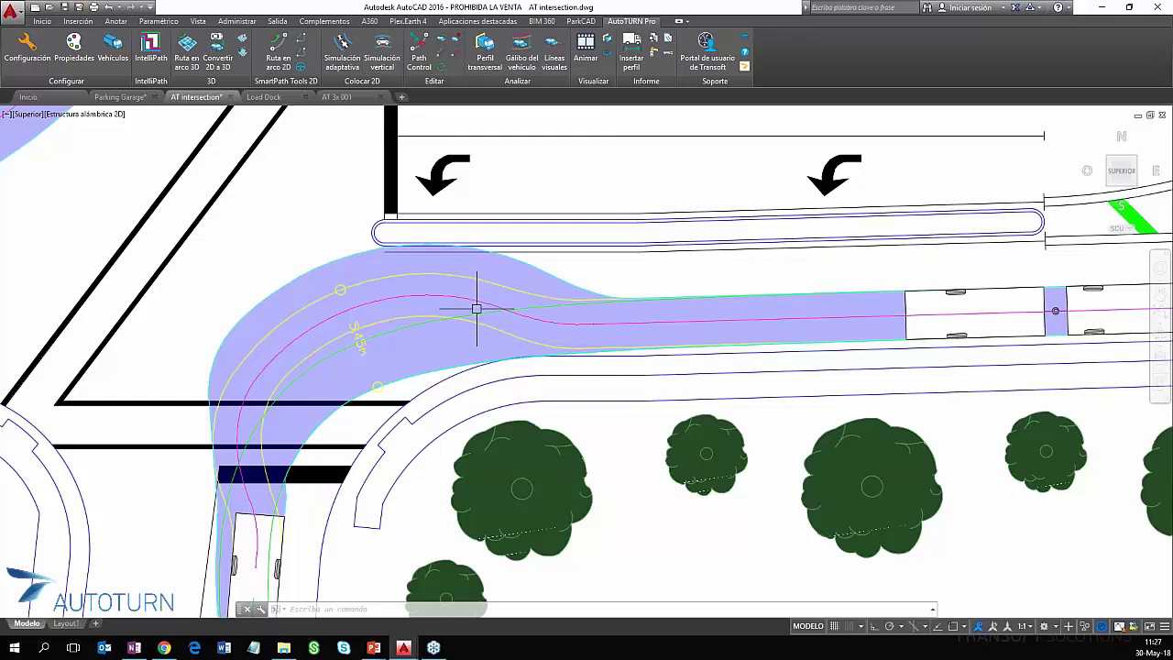
{"action": "middle_click_drag", "start_coordinate": [537, 327], "coordinate": [515, 299]}
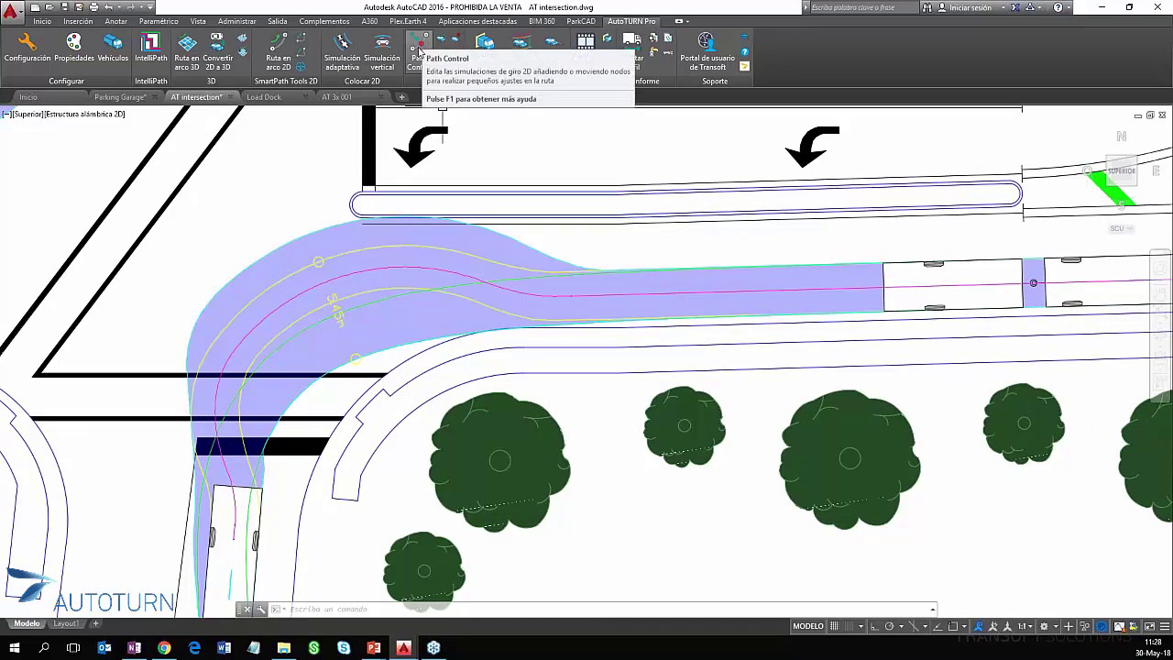
- Open the bus swept path in Edit Simulation and reposition one of its path nodes
{"action": "left_click", "coordinate": [419, 52]}
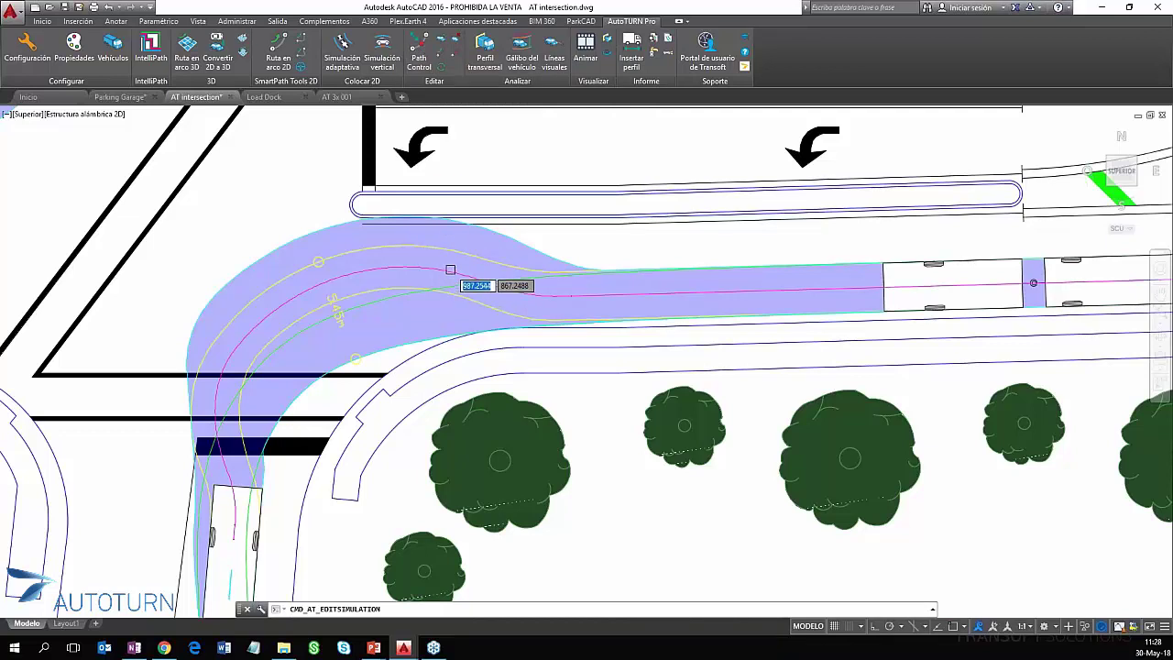
{"action": "left_click", "coordinate": [450, 269]}
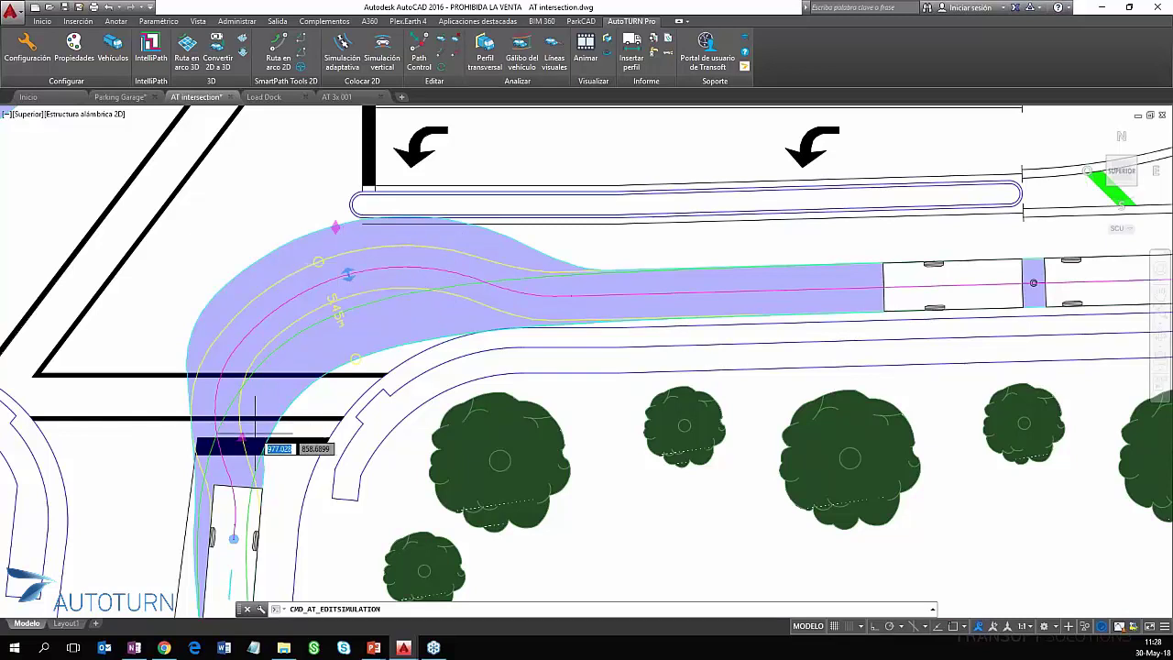
{"action": "scroll", "coordinate": [277, 472], "scroll_direction": "down", "scroll_amount": 2}
{"action": "middle_click_drag", "start_coordinate": [277, 456], "coordinate": [258, 440]}
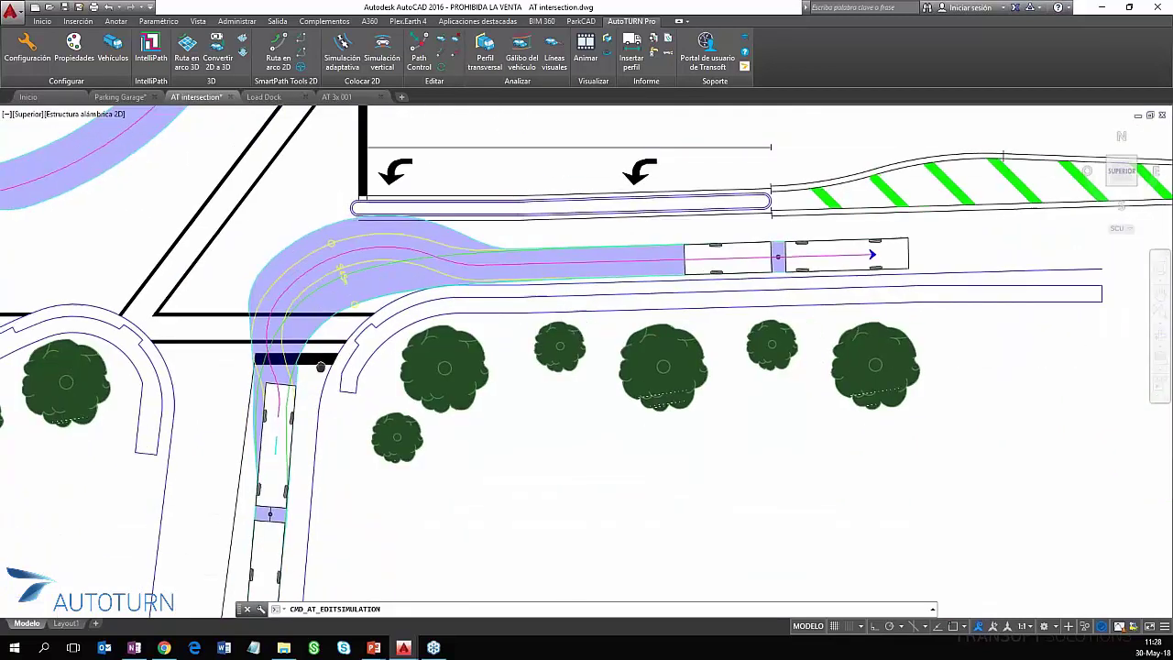
{"action": "left_click", "coordinate": [267, 426]}
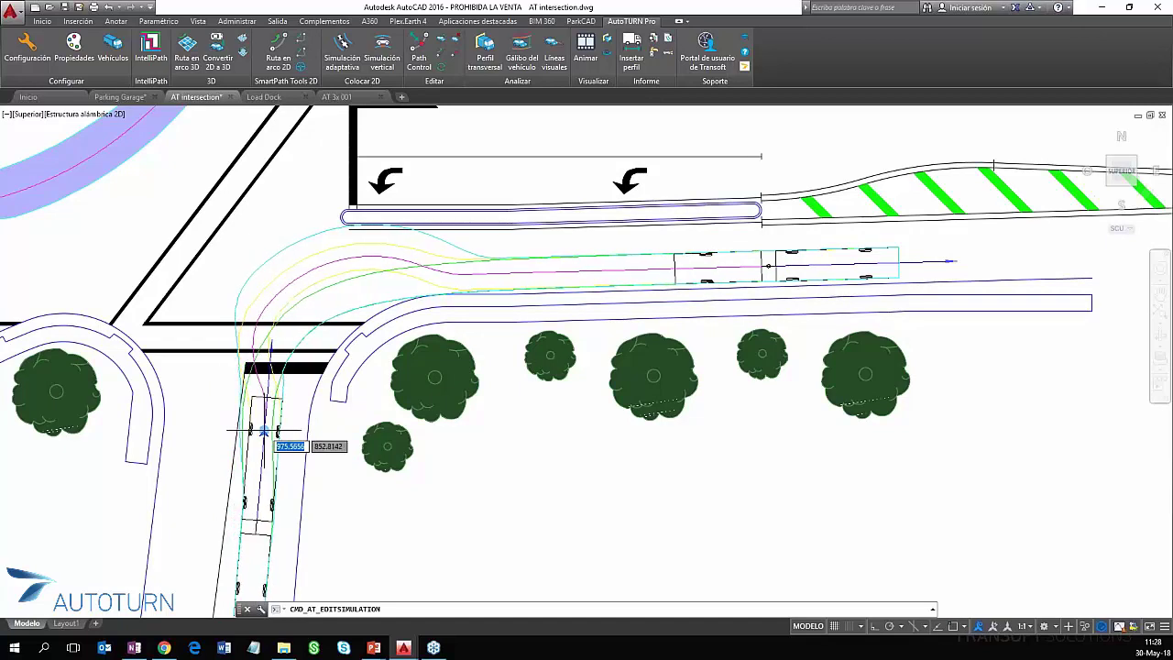
{"action": "left_click", "coordinate": [264, 431]}
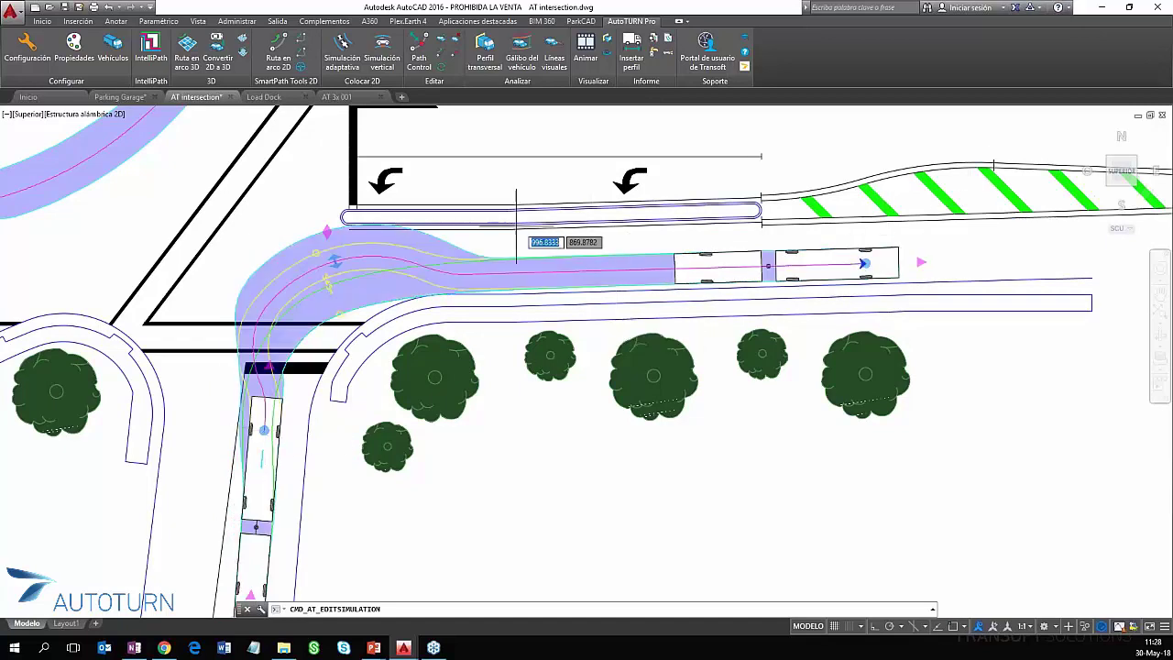
- Adjust the path's entry and exit distances and its turn radius using their grips
{"action": "left_click", "coordinate": [328, 232]}
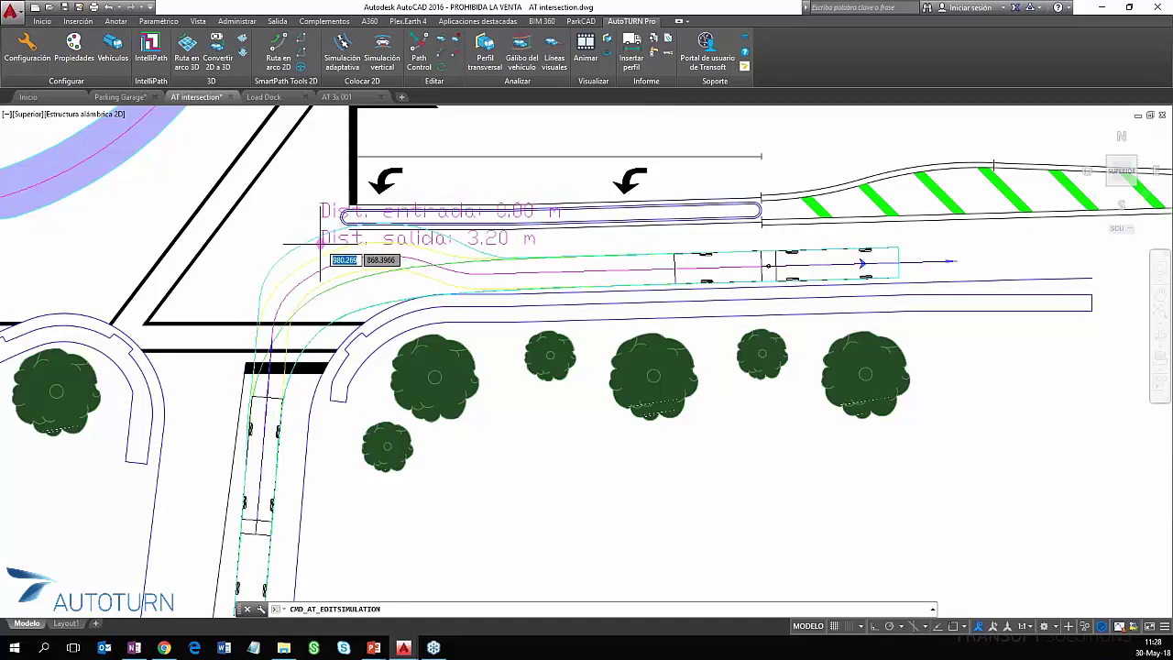
{"action": "left_click", "coordinate": [332, 241]}
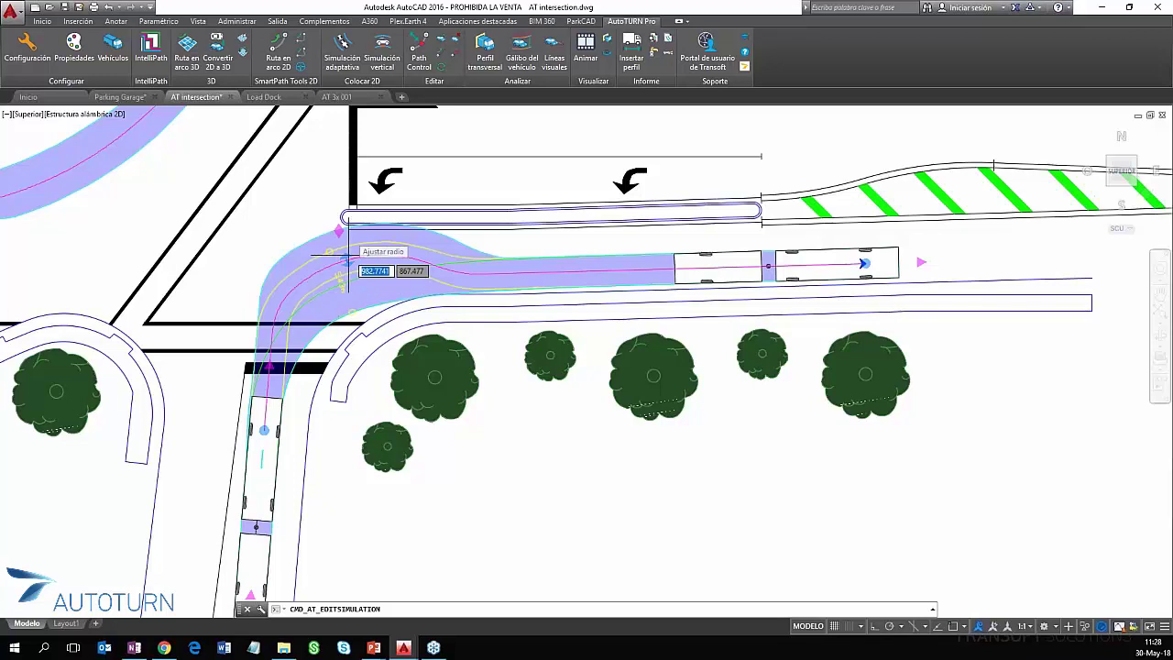
{"action": "left_click", "coordinate": [346, 258]}
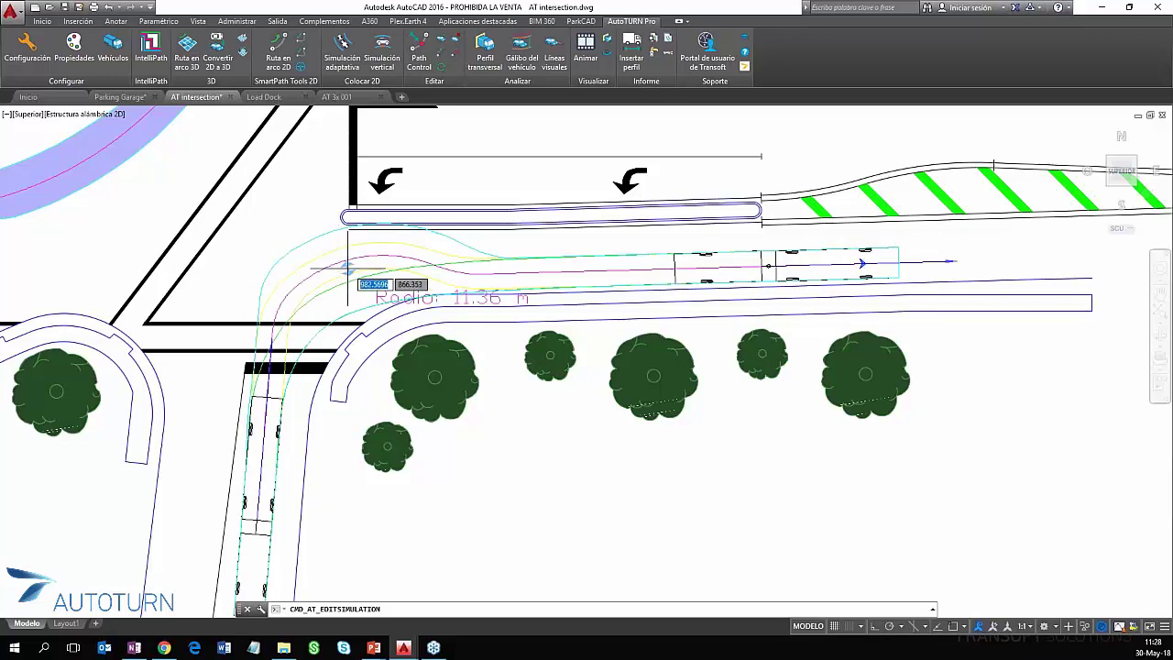
{"action": "left_click", "coordinate": [349, 263]}
{"action": "scroll", "coordinate": [394, 253], "scroll_direction": "up", "scroll_amount": 2}
{"action": "scroll", "coordinate": [427, 231], "scroll_direction": "up", "scroll_amount": 2}
{"action": "scroll", "coordinate": [431, 234], "scroll_direction": "down", "scroll_amount": 2}
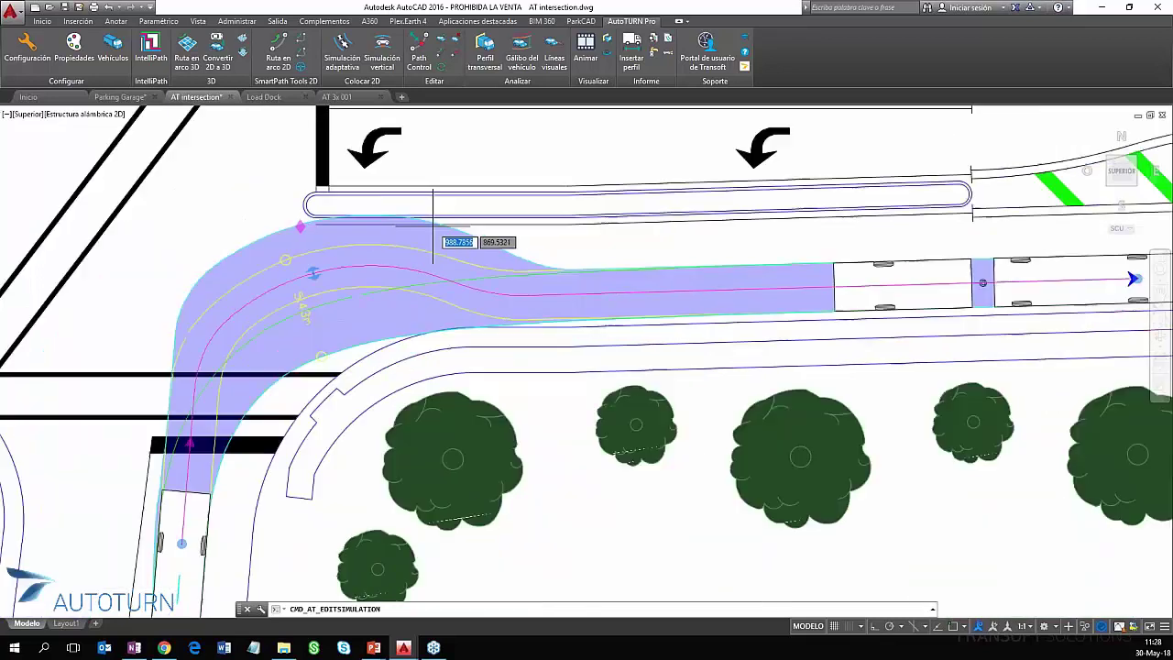
{"action": "left_click", "coordinate": [301, 227]}
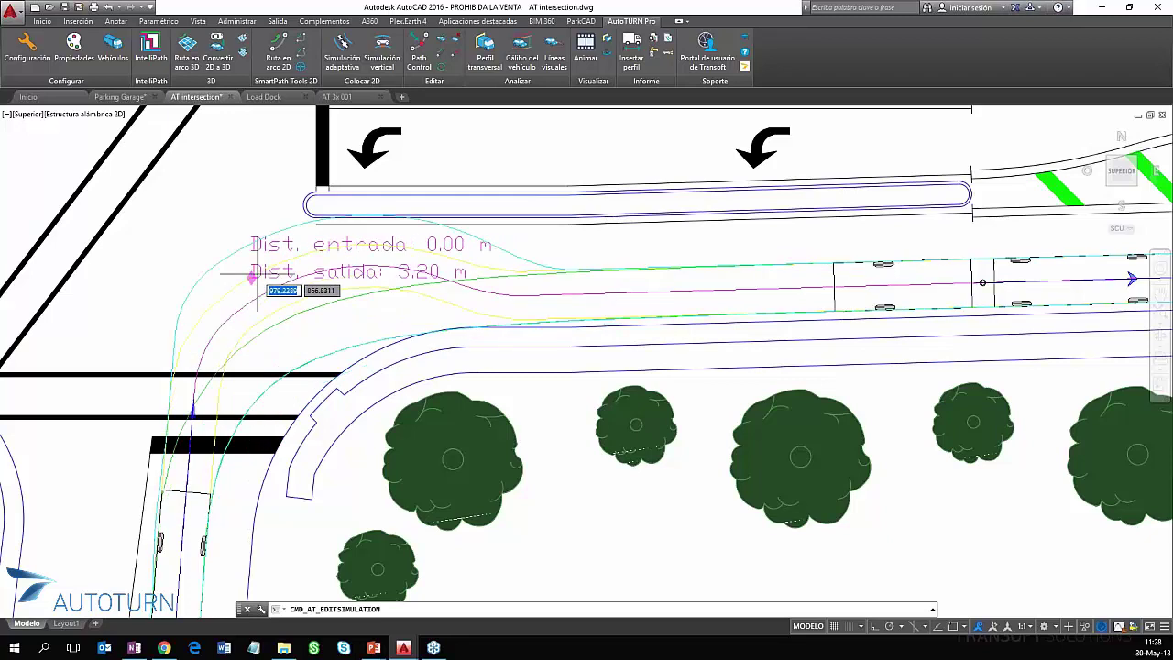
{"action": "left_click", "coordinate": [256, 275]}
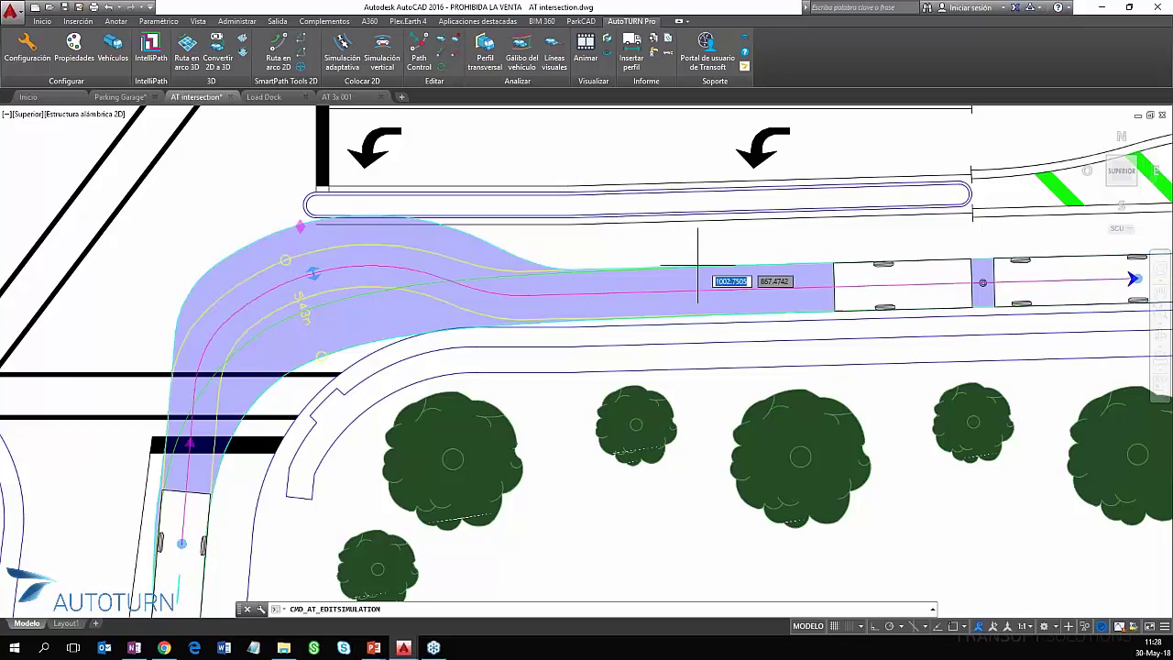
{"action": "middle_click_drag", "start_coordinate": [827, 308], "coordinate": [741, 327]}
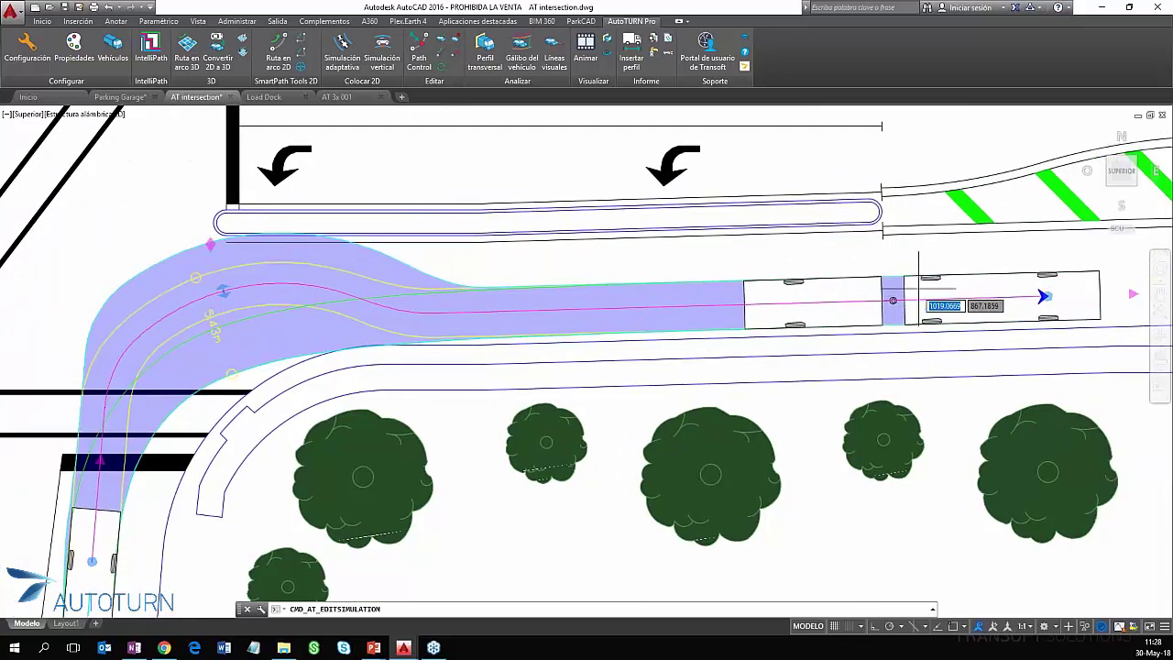
- Move the path's end node further east and readjust the turn radius to about 11.36 m
{"action": "left_click", "coordinate": [1043, 296]}
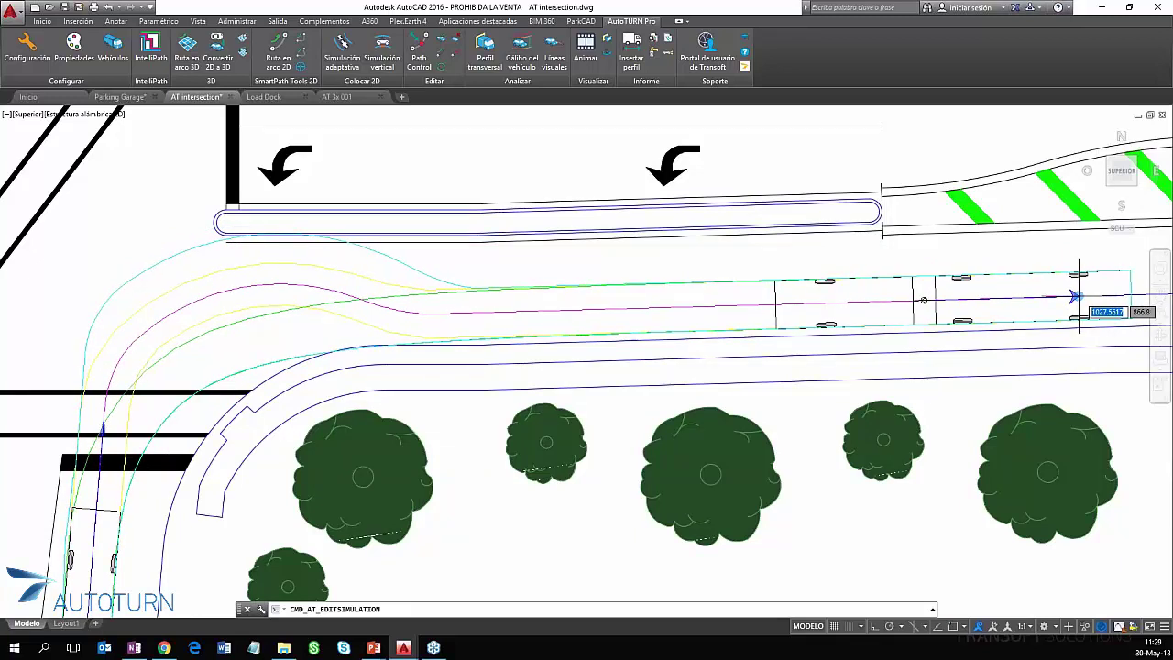
{"action": "left_click", "coordinate": [1075, 295]}
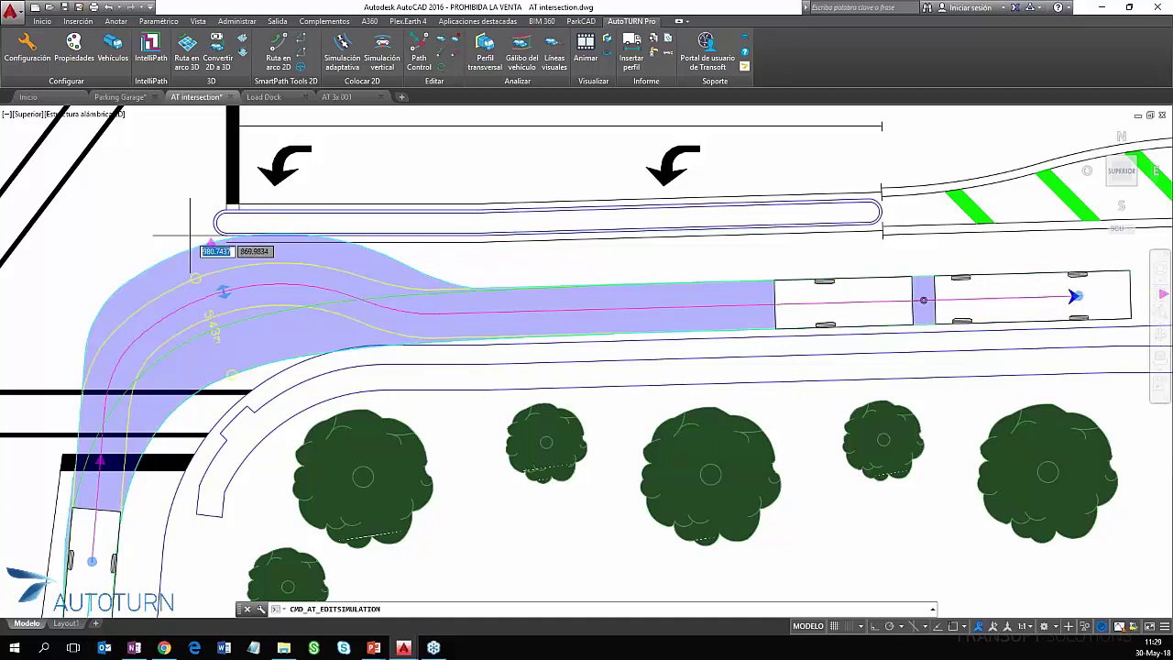
{"action": "left_click", "coordinate": [224, 291]}
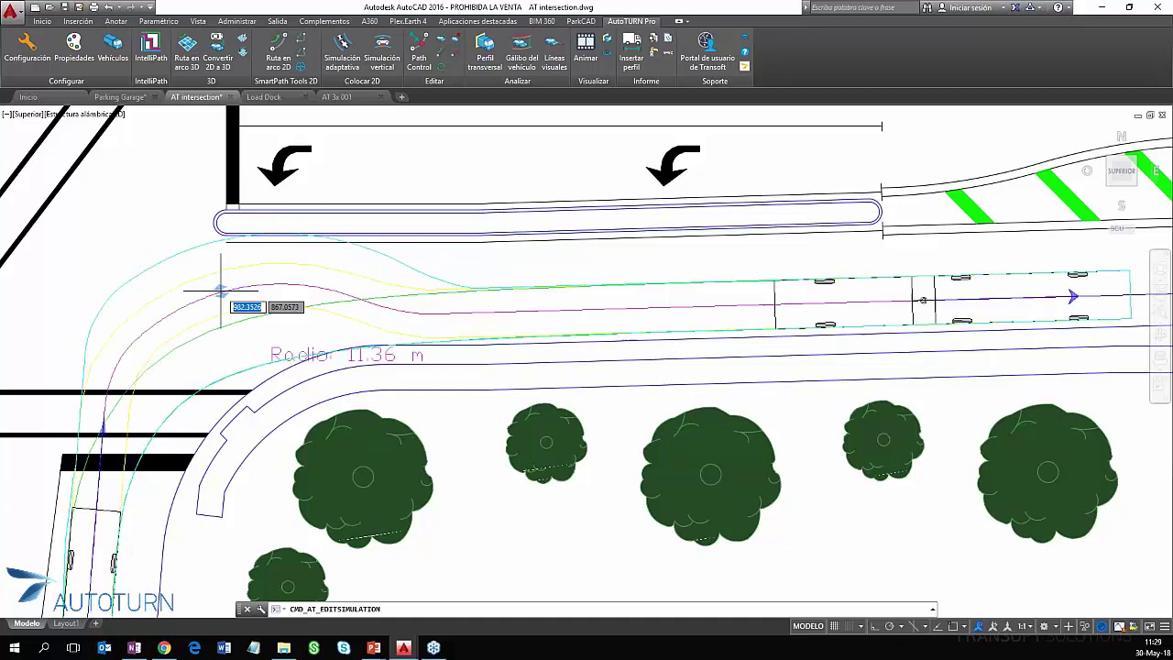
{"action": "left_click", "coordinate": [212, 291]}
{"action": "scroll", "coordinate": [390, 259], "scroll_direction": "down", "scroll_amount": 2}
{"action": "scroll", "coordinate": [335, 294], "scroll_direction": "up", "scroll_amount": 1}
{"action": "scroll", "coordinate": [336, 285], "scroll_direction": "up", "scroll_amount": 2}
{"action": "scroll", "coordinate": [367, 242], "scroll_direction": "up", "scroll_amount": 1}
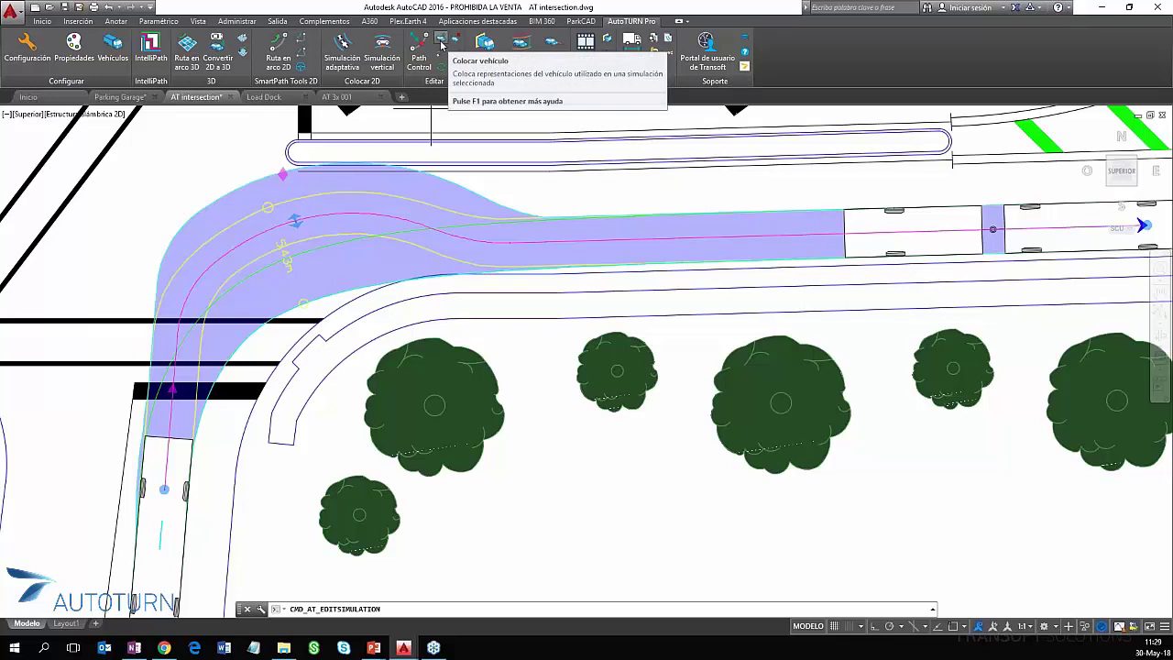
- Use Colocar vehículo to drop a bus outline mid-turn on the bus's swept path
{"action": "left_click", "coordinate": [442, 43]}
{"action": "left_click", "coordinate": [448, 42]}
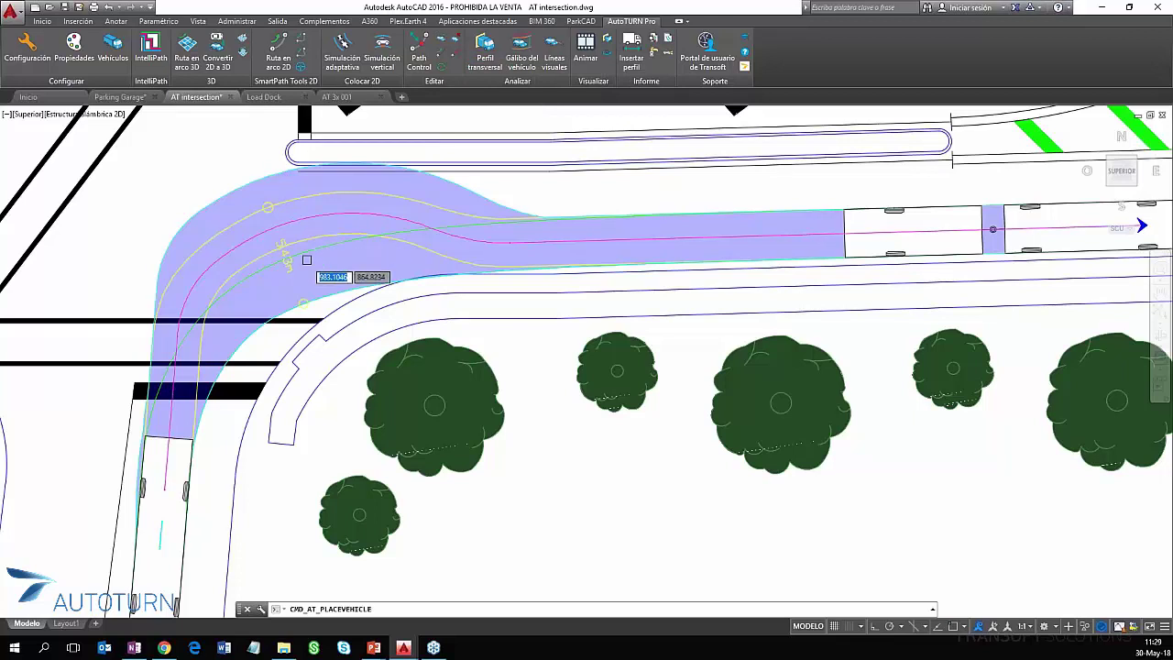
{"action": "left_click", "coordinate": [317, 235]}
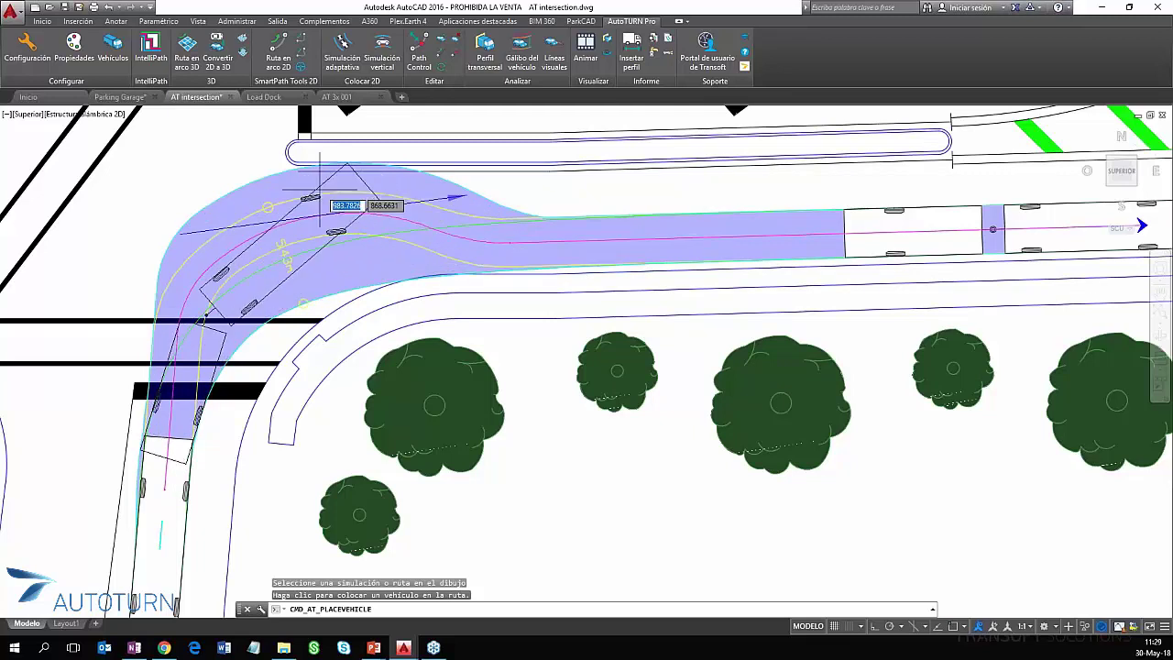
{"action": "scroll", "coordinate": [310, 187], "scroll_direction": "up", "scroll_amount": 2}
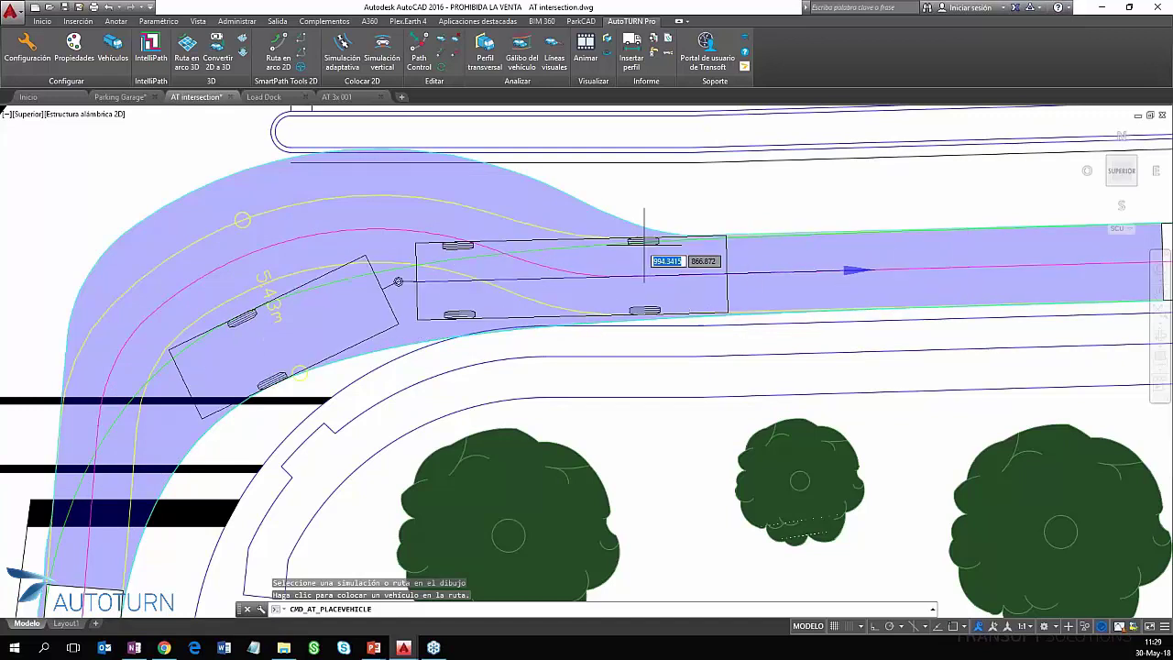
{"action": "left_click", "coordinate": [493, 220]}
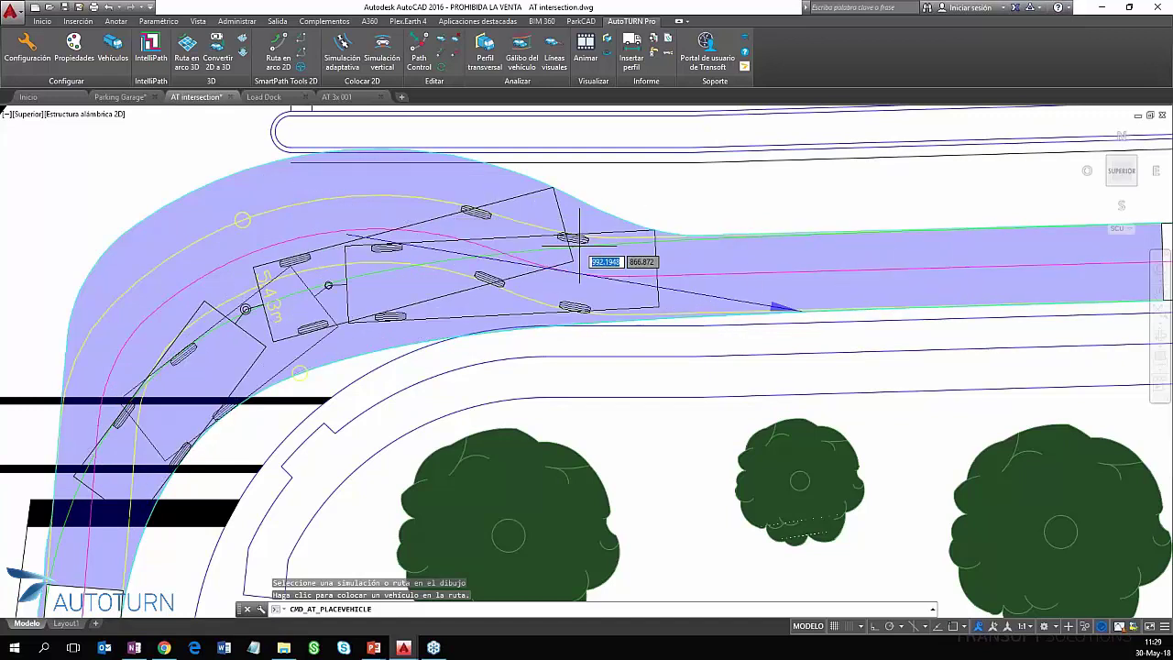
{"action": "scroll", "coordinate": [587, 248], "scroll_direction": "down", "scroll_amount": 5}
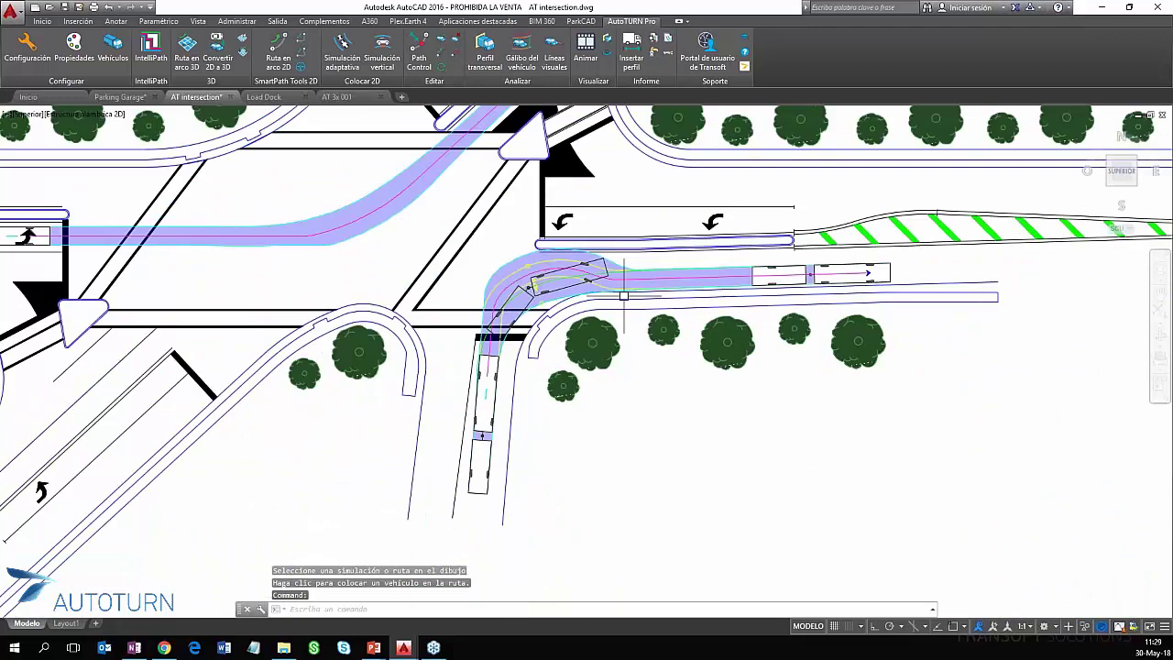
{"action": "middle_click_drag", "start_coordinate": [633, 313], "coordinate": [612, 311]}
{"action": "scroll", "coordinate": [834, 339], "scroll_direction": "up", "scroll_amount": 1}
{"action": "scroll", "coordinate": [812, 348], "scroll_direction": "up", "scroll_amount": 1}
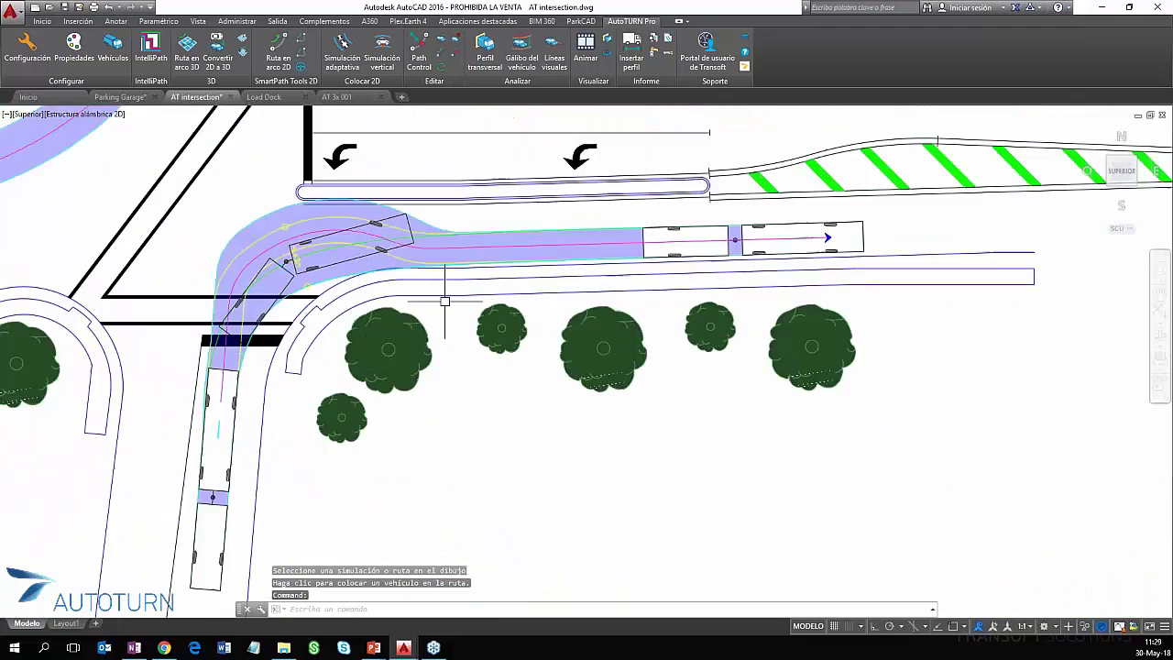
{"action": "middle_click_drag", "start_coordinate": [457, 279], "coordinate": [516, 329]}
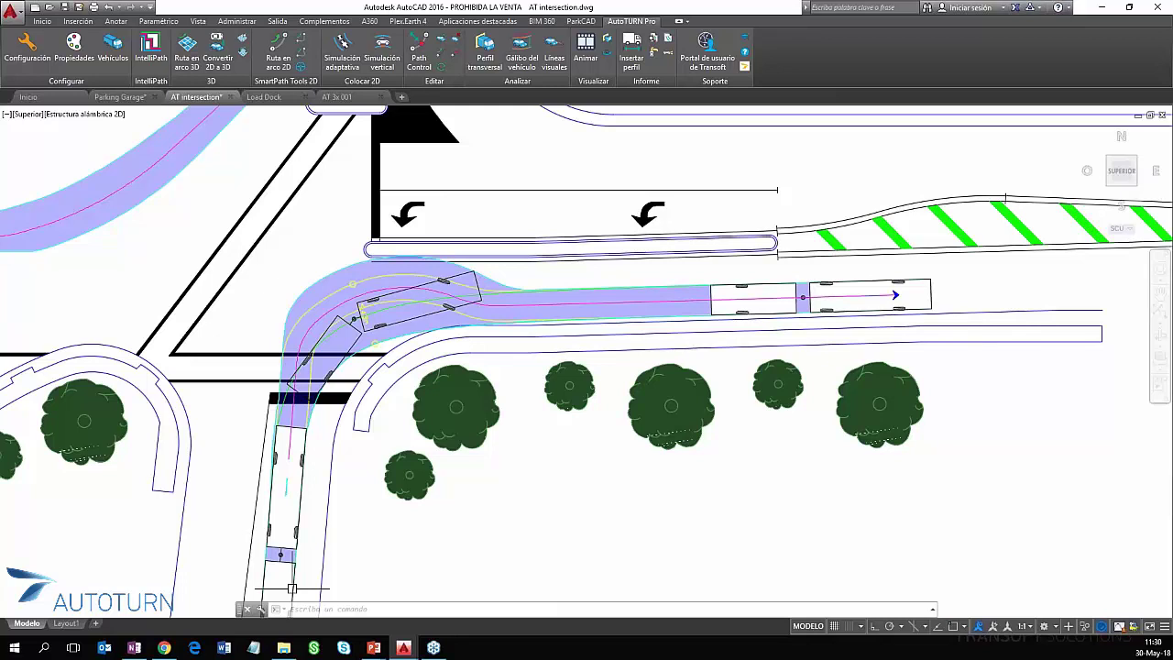
- Switch to the Load Dock.dwg drawing and nudge its floor plan into view
{"action": "left_click", "coordinate": [268, 97]}
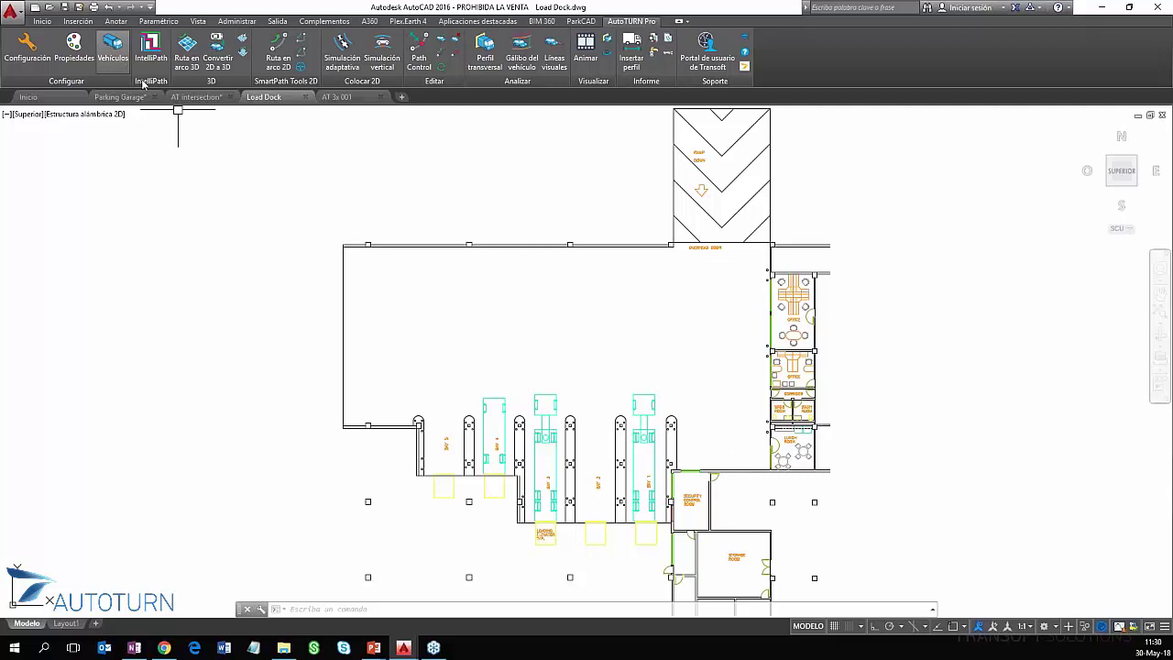
{"action": "middle_click_drag", "start_coordinate": [649, 306], "coordinate": [601, 308]}
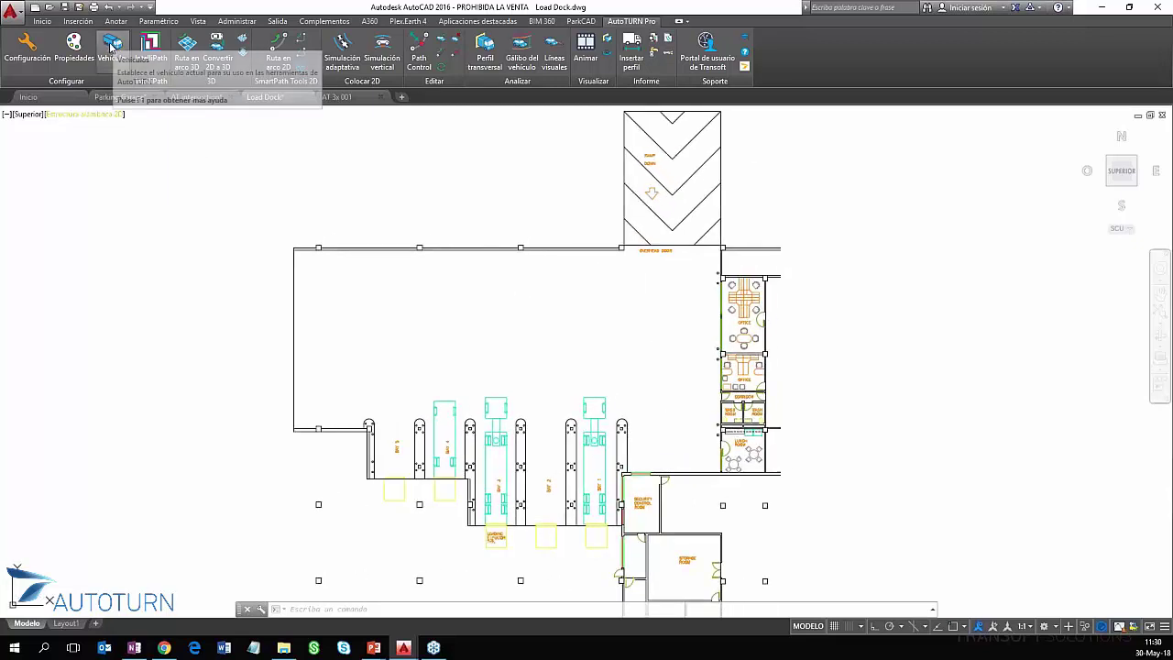
- Turn off the Neum. delantero and Neum. trasero envelopes in Propiedades, leaving only Cuerpo del vehículo
{"action": "left_click", "coordinate": [79, 58]}
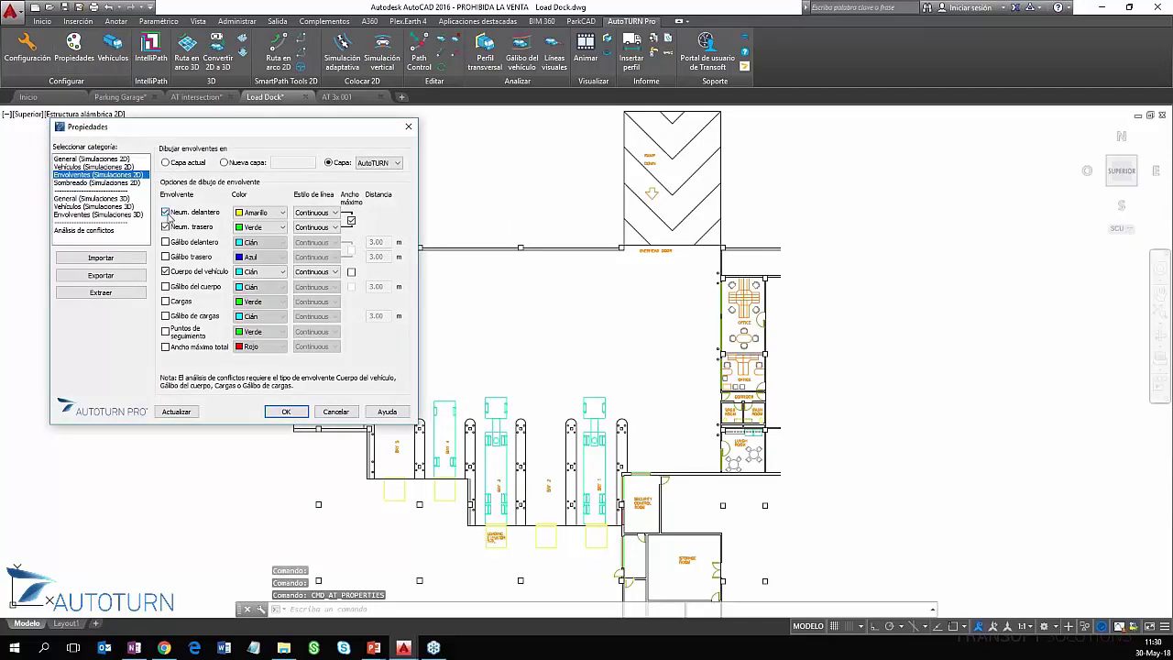
{"action": "left_click", "coordinate": [166, 213]}
{"action": "left_click", "coordinate": [166, 227]}
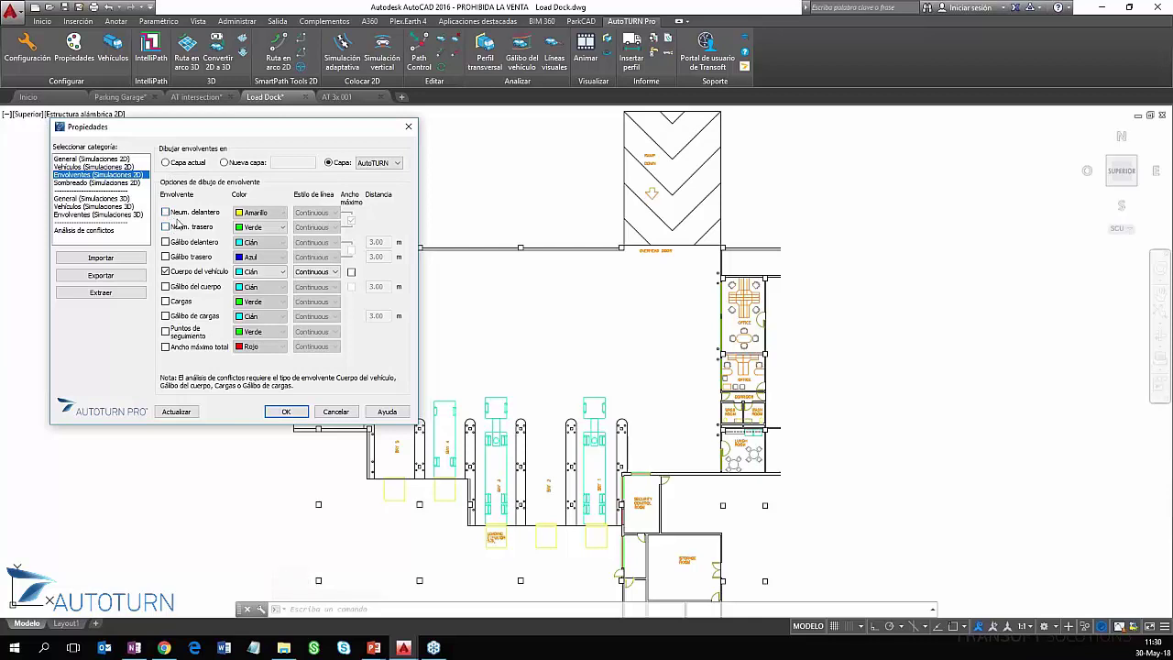
{"action": "left_click", "coordinate": [287, 412]}
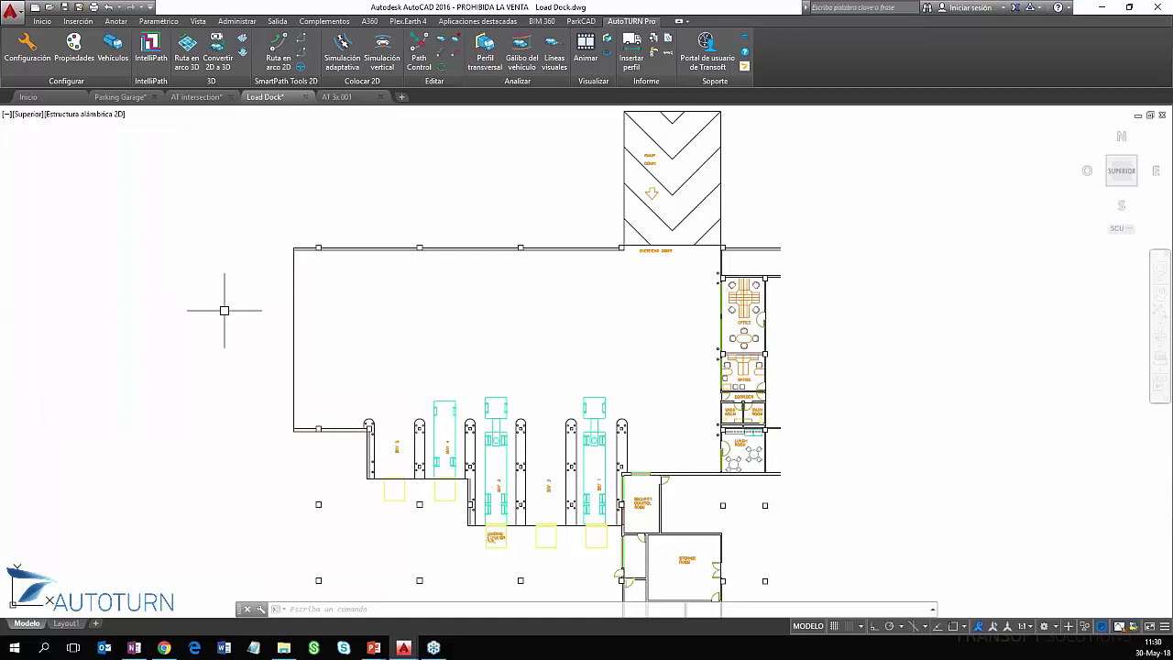
- From the España vehicles grouped by País, set CAMION ARTICULADO (MdF 2016, 16.50 m) as current
{"action": "left_click", "coordinate": [114, 50]}
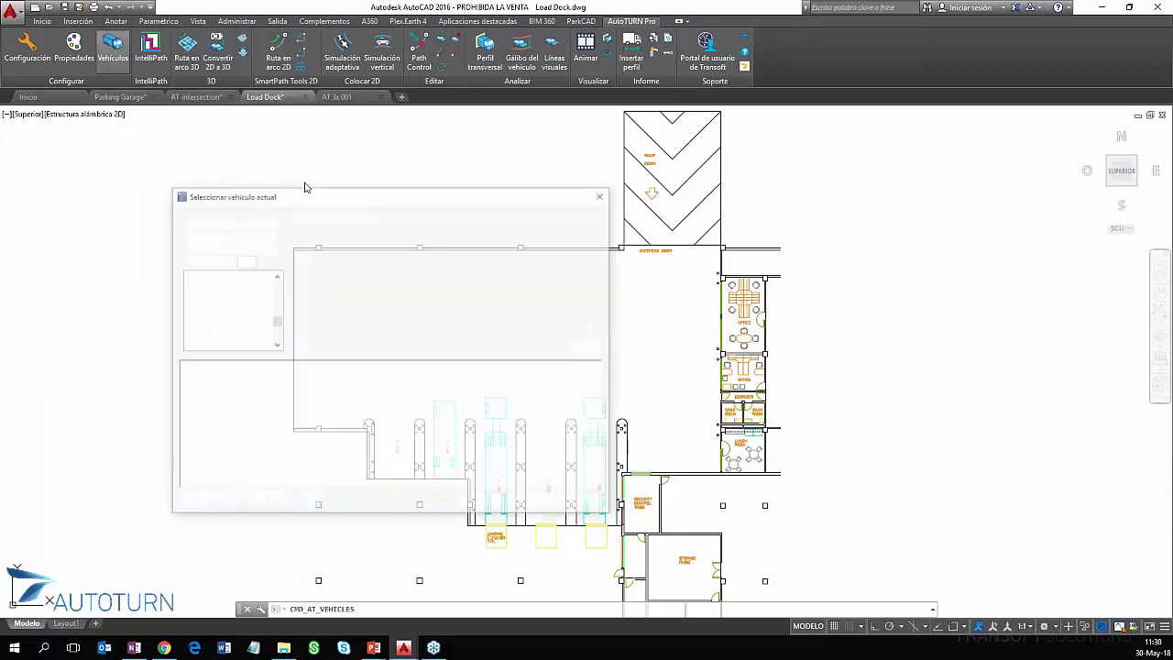
{"action": "left_click_drag", "start_coordinate": [408, 203], "coordinate": [384, 193]}
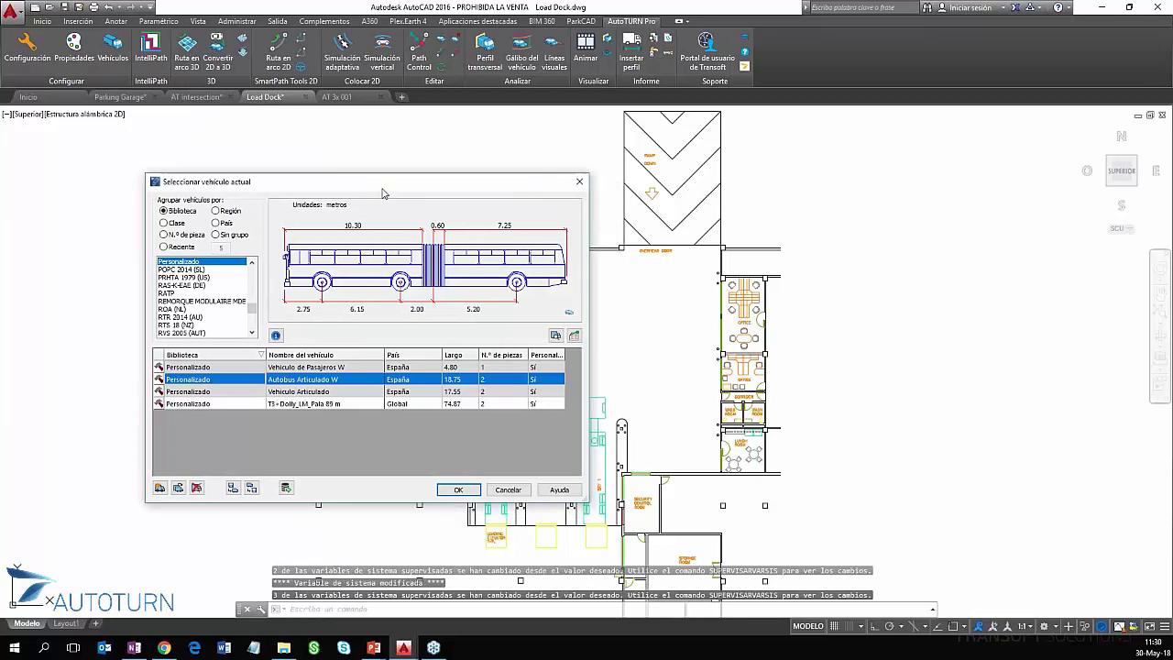
{"action": "left_click", "coordinate": [225, 223]}
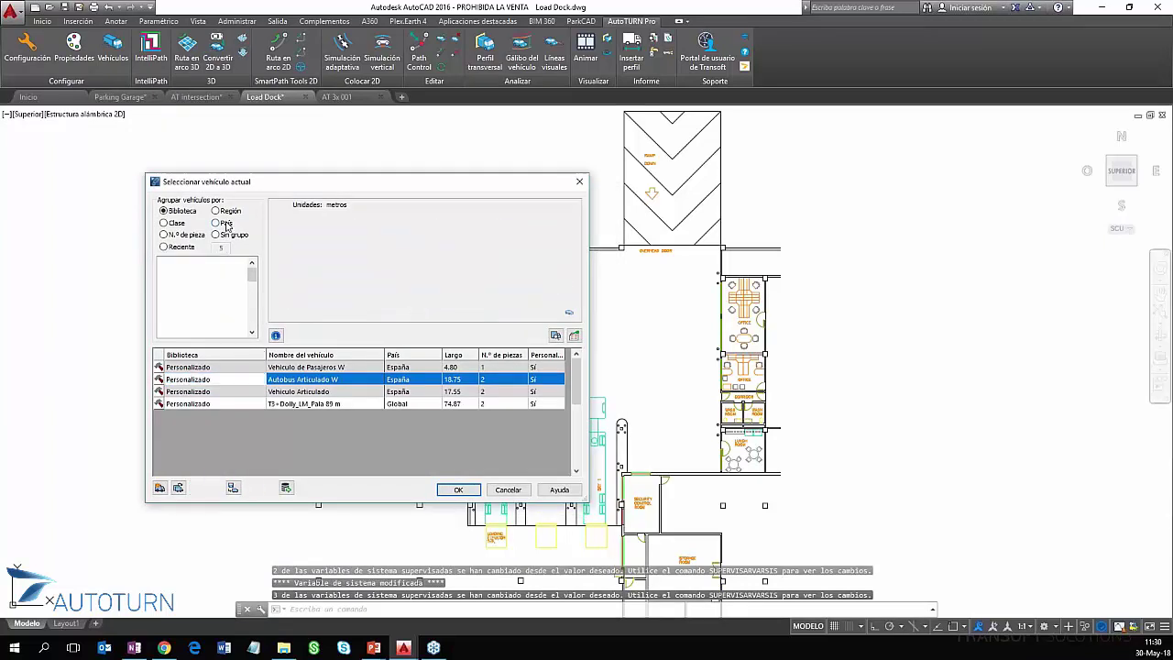
{"action": "scroll", "coordinate": [193, 310], "scroll_direction": "down", "scroll_amount": 1}
{"action": "scroll", "coordinate": [190, 305], "scroll_direction": "down", "scroll_amount": 2}
{"action": "left_click", "coordinate": [173, 303]}
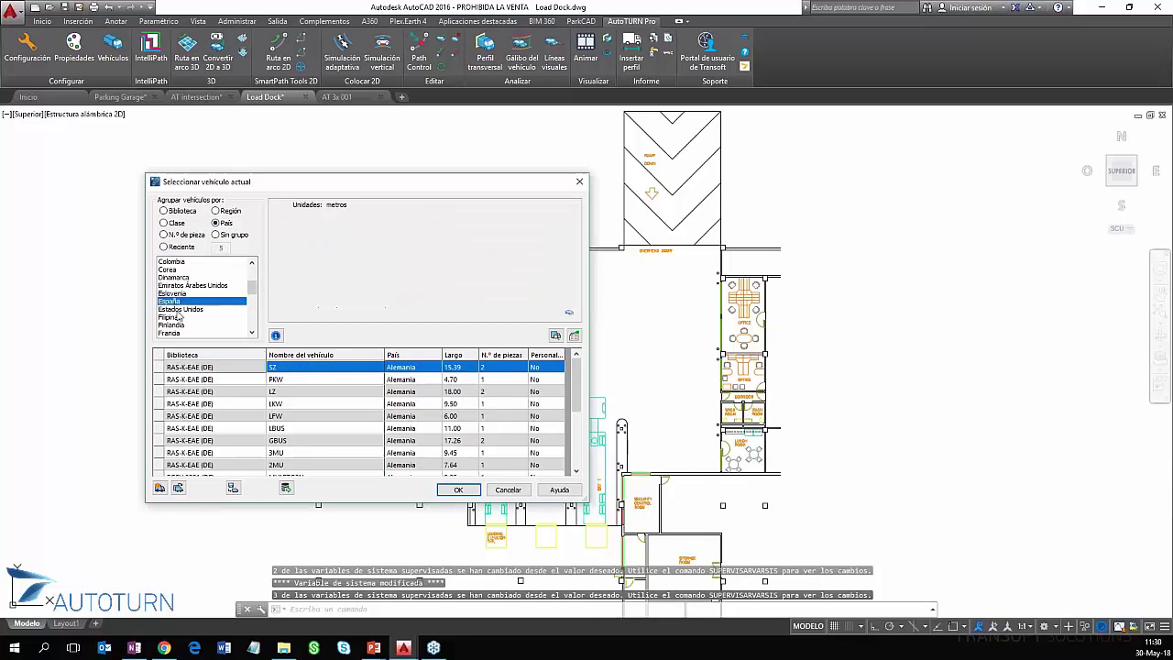
{"action": "scroll", "coordinate": [319, 405], "scroll_direction": "down", "scroll_amount": 1}
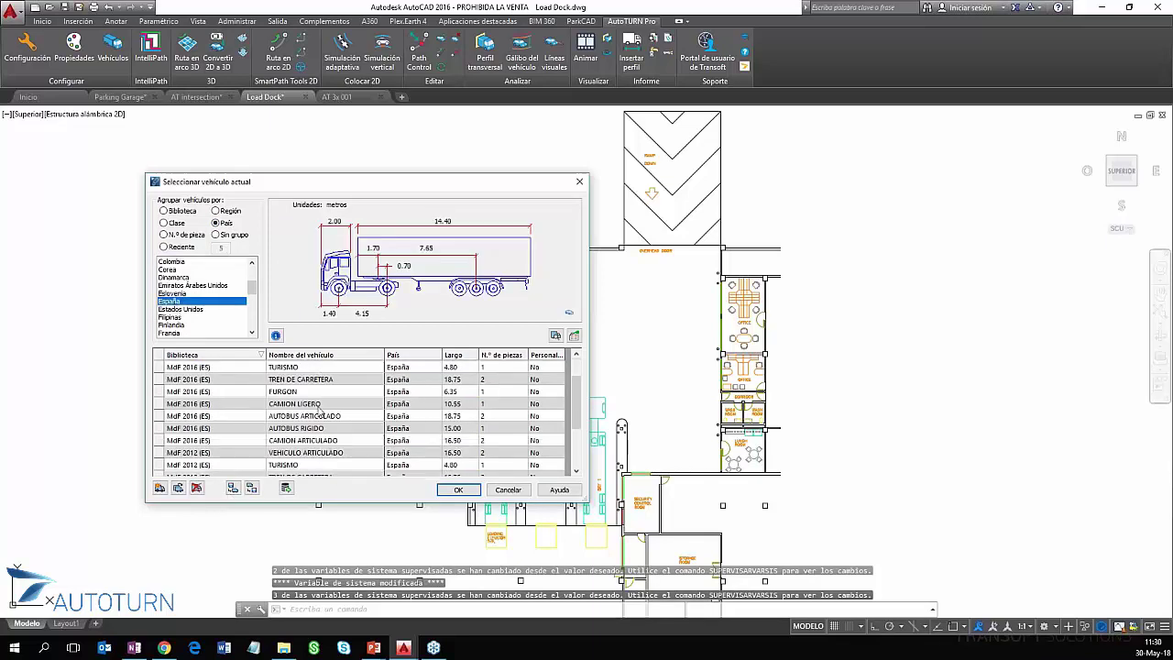
{"action": "left_click", "coordinate": [317, 442]}
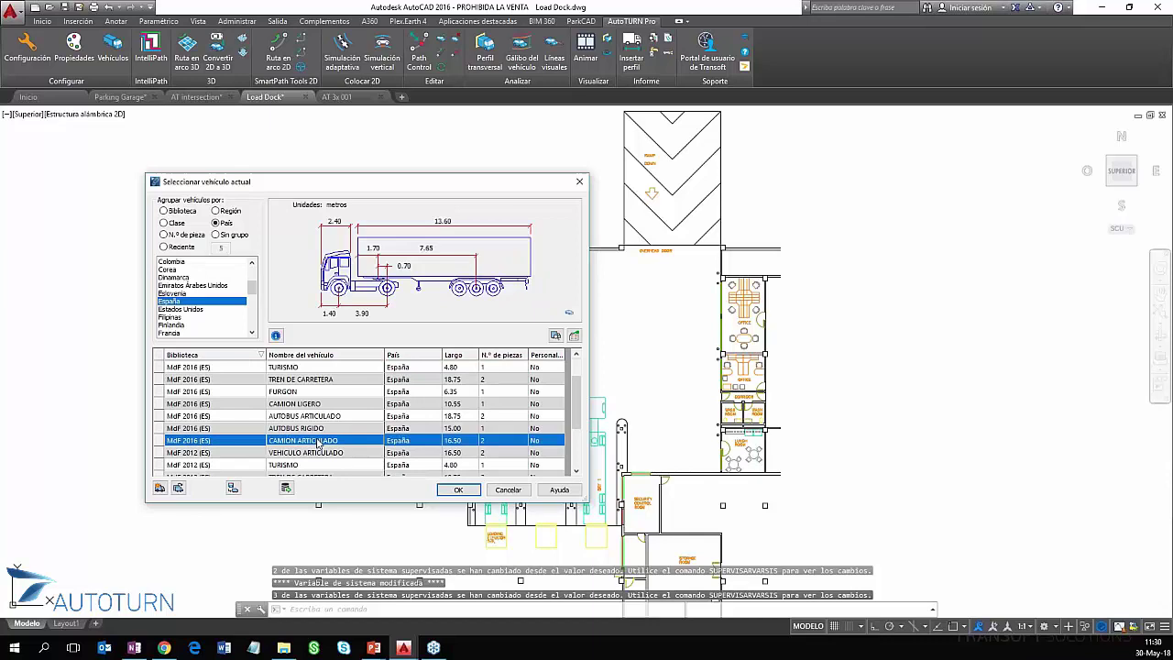
{"action": "scroll", "coordinate": [393, 432], "scroll_direction": "down", "scroll_amount": 2}
{"action": "scroll", "coordinate": [388, 433], "scroll_direction": "up", "scroll_amount": 1}
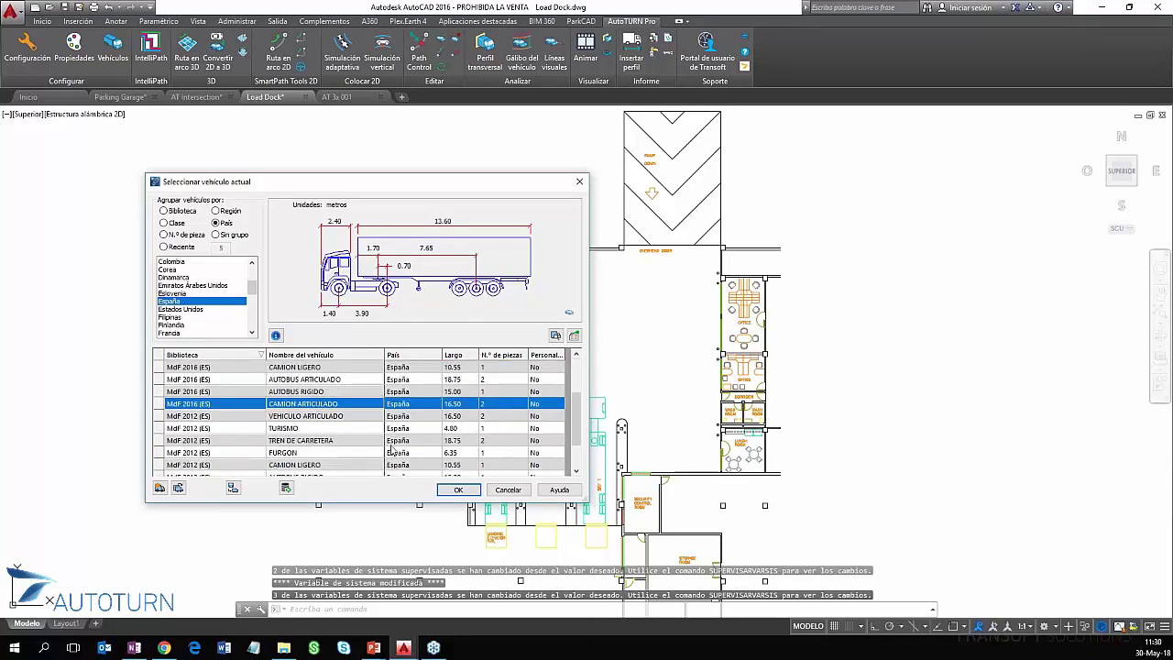
{"action": "left_click", "coordinate": [459, 490]}
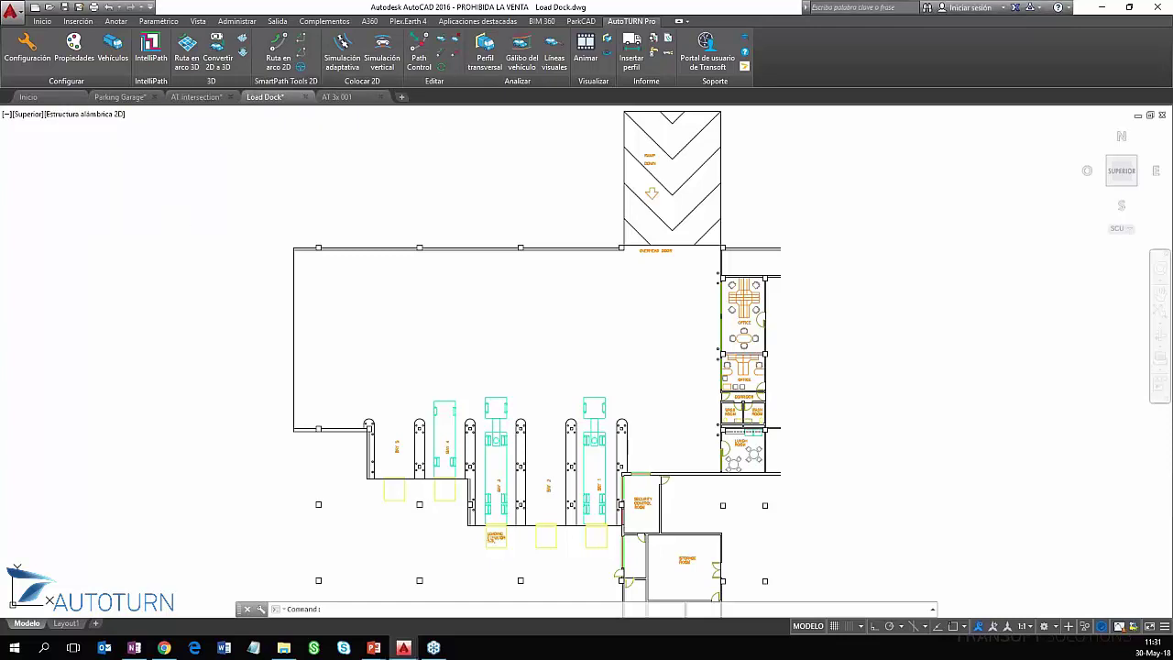
- Start a 2D arc path and place the articulated truck facing north at its start
{"action": "scroll", "coordinate": [598, 275], "scroll_direction": "down", "scroll_amount": 2}
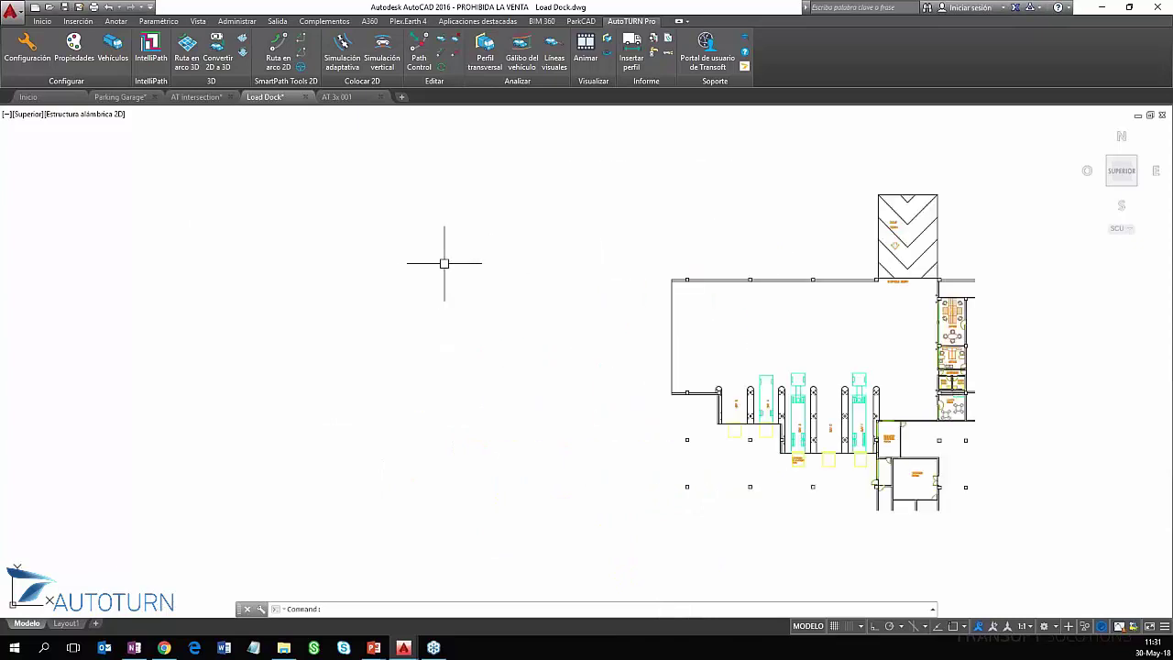
{"action": "left_click", "coordinate": [283, 49]}
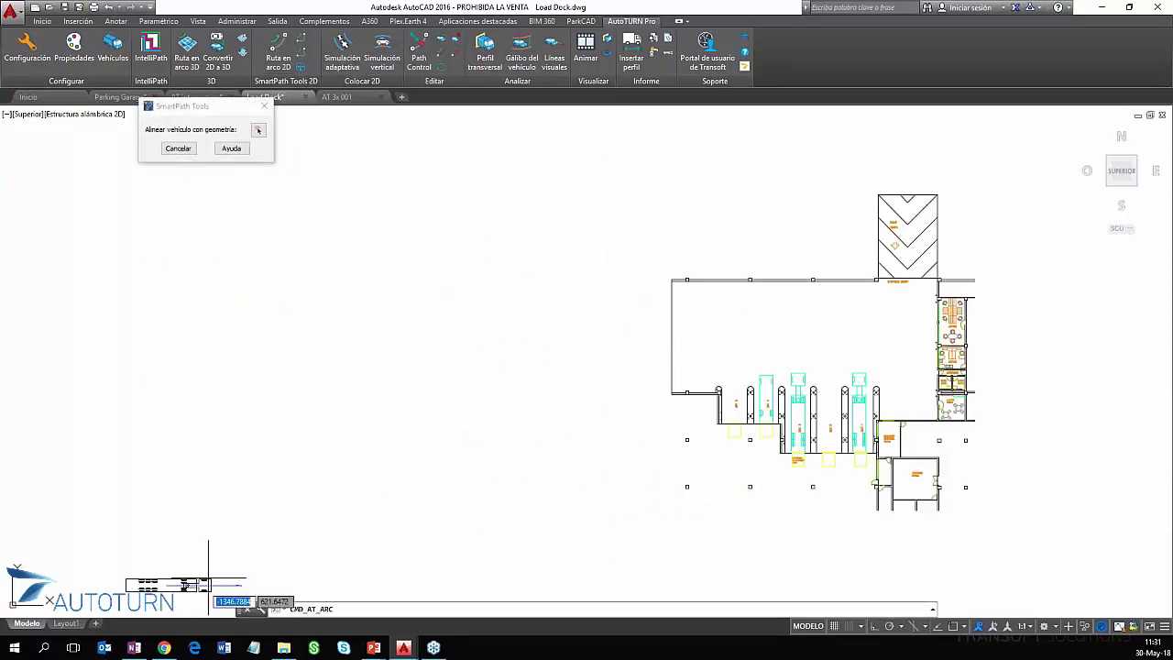
{"action": "left_click", "coordinate": [190, 452]}
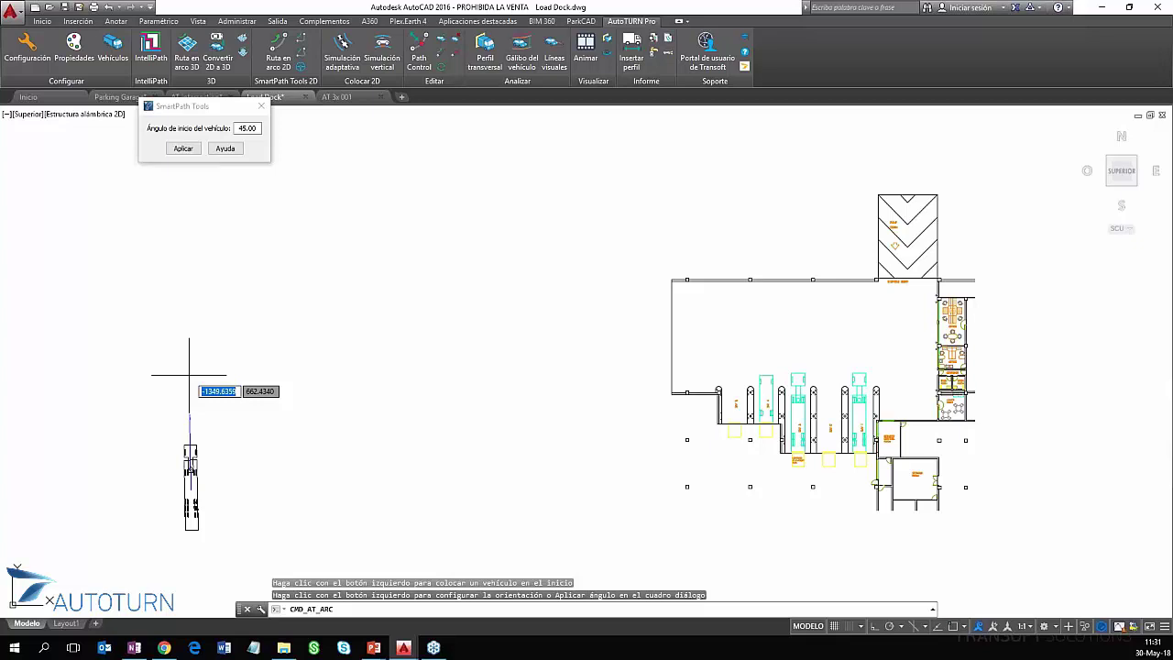
{"action": "scroll", "coordinate": [189, 414], "scroll_direction": "up", "scroll_amount": 2}
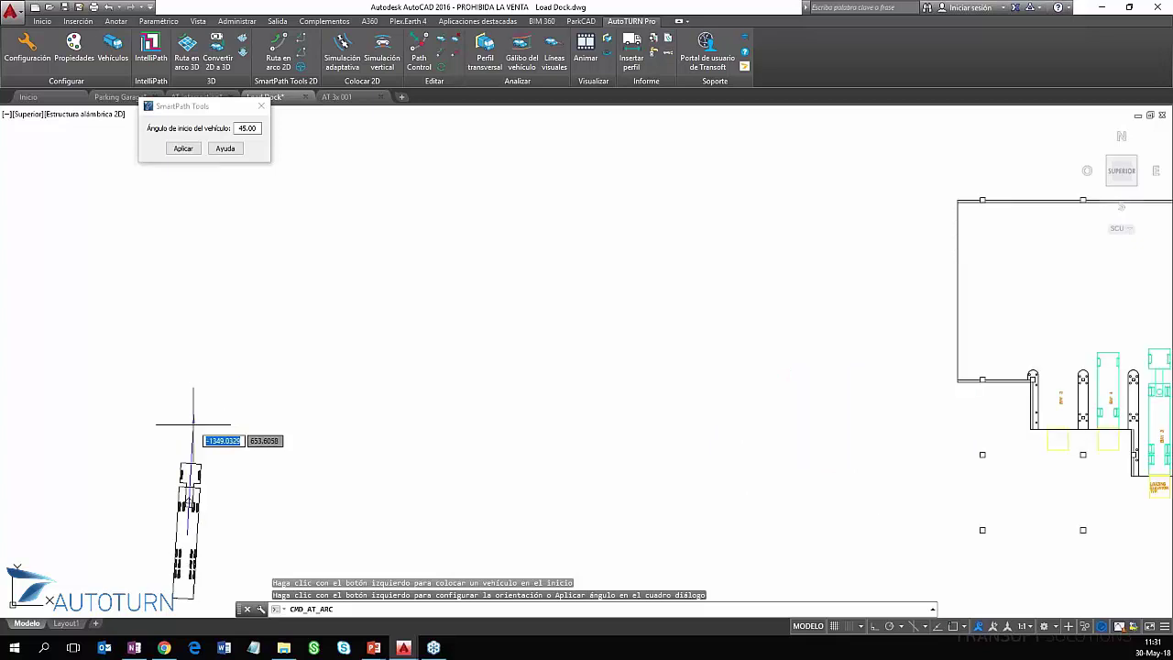
{"action": "left_click", "coordinate": [191, 418]}
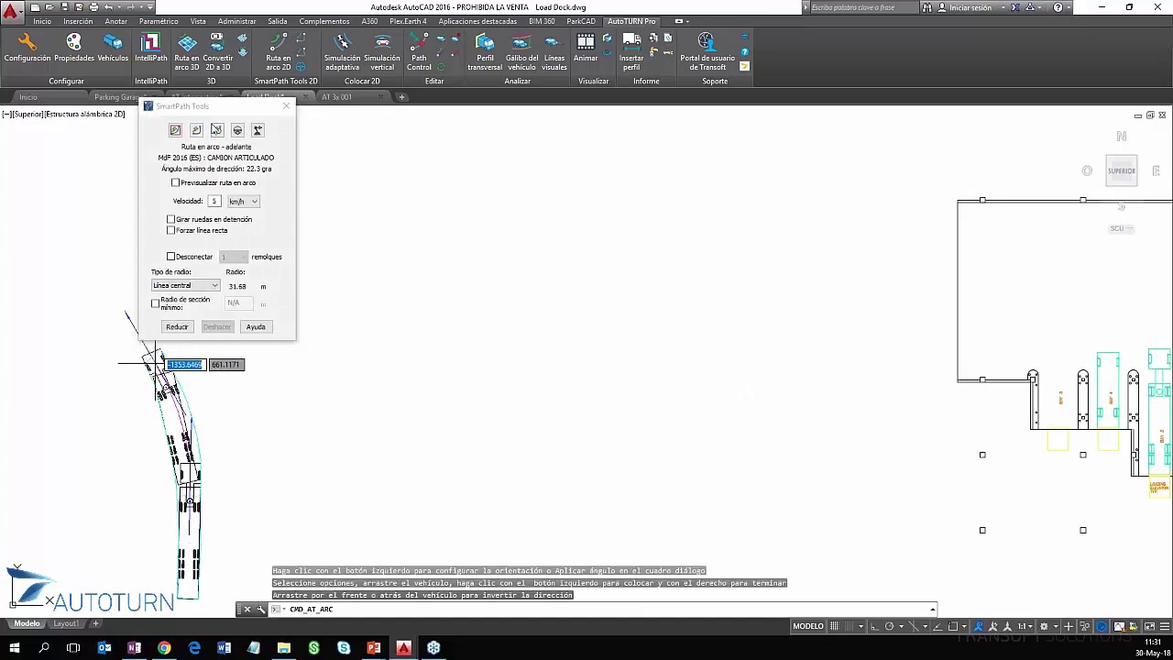
- Set a forward corner path with a 90° sweep, commit it, then undo that segment
{"action": "left_click", "coordinate": [218, 131]}
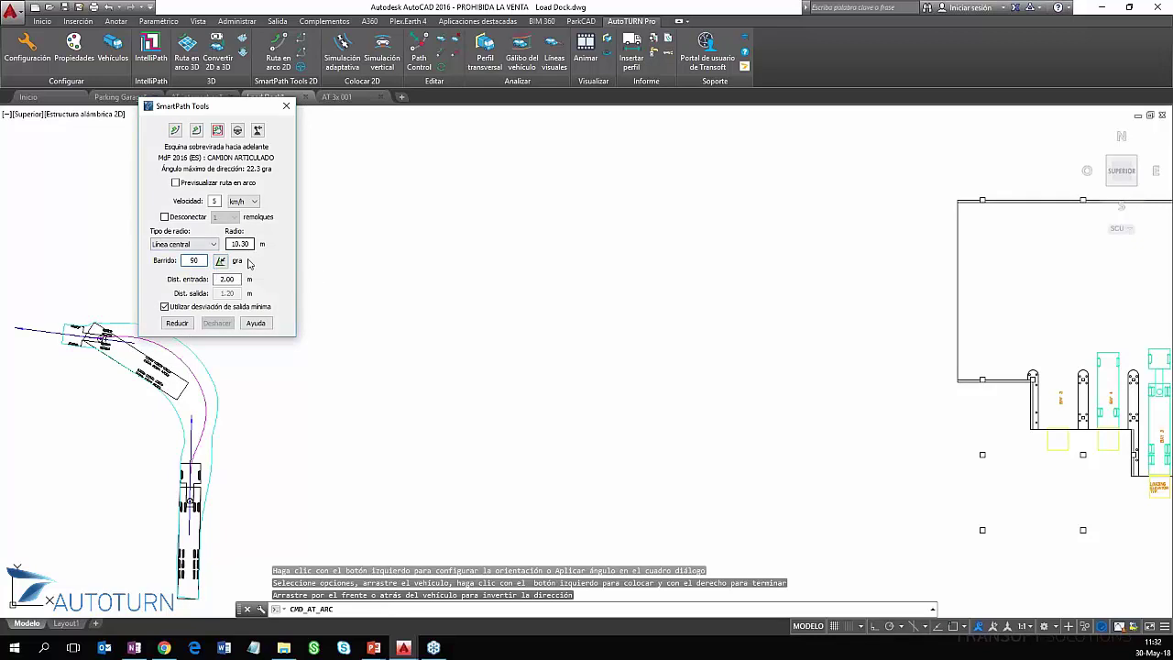
{"action": "key", "text": "Return"}
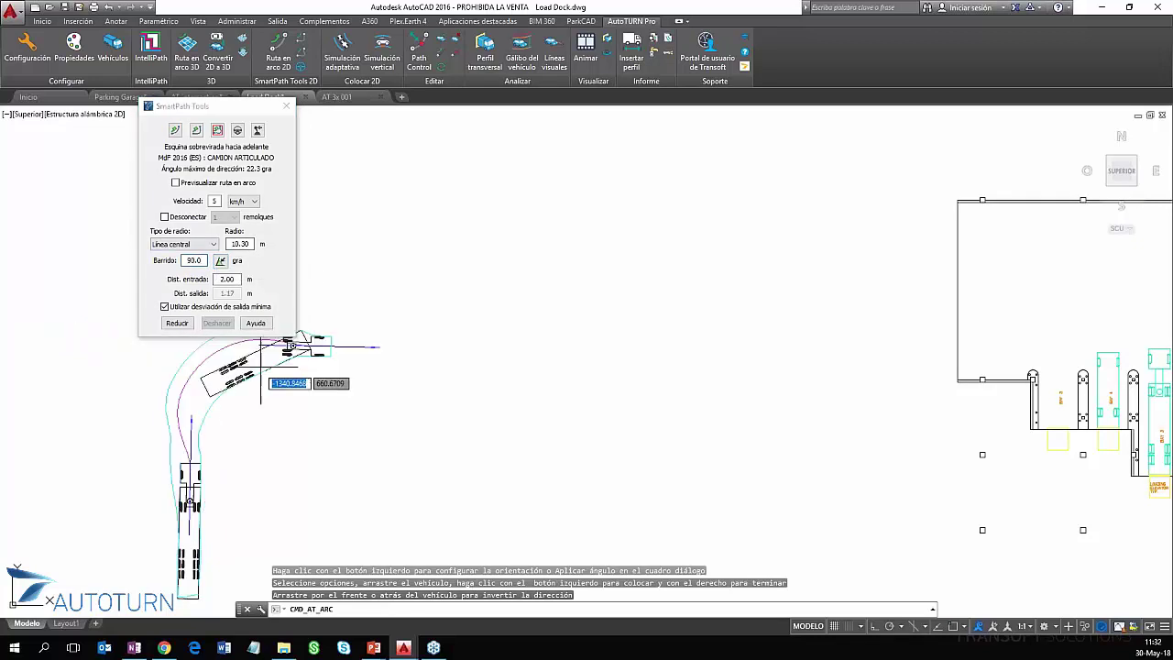
{"action": "middle_click_drag", "start_coordinate": [241, 413], "coordinate": [241, 452]}
{"action": "left_click", "coordinate": [197, 131]}
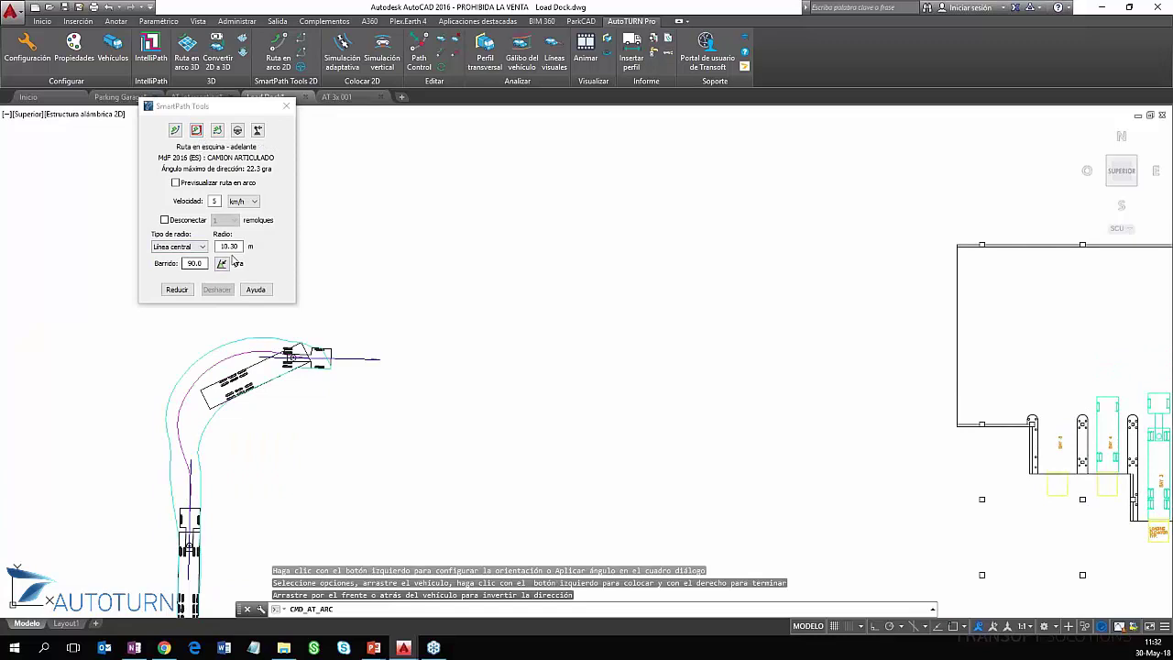
{"action": "left_click", "coordinate": [222, 264]}
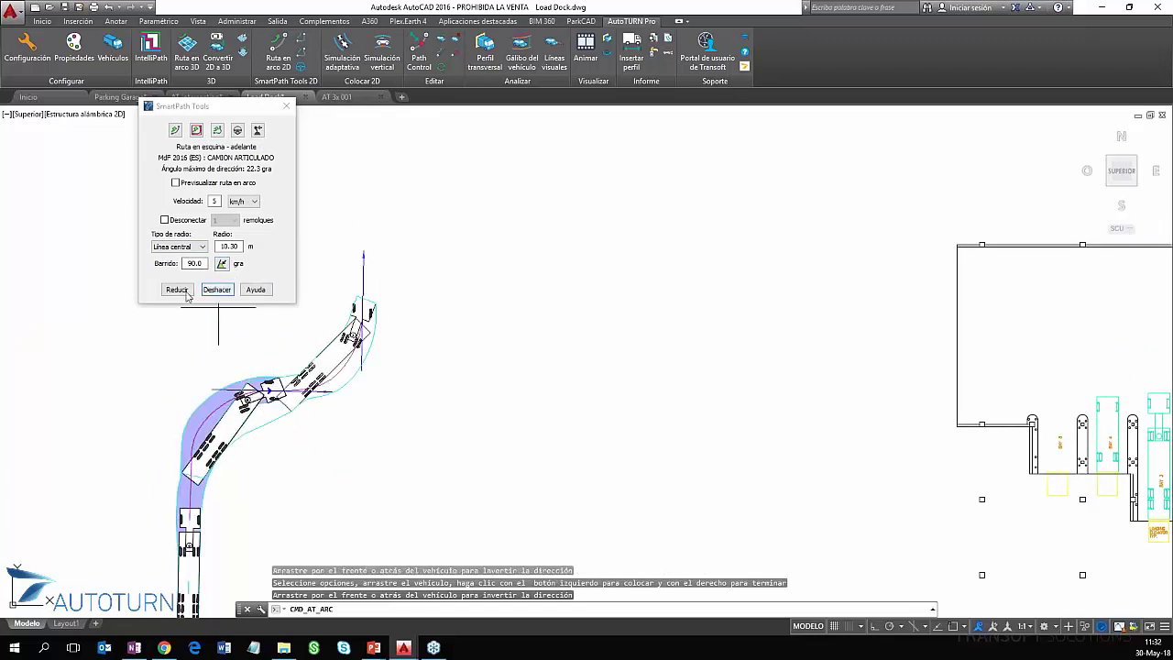
{"action": "left_click", "coordinate": [218, 290]}
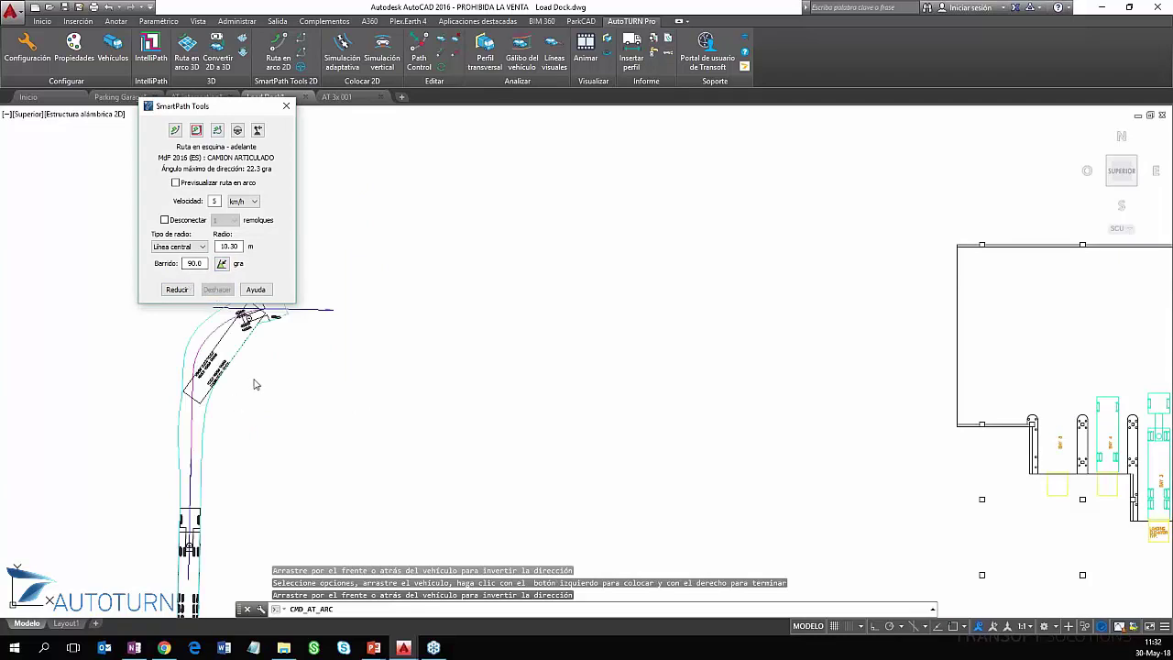
- Re-commit the 90° right turn heading east and finish the swept path
{"action": "scroll", "coordinate": [251, 421], "scroll_direction": "down", "scroll_amount": 2}
{"action": "scroll", "coordinate": [254, 385], "scroll_direction": "up", "scroll_amount": 2}
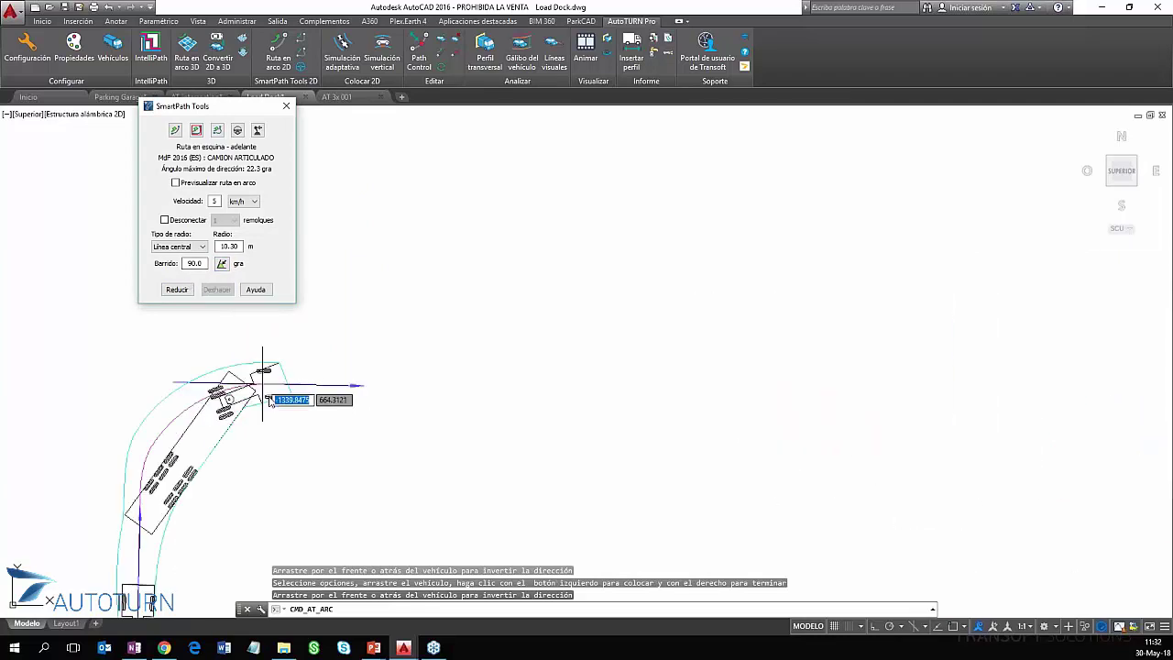
{"action": "scroll", "coordinate": [541, 387], "scroll_direction": "down", "scroll_amount": 2}
{"action": "scroll", "coordinate": [536, 431], "scroll_direction": "down", "scroll_amount": 2}
{"action": "scroll", "coordinate": [559, 422], "scroll_direction": "up", "scroll_amount": 2}
{"action": "scroll", "coordinate": [565, 431], "scroll_direction": "up", "scroll_amount": 2}
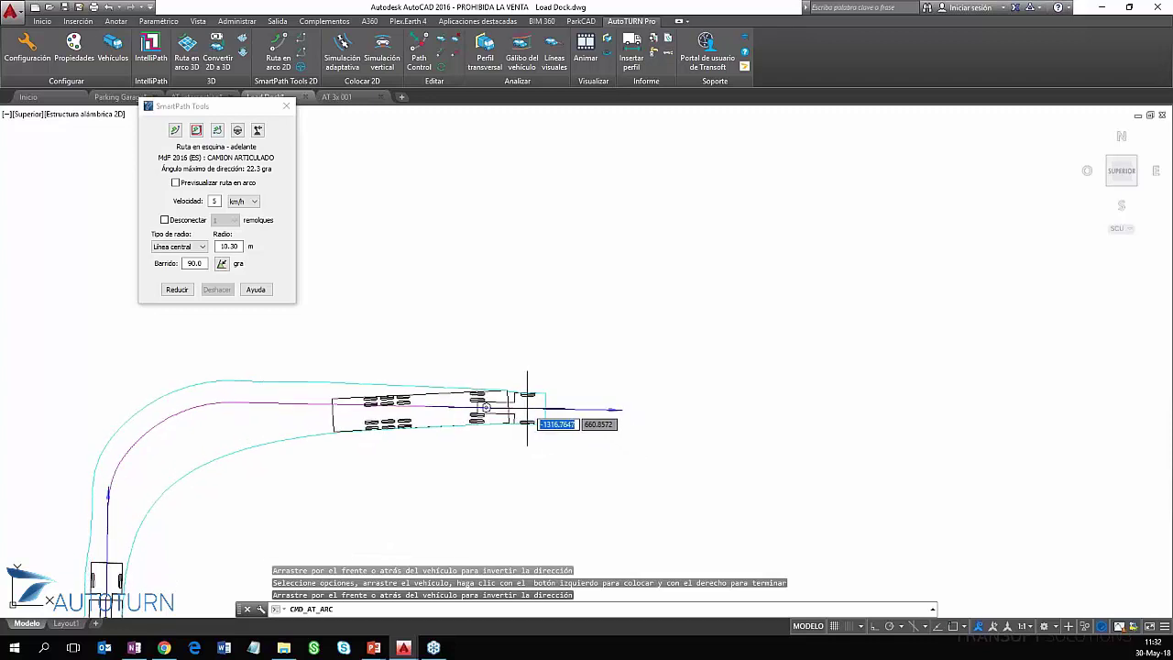
{"action": "scroll", "coordinate": [527, 404], "scroll_direction": "down", "scroll_amount": 2}
{"action": "left_click", "coordinate": [527, 404]}
{"action": "right_click", "coordinate": [531, 413]}
{"action": "middle_click_drag", "start_coordinate": [534, 416], "coordinate": [365, 314]}
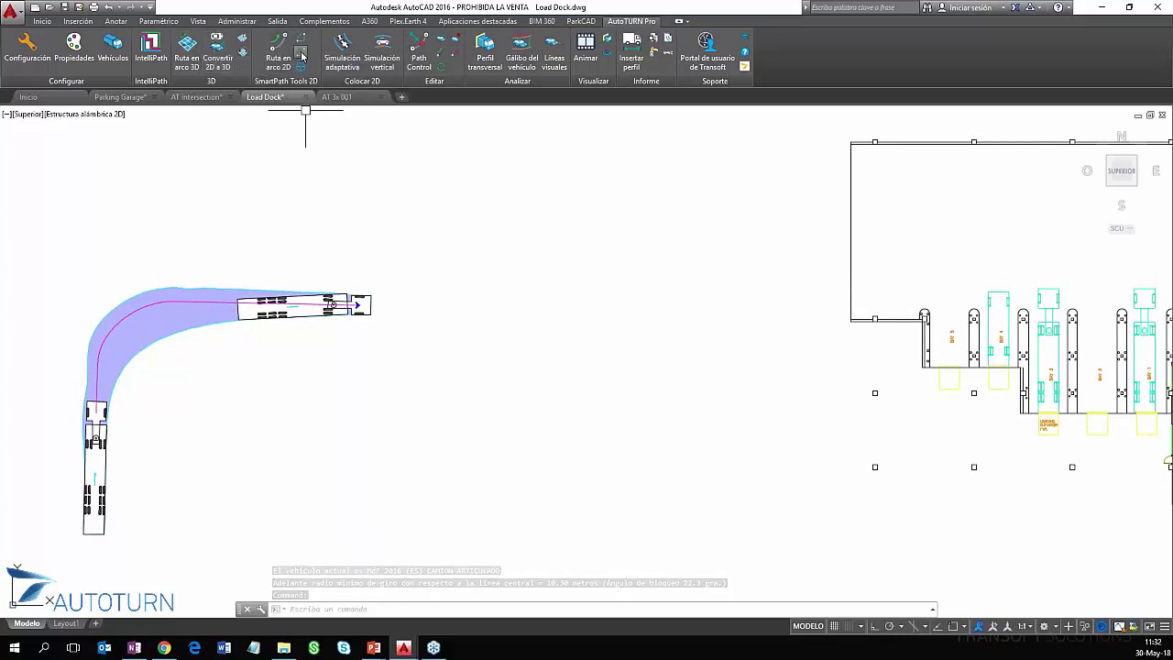
- Place a second truck for an oversteer corner with 90° angle and 4.00 m entry distance
{"action": "left_click", "coordinate": [300, 57]}
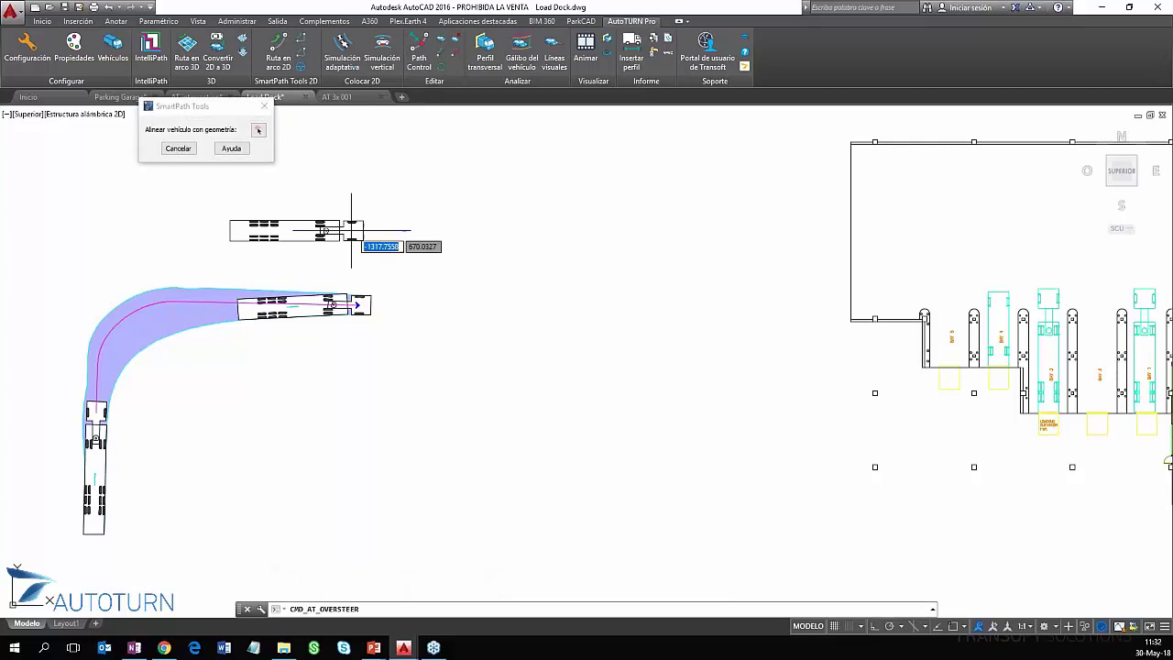
{"action": "left_click", "coordinate": [491, 513]}
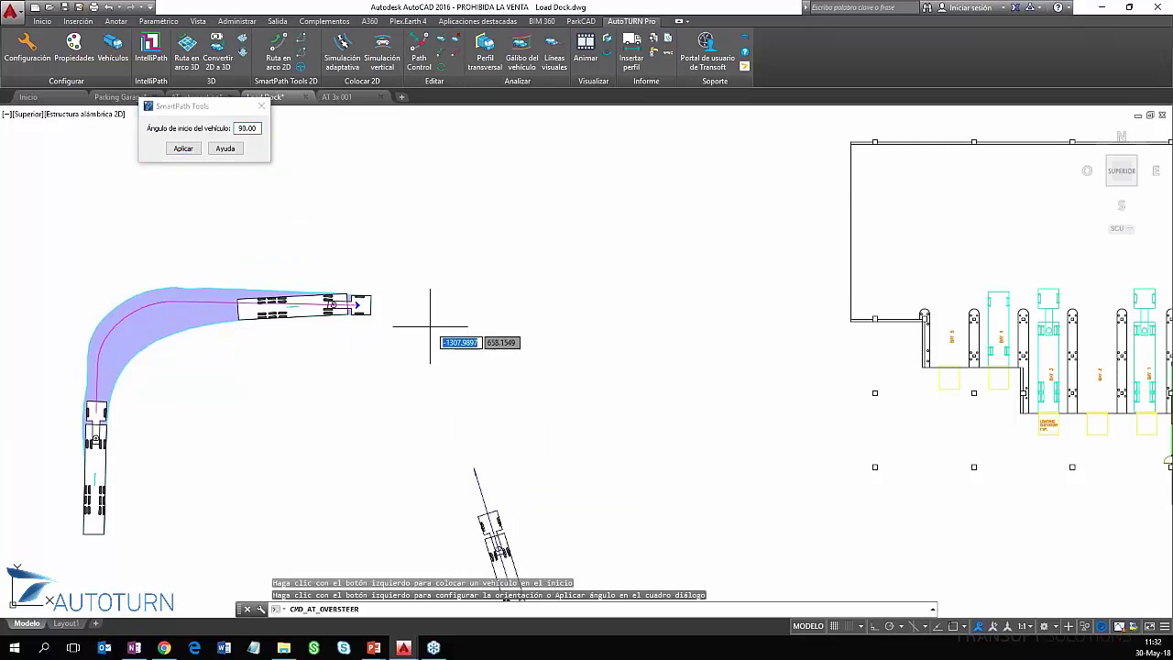
{"action": "left_click", "coordinate": [183, 149]}
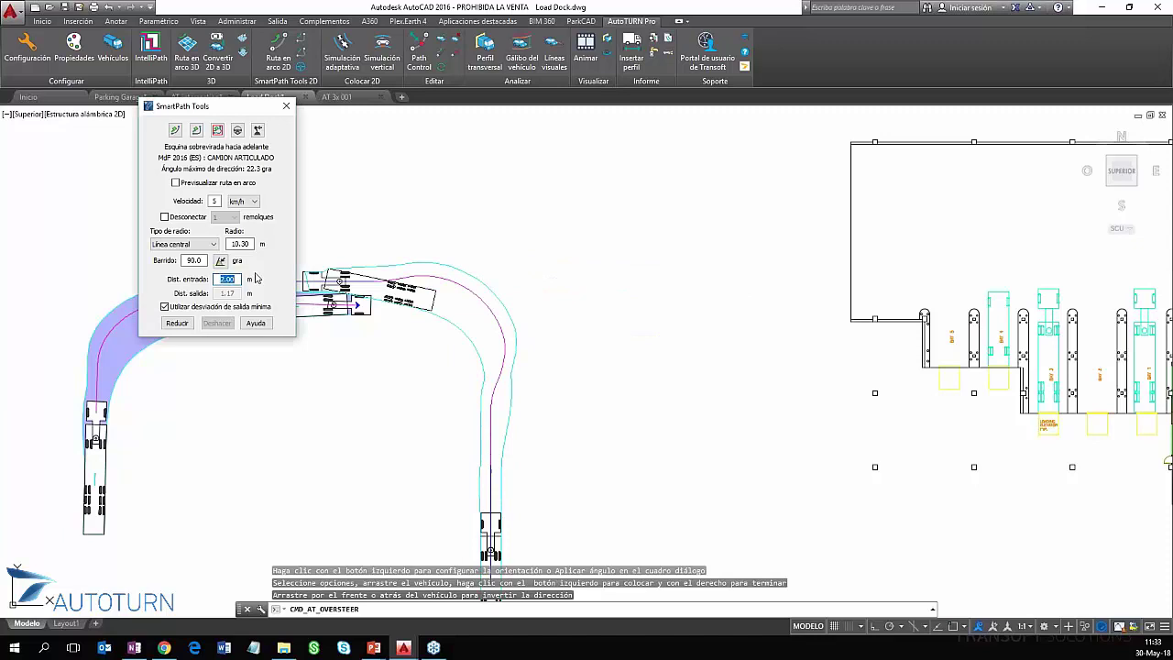
{"action": "type", "text": "4"}
{"action": "key", "text": "Return"}
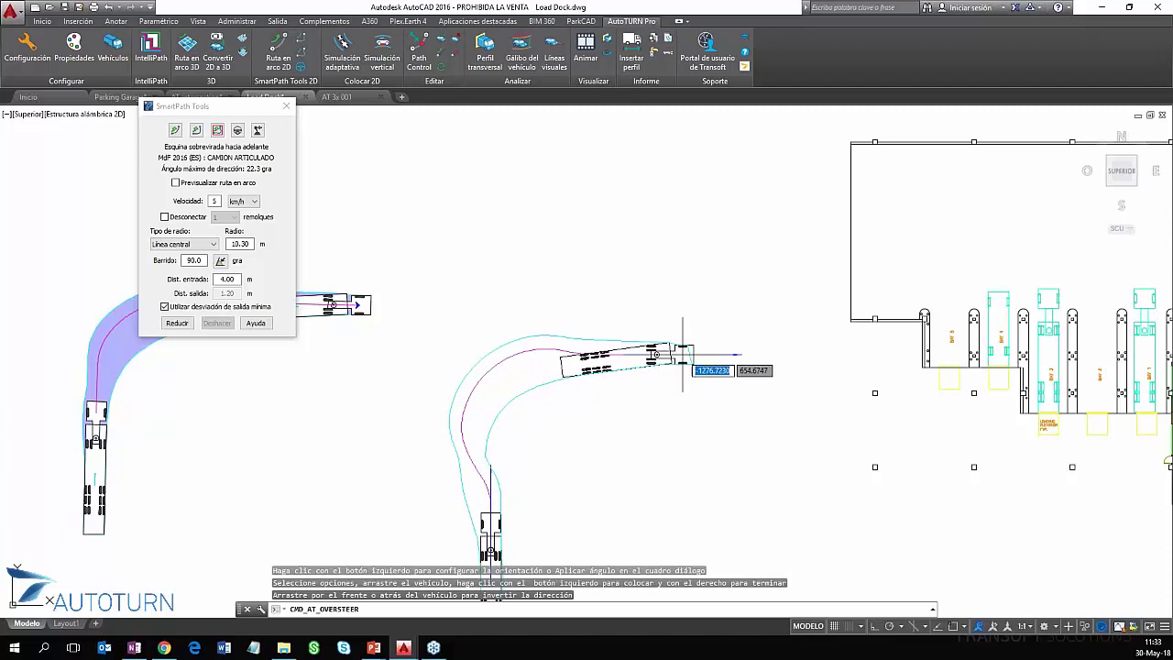
{"action": "left_click", "coordinate": [683, 349]}
{"action": "right_click", "coordinate": [637, 431]}
{"action": "left_click", "coordinate": [587, 609]}
{"action": "type", "text": "Lline"}
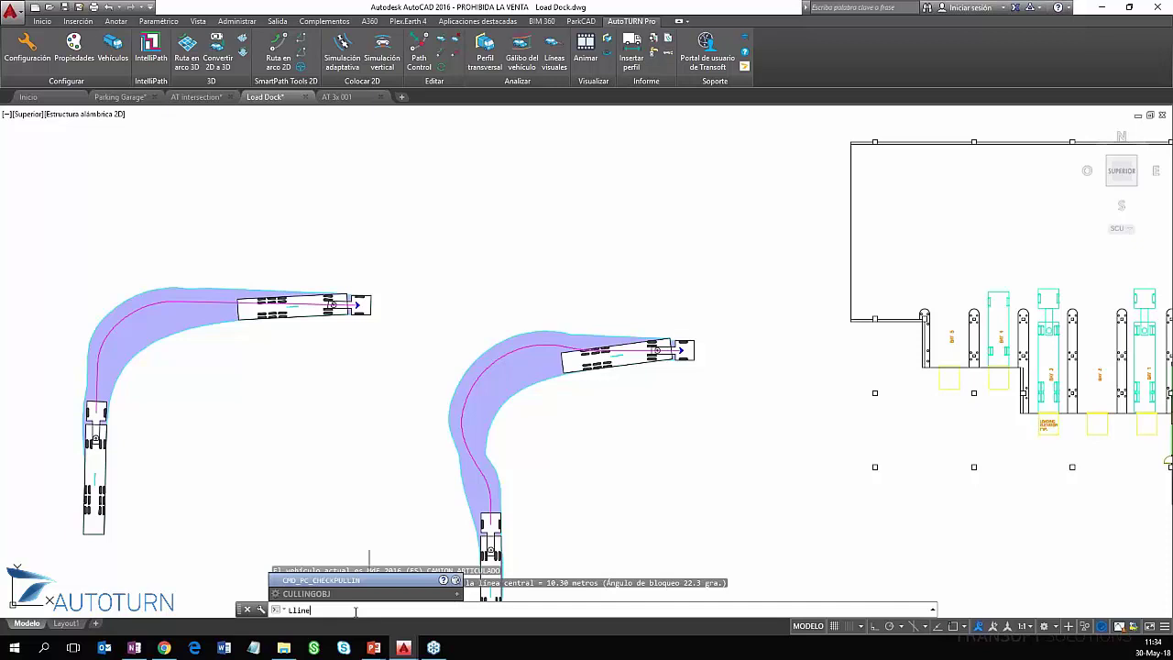
- Draw a line from the truck's rear north to the corner, then east to its front
{"action": "key", "text": "Return"}
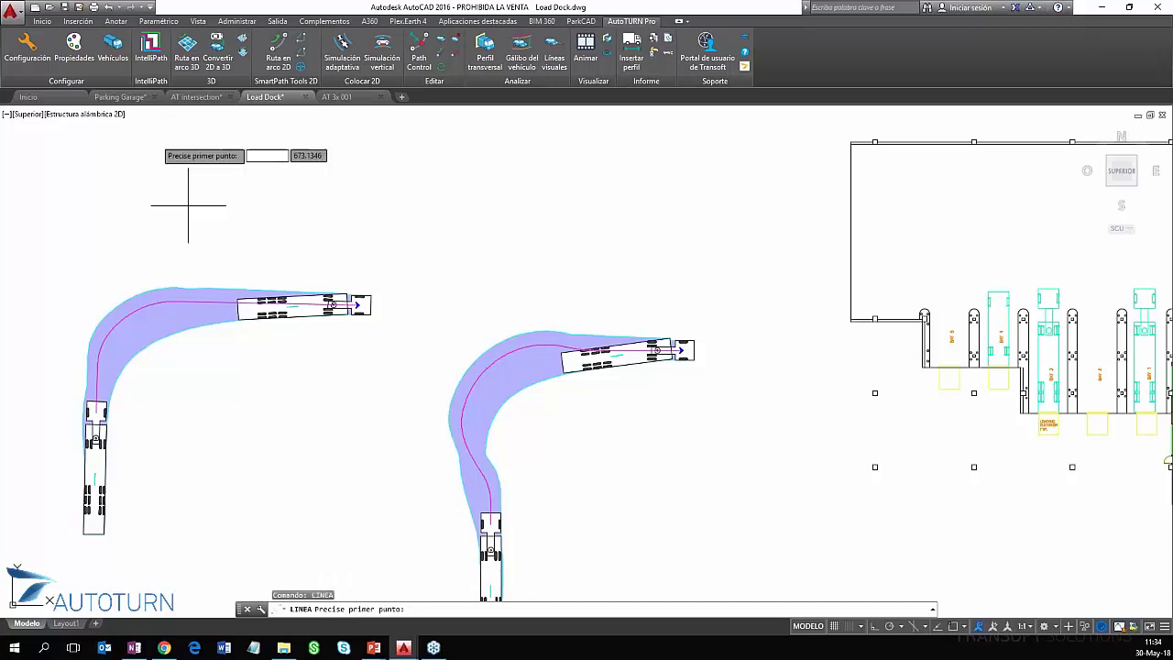
{"action": "left_click", "coordinate": [491, 488]}
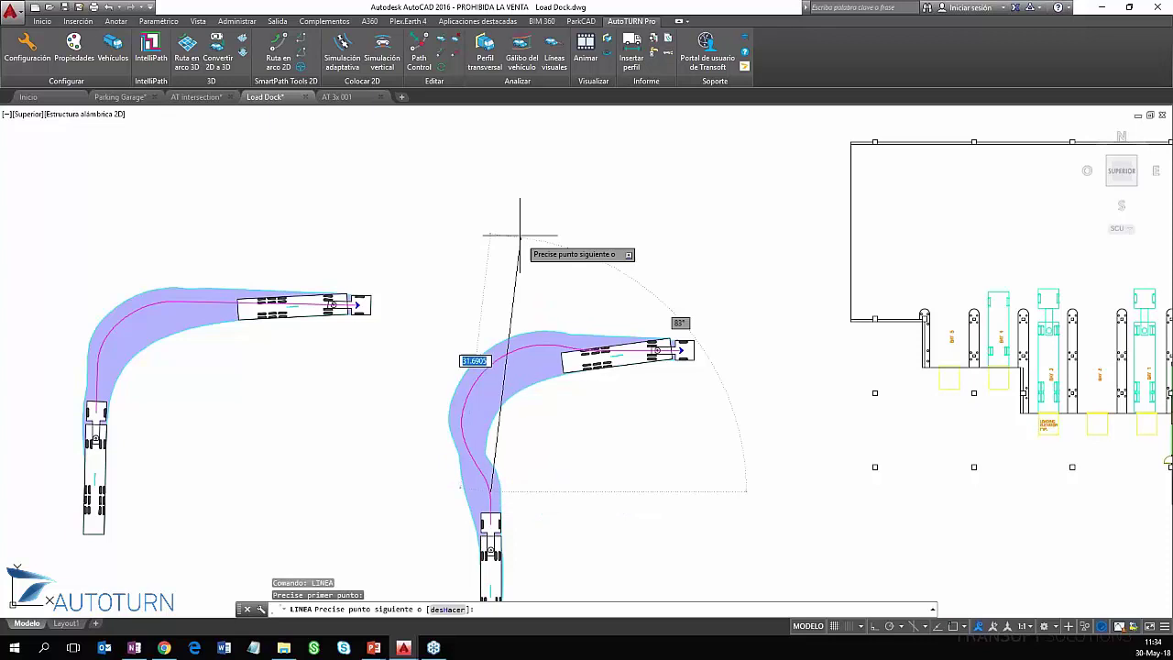
{"action": "left_click", "coordinate": [494, 360]}
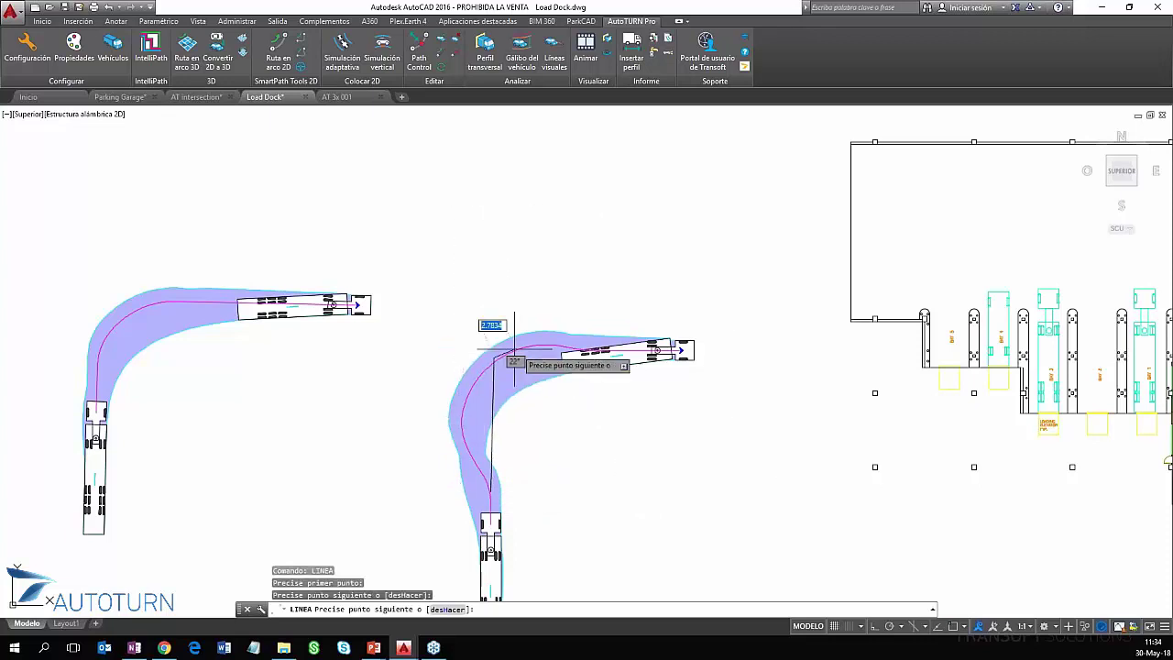
{"action": "left_click", "coordinate": [669, 358]}
{"action": "right_click", "coordinate": [695, 358]}
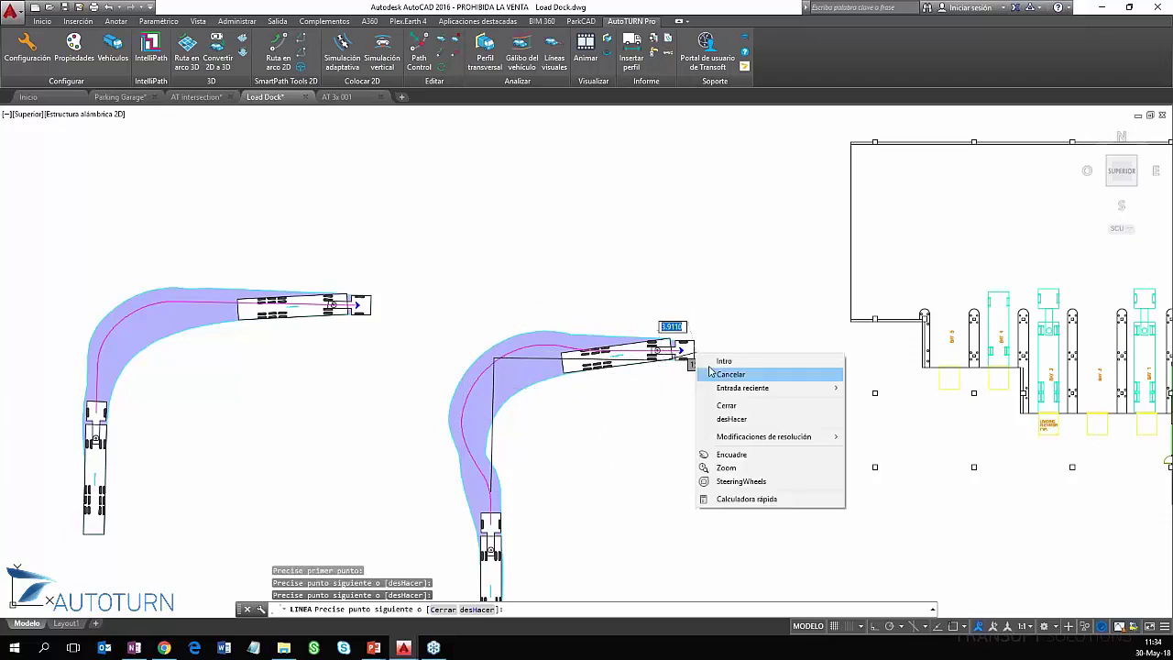
{"action": "left_click", "coordinate": [720, 361]}
{"action": "scroll", "coordinate": [530, 433], "scroll_direction": "up", "scroll_amount": 2}
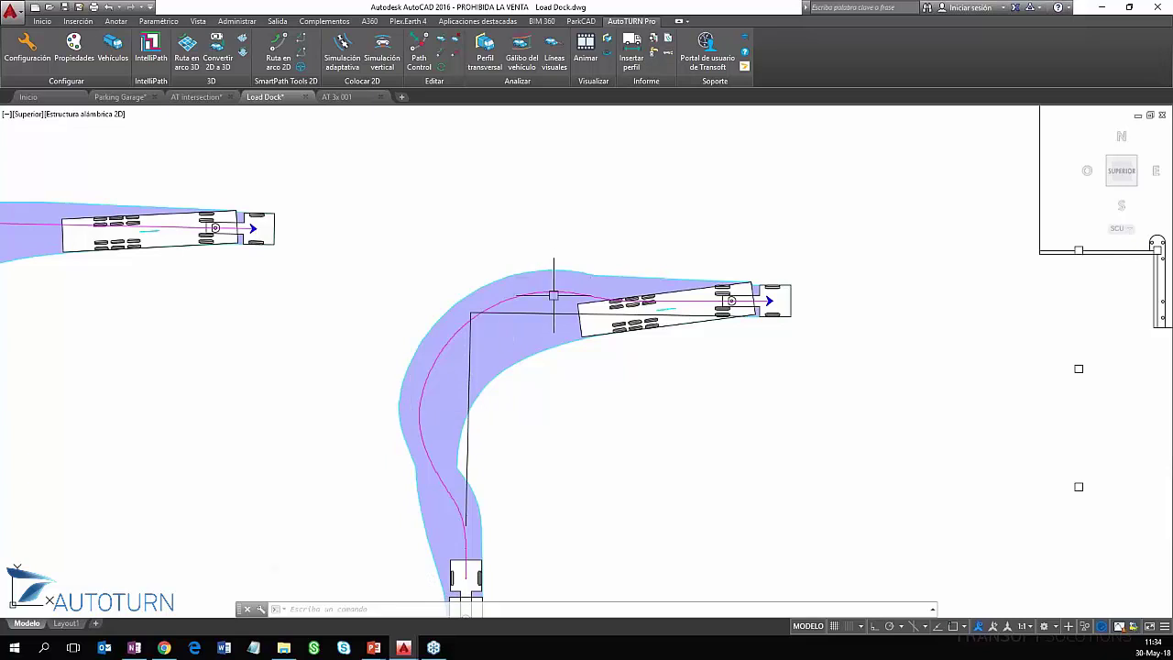
{"action": "scroll", "coordinate": [545, 343], "scroll_direction": "down", "scroll_amount": 2}
{"action": "scroll", "coordinate": [123, 314], "scroll_direction": "up", "scroll_amount": 2}
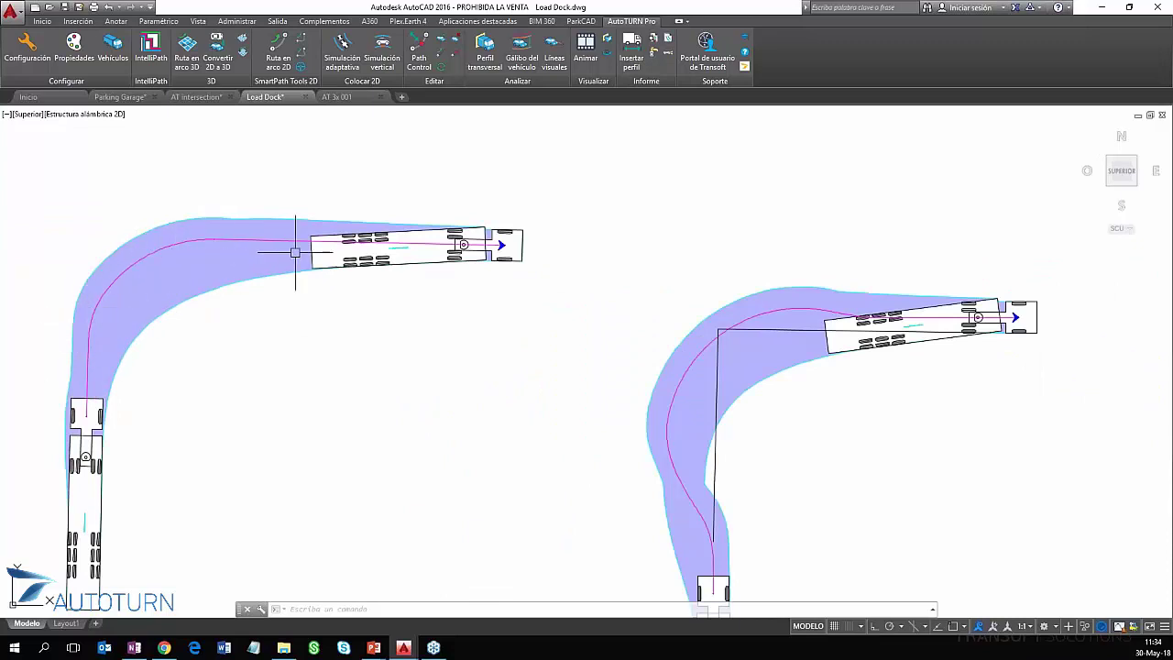
{"action": "scroll", "coordinate": [381, 266], "scroll_direction": "down", "scroll_amount": 2}
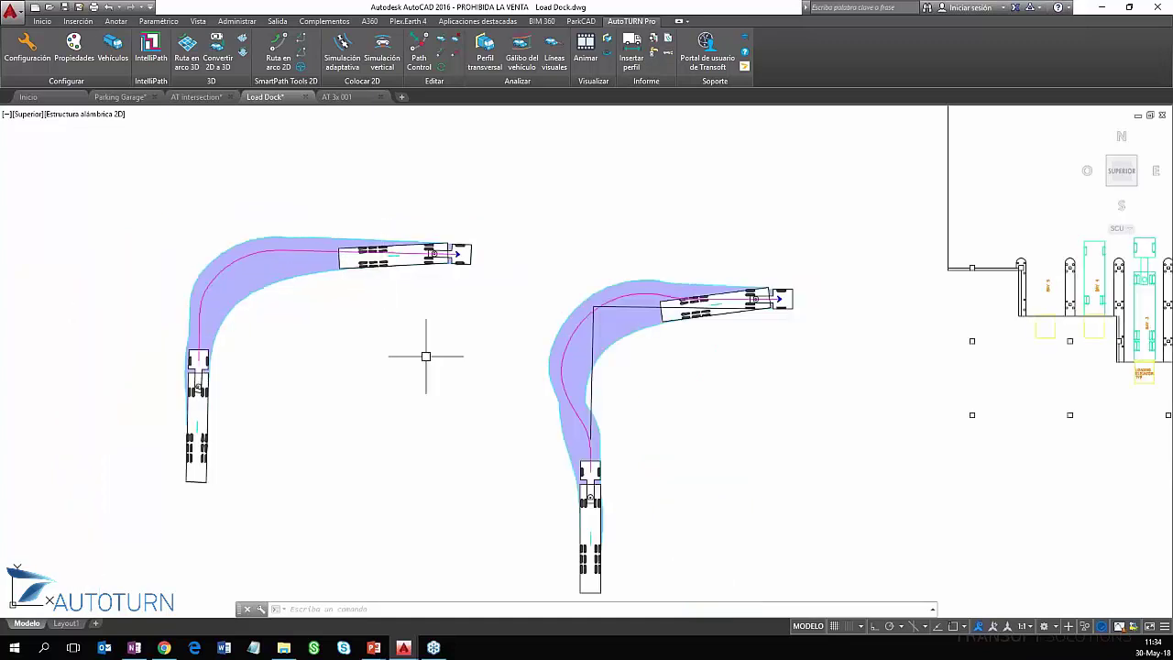
{"action": "middle_click_drag", "start_coordinate": [425, 349], "coordinate": [354, 322]}
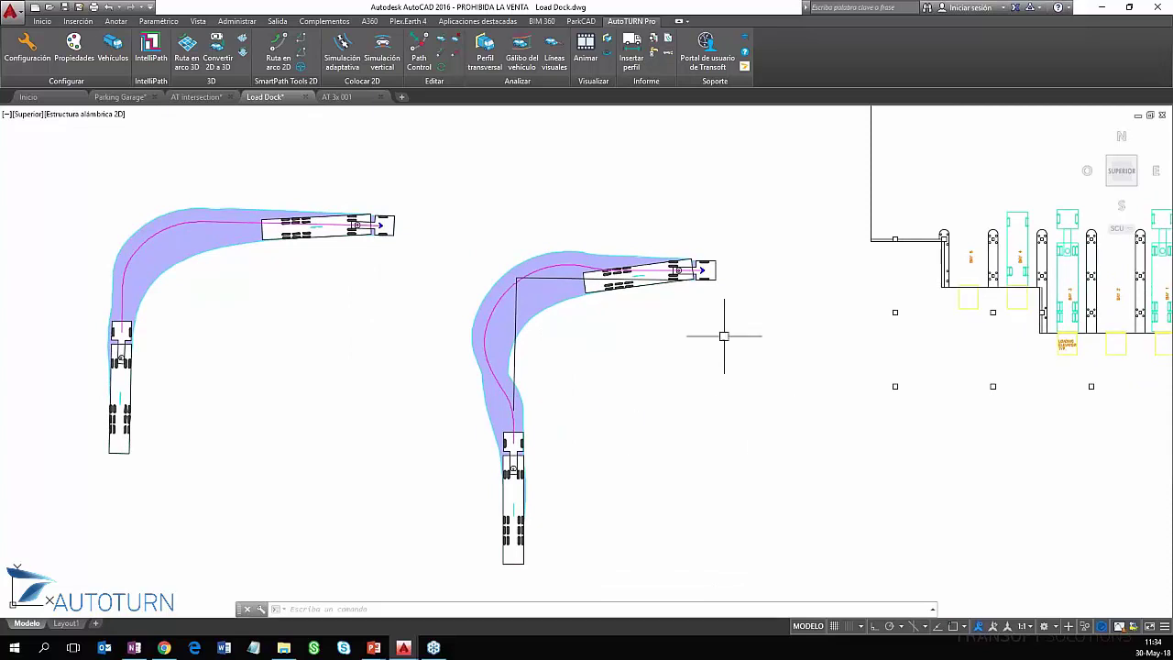
{"action": "scroll", "coordinate": [760, 412], "scroll_direction": "down", "scroll_amount": 2}
{"action": "middle_click_drag", "start_coordinate": [867, 397], "coordinate": [578, 419]}
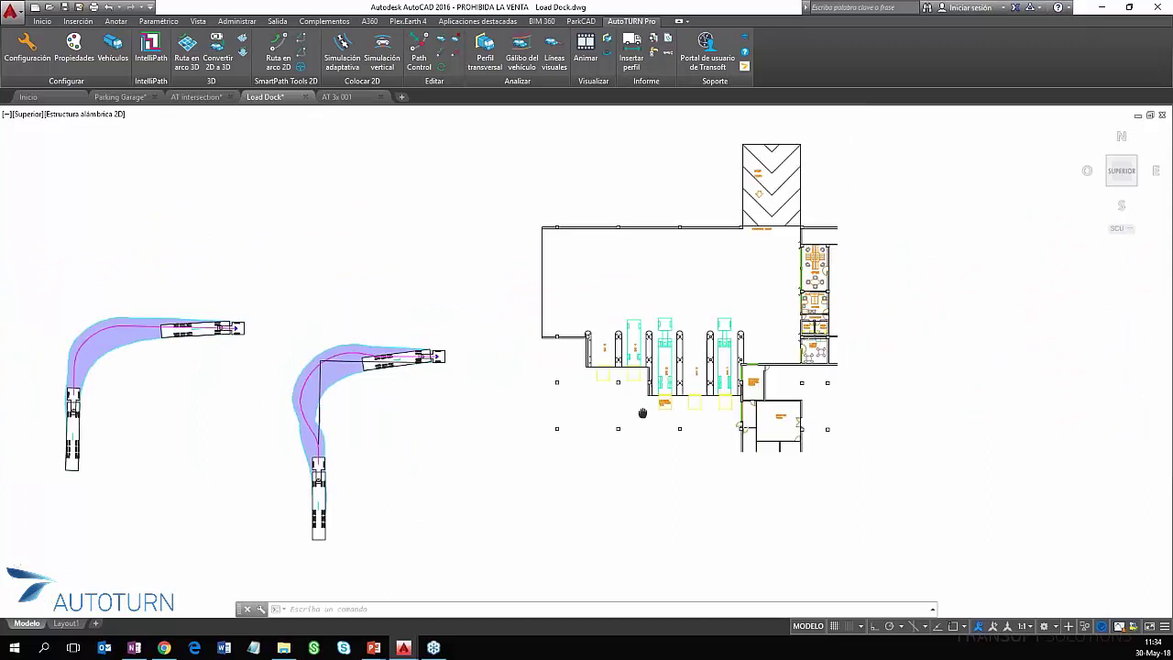
{"action": "scroll", "coordinate": [412, 402], "scroll_direction": "down", "scroll_amount": 2}
{"action": "scroll", "coordinate": [577, 310], "scroll_direction": "up", "scroll_amount": 2}
{"action": "scroll", "coordinate": [265, 400], "scroll_direction": "down", "scroll_amount": 2}
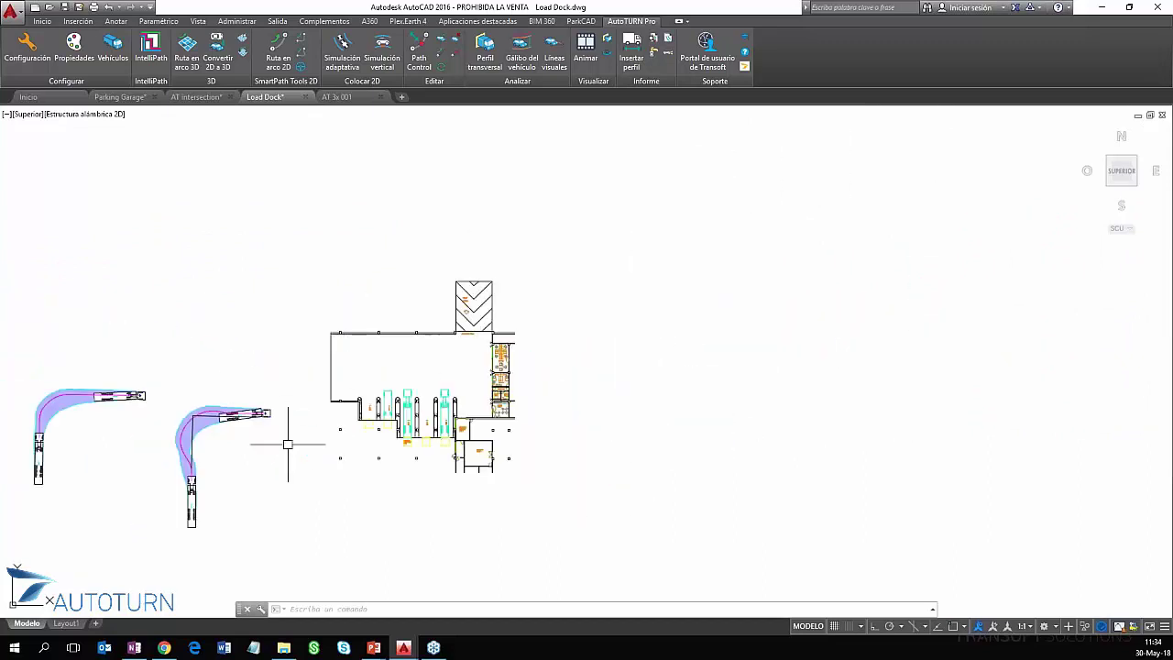
- Select and delete both previous swept paths
{"action": "left_click", "coordinate": [13, 365]}
{"action": "left_click", "coordinate": [297, 550]}
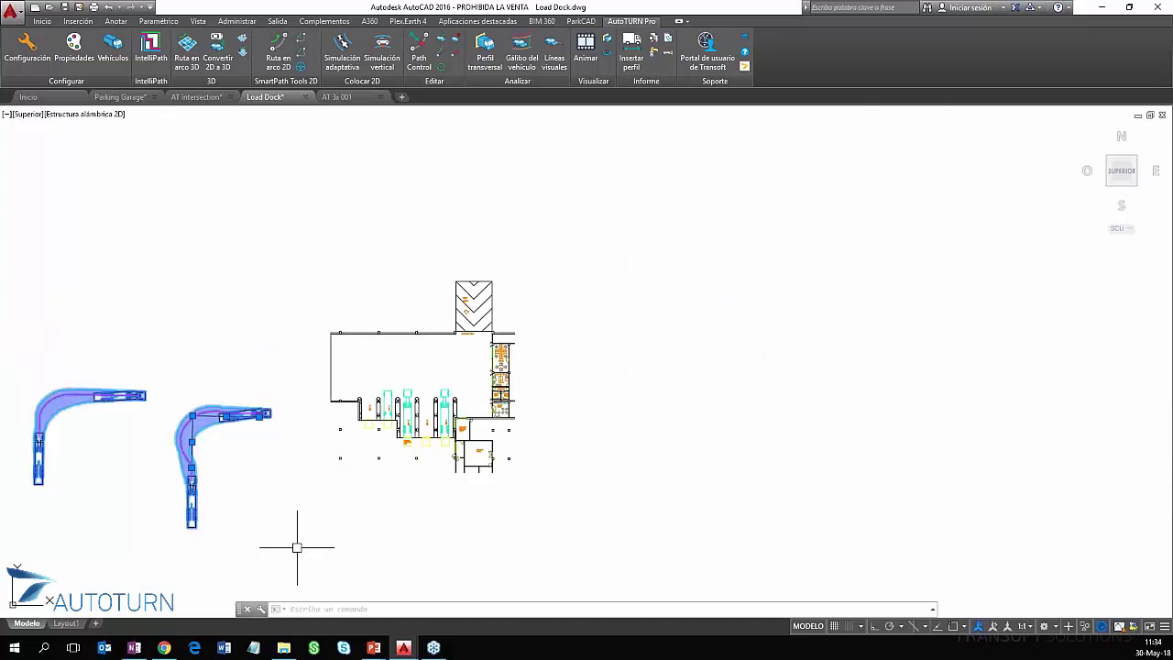
{"action": "key", "text": "Delete"}
- Zoom and pan to bring the overhead door and down ramp into view
{"action": "scroll", "coordinate": [528, 353], "scroll_direction": "up", "scroll_amount": 2}
{"action": "scroll", "coordinate": [535, 355], "scroll_direction": "up", "scroll_amount": 2}
{"action": "mouse_move", "coordinate": [541, 356]}
{"action": "middle_mouse_down"}
{"action": "mouse_move", "coordinate": [666, 304]}
{"action": "mouse_move", "coordinate": [821, 326]}
{"action": "middle_mouse_up"}
{"action": "scroll", "coordinate": [832, 330], "scroll_direction": "down", "scroll_amount": 2}
{"action": "scroll", "coordinate": [836, 327], "scroll_direction": "up", "scroll_amount": 2}
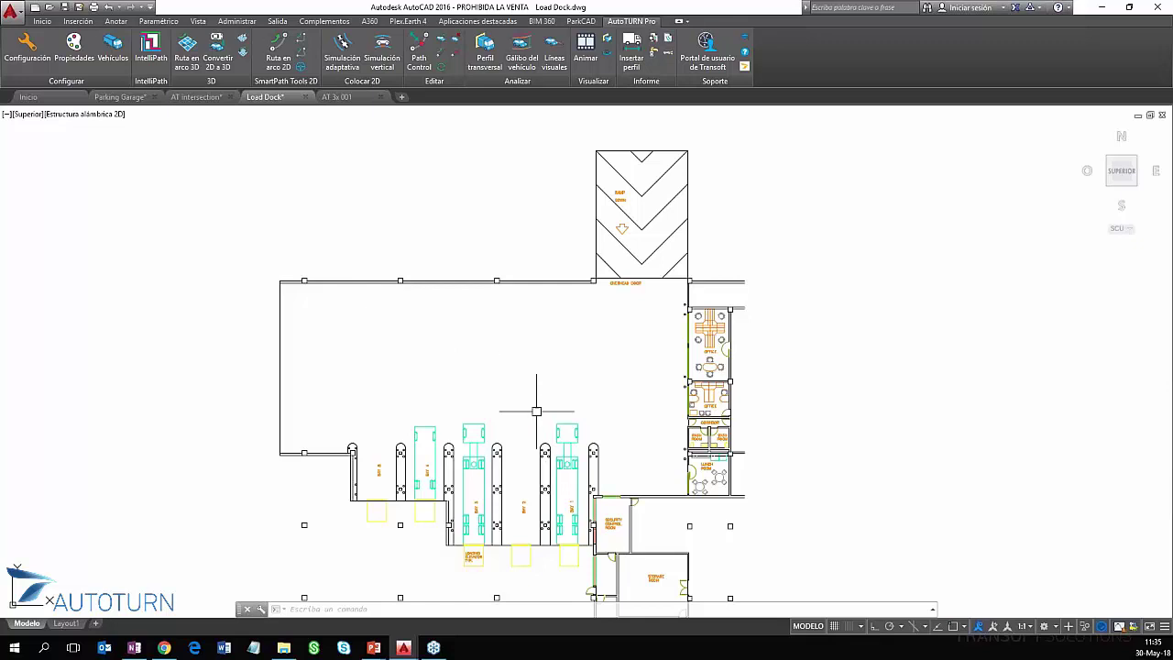
{"action": "scroll", "coordinate": [534, 520], "scroll_direction": "up", "scroll_amount": 2}
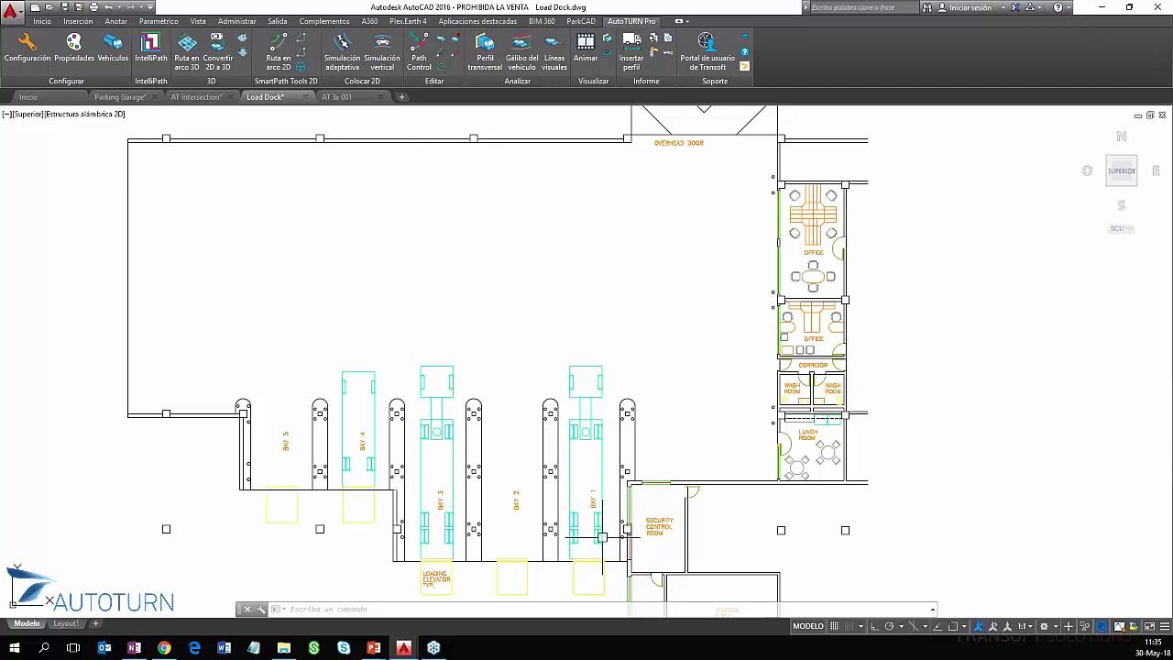
{"action": "scroll", "coordinate": [810, 294], "scroll_direction": "down", "scroll_amount": 2}
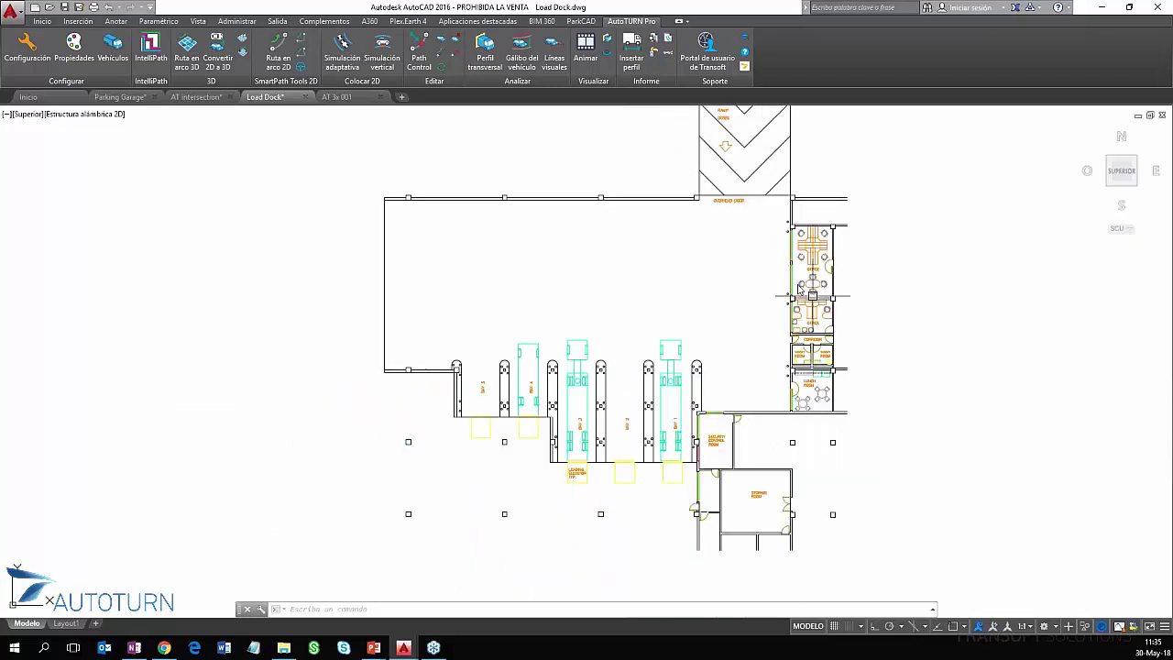
{"action": "middle_click_drag", "start_coordinate": [736, 254], "coordinate": [676, 380]}
{"action": "scroll", "coordinate": [684, 342], "scroll_direction": "up", "scroll_amount": 1}
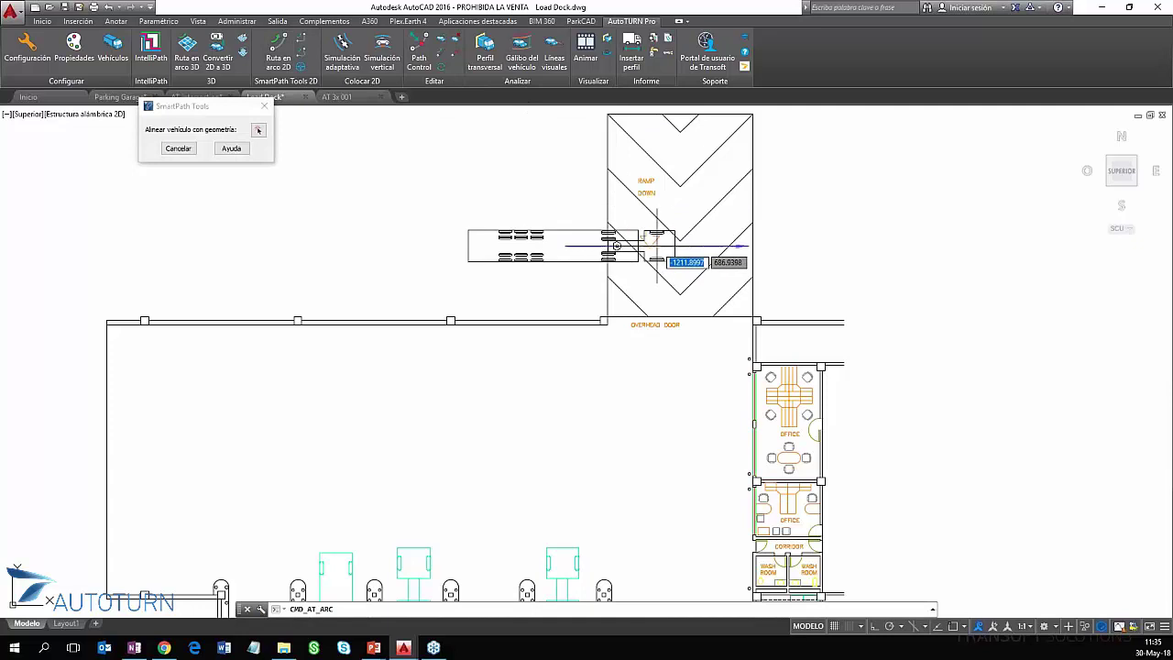
- Place the truck on the ramp at 90° and drive a 110° forward corner turn
{"action": "left_click", "coordinate": [642, 197]}
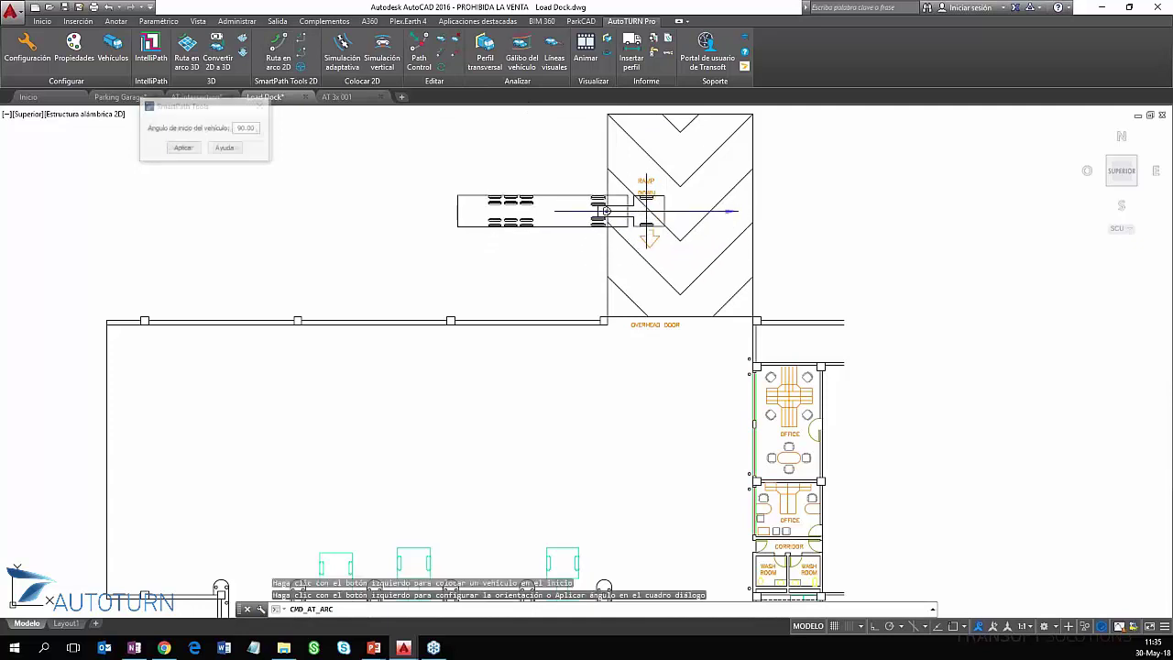
{"action": "left_click", "coordinate": [648, 325]}
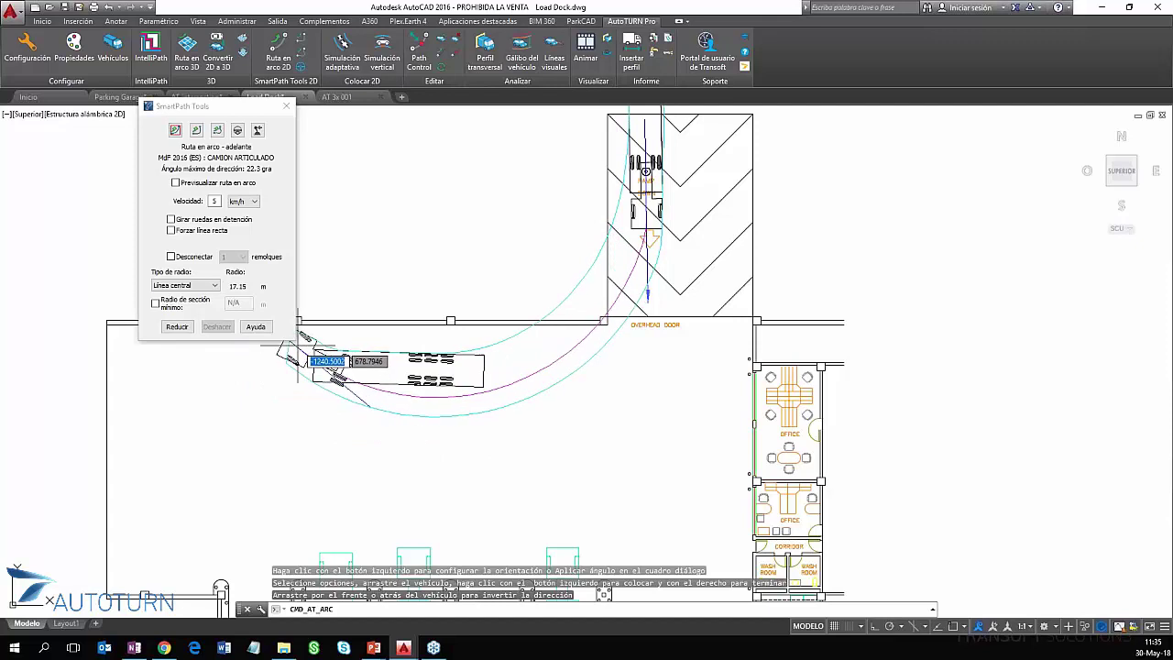
{"action": "left_click", "coordinate": [197, 132]}
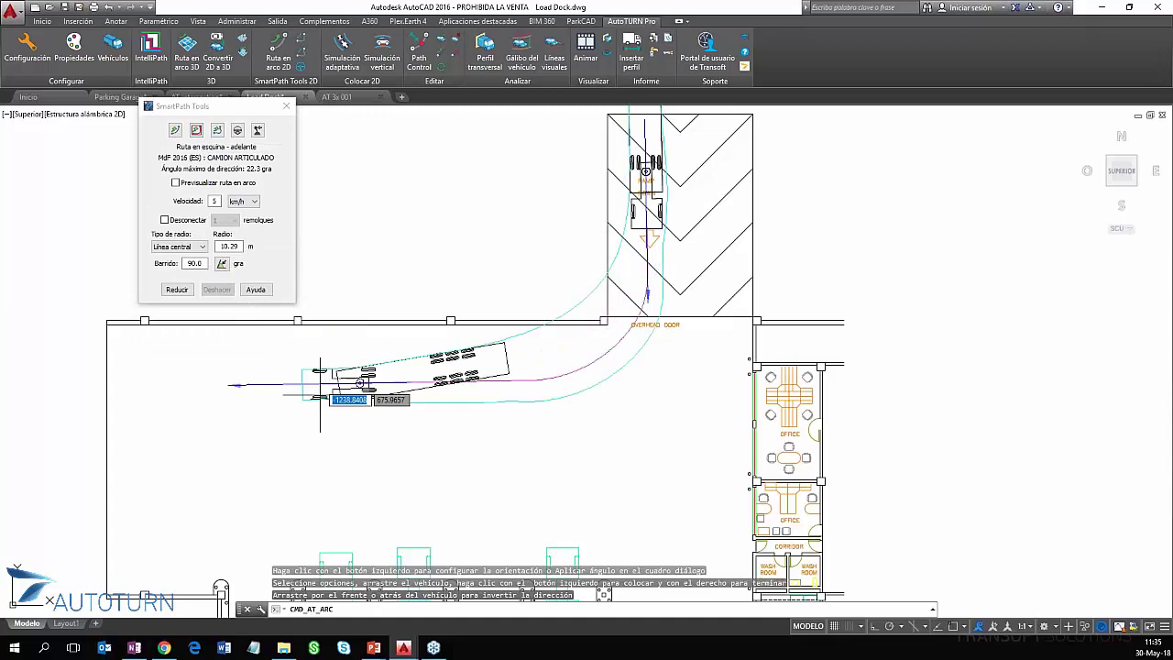
{"action": "double_click", "coordinate": [191, 263]}
{"action": "type", "text": "110"}
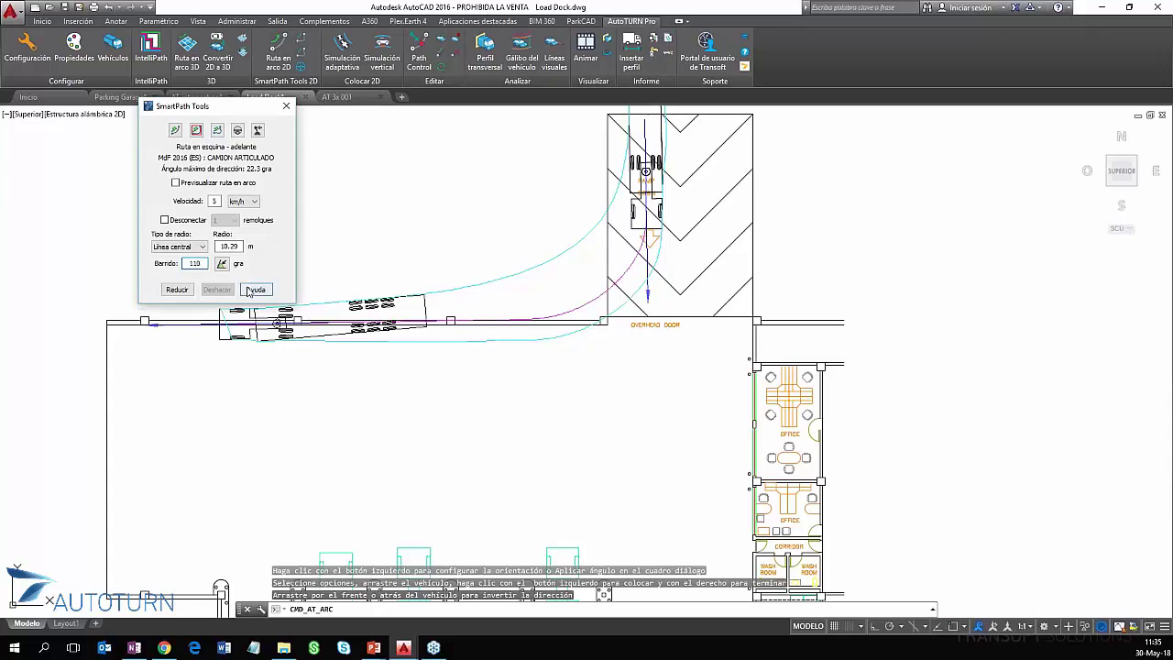
{"action": "key", "text": "Return"}
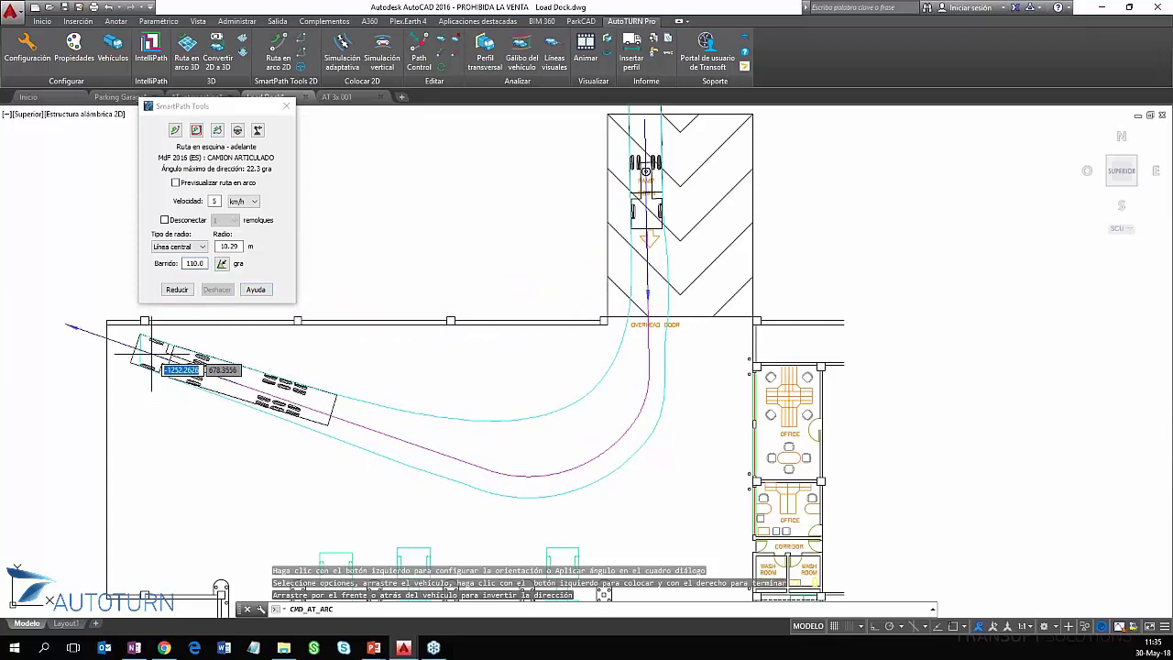
{"action": "left_click", "coordinate": [68, 326]}
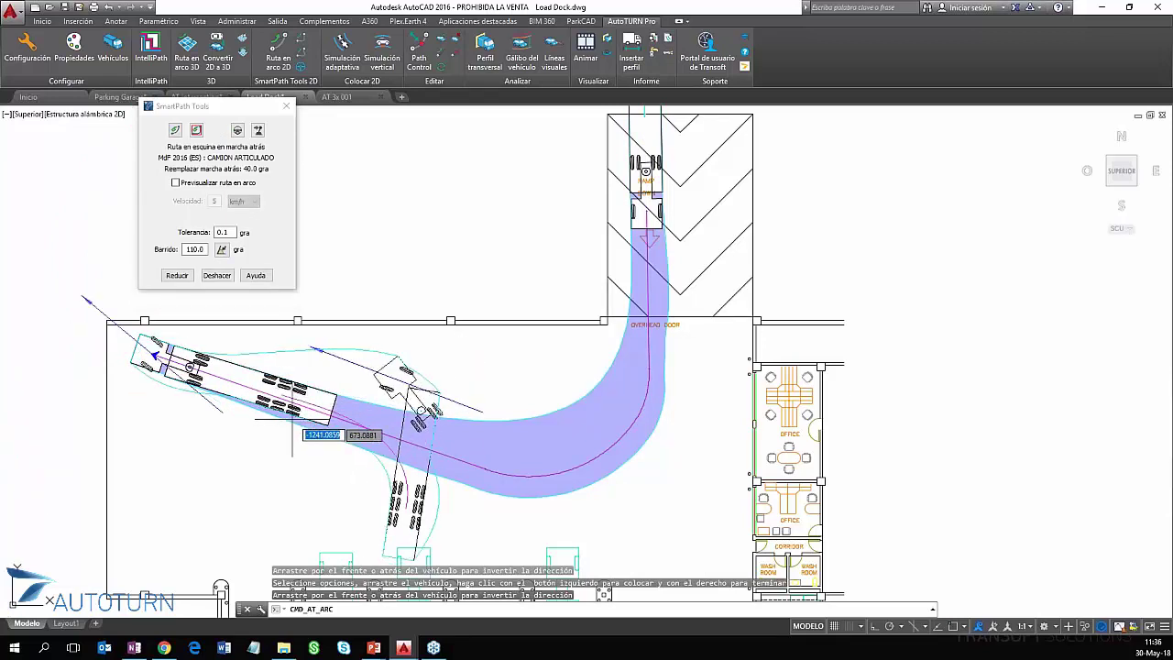
- Add a reversing corner segment from the end of the 110° turn
{"action": "left_click", "coordinate": [330, 408]}
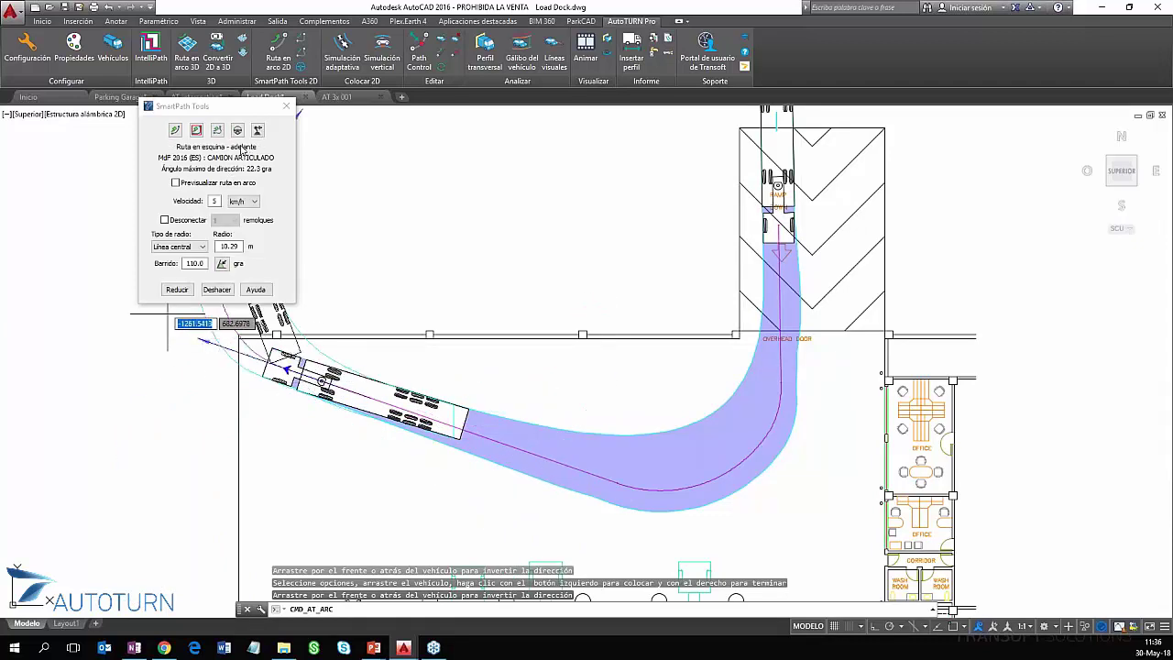
{"action": "left_click_drag", "start_coordinate": [243, 111], "coordinate": [666, 141]}
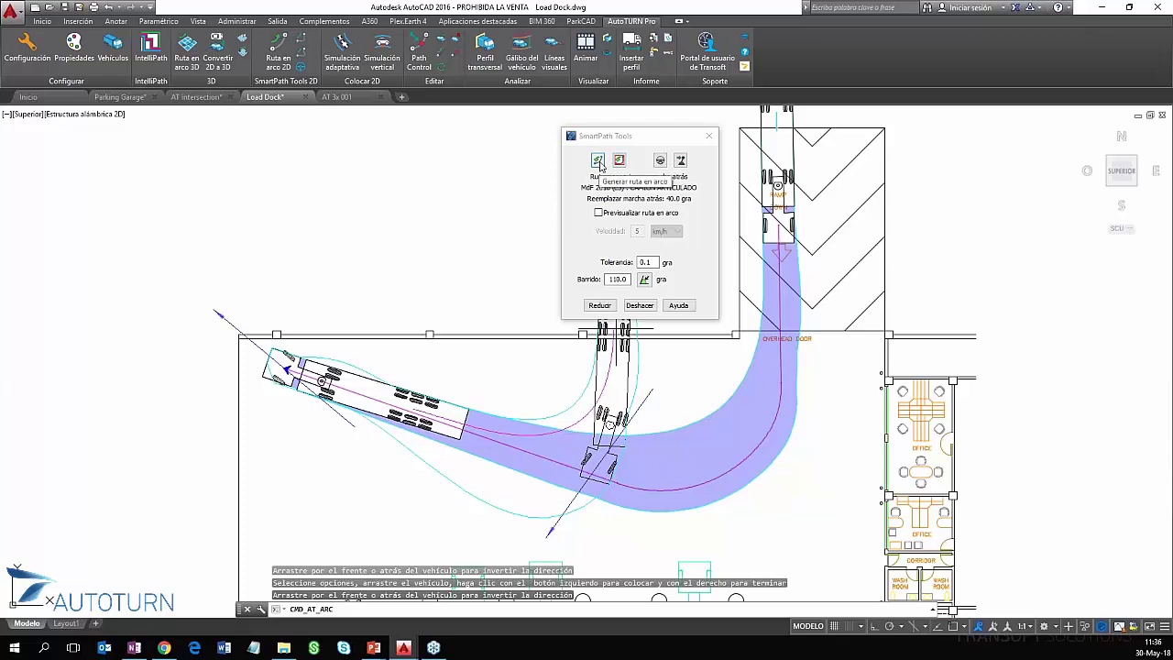
- Switch the reversing move to an arc path and pan toward the loading bays
{"action": "left_click", "coordinate": [597, 160]}
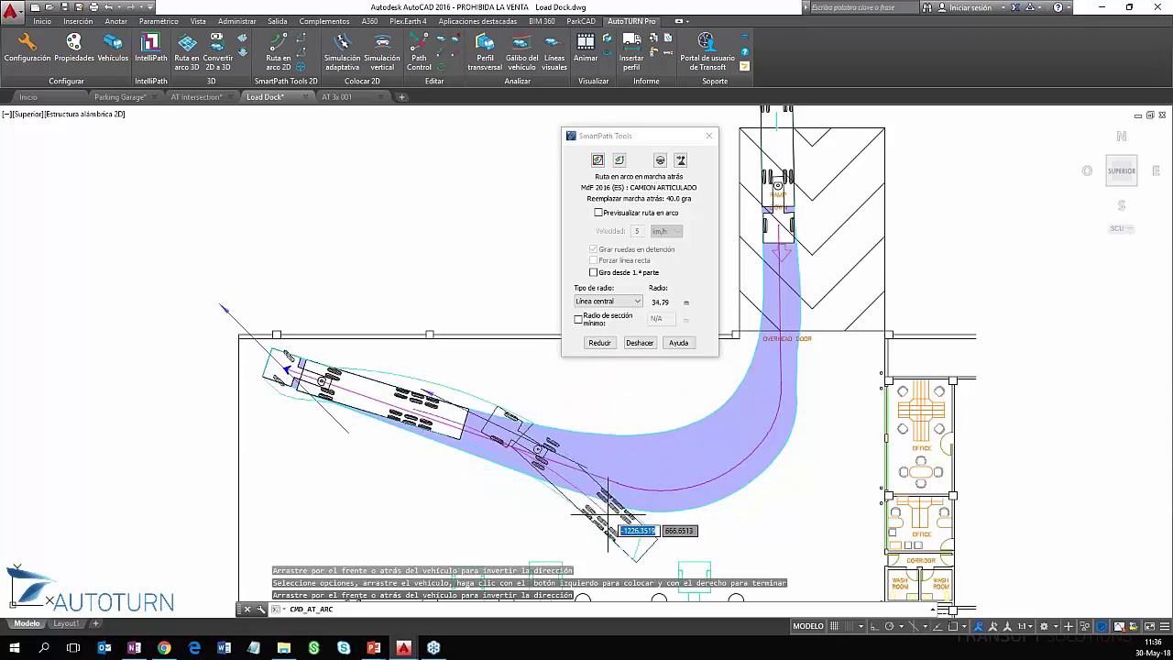
{"action": "mouse_move", "coordinate": [600, 506]}
{"action": "middle_mouse_down"}
{"action": "mouse_move", "coordinate": [427, 442]}
{"action": "mouse_move", "coordinate": [427, 400]}
{"action": "mouse_move", "coordinate": [395, 395]}
{"action": "middle_mouse_up"}
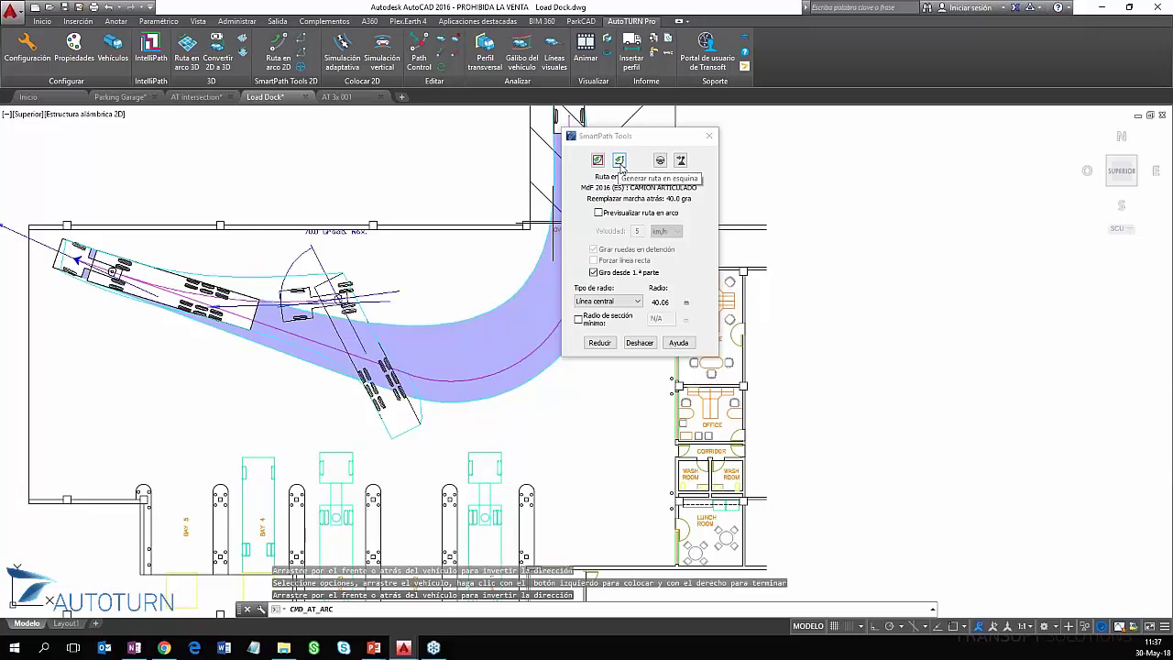
- Make the reverse a corner turn with its final angle taken from bay 2's line
{"action": "left_click", "coordinate": [619, 161]}
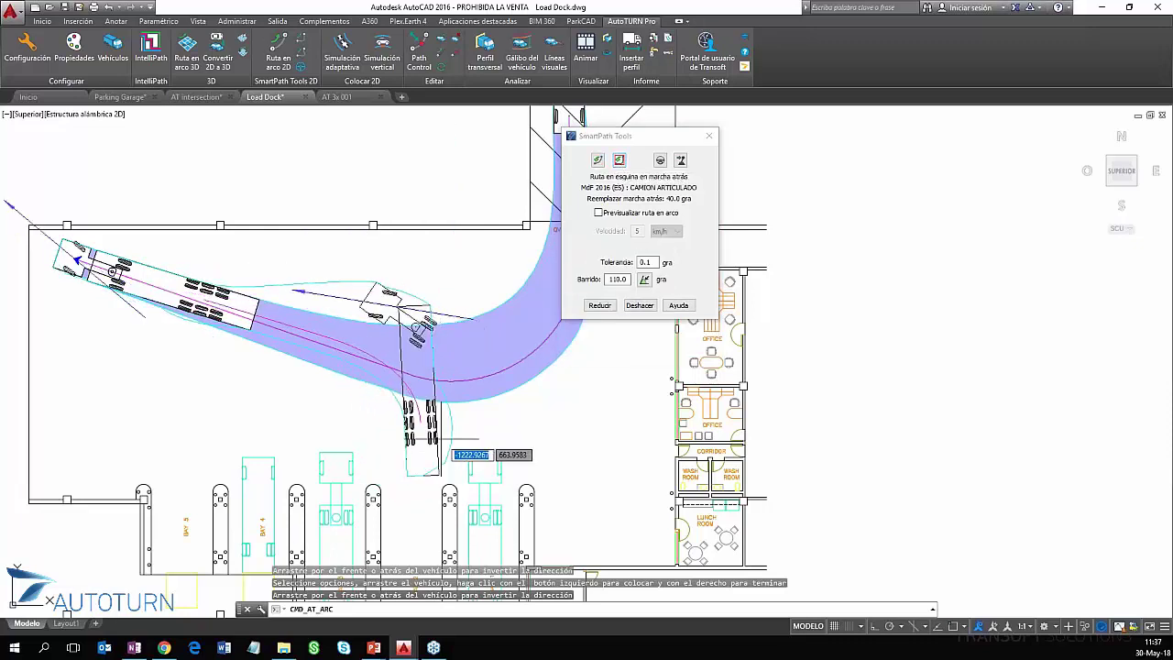
{"action": "scroll", "coordinate": [434, 432], "scroll_direction": "down", "scroll_amount": 2}
{"action": "scroll", "coordinate": [440, 417], "scroll_direction": "down", "scroll_amount": 1}
{"action": "scroll", "coordinate": [457, 387], "scroll_direction": "up", "scroll_amount": 2}
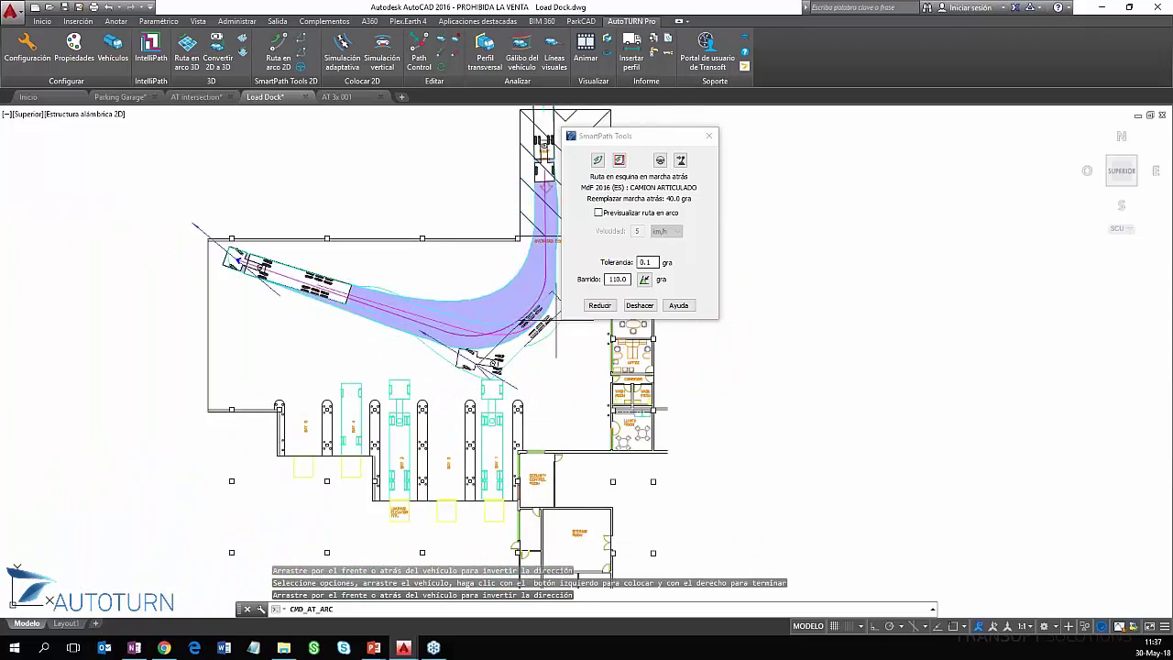
{"action": "left_click", "coordinate": [648, 283]}
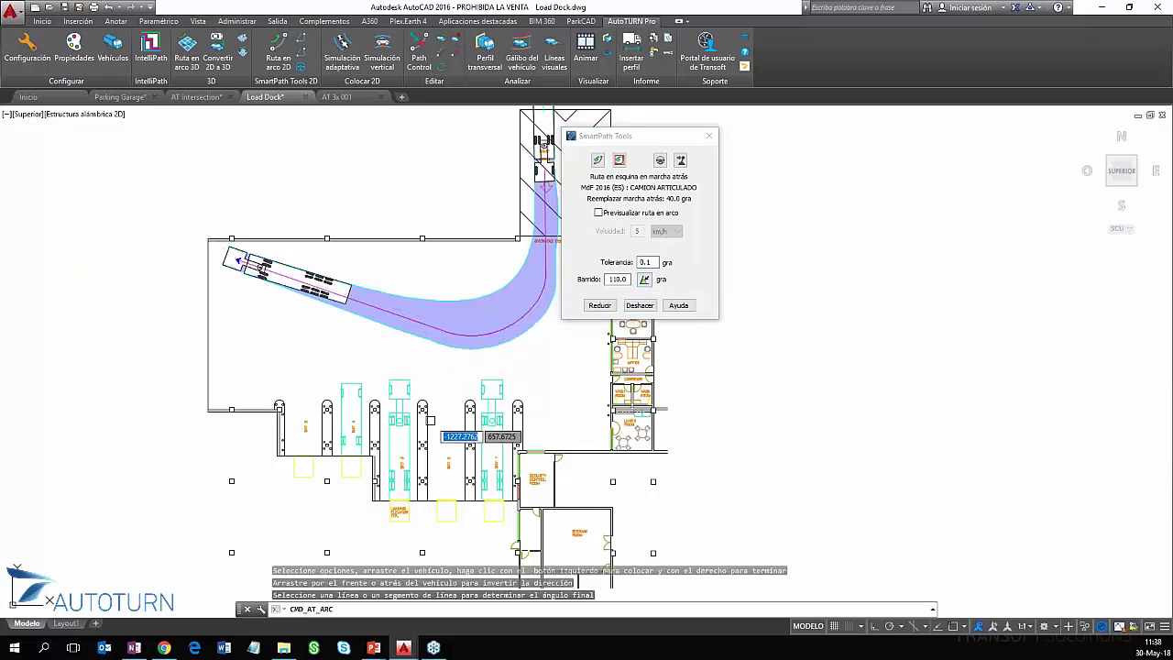
{"action": "scroll", "coordinate": [423, 441], "scroll_direction": "up", "scroll_amount": 2}
{"action": "left_click", "coordinate": [424, 441]}
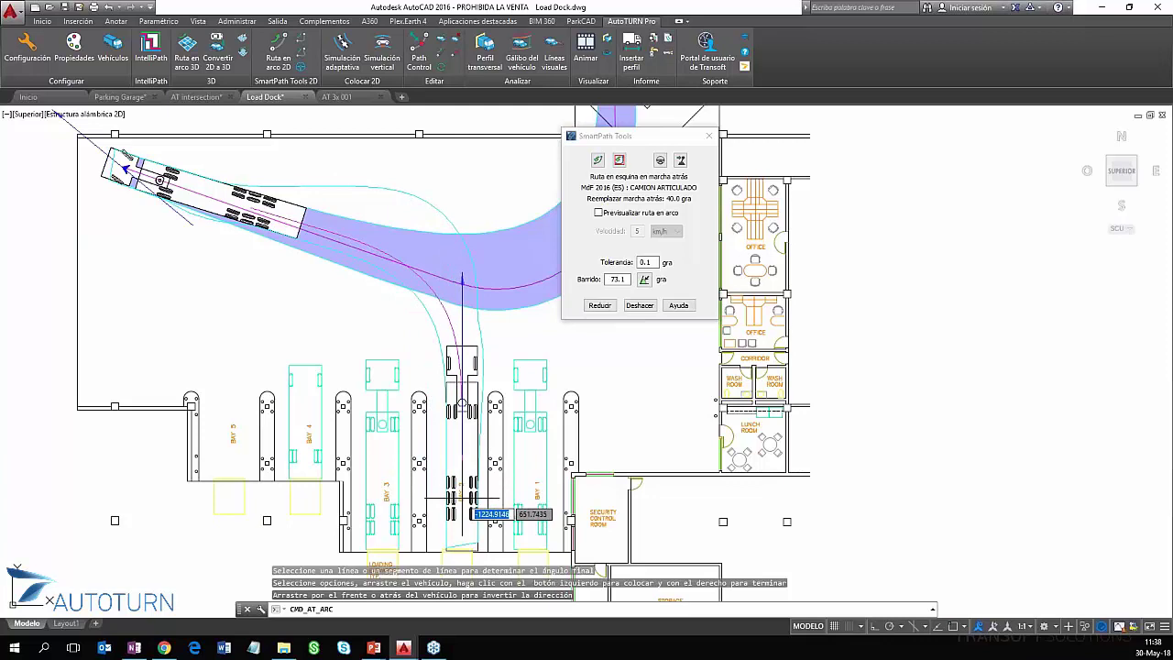
- Fix the truck reversed into bay 2 and finish the swept path
{"action": "scroll", "coordinate": [458, 497], "scroll_direction": "up", "scroll_amount": 1}
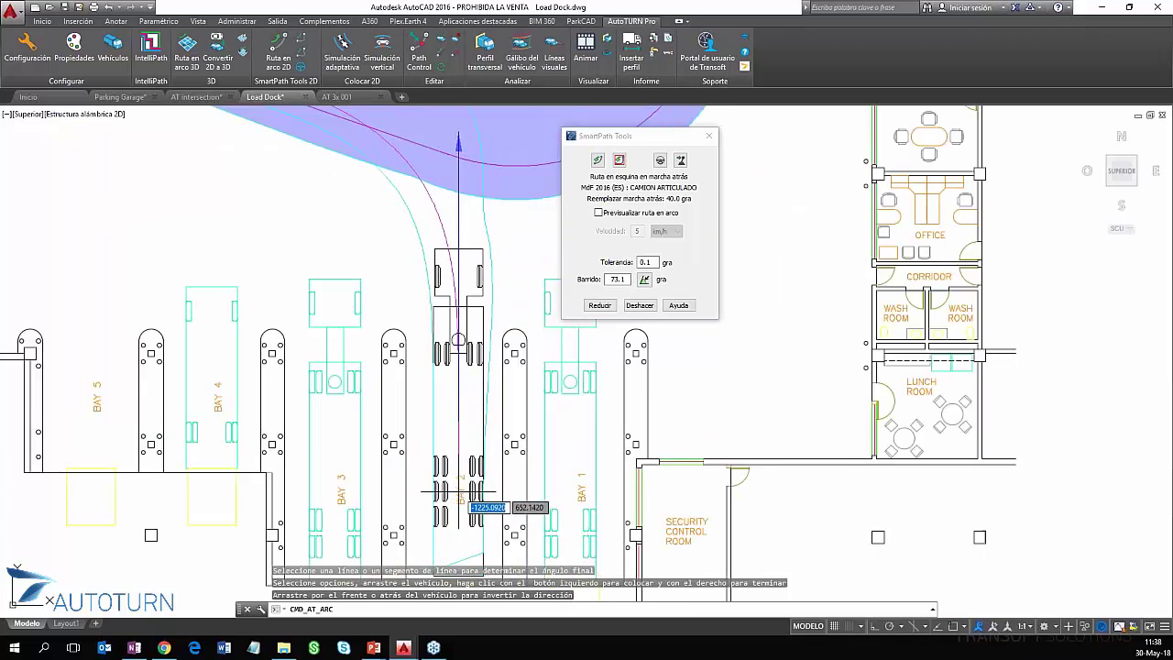
{"action": "scroll", "coordinate": [458, 491], "scroll_direction": "down", "scroll_amount": 1}
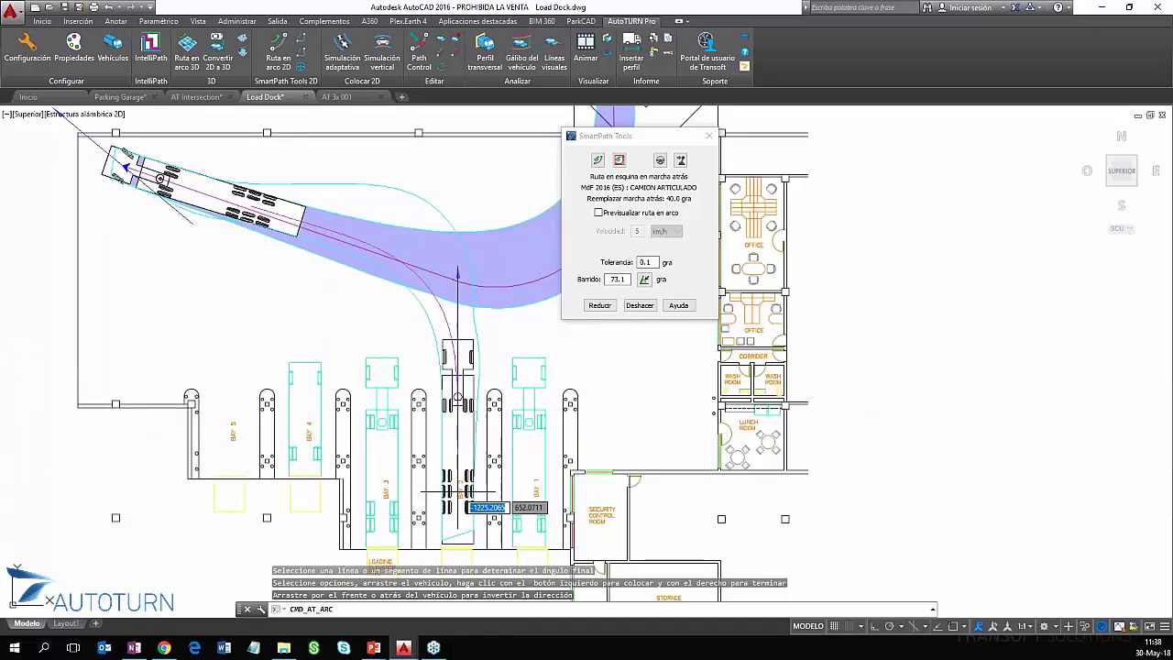
{"action": "left_click", "coordinate": [456, 493]}
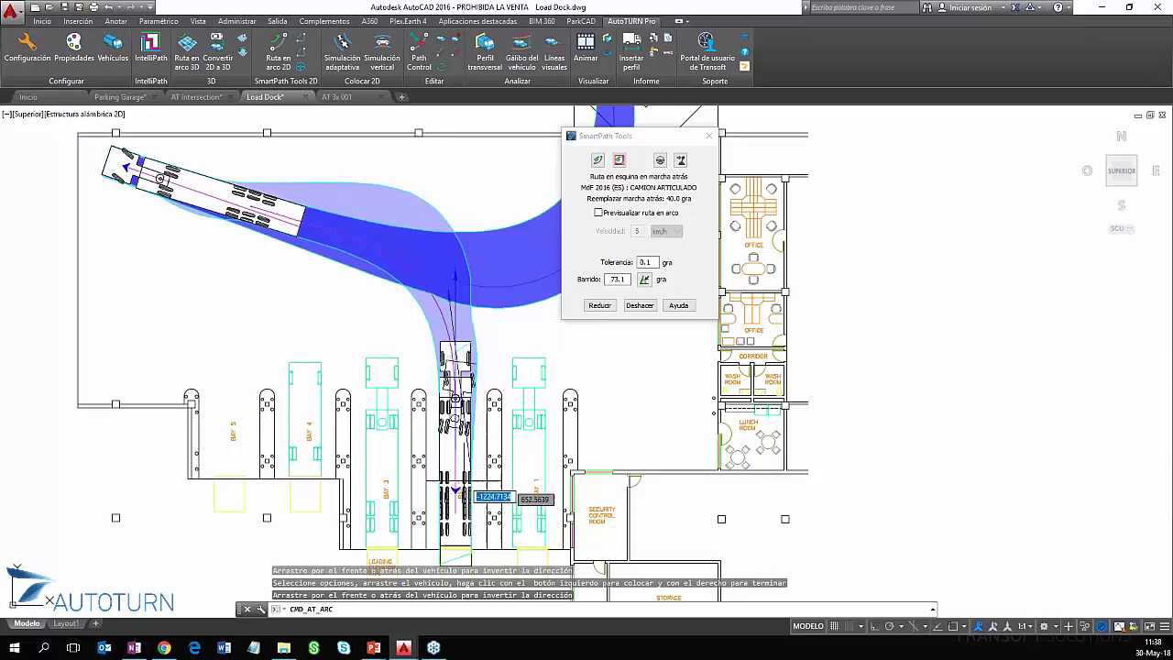
{"action": "scroll", "coordinate": [499, 305], "scroll_direction": "down", "scroll_amount": 2}
{"action": "middle_click_drag", "start_coordinate": [499, 305], "coordinate": [351, 356]}
{"action": "scroll", "coordinate": [351, 356], "scroll_direction": "up", "scroll_amount": 2}
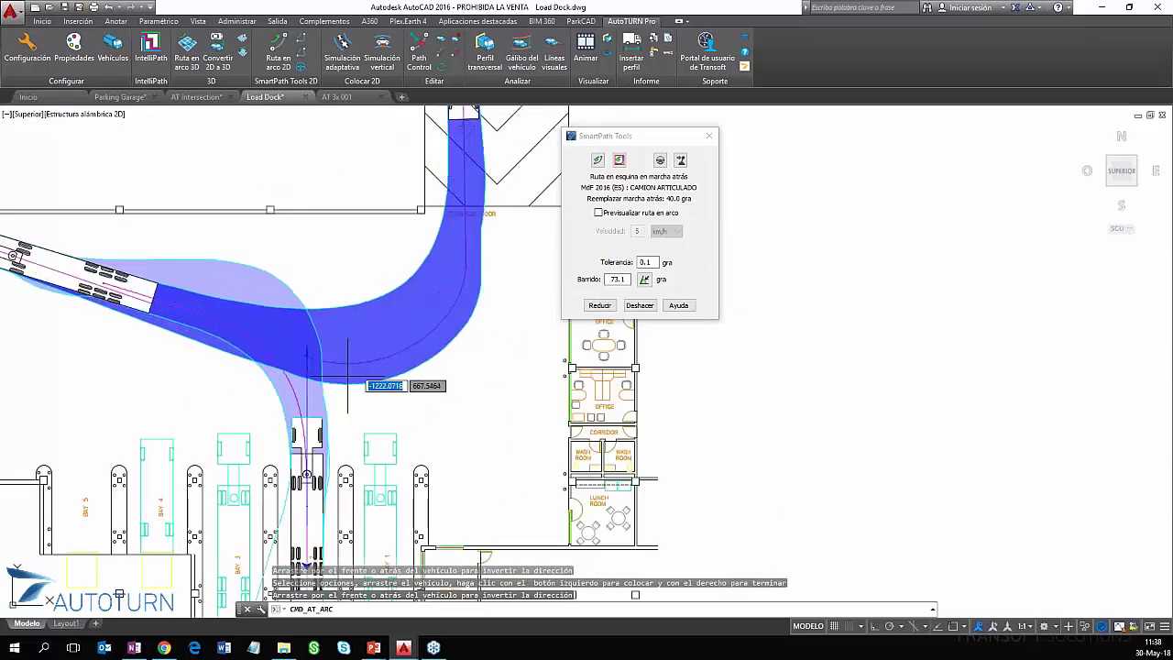
{"action": "right_click", "coordinate": [349, 372]}
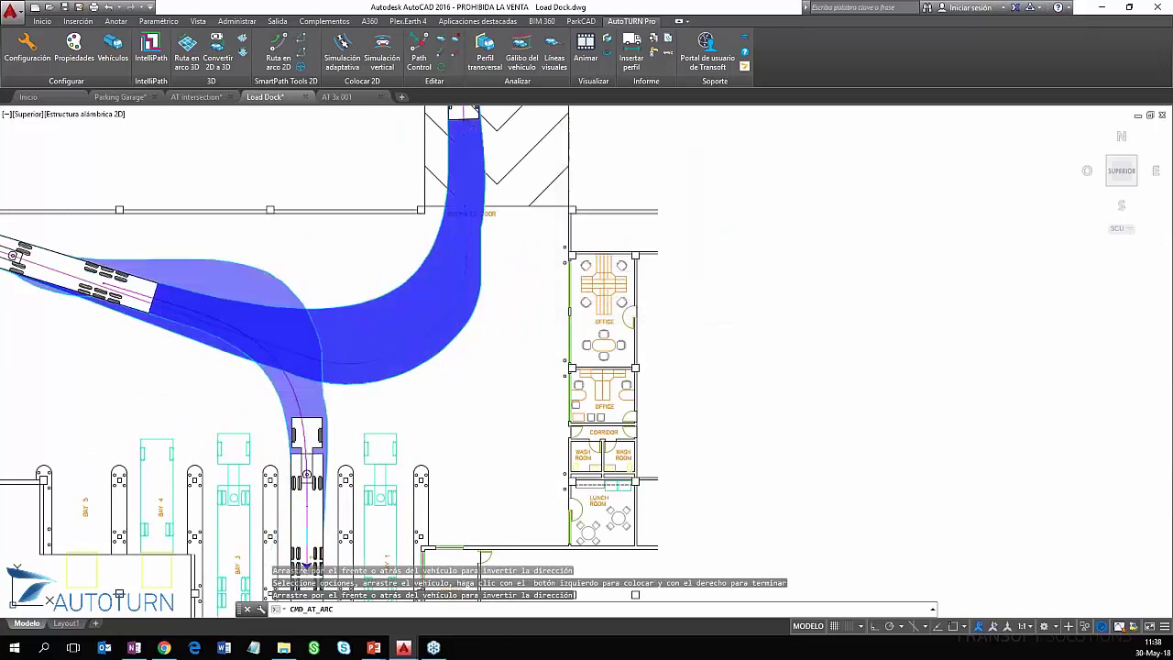
{"action": "scroll", "coordinate": [352, 314], "scroll_direction": "down", "scroll_amount": 2}
- Centre the path and launch Continuar simulación from the Editar panel
{"action": "middle_click_drag", "start_coordinate": [348, 311], "coordinate": [534, 334]}
{"action": "scroll", "coordinate": [534, 365], "scroll_direction": "up", "scroll_amount": 2}
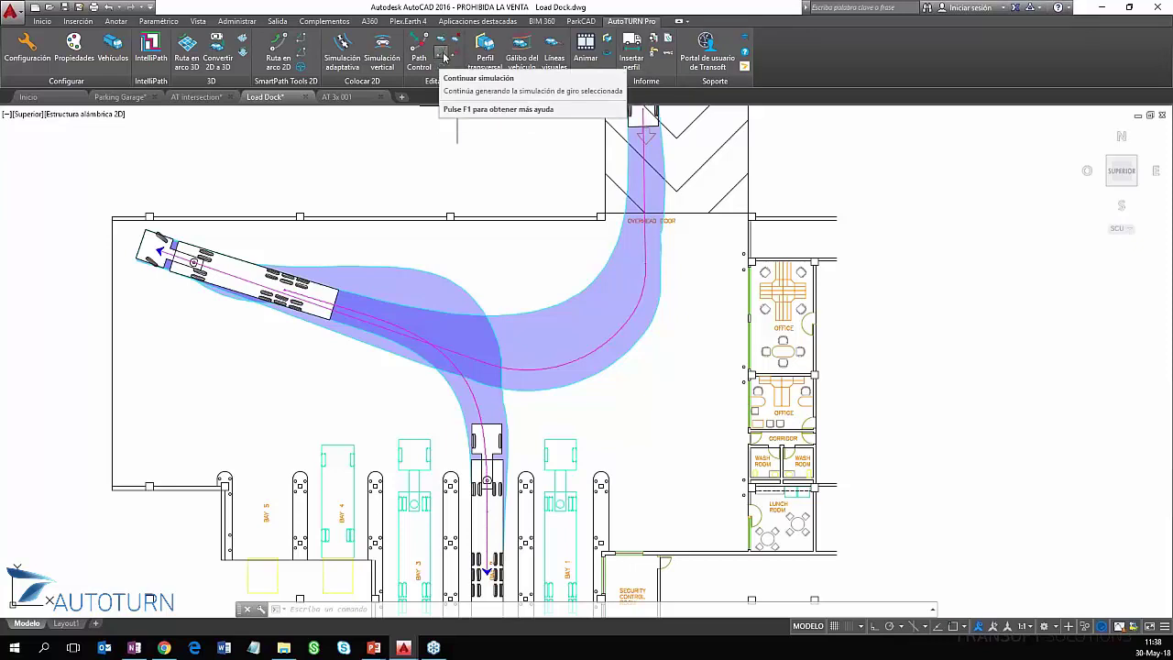
{"action": "left_click", "coordinate": [443, 58]}
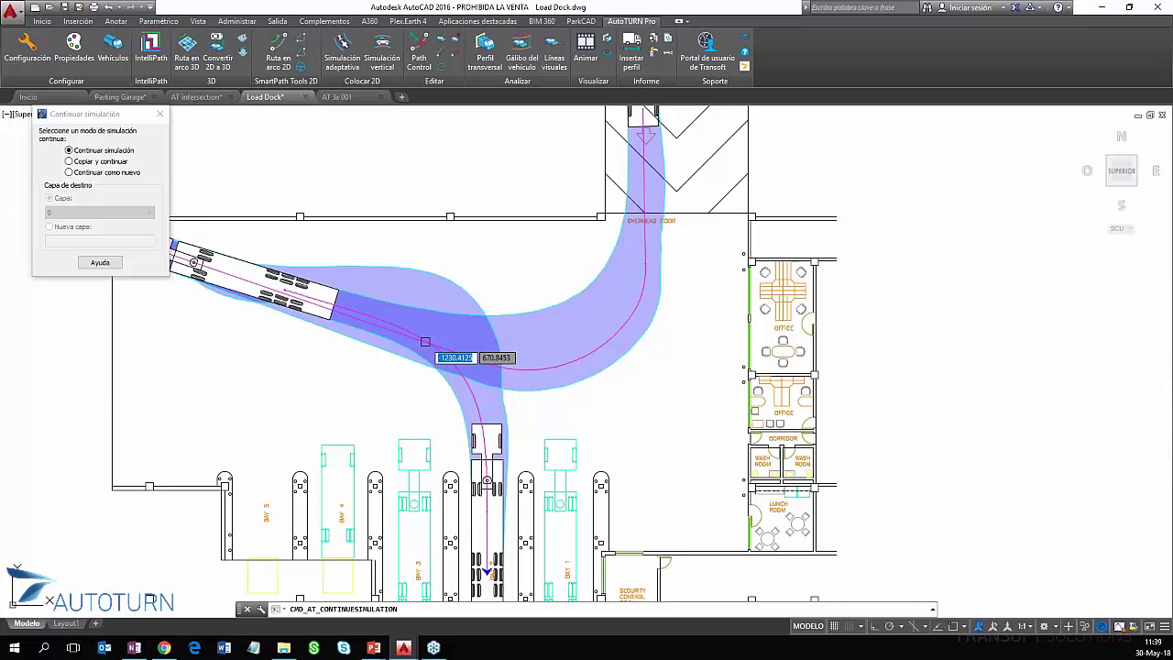
- Continue the existing swept path with forward arcs out of bay 2 toward the ramp
{"action": "left_click", "coordinate": [159, 114]}
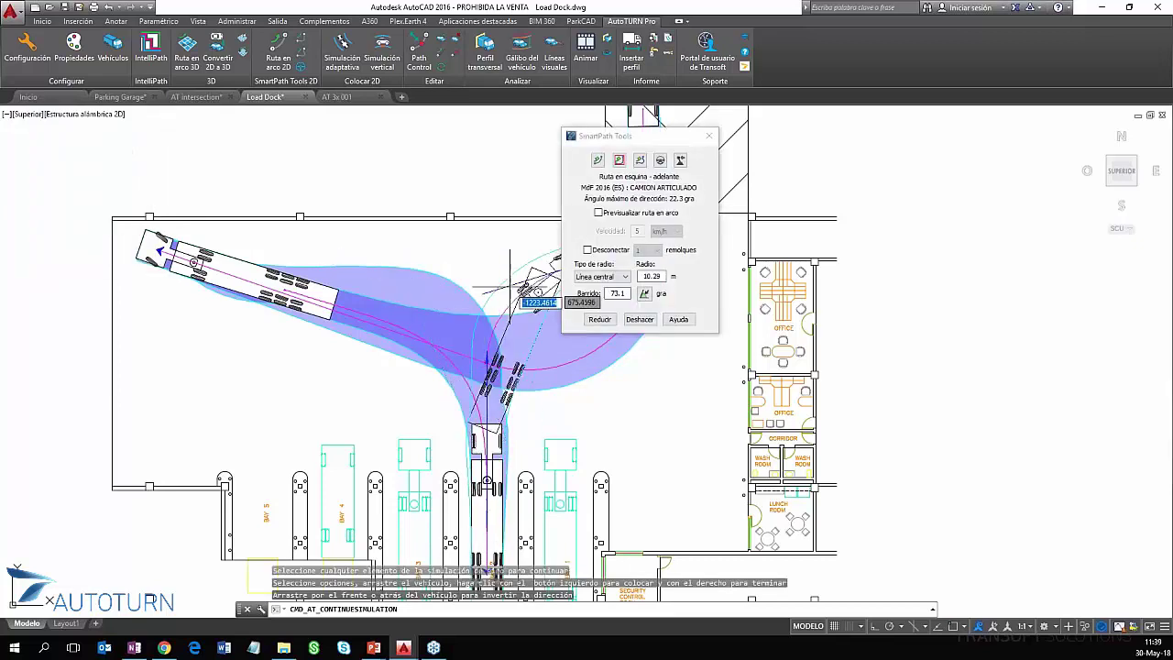
{"action": "scroll", "coordinate": [497, 306], "scroll_direction": "down", "scroll_amount": 1}
{"action": "scroll", "coordinate": [322, 383], "scroll_direction": "up", "scroll_amount": 2}
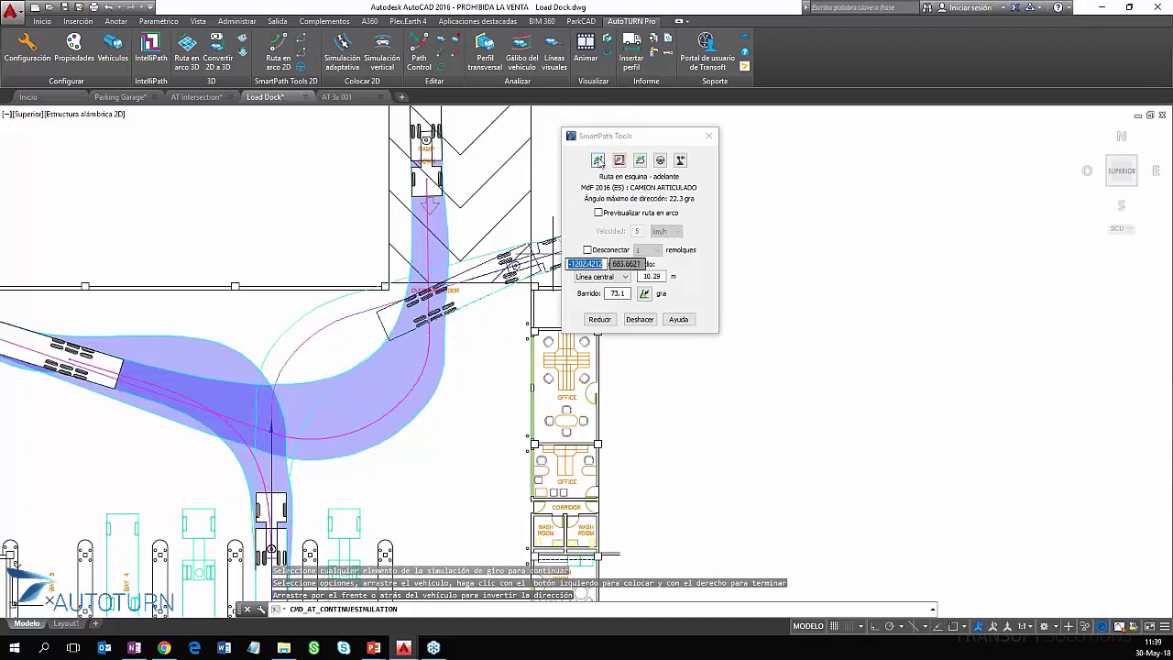
{"action": "left_click", "coordinate": [598, 161]}
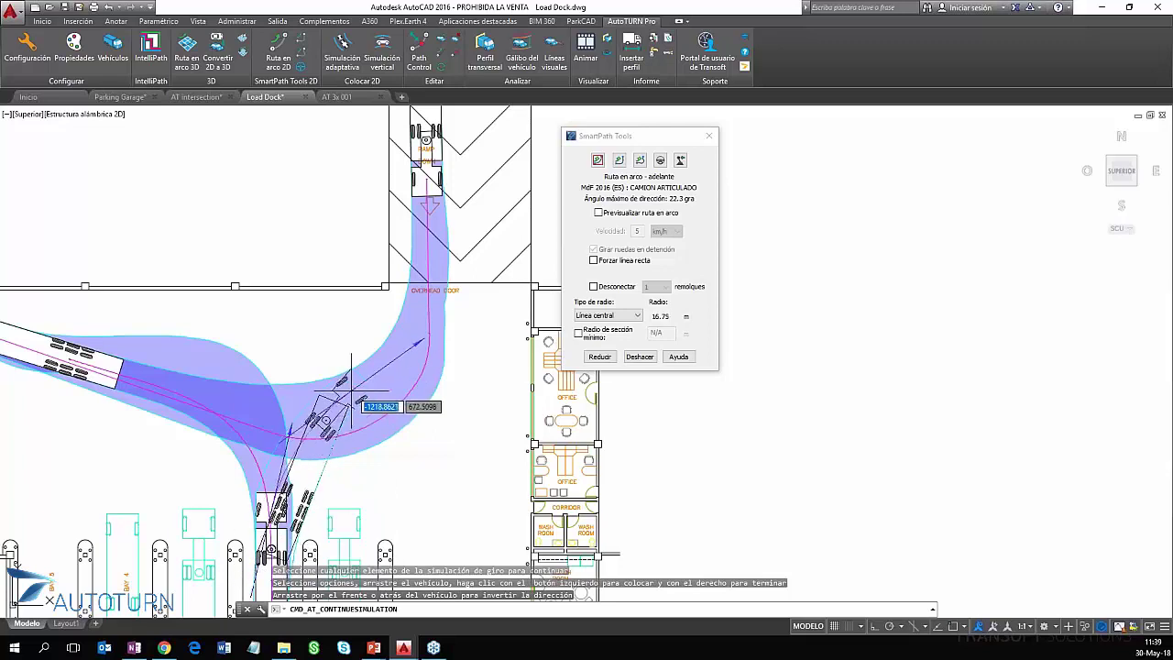
{"action": "left_click", "coordinate": [330, 417]}
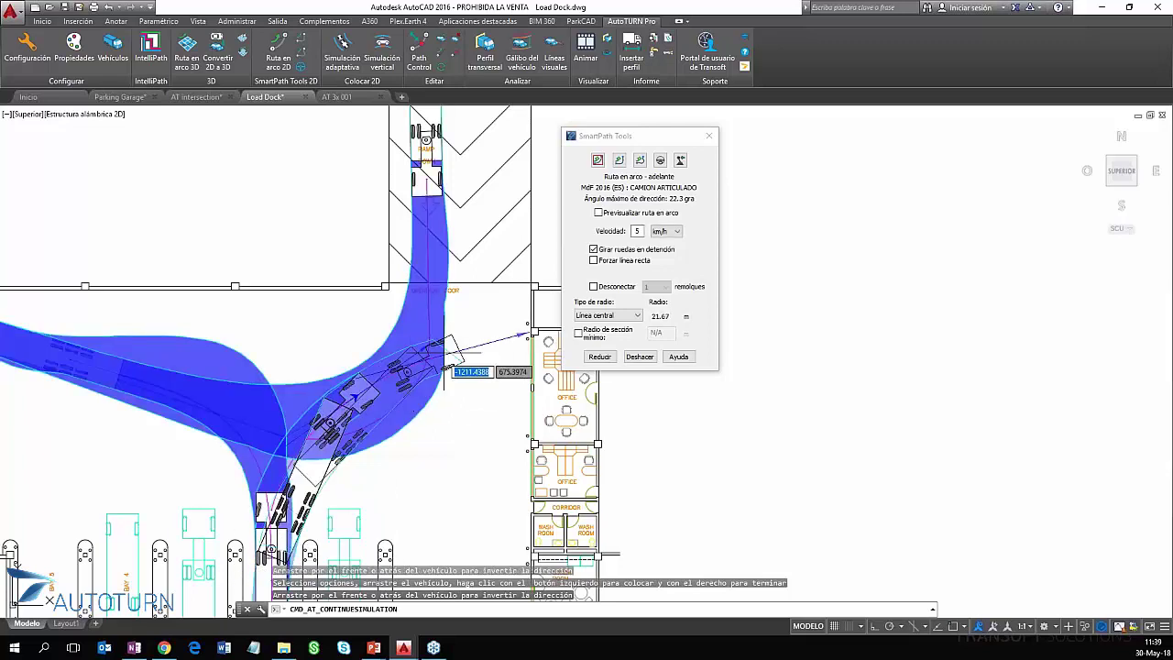
{"action": "left_click", "coordinate": [467, 325]}
{"action": "left_click", "coordinate": [482, 209]}
- Bring the truck to the top of the ramp, end the simulation, and frame the loading dock
{"action": "middle_click_drag", "start_coordinate": [486, 108], "coordinate": [480, 231]}
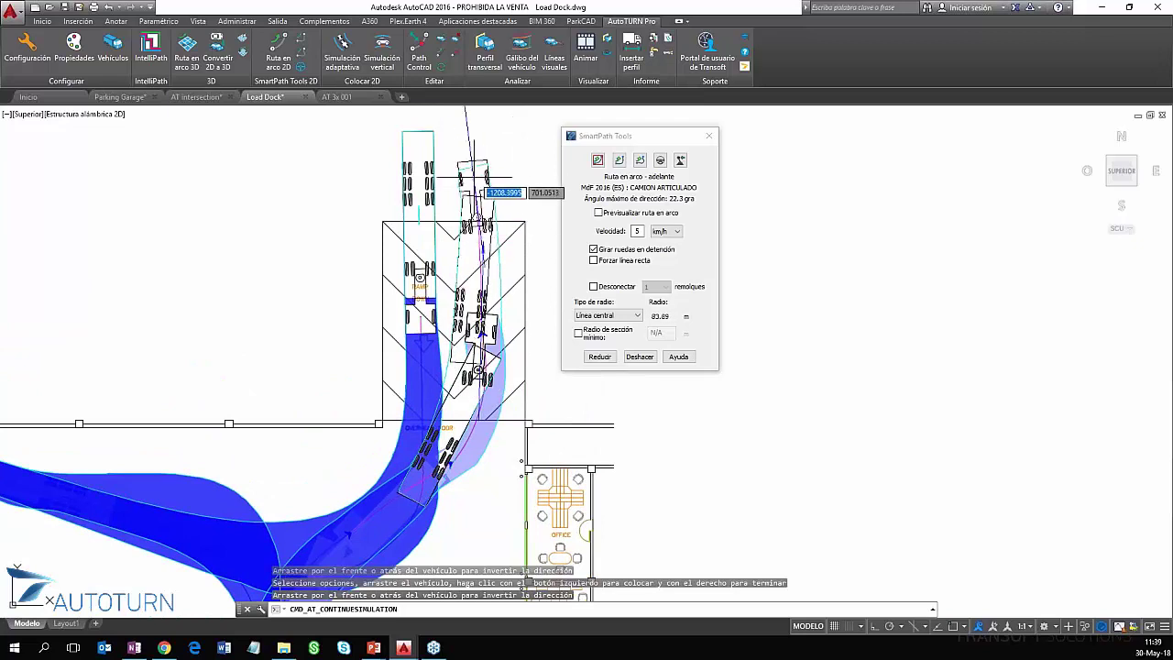
{"action": "left_click", "coordinate": [476, 169]}
{"action": "right_click", "coordinate": [477, 168]}
{"action": "scroll", "coordinate": [458, 303], "scroll_direction": "down", "scroll_amount": 2}
{"action": "middle_click_drag", "start_coordinate": [403, 327], "coordinate": [472, 296]}
{"action": "scroll", "coordinate": [463, 392], "scroll_direction": "up", "scroll_amount": 2}
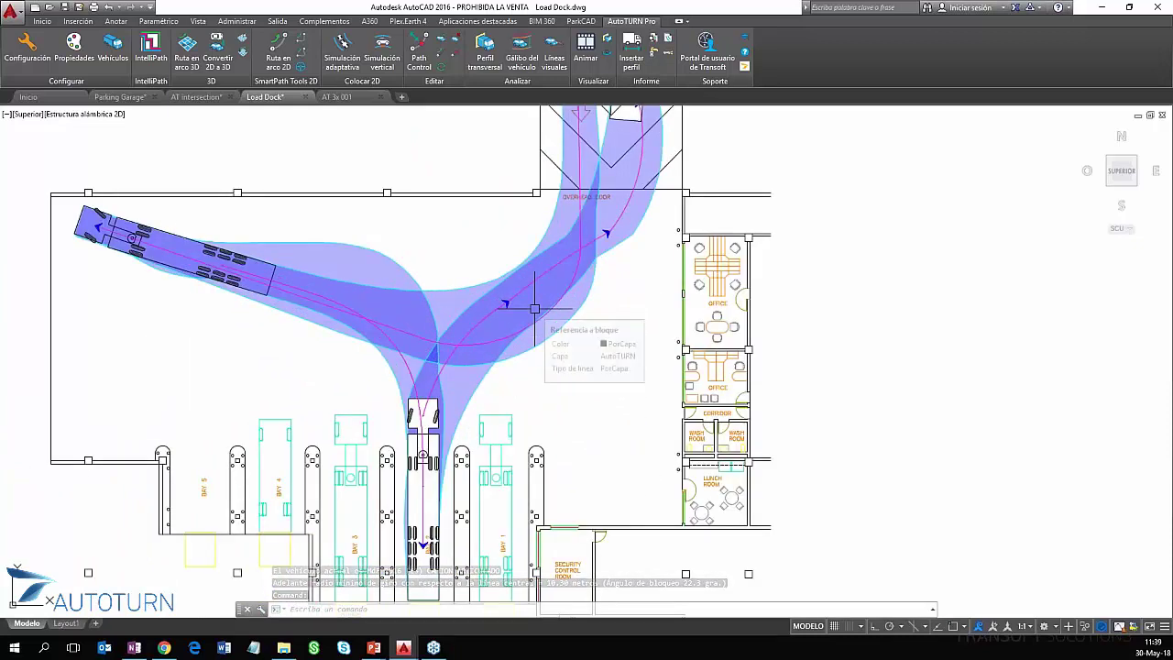
{"action": "middle_click_drag", "start_coordinate": [540, 333], "coordinate": [594, 336]}
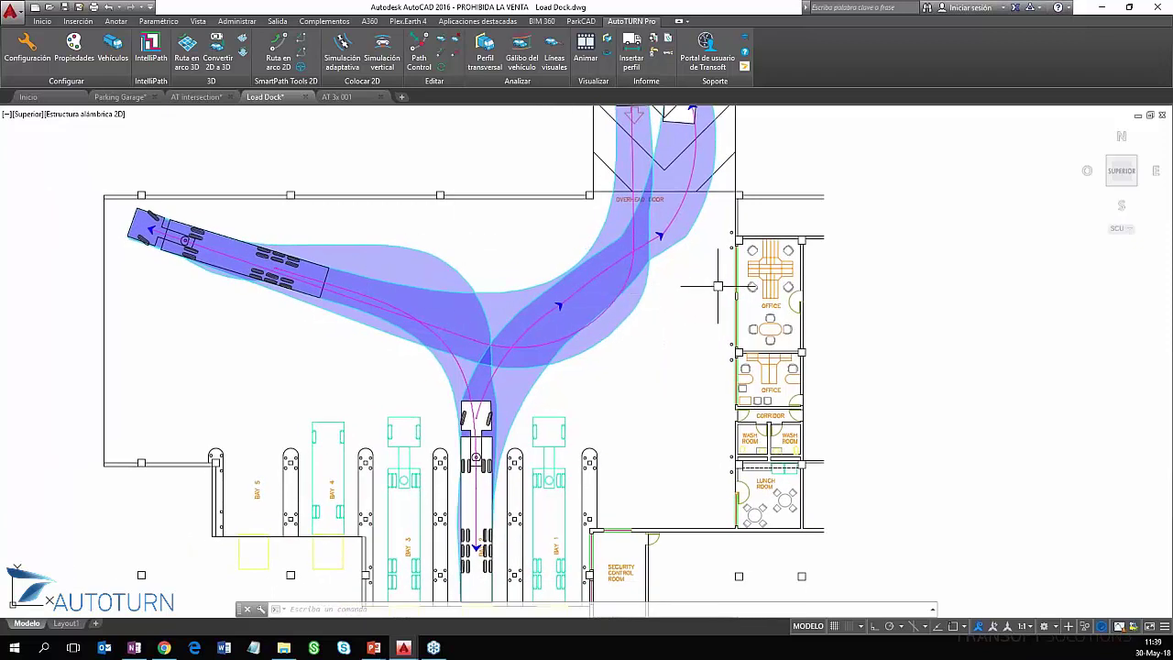
- Set the 2D simulation shading transparency to 0 and apply it
{"action": "left_click", "coordinate": [74, 65]}
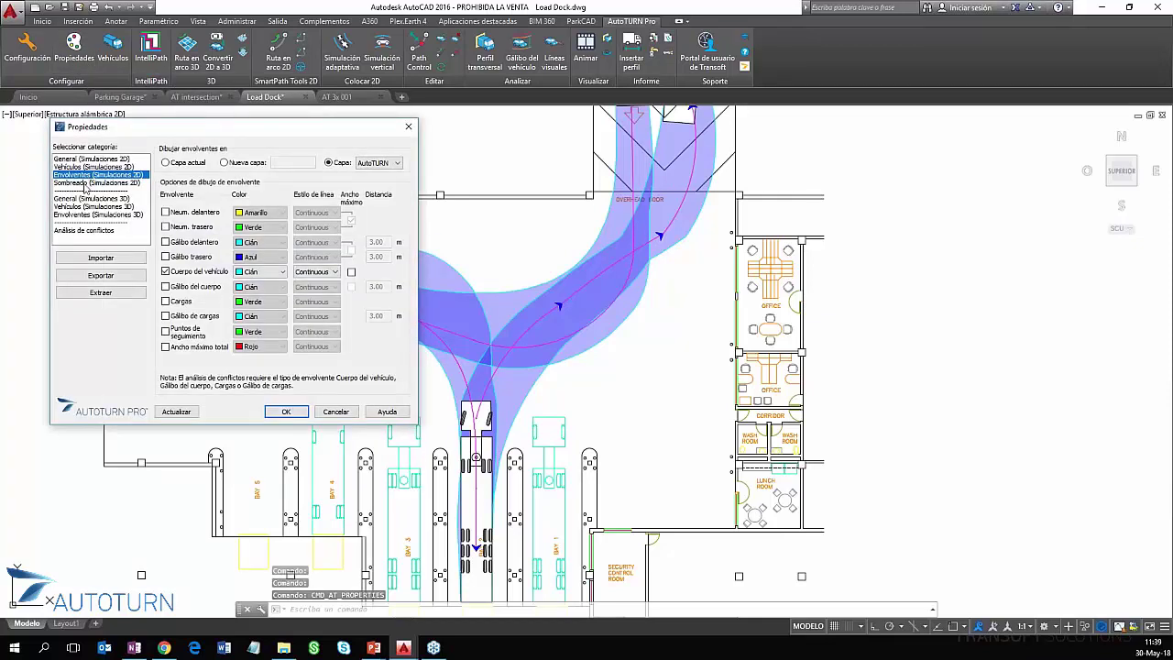
{"action": "left_click", "coordinate": [89, 183]}
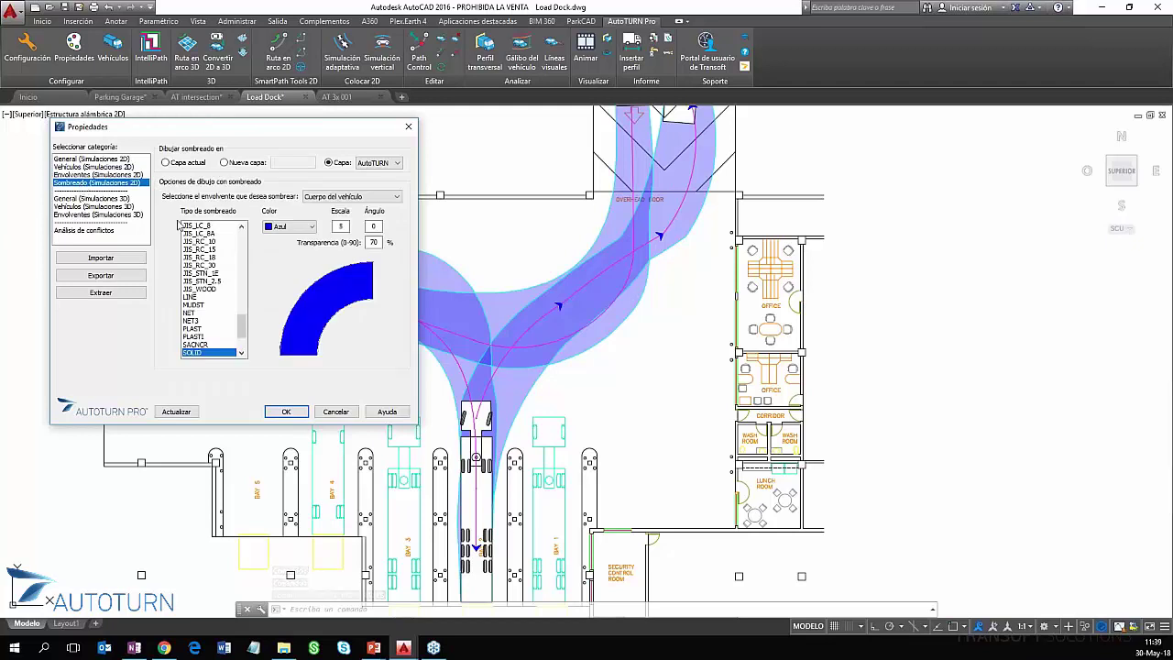
{"action": "double_click", "coordinate": [368, 243]}
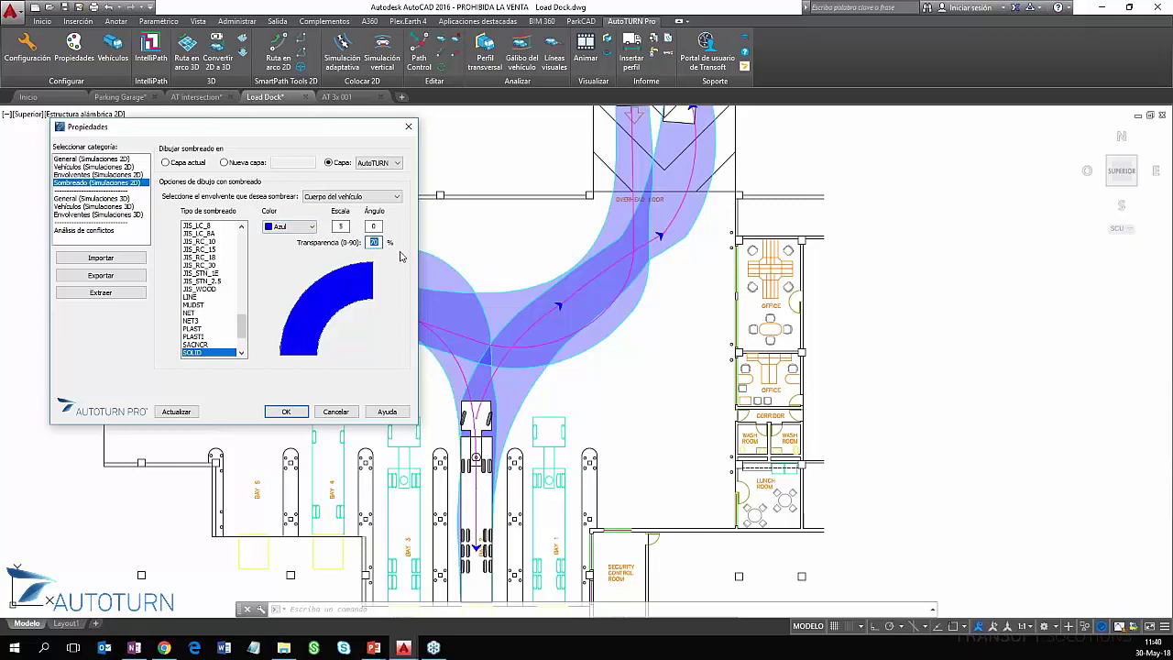
{"action": "type", "text": "0"}
{"action": "left_click", "coordinate": [182, 414]}
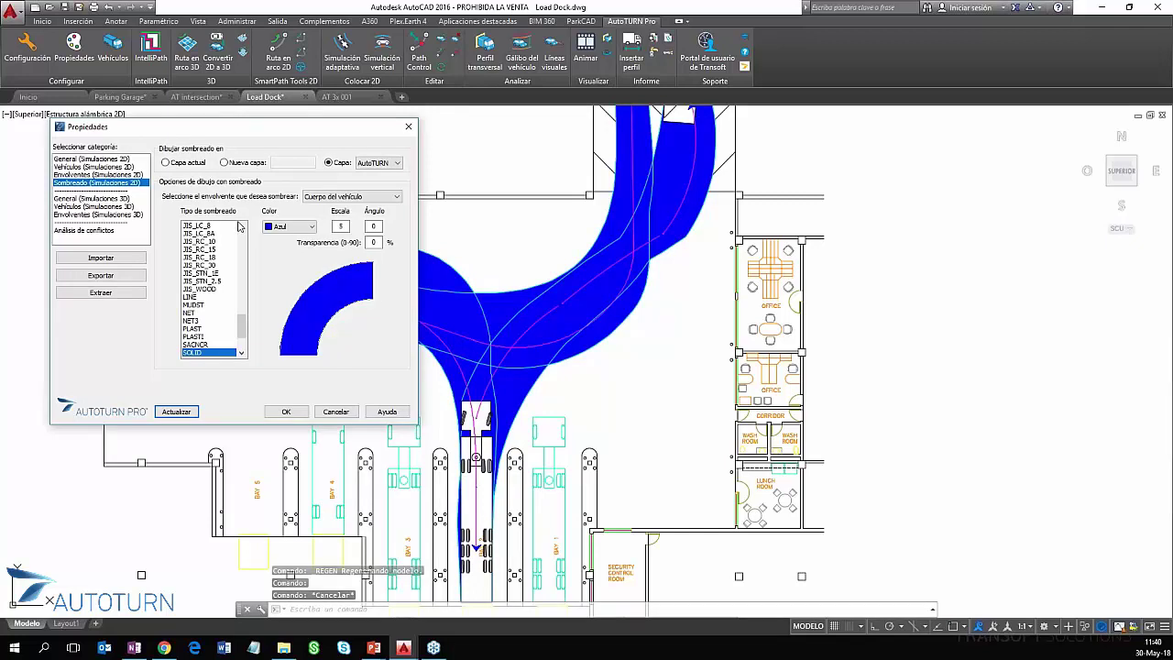
- Preview the MUDST and LINE hatch patterns for the swept-path shading
{"action": "left_click", "coordinate": [208, 305]}
{"action": "left_click", "coordinate": [203, 297]}
{"action": "left_click", "coordinate": [203, 306]}
{"action": "left_click", "coordinate": [204, 297]}
{"action": "scroll", "coordinate": [216, 309], "scroll_direction": "down", "scroll_amount": 1}
{"action": "scroll", "coordinate": [217, 321], "scroll_direction": "down", "scroll_amount": 1}
{"action": "scroll", "coordinate": [203, 312], "scroll_direction": "down", "scroll_amount": 1}
- Preview SACNCR, then keep the SOLID fill and confirm the properties with OK
{"action": "left_click", "coordinate": [207, 297]}
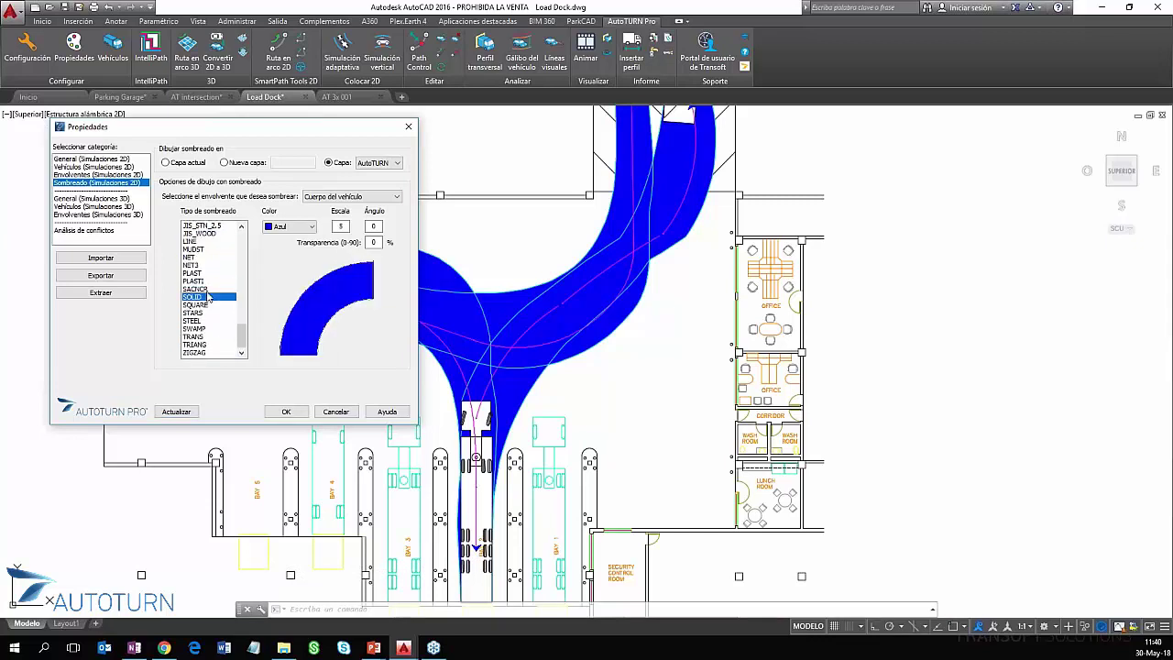
{"action": "left_click", "coordinate": [206, 288]}
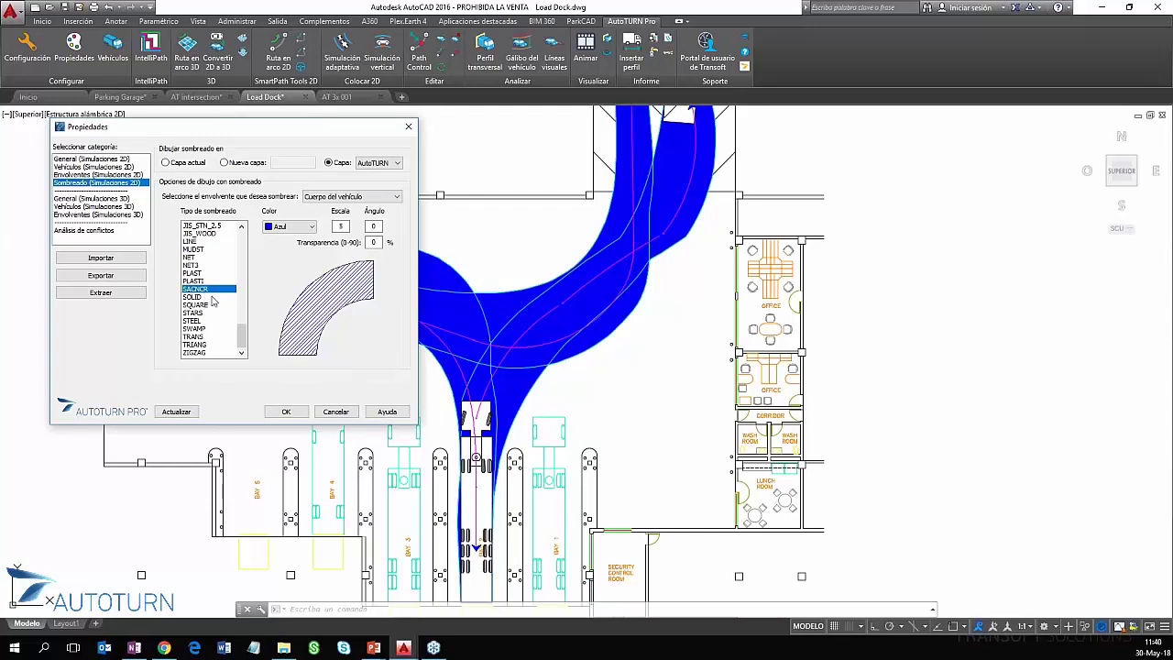
{"action": "left_click", "coordinate": [207, 296]}
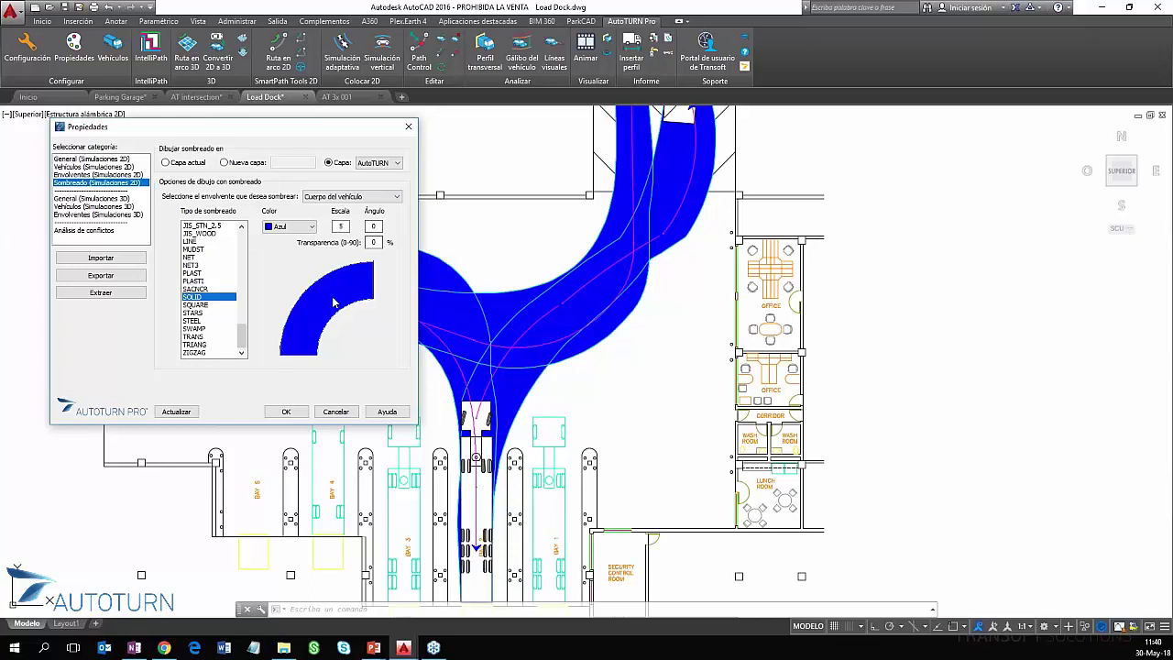
{"action": "left_click", "coordinate": [295, 412]}
{"action": "scroll", "coordinate": [594, 358], "scroll_direction": "down", "scroll_amount": 2}
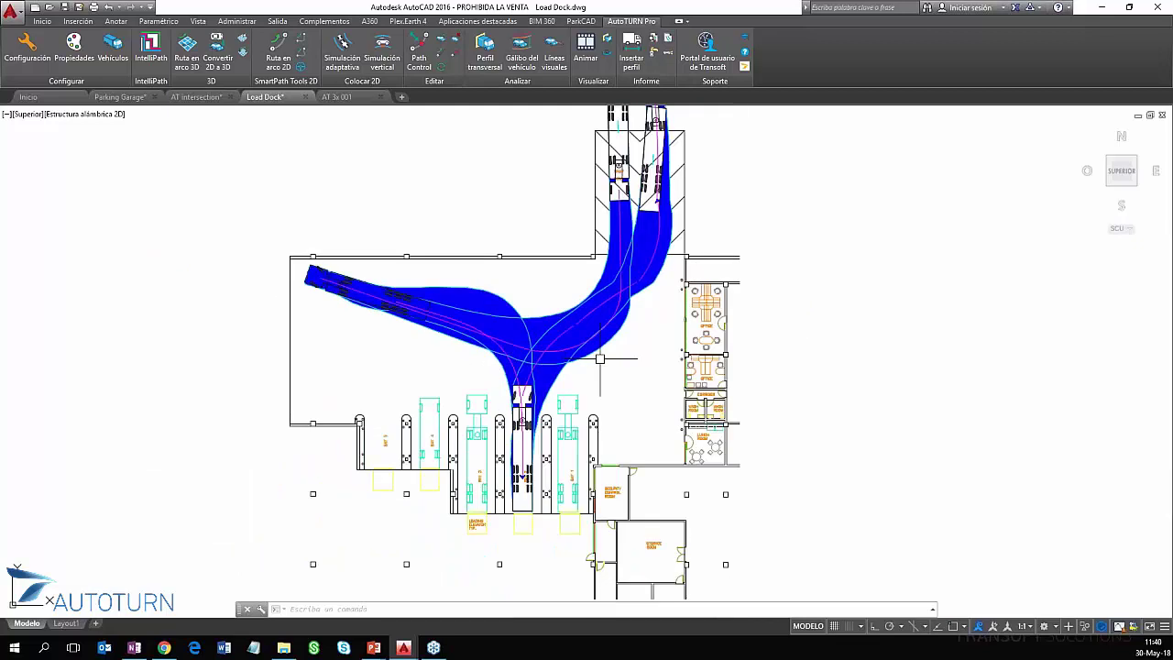
{"action": "middle_click_drag", "start_coordinate": [612, 369], "coordinate": [580, 369]}
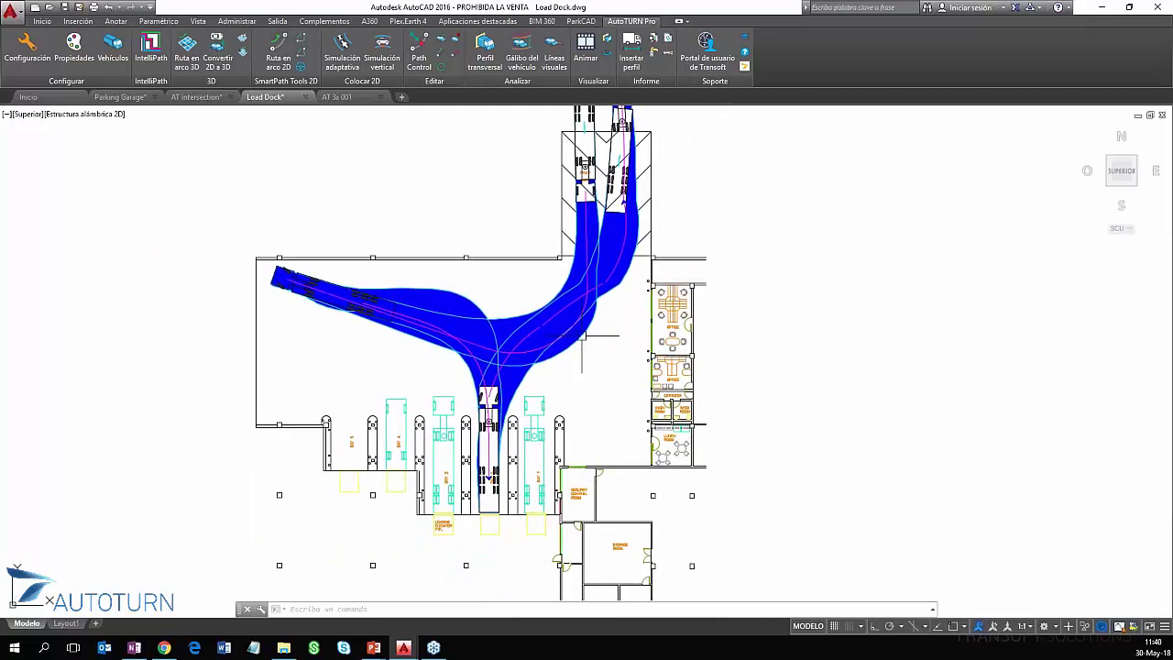
{"action": "scroll", "coordinate": [582, 336], "scroll_direction": "up", "scroll_amount": 2}
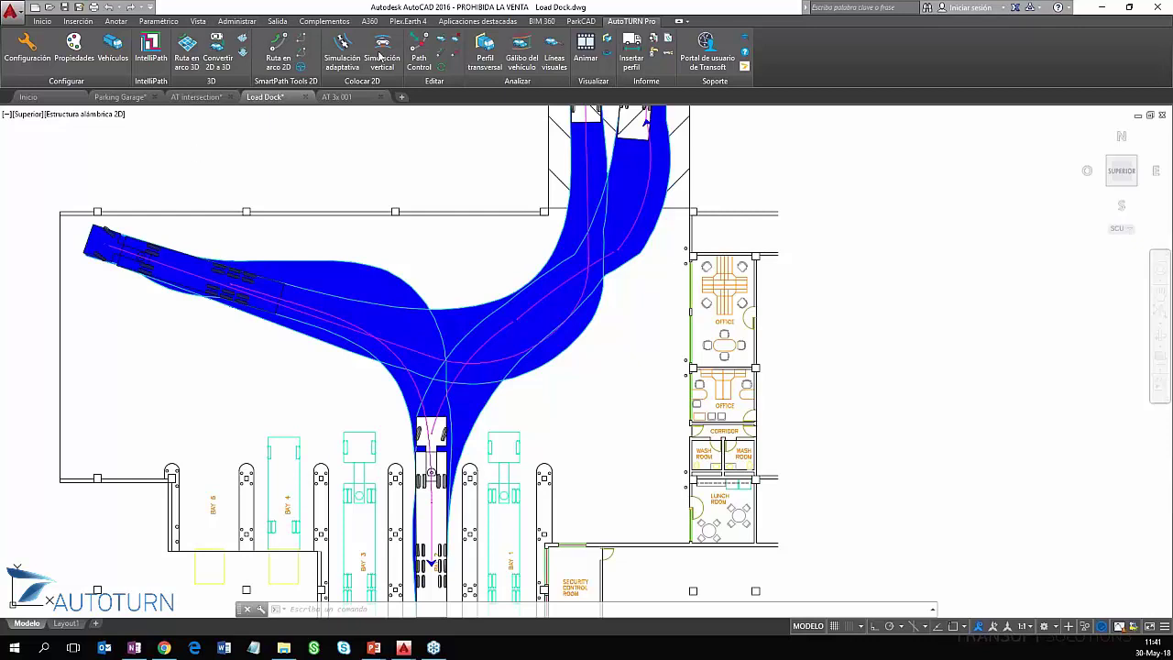
{"action": "mouse_move", "coordinate": [337, 97]}
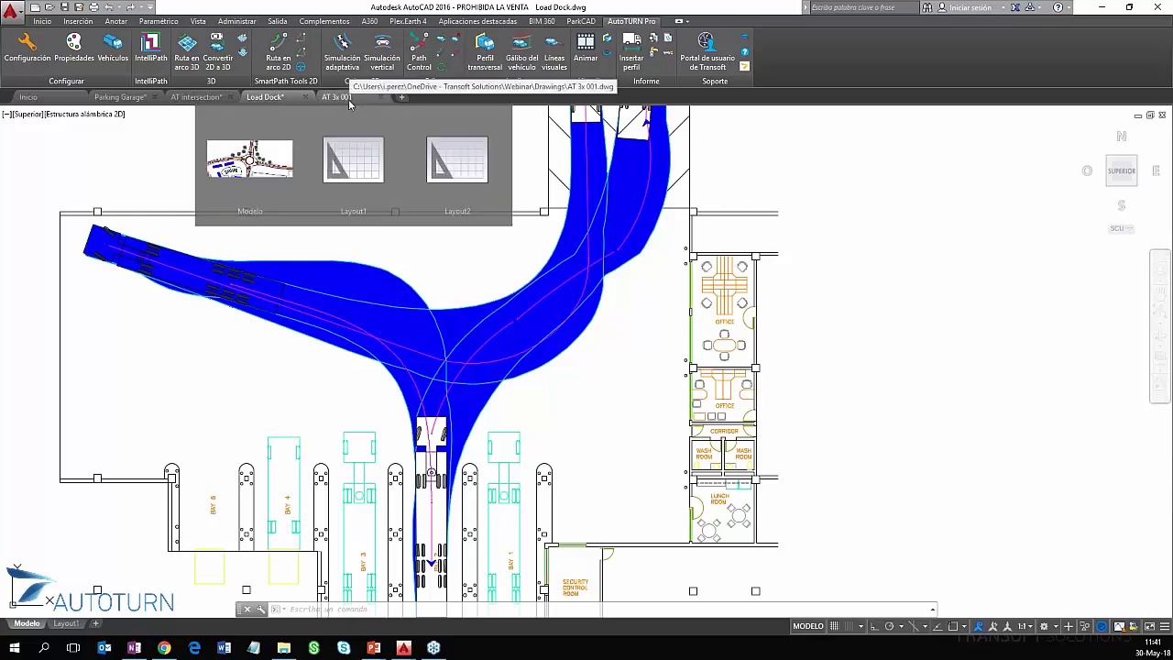
- Bring the AT 3x 001 roundabout drawing to the front
{"action": "left_click", "coordinate": [348, 103]}
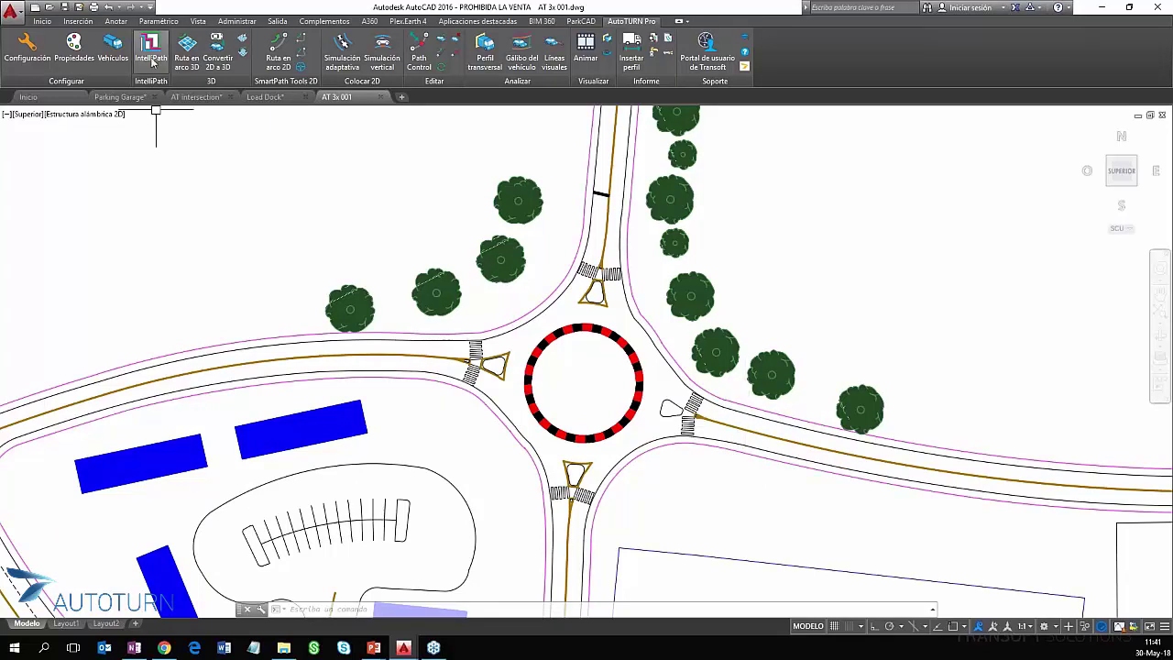
- List the vehicle library's Spanish vehicles and preview the articulated bus options
{"action": "left_click", "coordinate": [113, 58]}
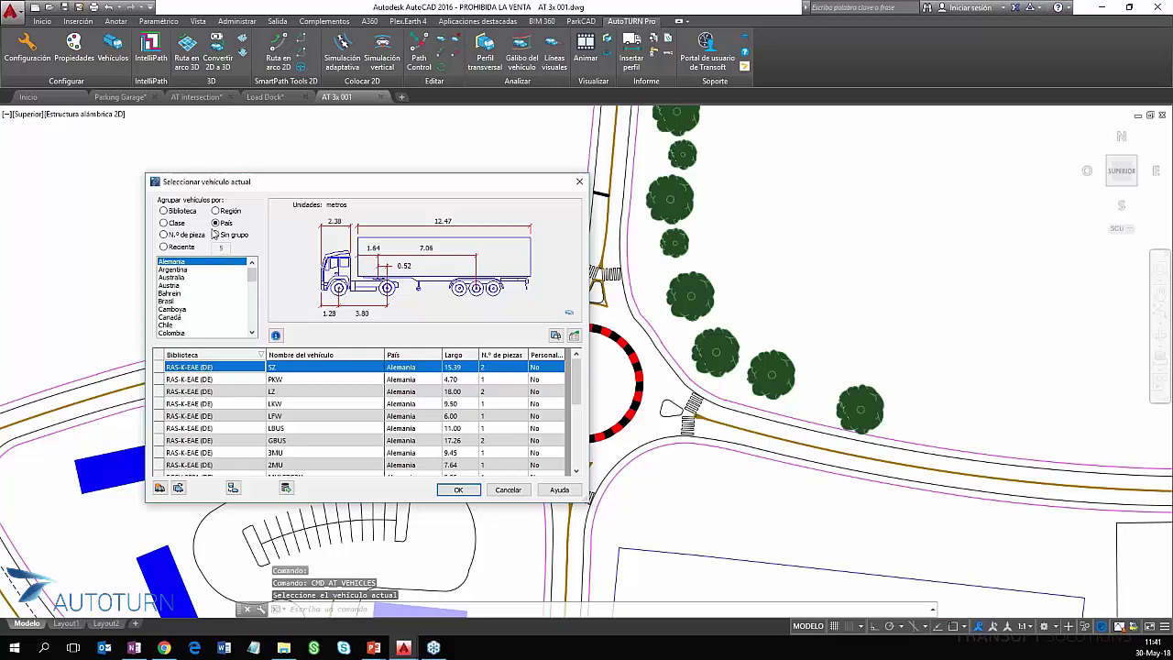
{"action": "scroll", "coordinate": [193, 303], "scroll_direction": "down", "scroll_amount": 1}
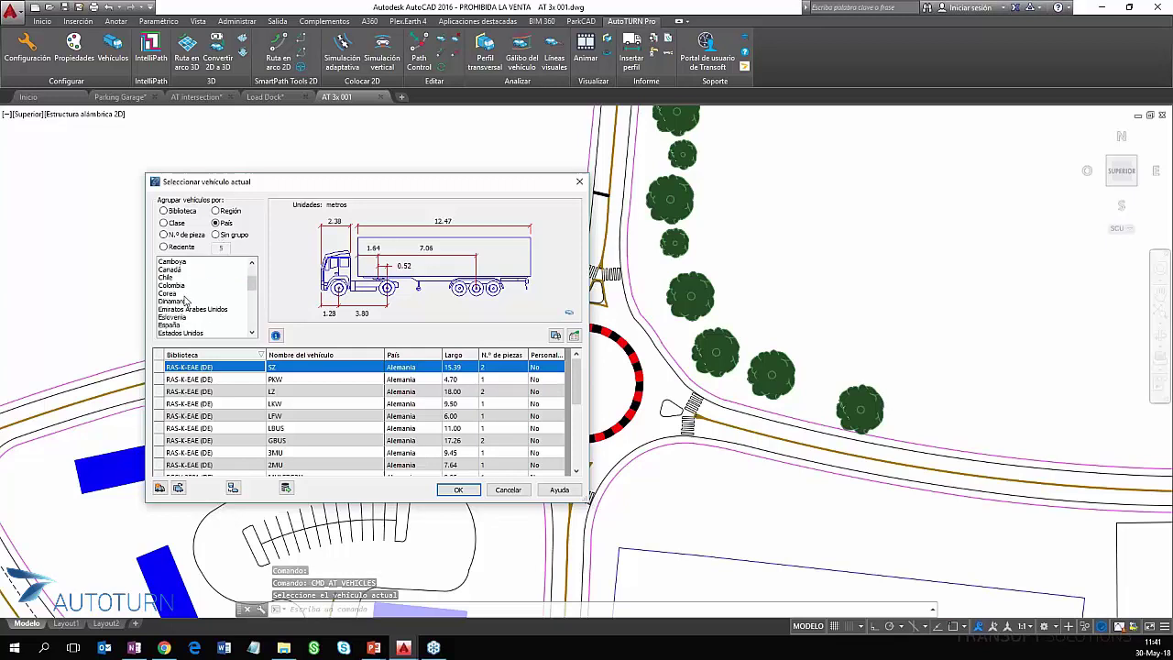
{"action": "left_click", "coordinate": [174, 326]}
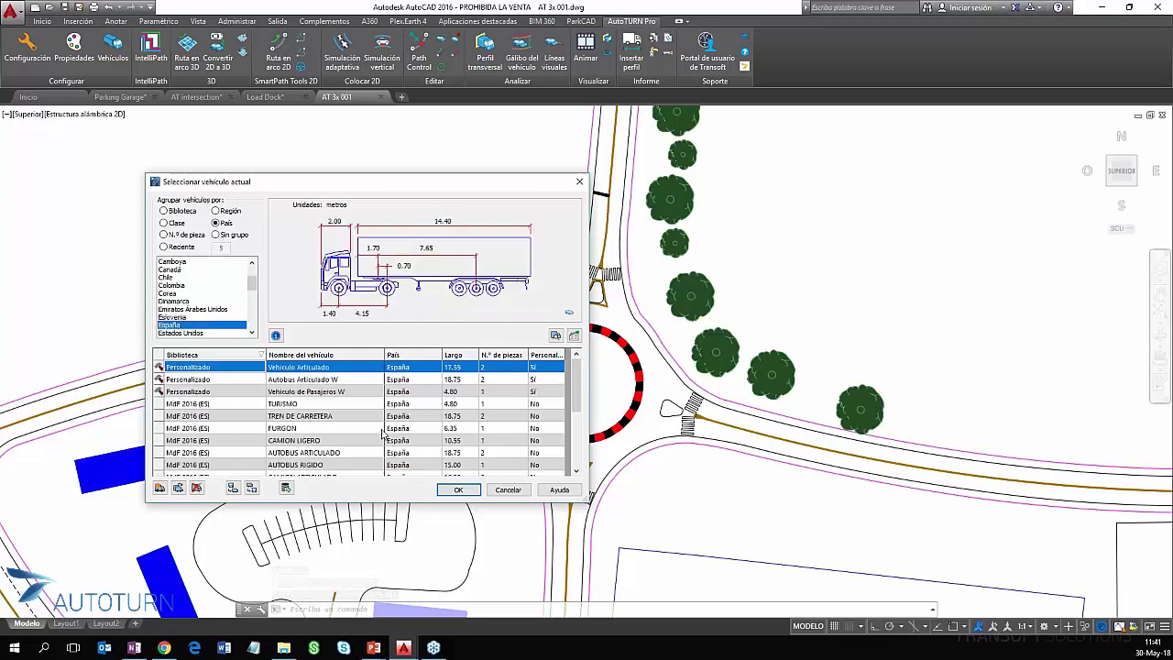
{"action": "left_click", "coordinate": [320, 382]}
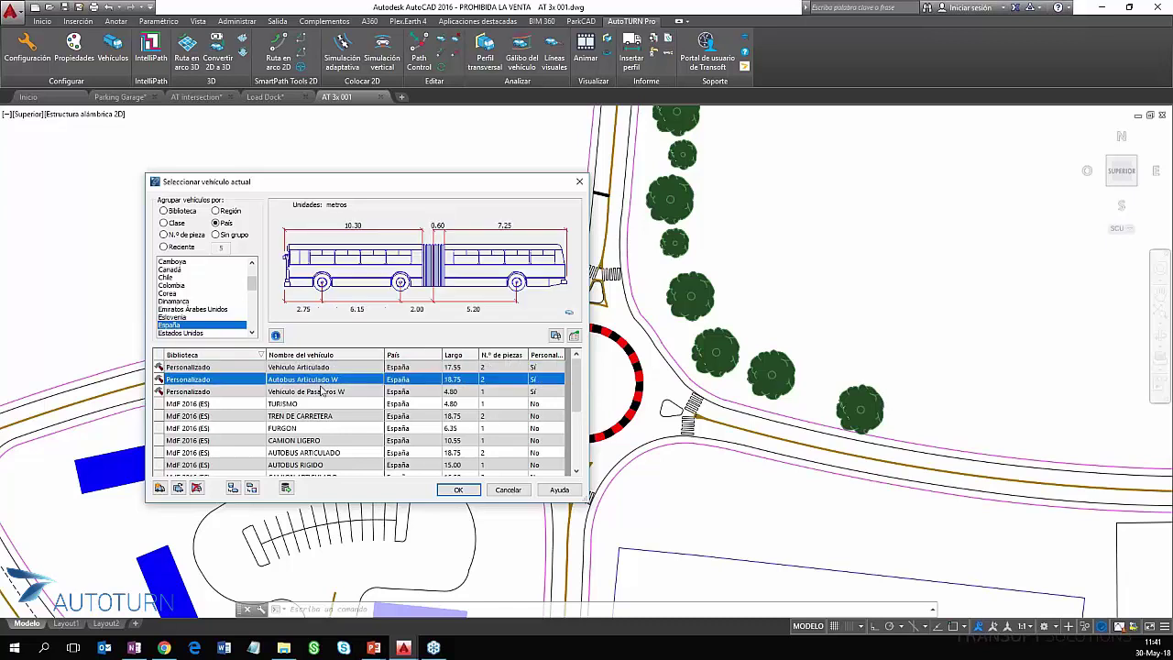
{"action": "scroll", "coordinate": [336, 428], "scroll_direction": "down", "scroll_amount": 1}
{"action": "left_click", "coordinate": [335, 418]}
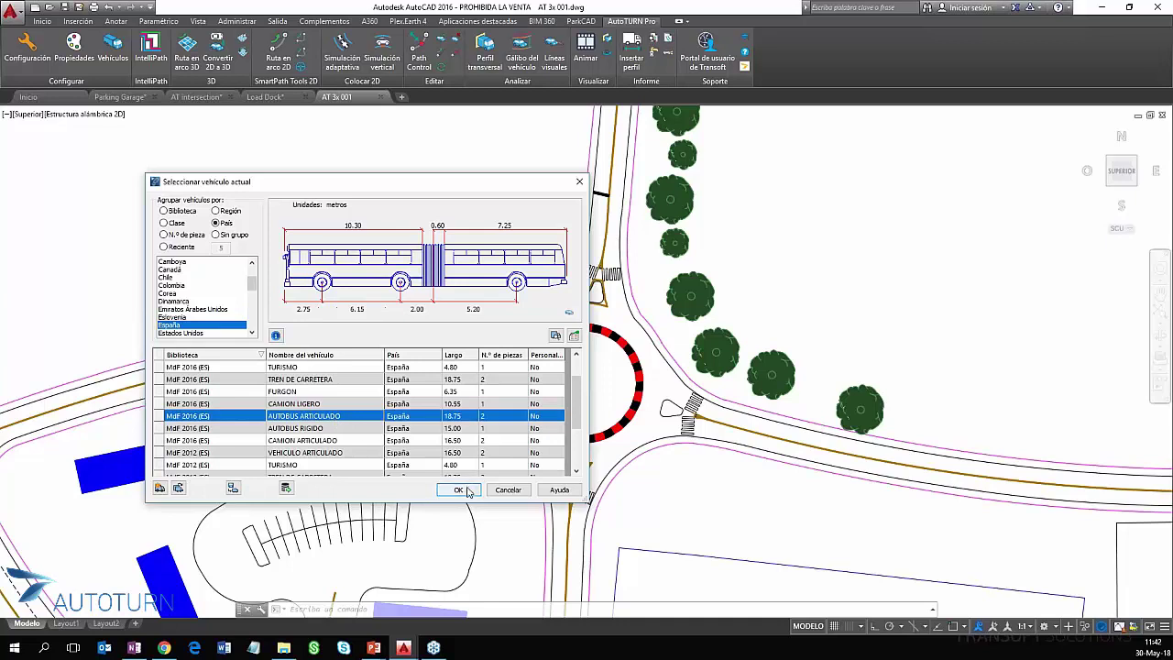
- Make MdF 2016 (ES) AUTOBUS ARTICULADO, 18.75 m long, the current vehicle
{"action": "scroll", "coordinate": [457, 438], "scroll_direction": "up", "scroll_amount": 1}
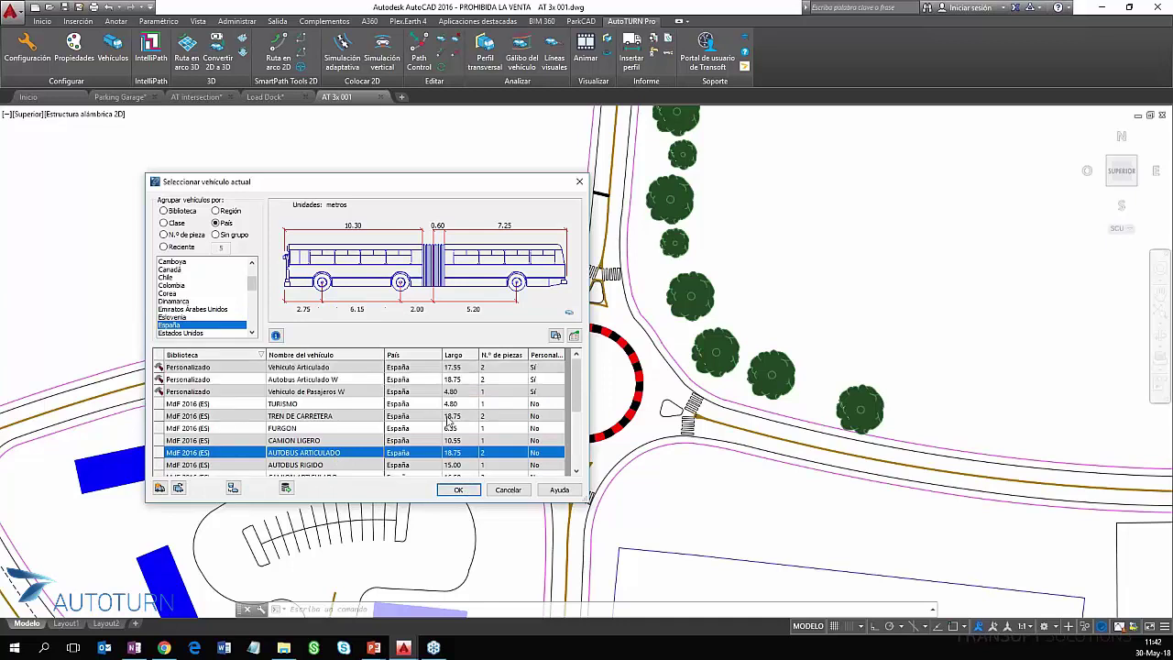
{"action": "left_click", "coordinate": [325, 367]}
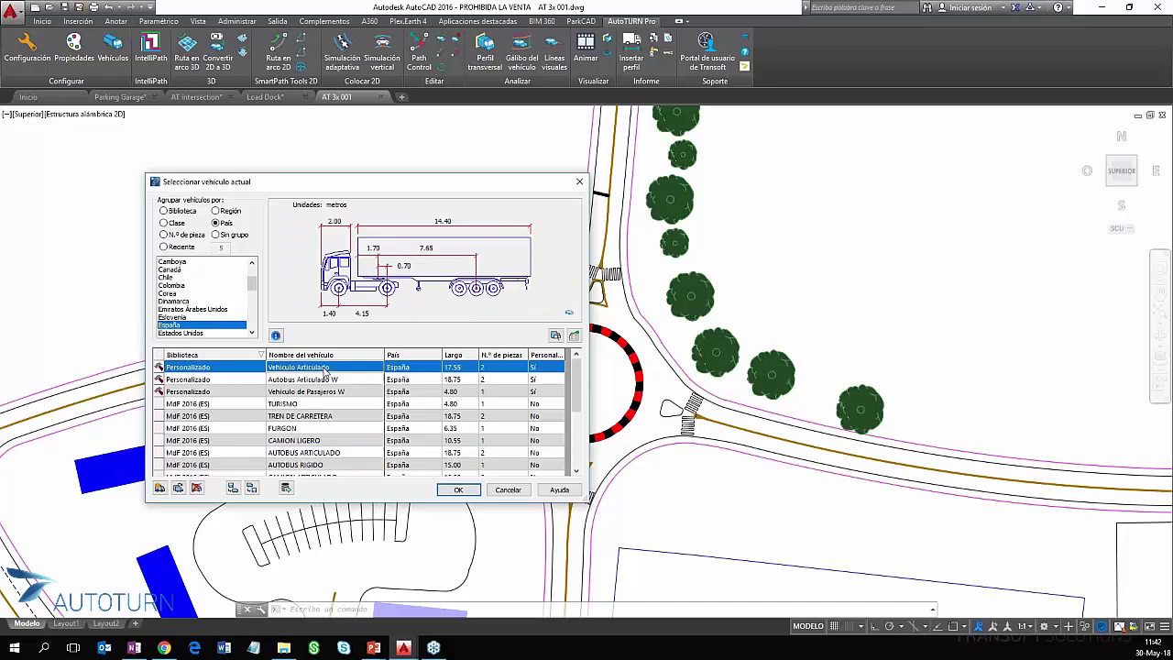
{"action": "left_click", "coordinate": [344, 383]}
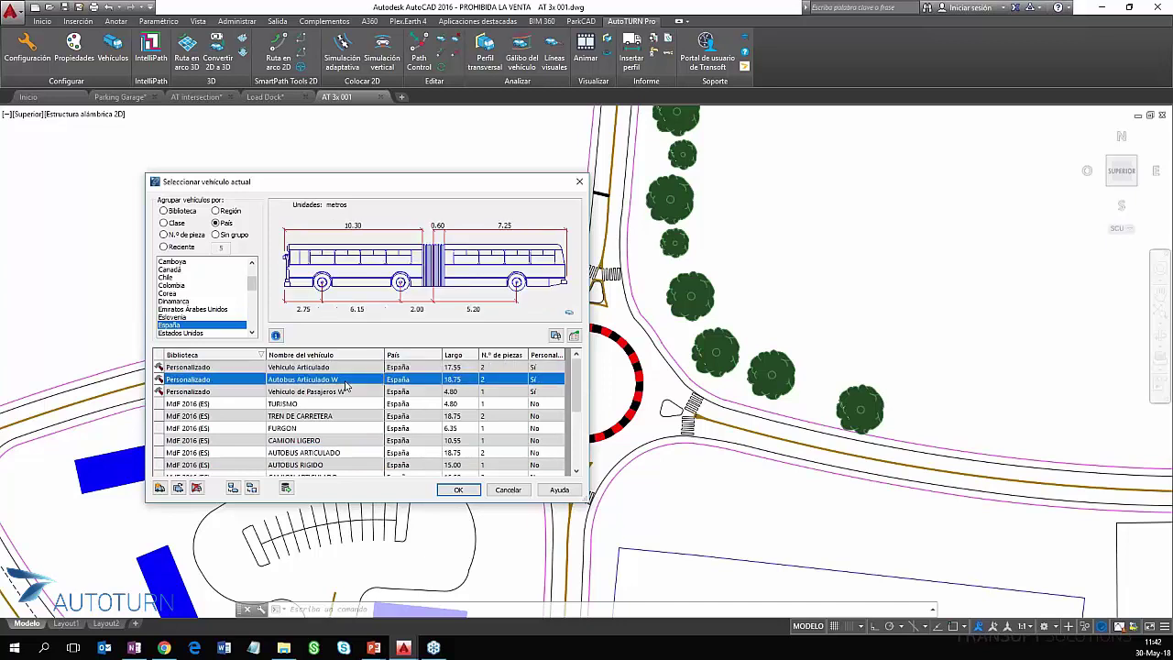
{"action": "scroll", "coordinate": [374, 429], "scroll_direction": "down", "scroll_amount": 1}
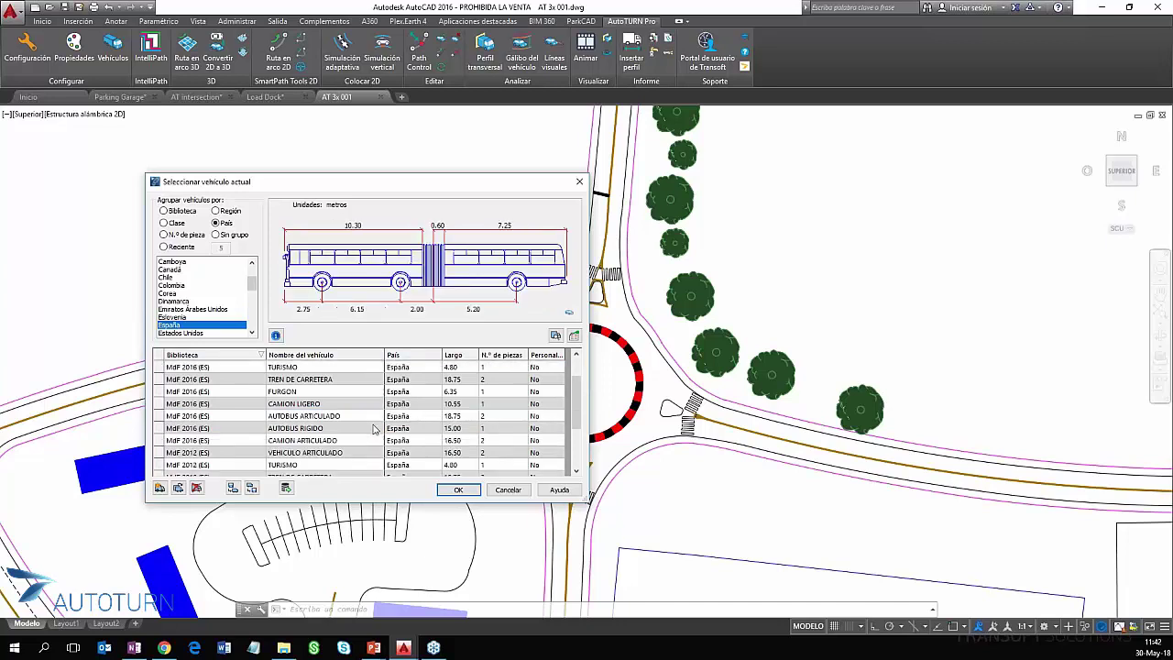
{"action": "left_click", "coordinate": [315, 419]}
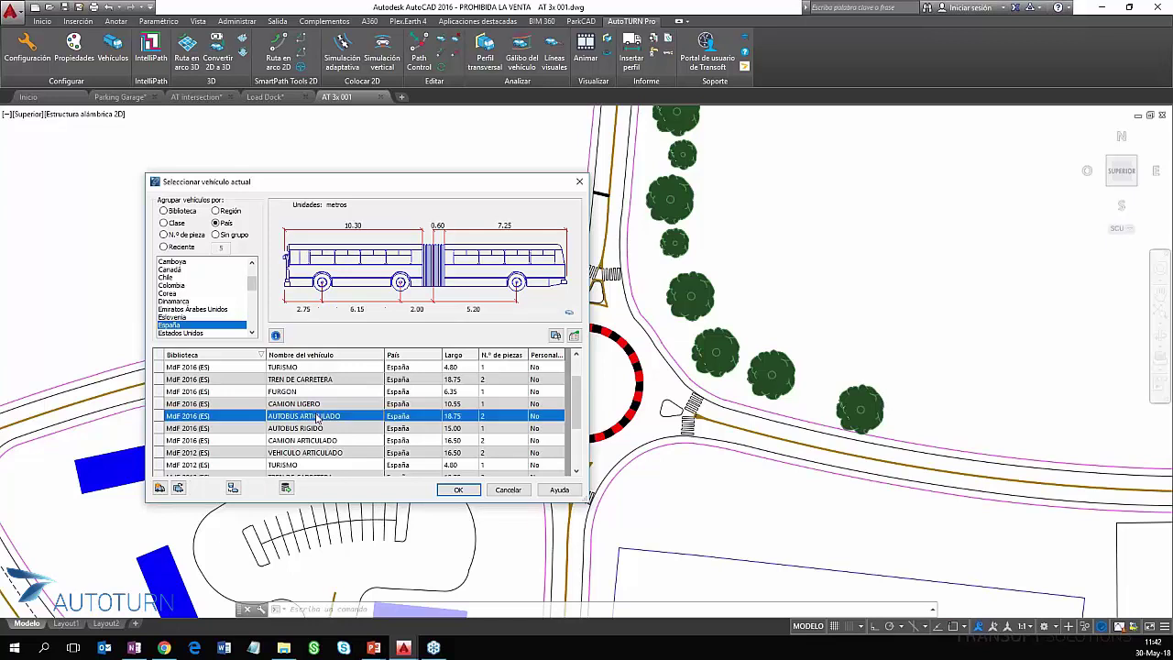
{"action": "left_click", "coordinate": [460, 490]}
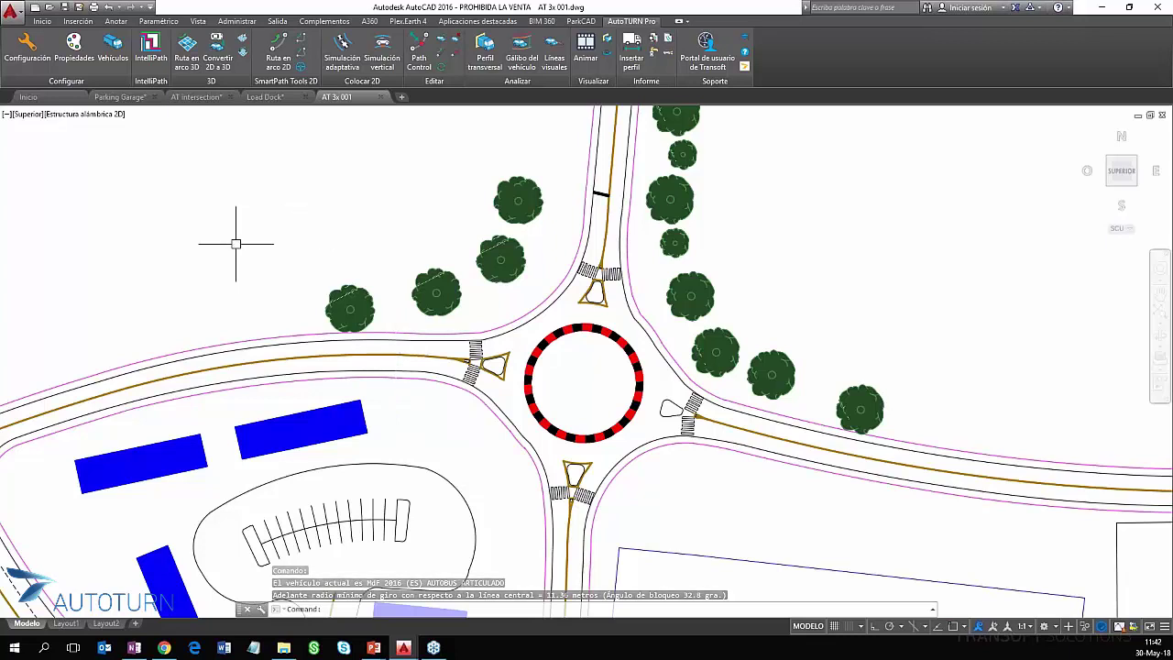
- Start an arc path and align the bus with the west approach road line and direction
{"action": "scroll", "coordinate": [481, 369], "scroll_direction": "up", "scroll_amount": 2}
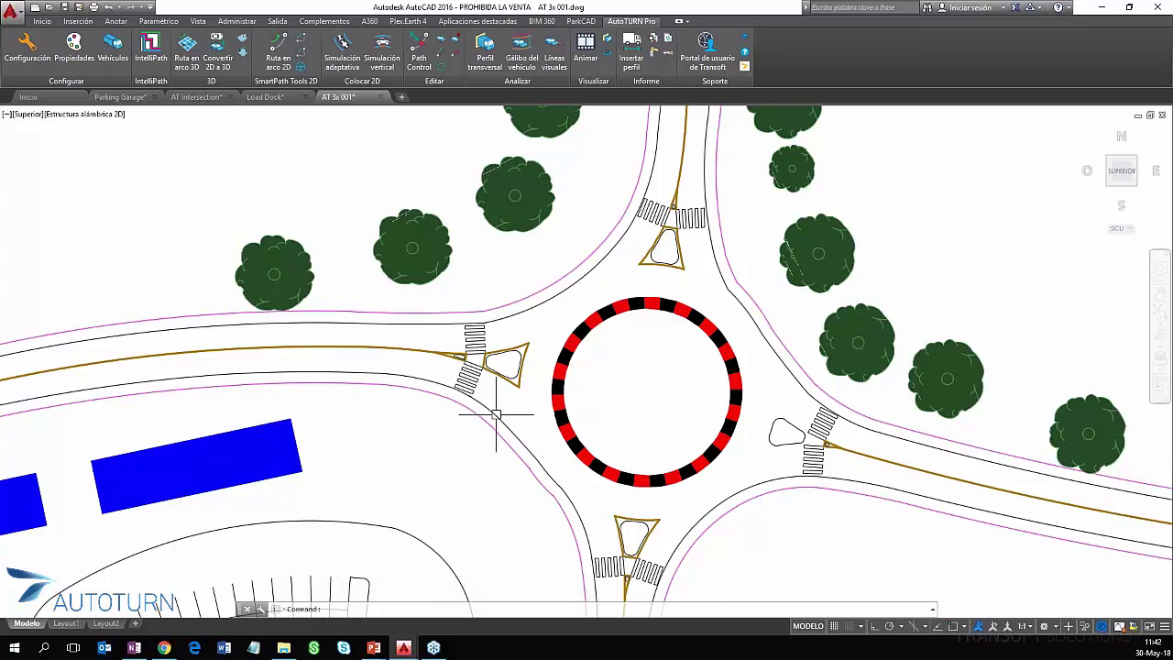
{"action": "left_click", "coordinate": [277, 61]}
{"action": "scroll", "coordinate": [628, 234], "scroll_direction": "up", "scroll_amount": 2}
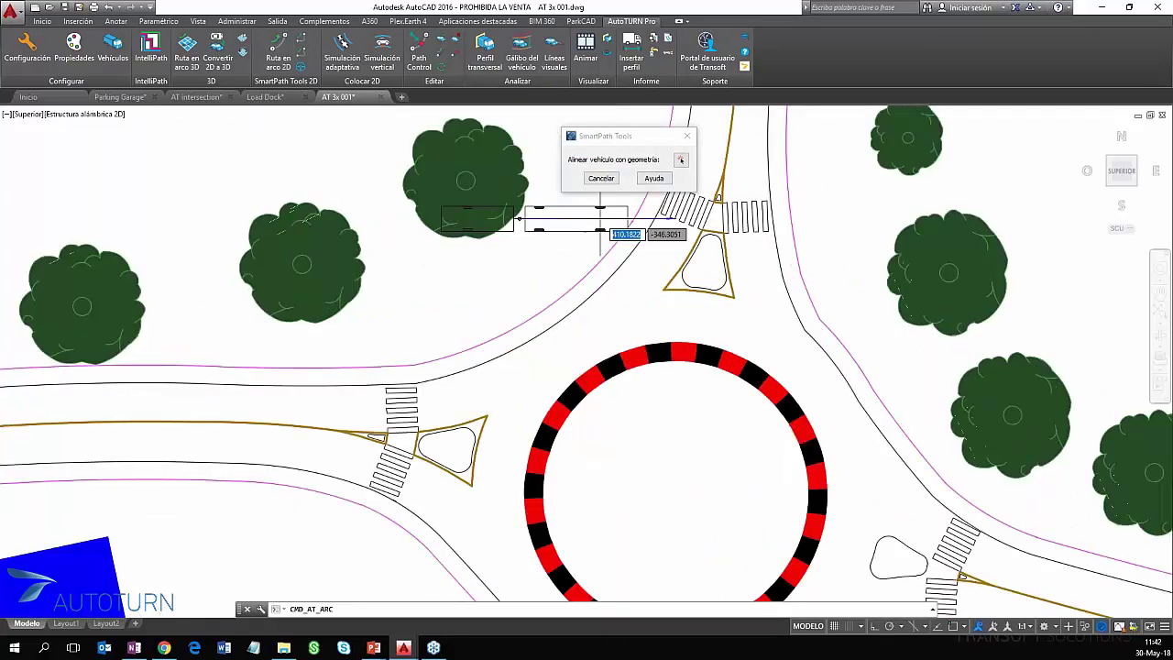
{"action": "left_click", "coordinate": [681, 161]}
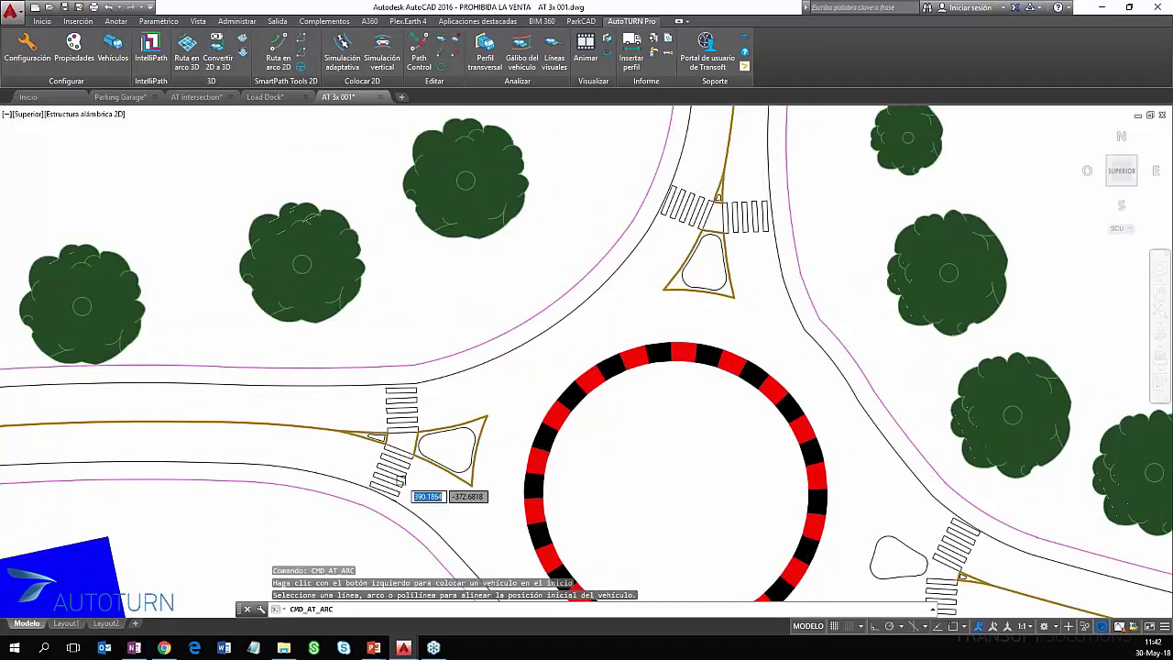
{"action": "left_click", "coordinate": [420, 519]}
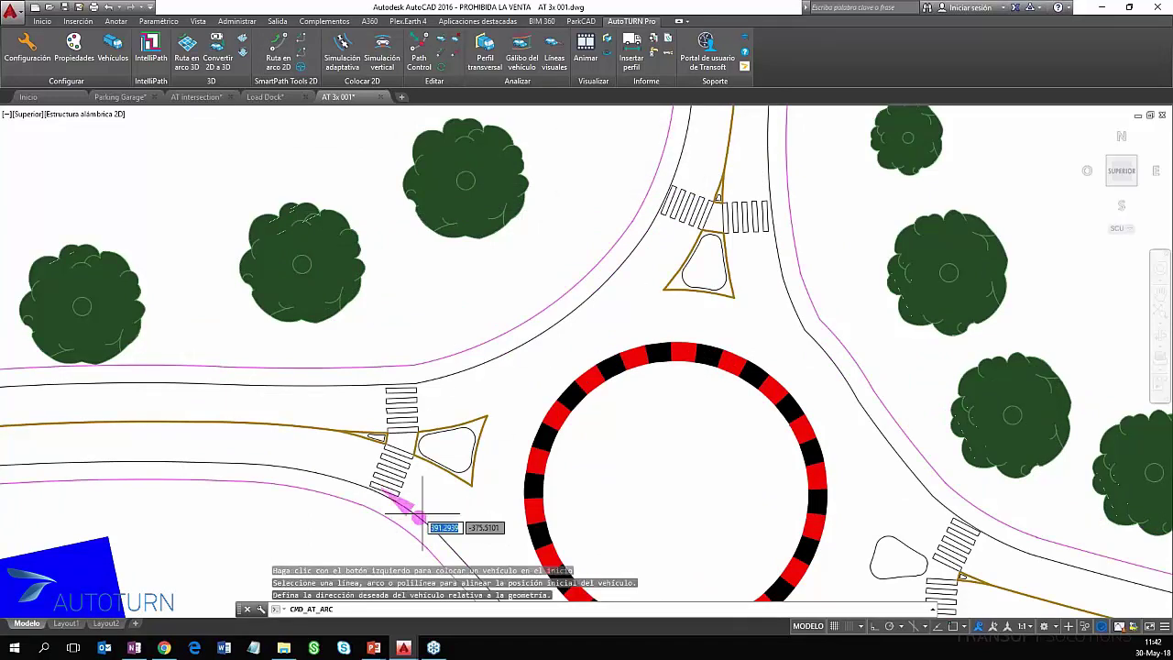
{"action": "left_click", "coordinate": [423, 531]}
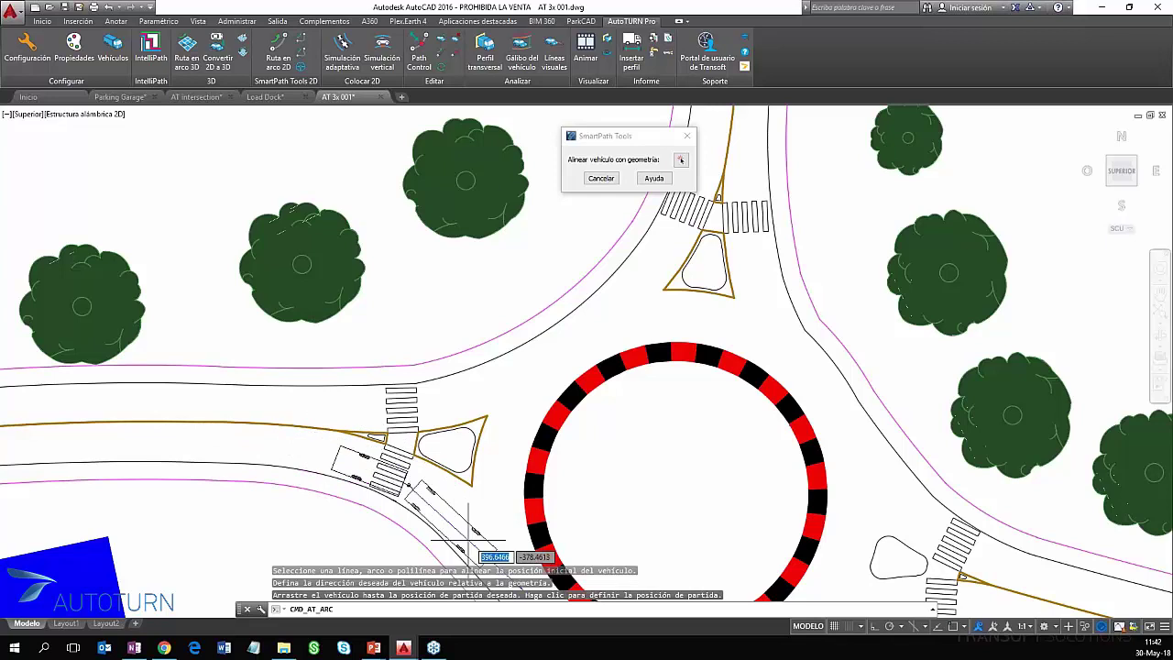
- Set the bus's start position on the western approach and move the options panel aside
{"action": "left_click", "coordinate": [468, 507]}
{"action": "middle_click_drag", "start_coordinate": [467, 507], "coordinate": [619, 429]}
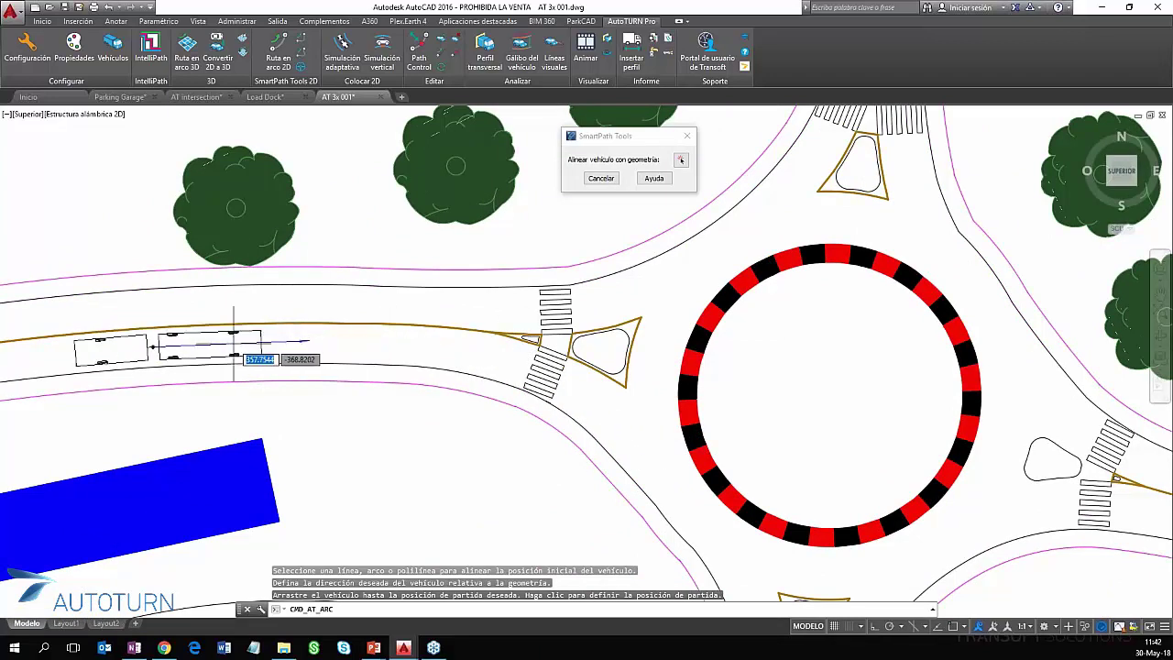
{"action": "middle_click_drag", "start_coordinate": [238, 357], "coordinate": [492, 383]}
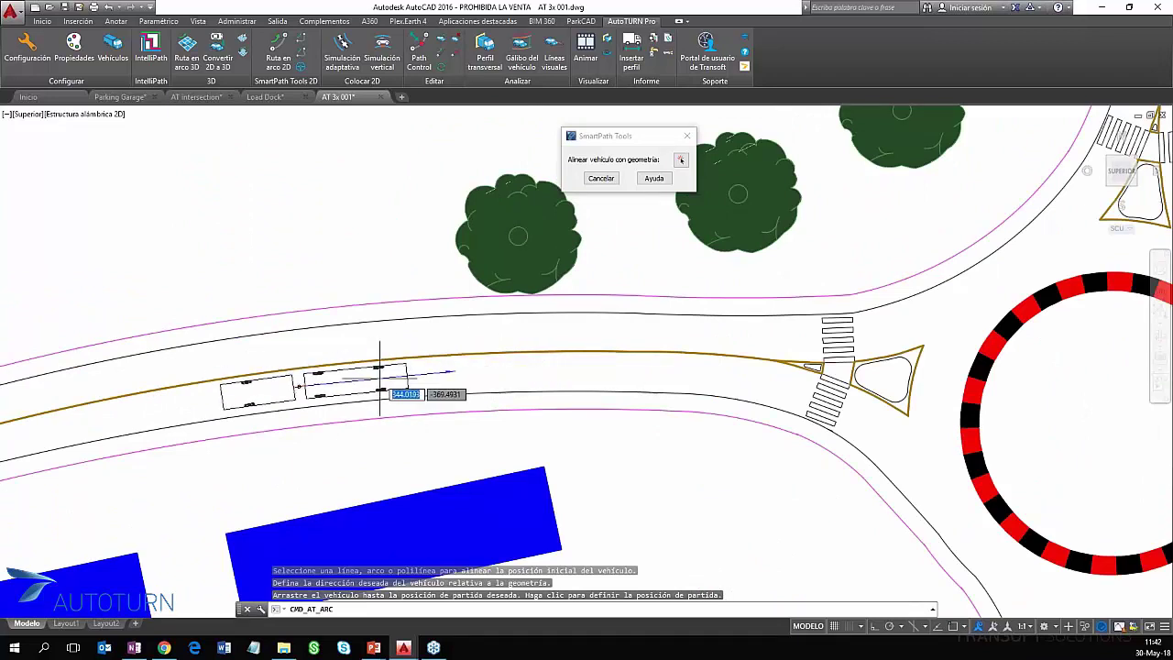
{"action": "left_click", "coordinate": [381, 376]}
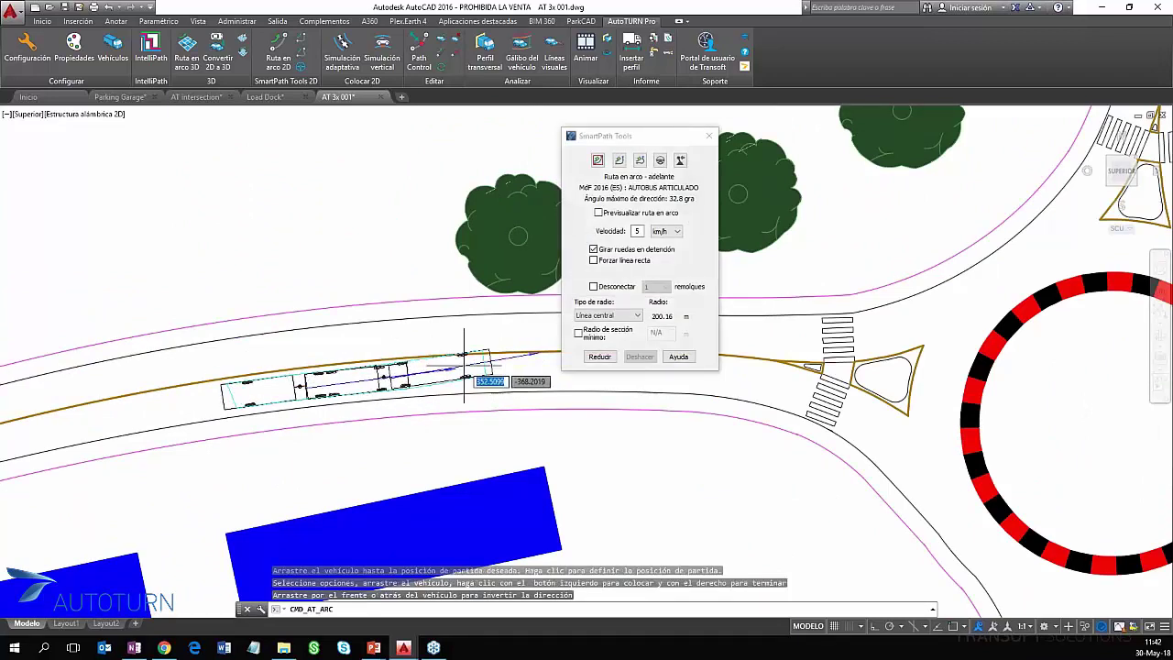
{"action": "left_click_drag", "start_coordinate": [629, 139], "coordinate": [148, 148]}
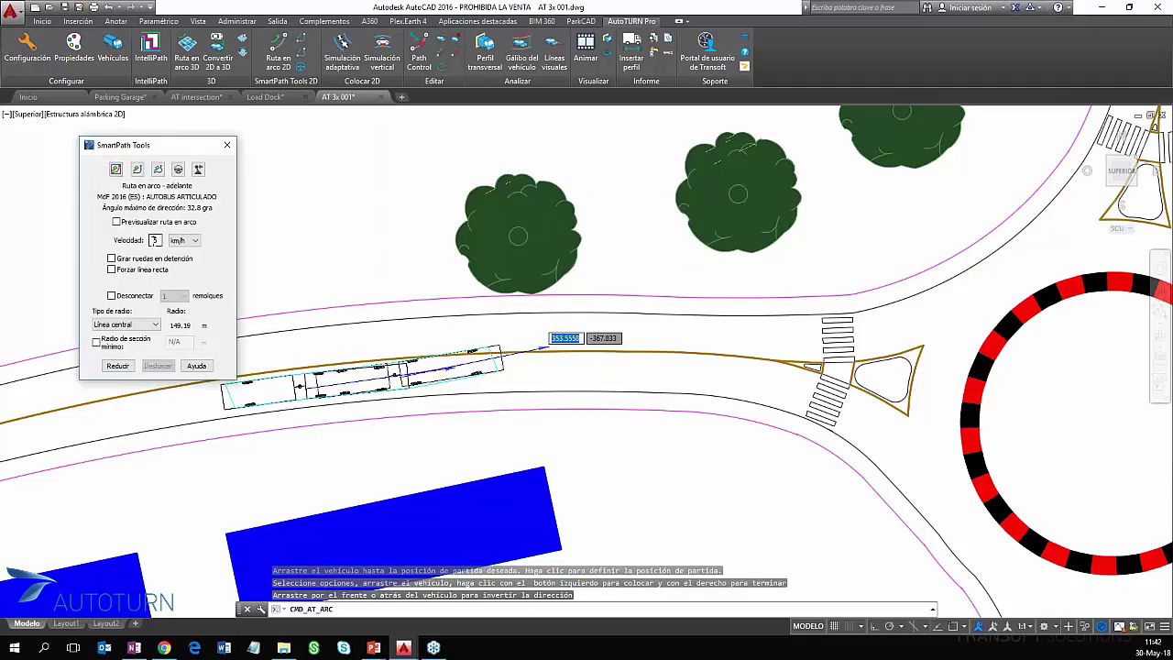
{"action": "left_click", "coordinate": [156, 240]}
{"action": "type", "text": "30"}
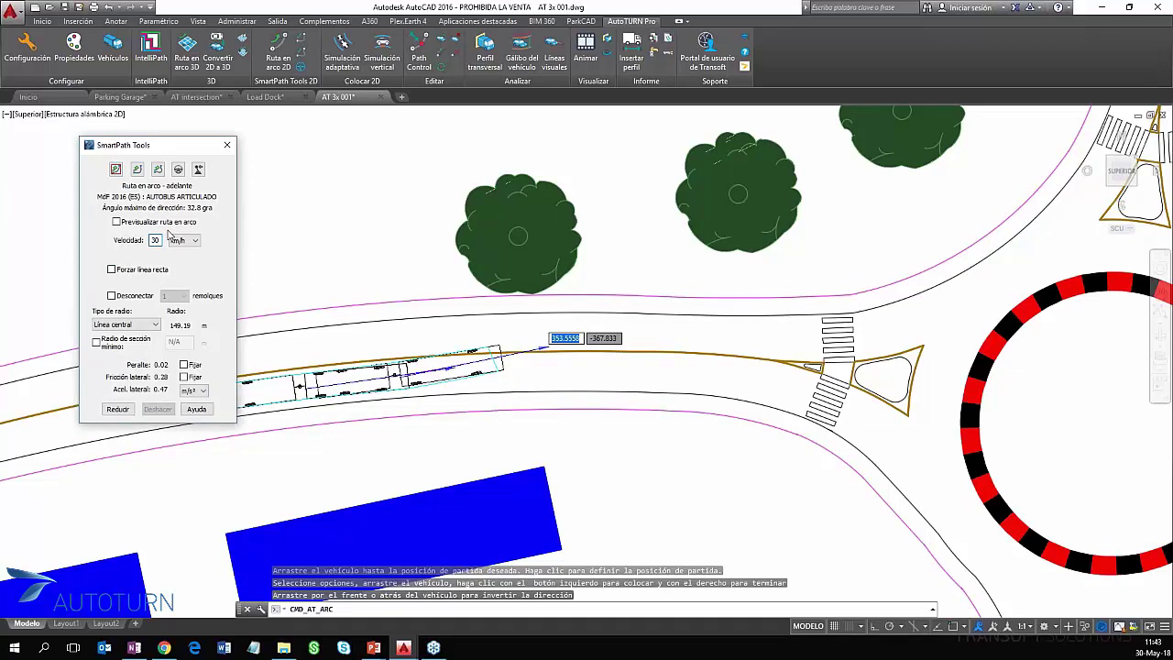
{"action": "left_click_drag", "start_coordinate": [170, 147], "coordinate": [144, 134]}
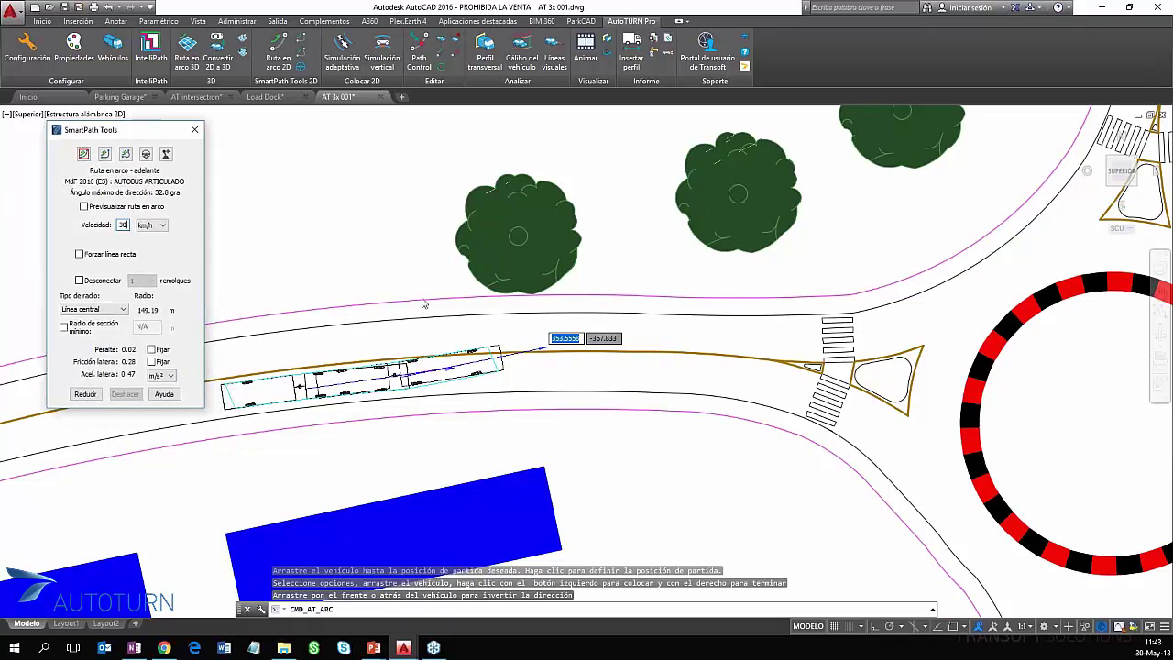
- Lay the first stretch of bus path toward the roundabout, following it along the approach
{"action": "scroll", "coordinate": [513, 367], "scroll_direction": "up", "scroll_amount": 2}
{"action": "scroll", "coordinate": [526, 358], "scroll_direction": "up", "scroll_amount": 2}
{"action": "left_click", "coordinate": [541, 355]}
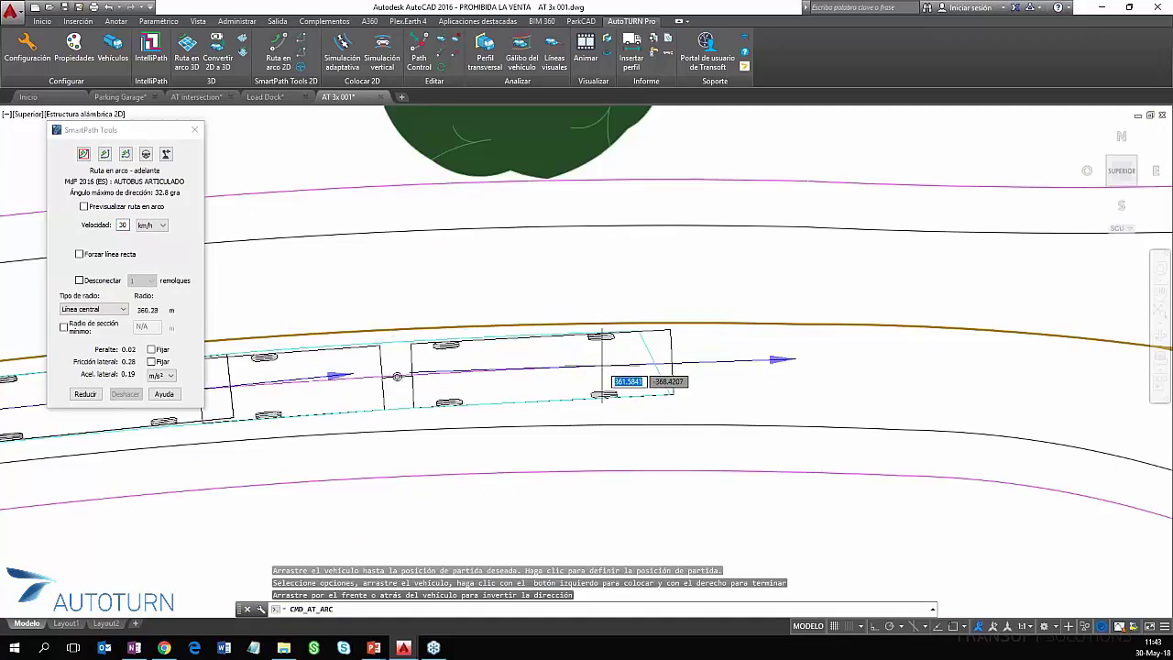
{"action": "scroll", "coordinate": [664, 381], "scroll_direction": "down", "scroll_amount": 3}
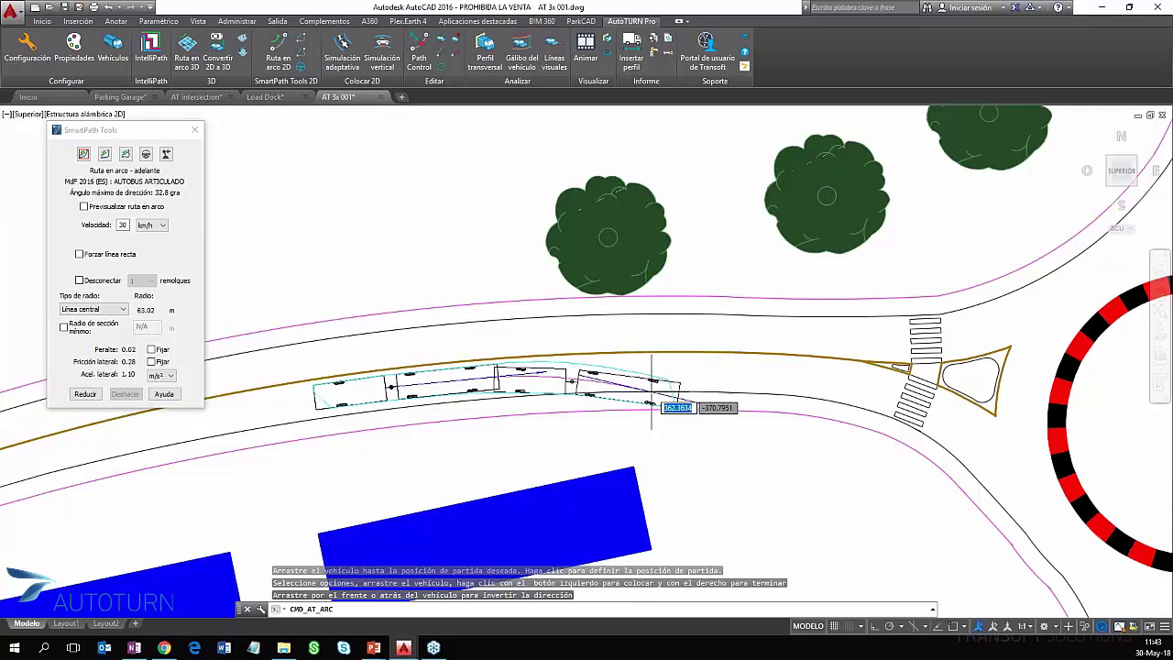
{"action": "scroll", "coordinate": [654, 405], "scroll_direction": "up", "scroll_amount": 1}
{"action": "scroll", "coordinate": [660, 406], "scroll_direction": "up", "scroll_amount": 2}
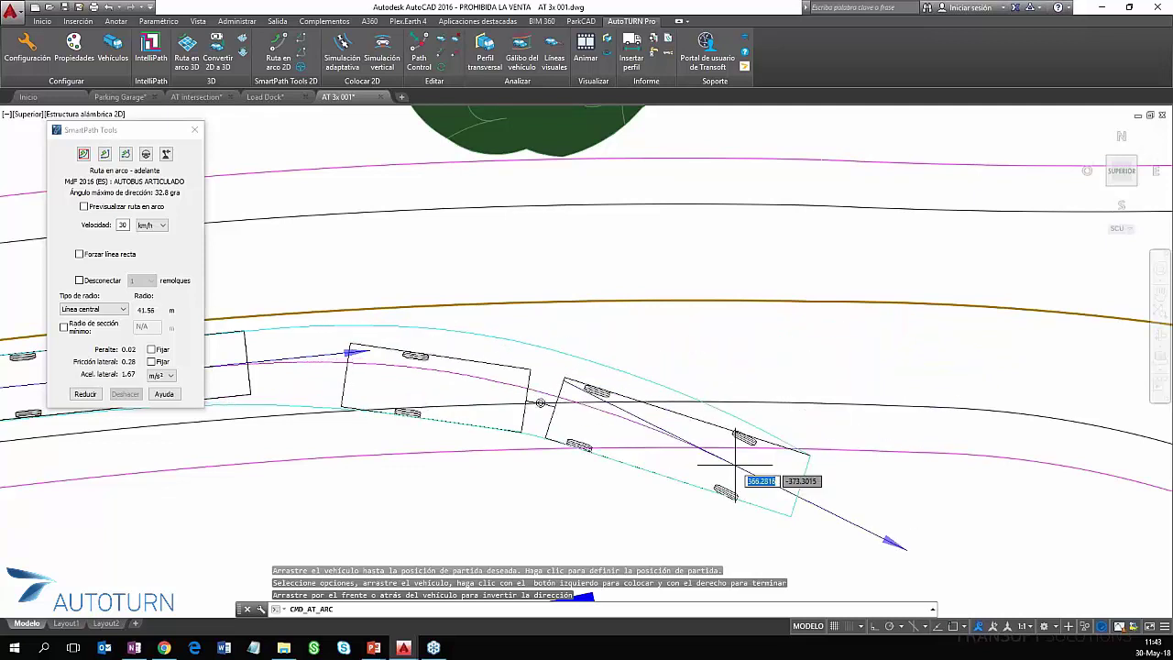
{"action": "middle_click_drag", "start_coordinate": [745, 459], "coordinate": [660, 367]}
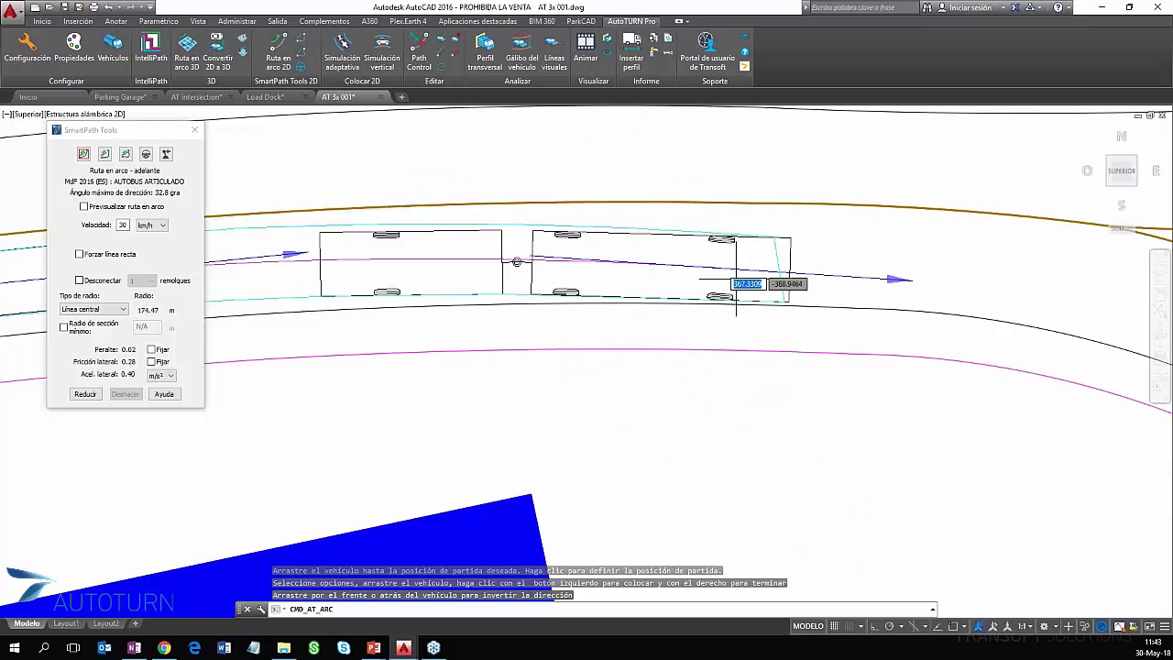
{"action": "middle_click_drag", "start_coordinate": [861, 291], "coordinate": [658, 310]}
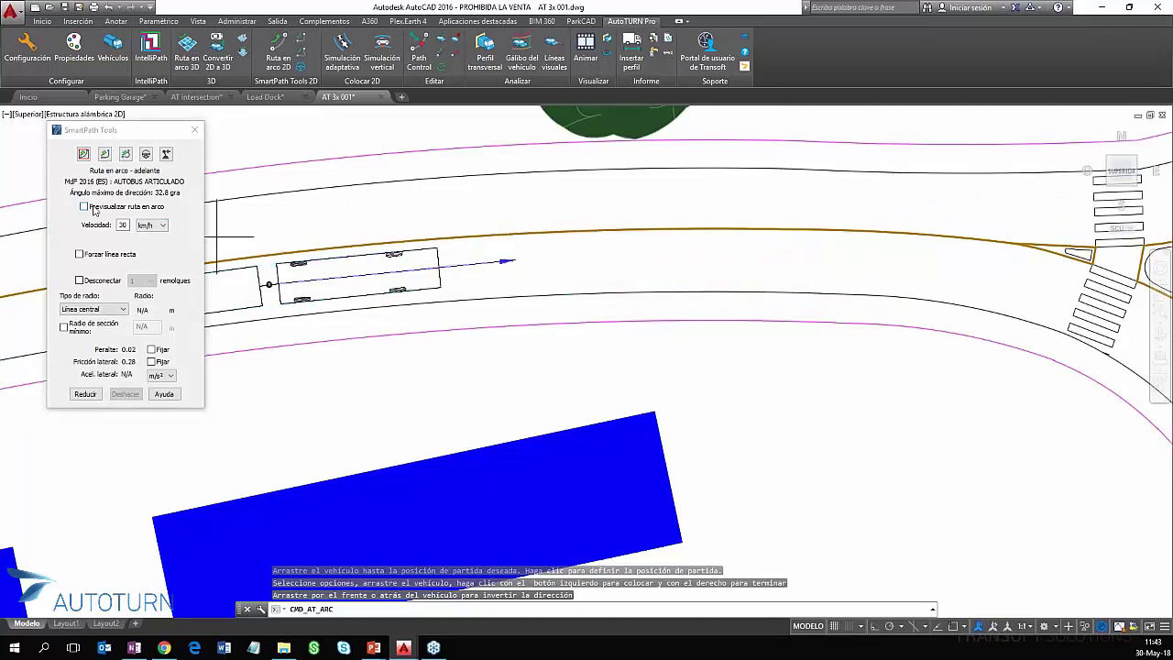
- Fix the bus's start on the approach road and zoom out to show the roundabout
{"action": "left_click", "coordinate": [418, 248]}
{"action": "scroll", "coordinate": [626, 302], "scroll_direction": "down", "scroll_amount": 2}
{"action": "middle_click_drag", "start_coordinate": [676, 306], "coordinate": [500, 312]}
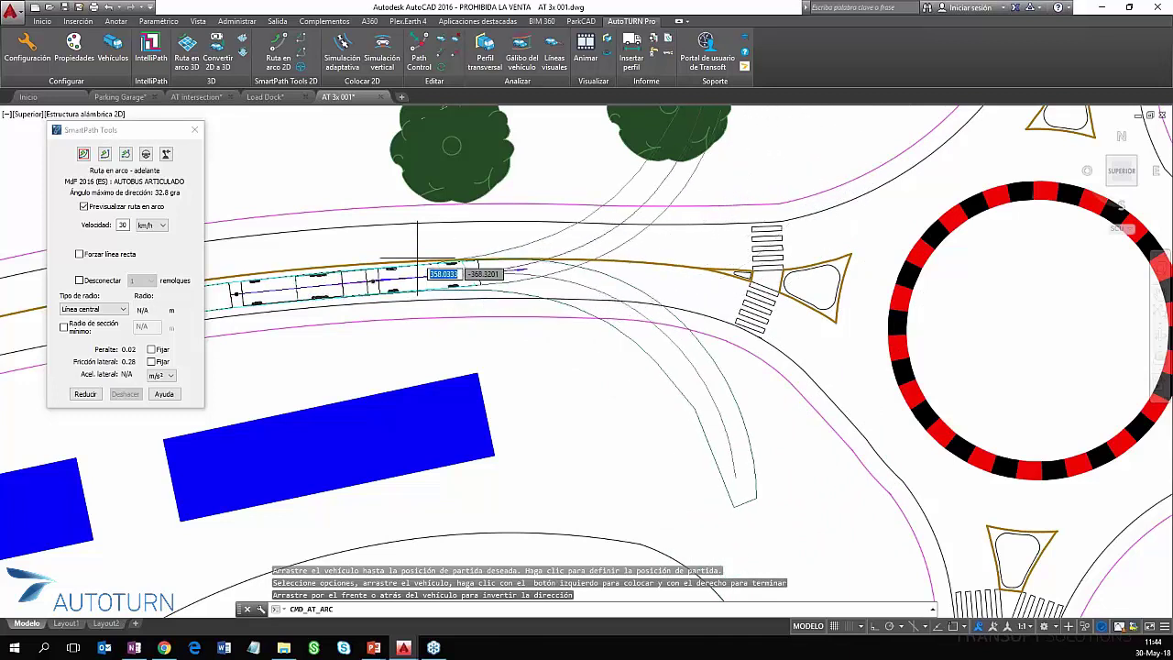
- Set the bus speed to 50 km/h and check the arc preview at the roundabout
{"action": "double_click", "coordinate": [122, 224]}
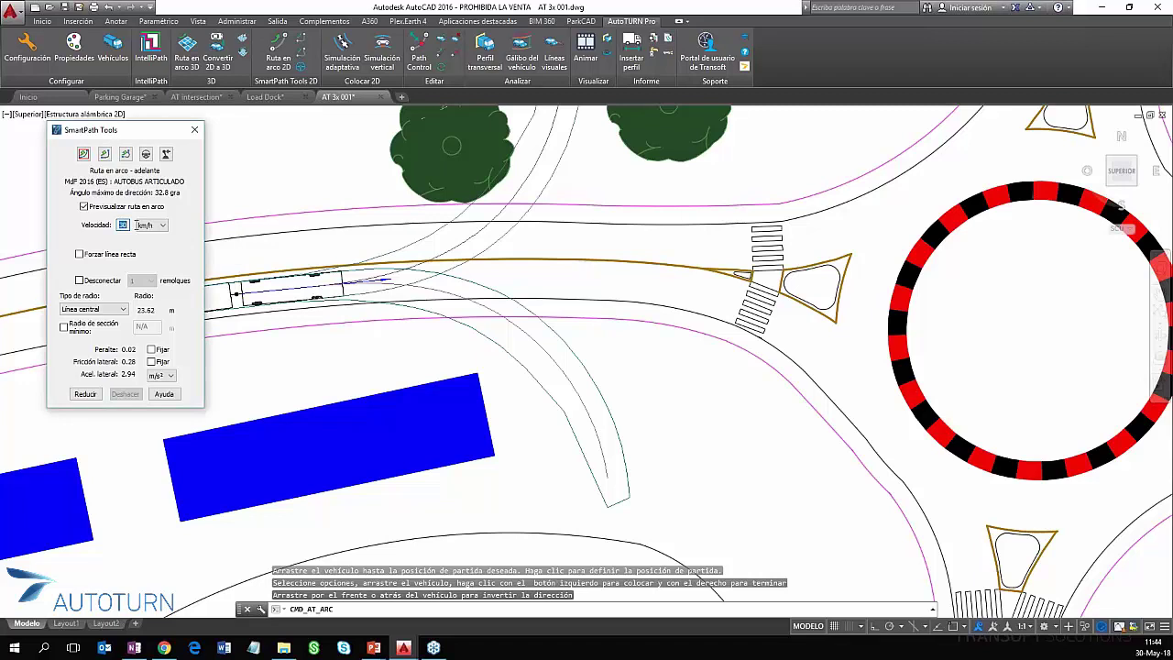
{"action": "type", "text": "50"}
{"action": "scroll", "coordinate": [632, 314], "scroll_direction": "down", "scroll_amount": 2}
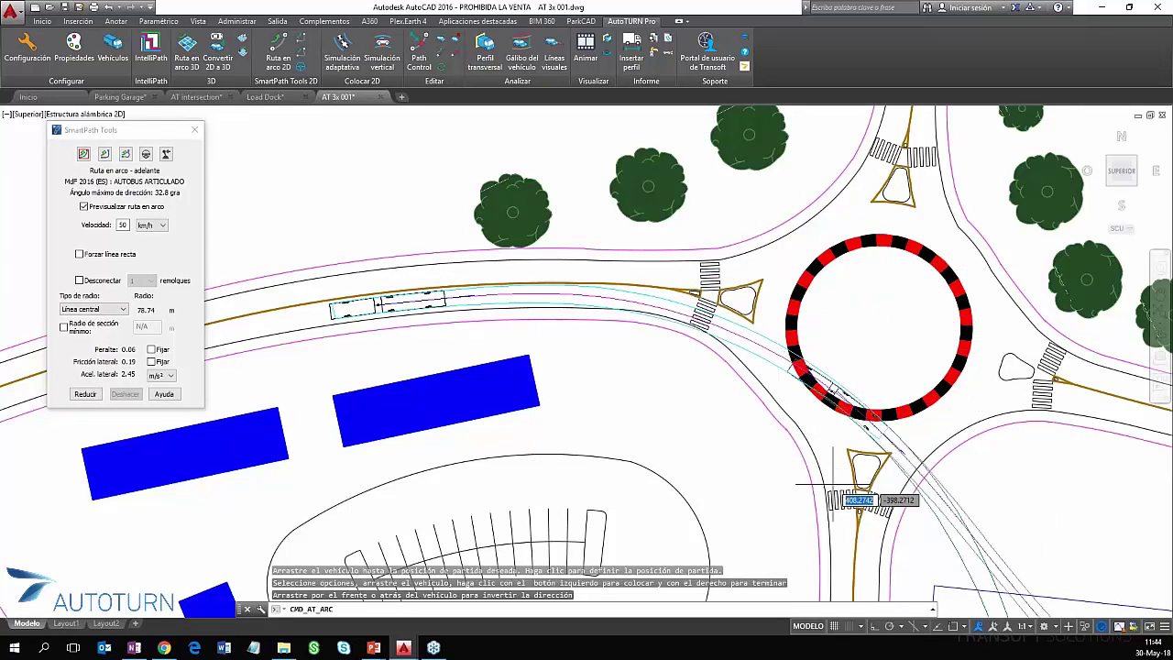
{"action": "scroll", "coordinate": [857, 509], "scroll_direction": "down", "scroll_amount": 2}
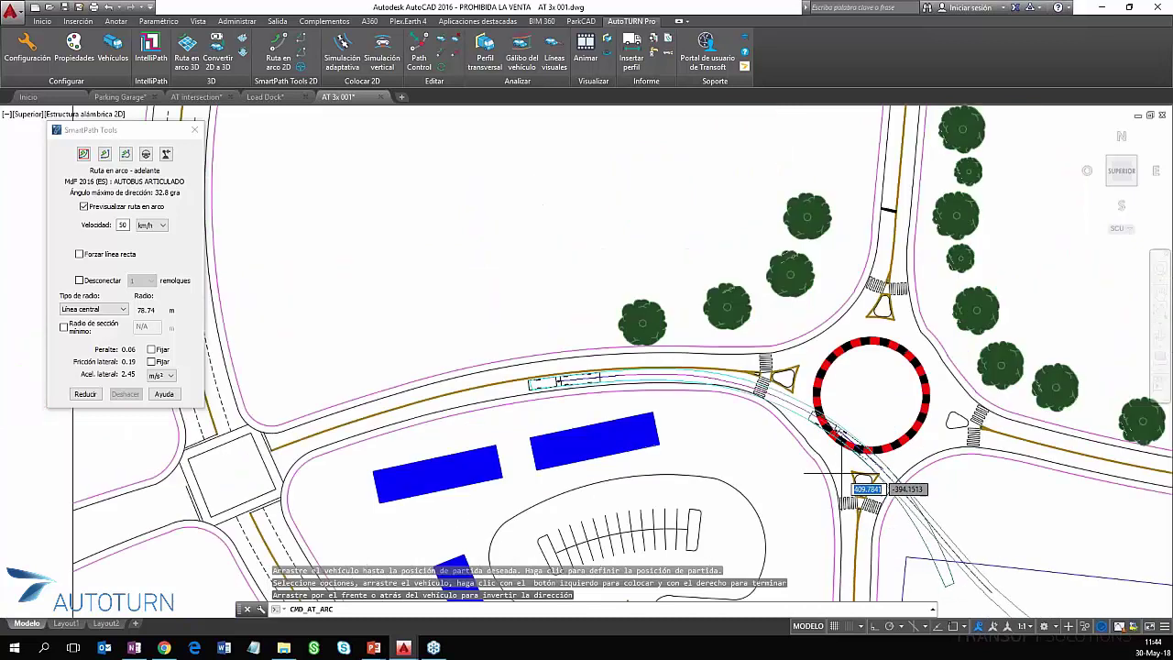
{"action": "middle_click_drag", "start_coordinate": [843, 475], "coordinate": [718, 473]}
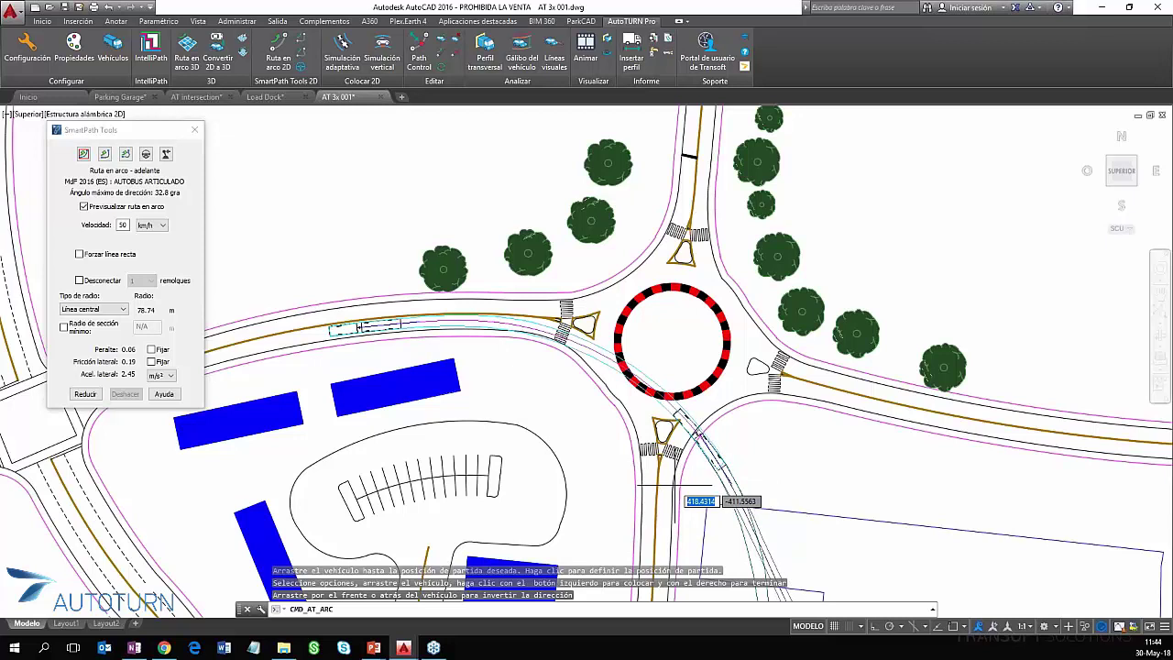
{"action": "scroll", "coordinate": [528, 315], "scroll_direction": "up", "scroll_amount": 2}
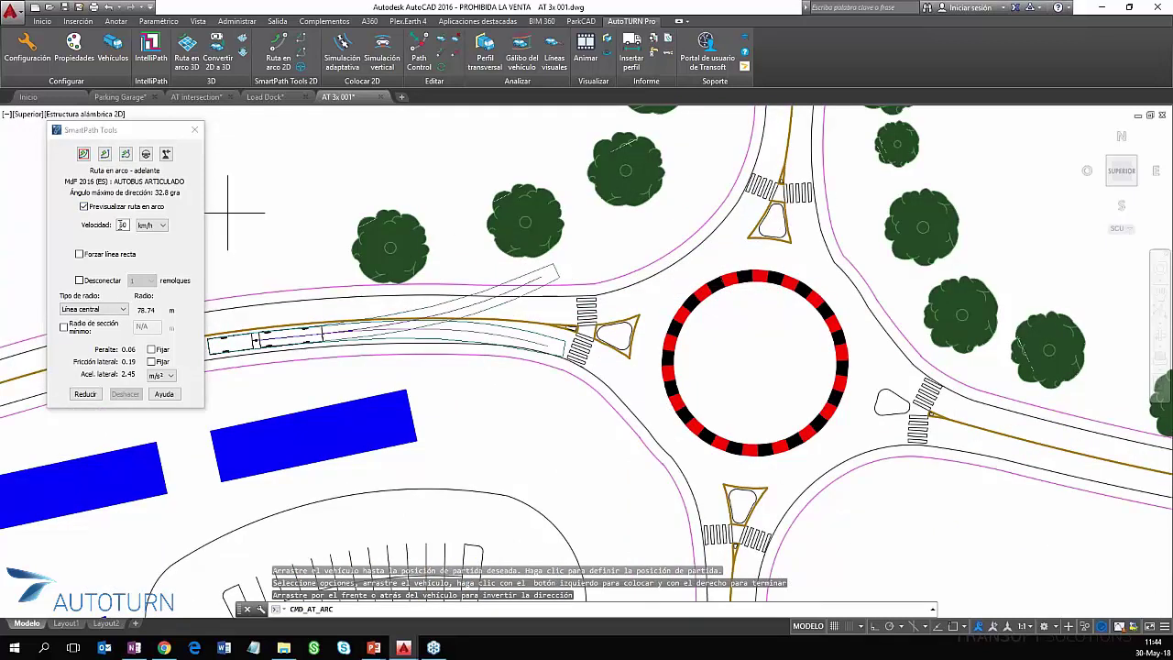
- Try 20 and 10 km/h, then return the speed to 30 km/h
{"action": "double_click", "coordinate": [121, 224]}
{"action": "type", "text": "20"}
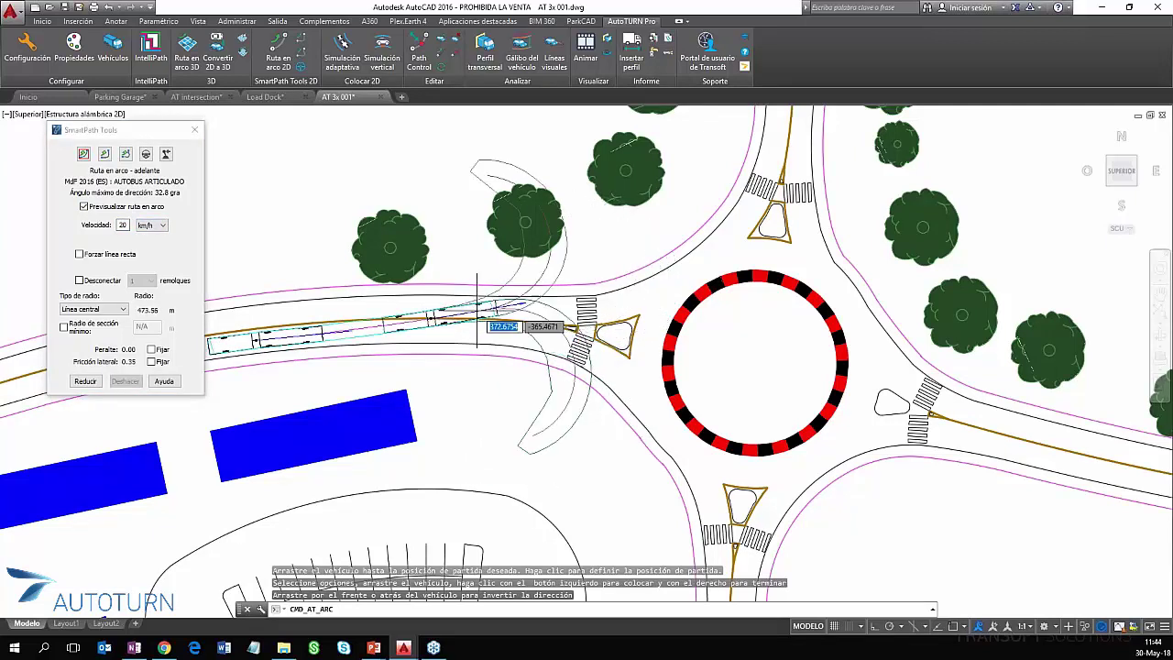
{"action": "double_click", "coordinate": [115, 224]}
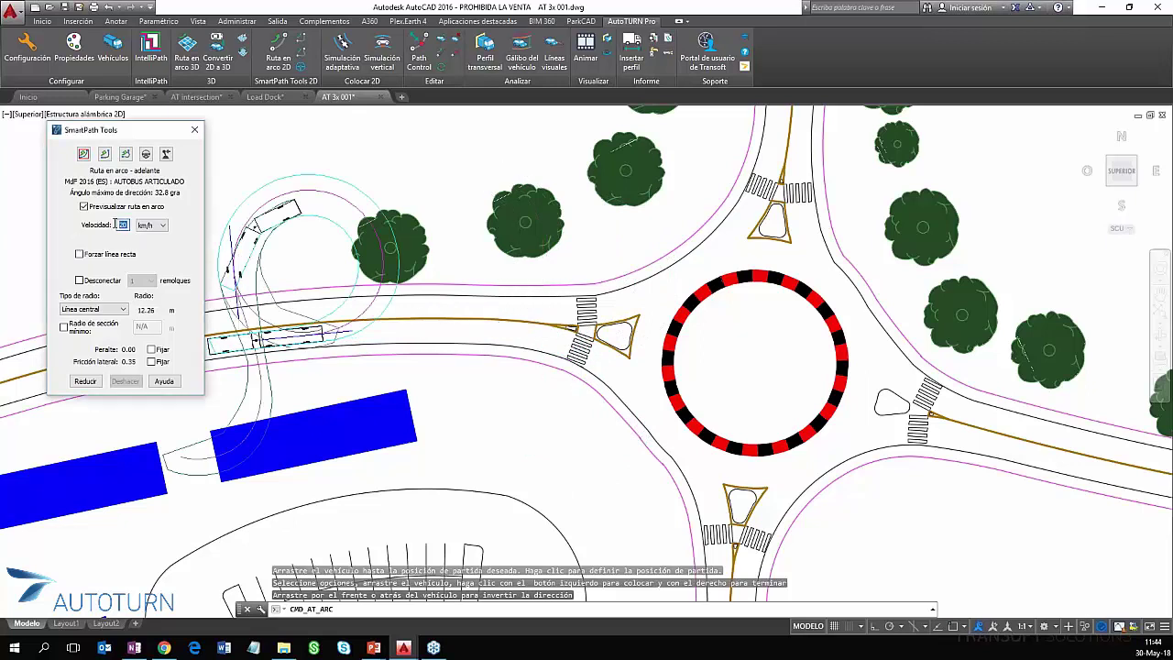
{"action": "type", "text": "10"}
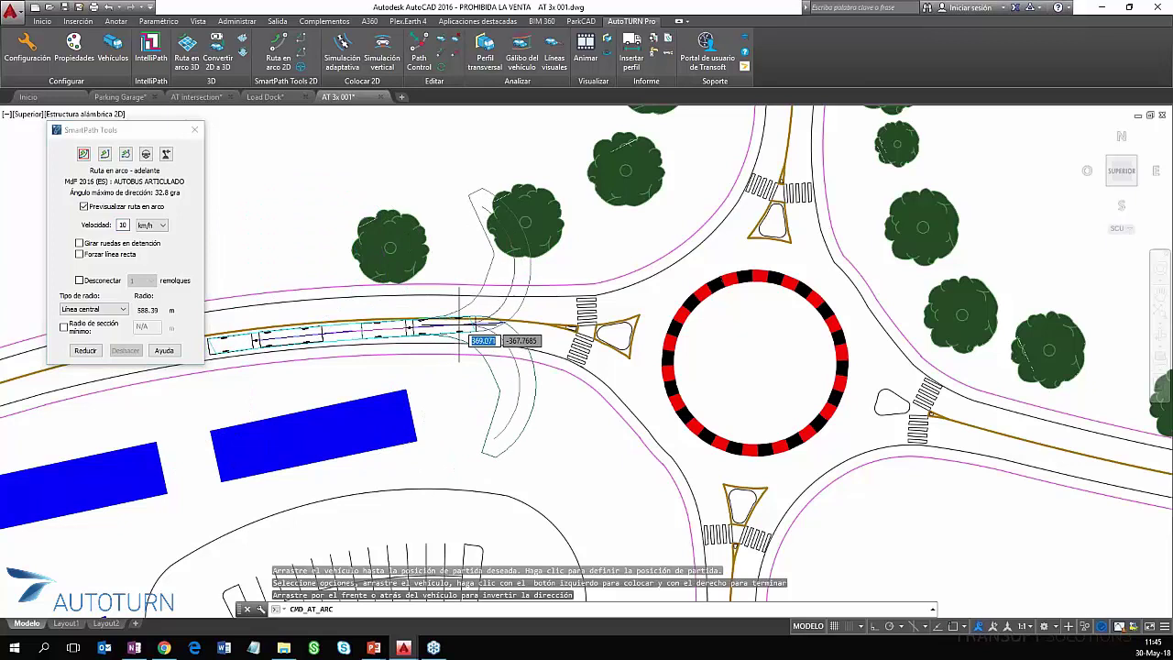
{"action": "scroll", "coordinate": [460, 328], "scroll_direction": "up", "scroll_amount": 2}
{"action": "type", "text": "20"}
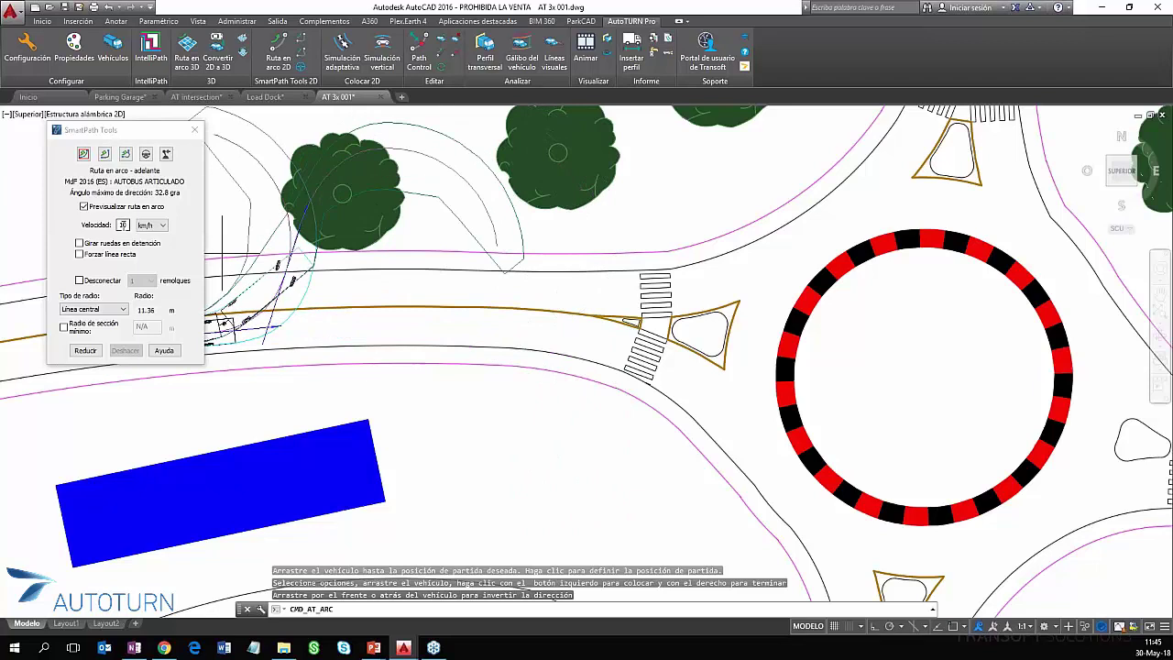
{"action": "double_click", "coordinate": [121, 225]}
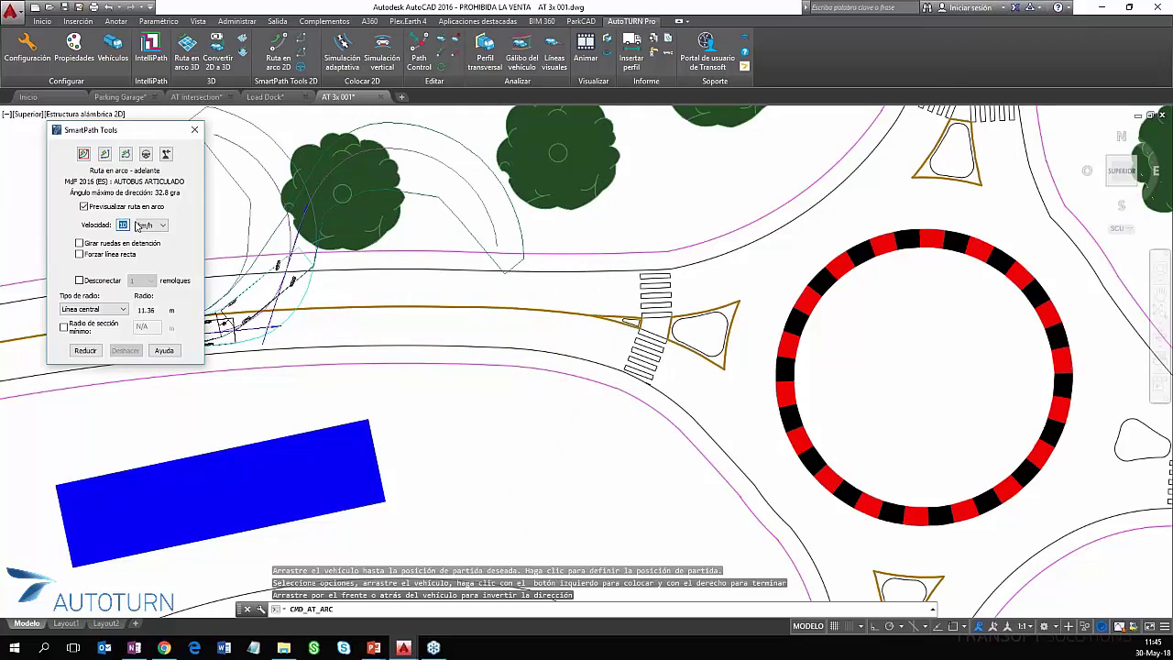
{"action": "type", "text": "30"}
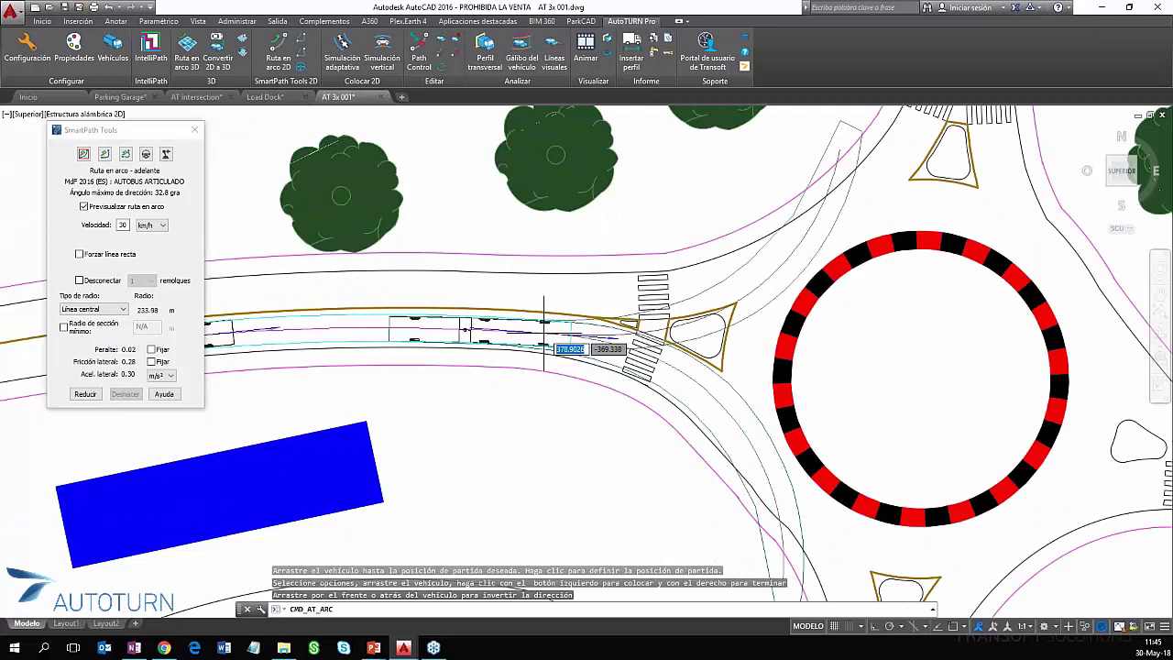
{"action": "middle_click_drag", "start_coordinate": [549, 329], "coordinate": [457, 334]}
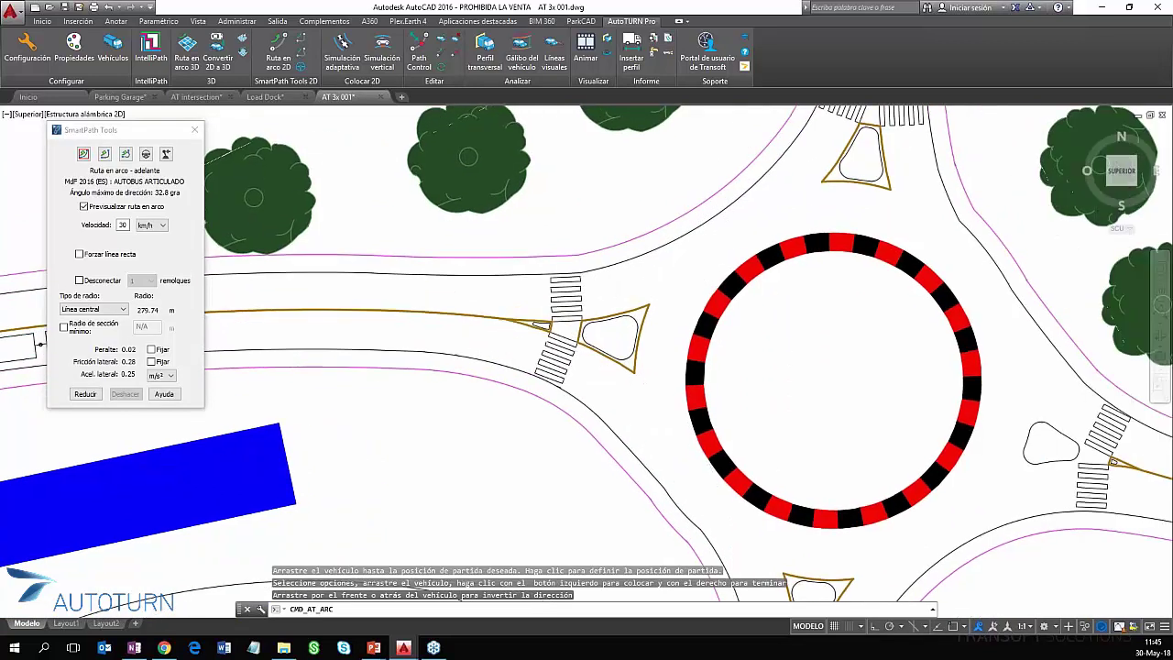
- Place the bus at the path start, enter a speed of 20, and commit the first arc
{"action": "left_click", "coordinate": [458, 348]}
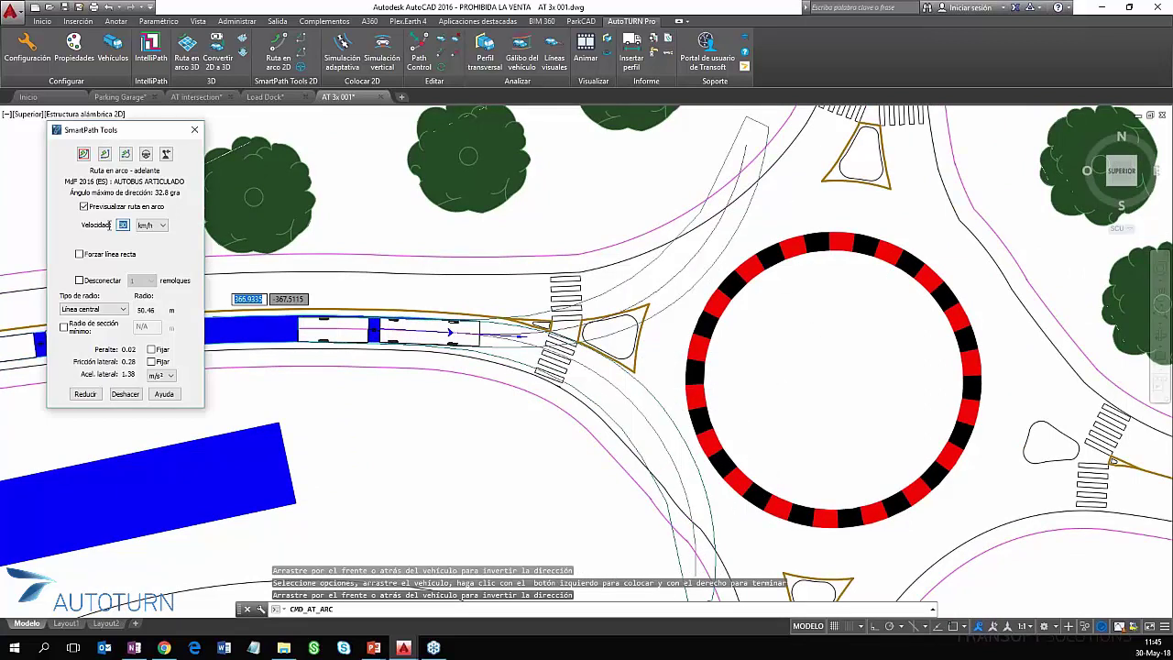
{"action": "type", "text": "20"}
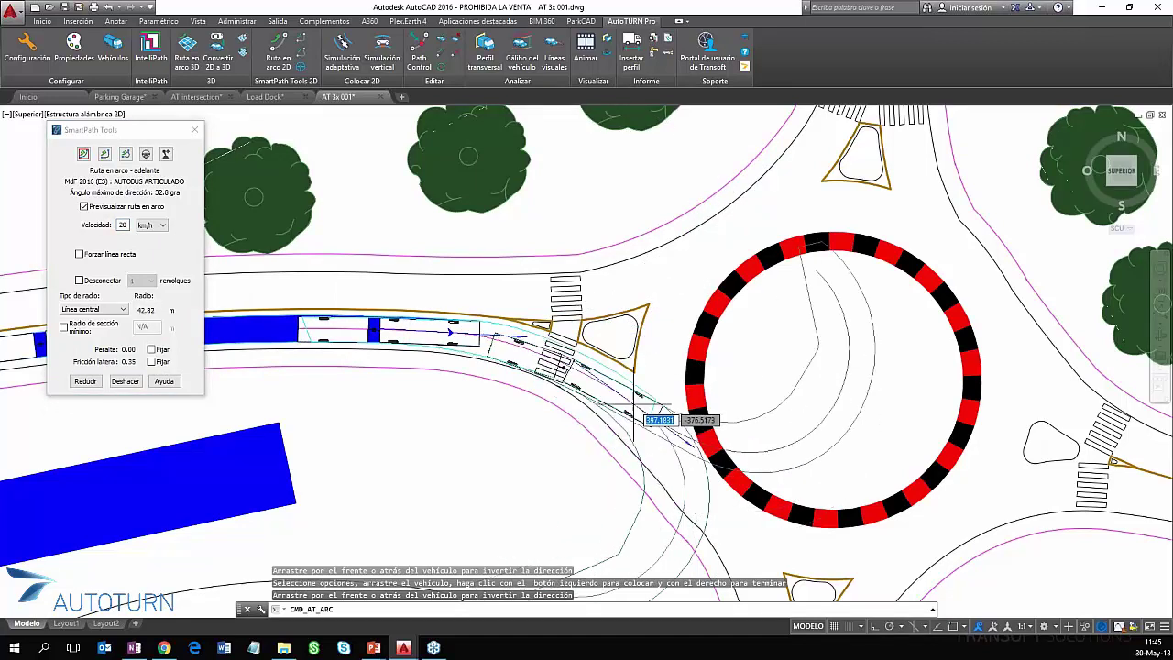
{"action": "scroll", "coordinate": [633, 410], "scroll_direction": "up", "scroll_amount": 2}
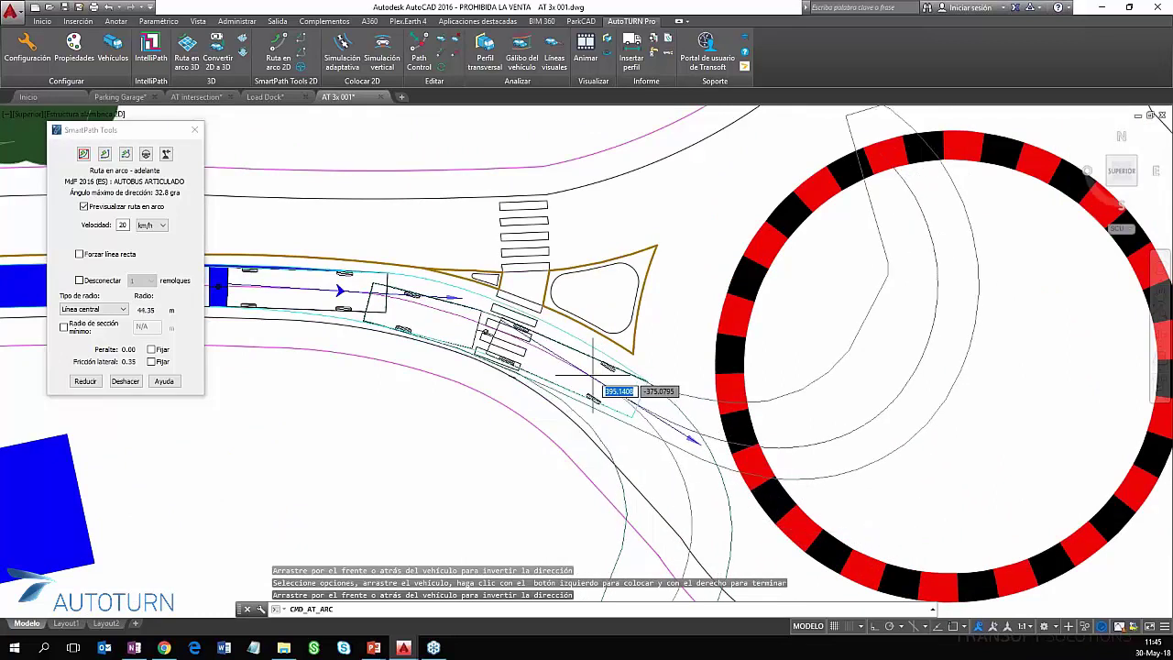
{"action": "left_click", "coordinate": [605, 371]}
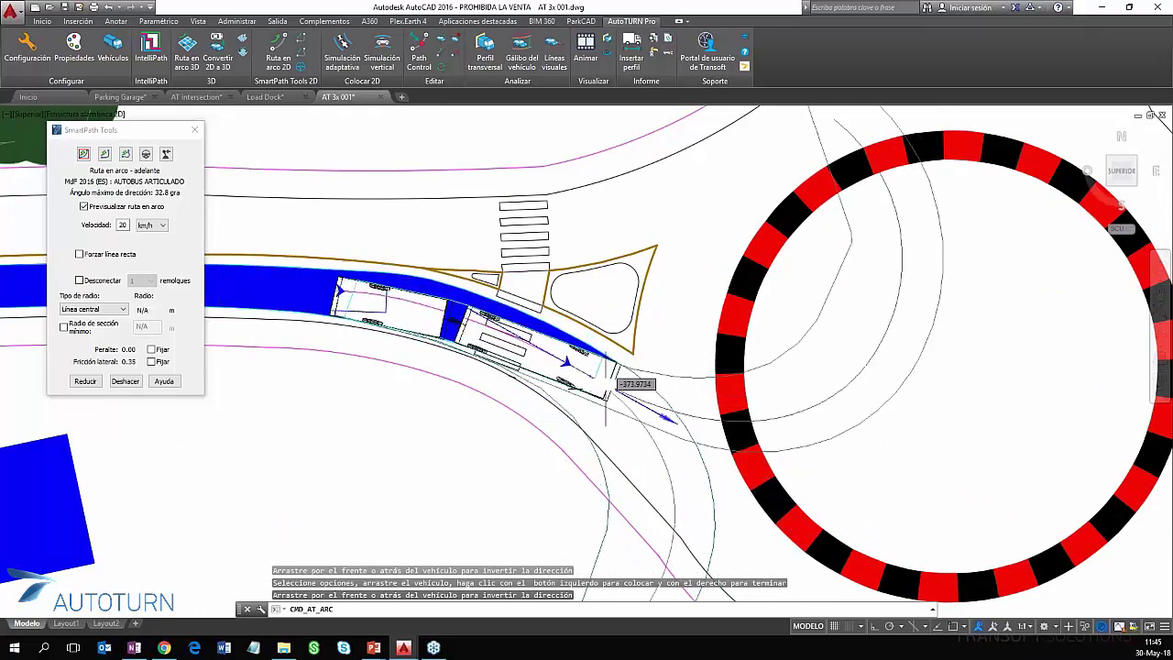
{"action": "middle_click_drag", "start_coordinate": [669, 461], "coordinate": [467, 398]}
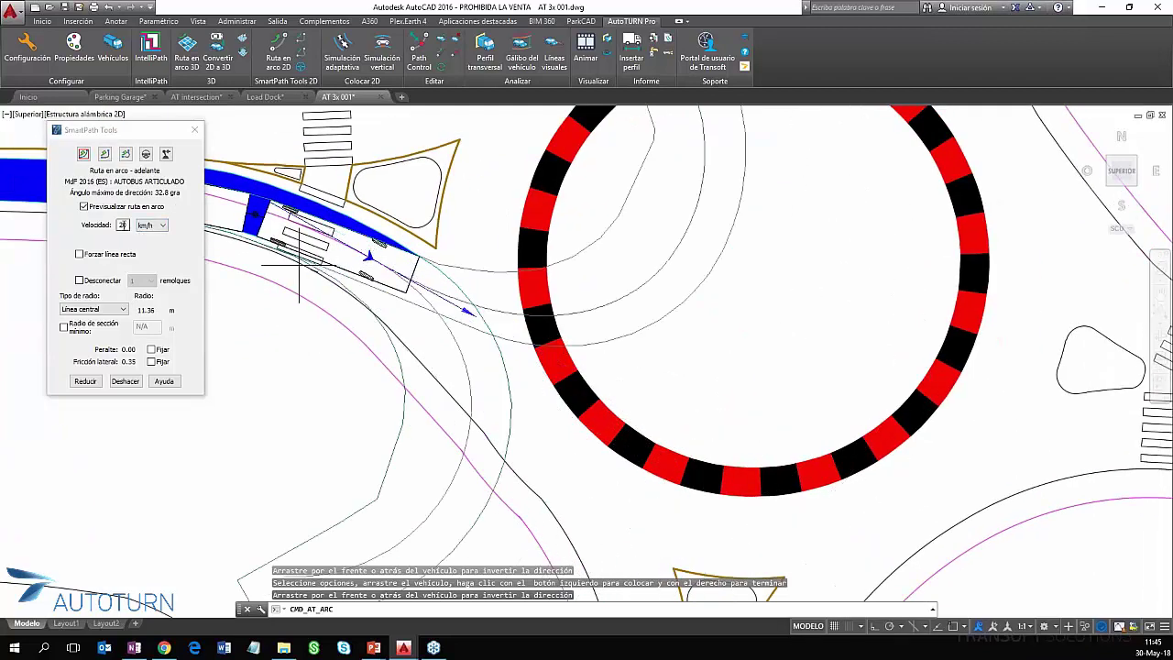
- Change the speed to 1 and commit arcs around the roundabout ring toward the exit
{"action": "double_click", "coordinate": [128, 226]}
{"action": "type", "text": "10"}
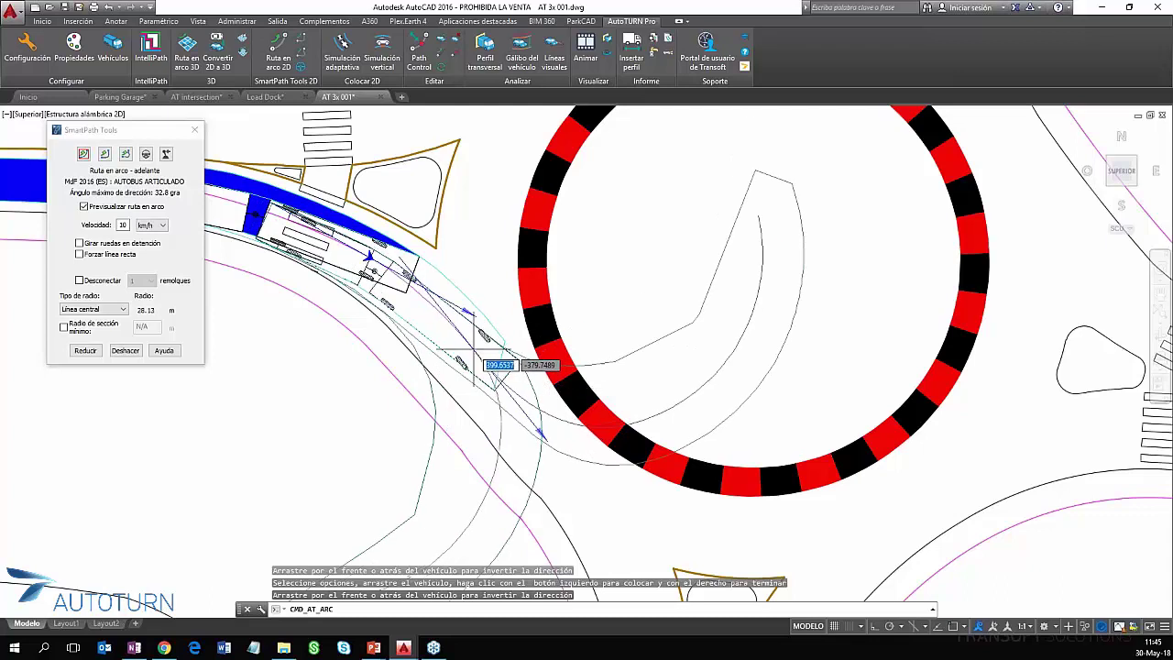
{"action": "scroll", "coordinate": [478, 365], "scroll_direction": "up", "scroll_amount": 2}
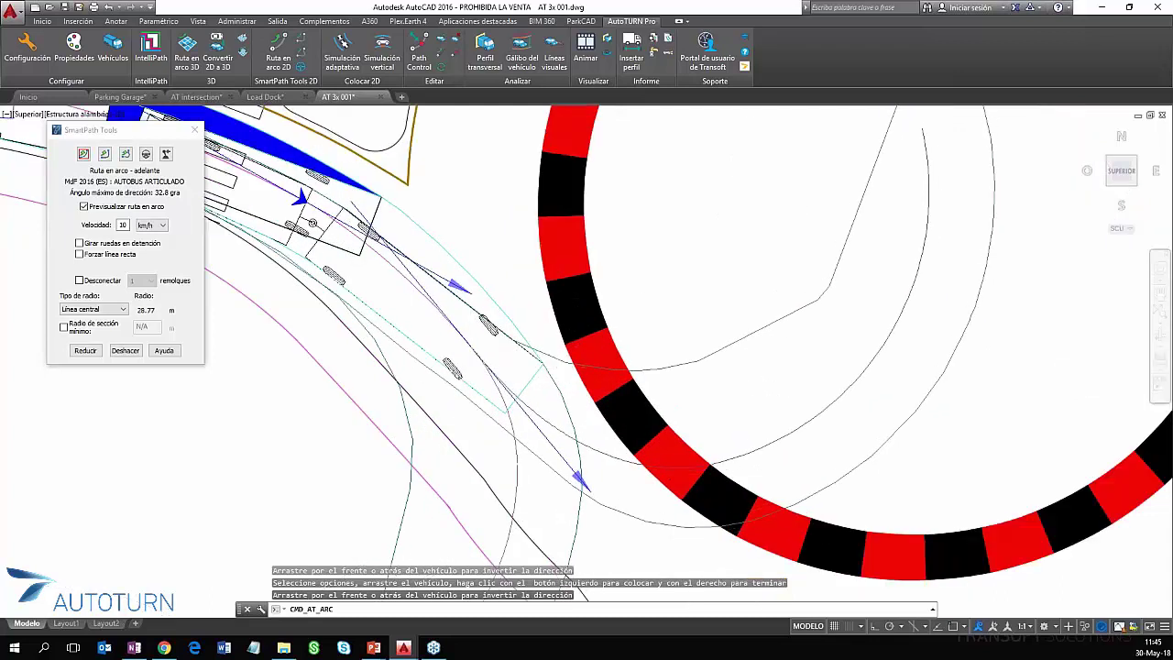
{"action": "mouse_move", "coordinate": [550, 436]}
{"action": "middle_mouse_down"}
{"action": "mouse_move", "coordinate": [504, 360]}
{"action": "mouse_move", "coordinate": [406, 265]}
{"action": "middle_mouse_up"}
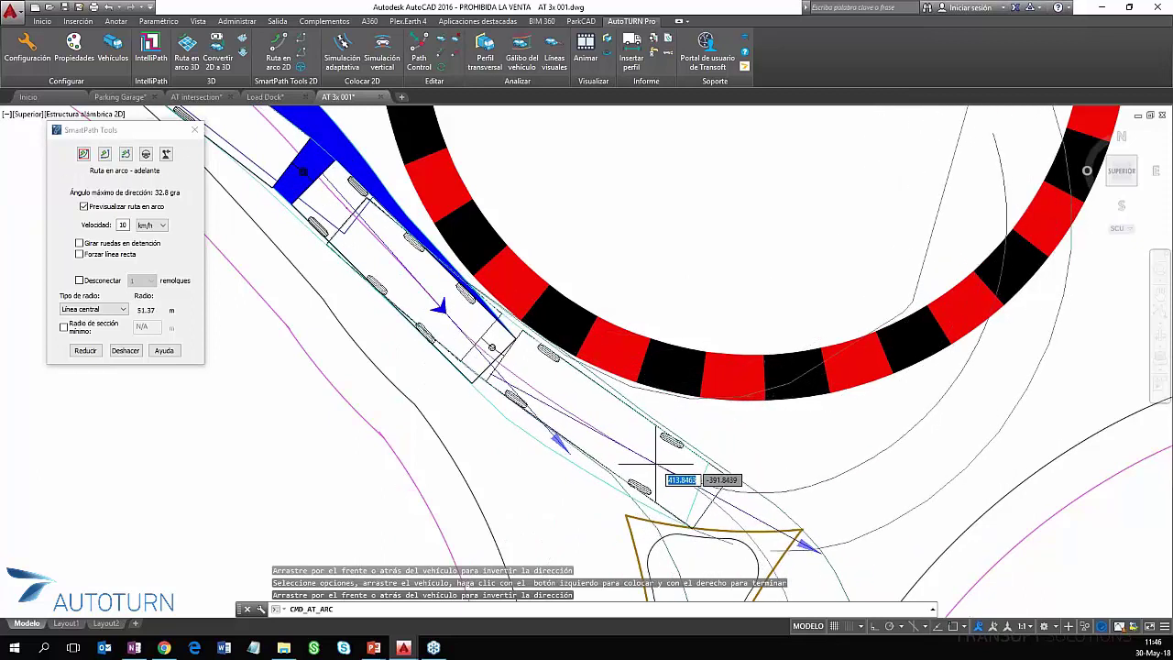
{"action": "left_click", "coordinate": [656, 466]}
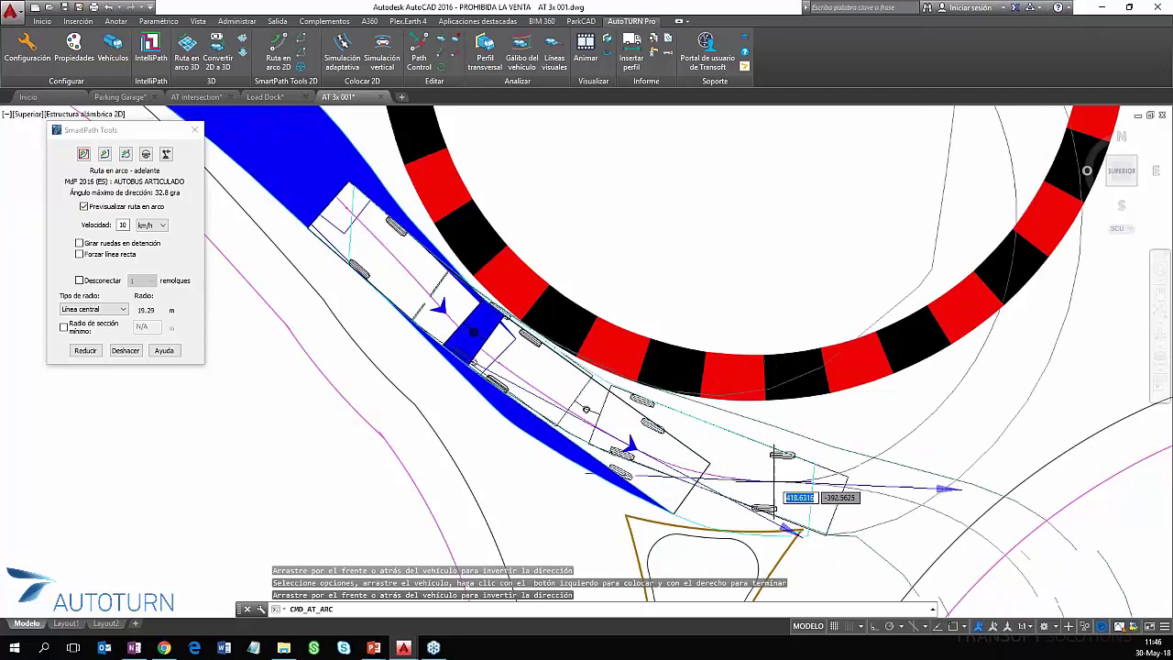
{"action": "left_click", "coordinate": [830, 499]}
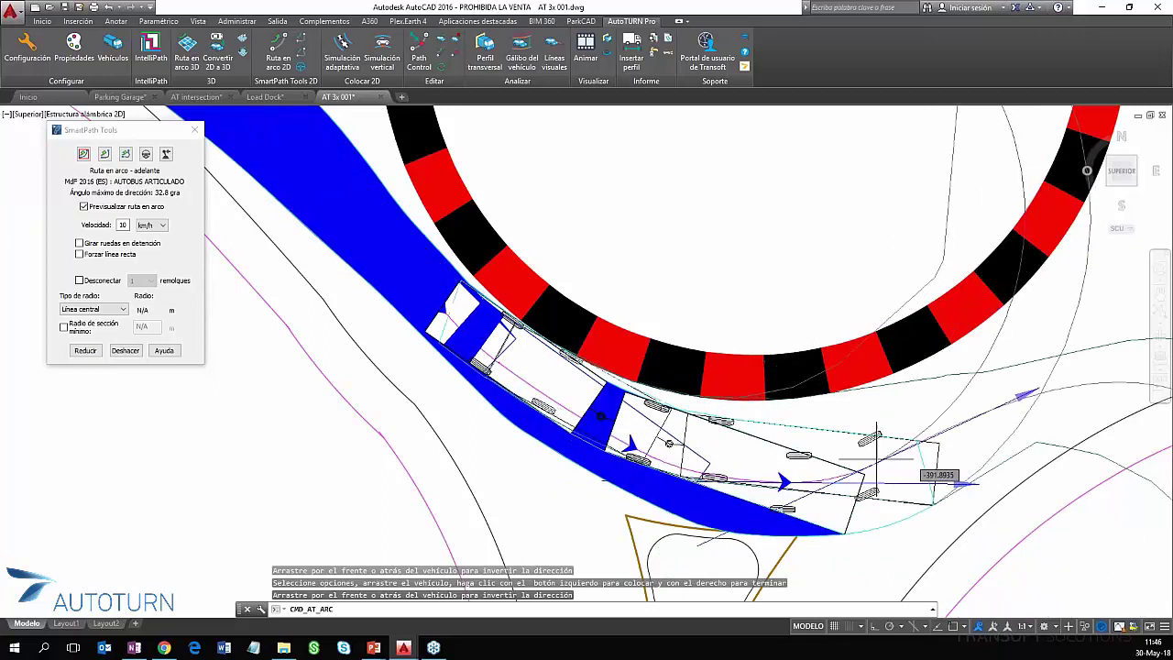
{"action": "middle_click_drag", "start_coordinate": [880, 456], "coordinate": [513, 424]}
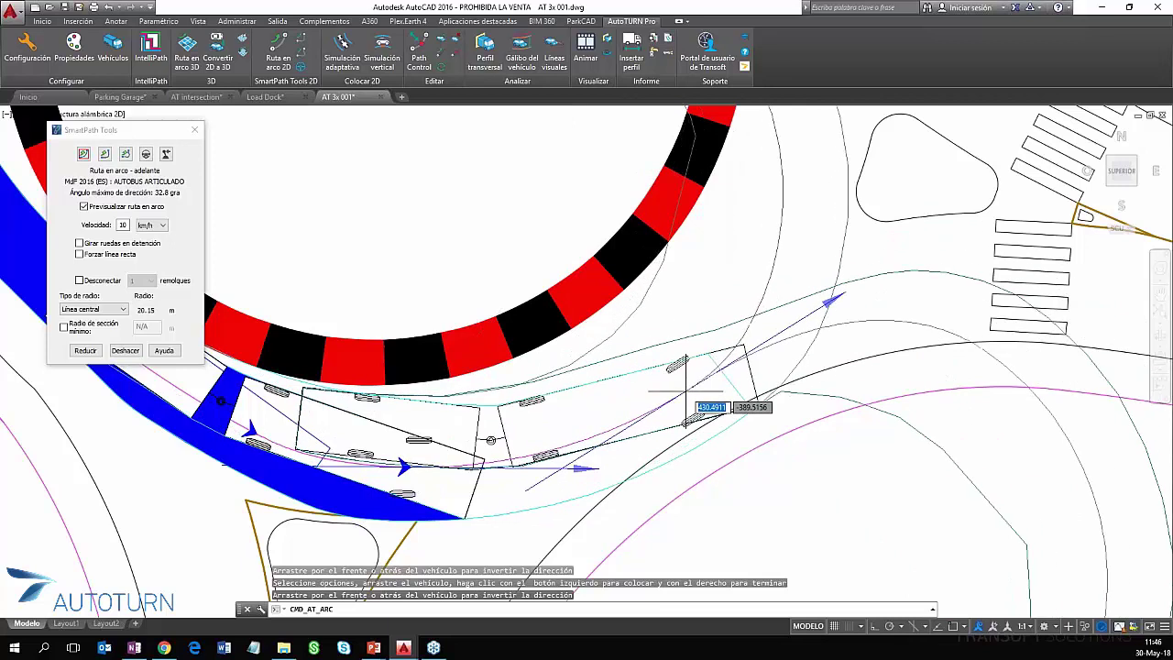
{"action": "left_click", "coordinate": [686, 393]}
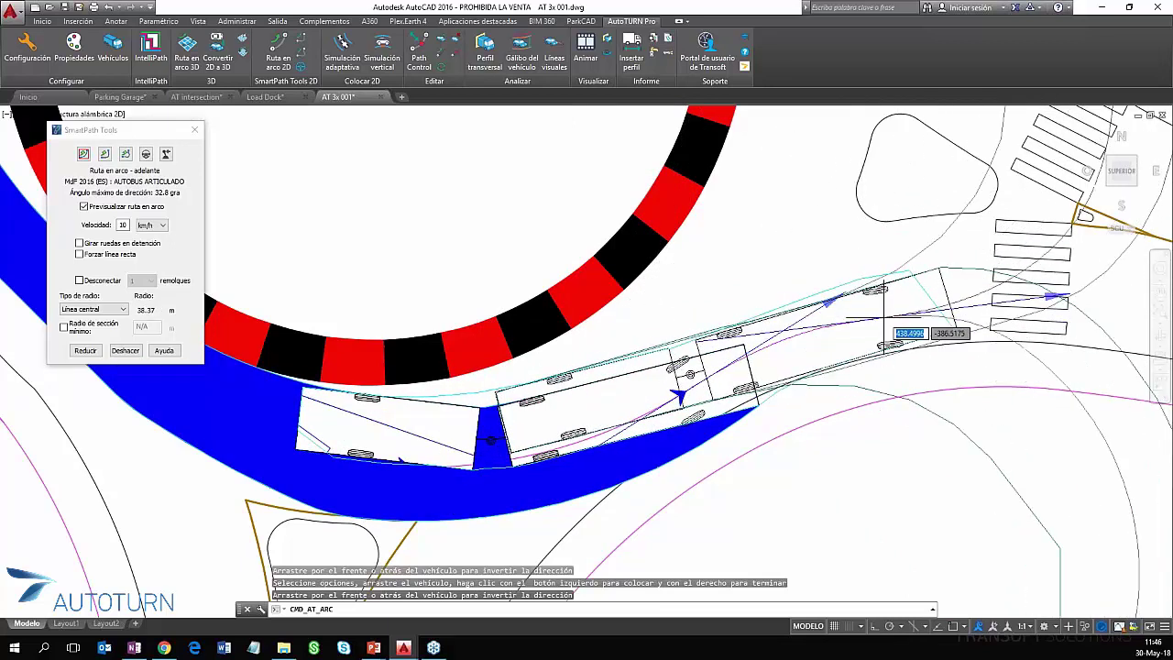
- Carry the bus path onto the exit road and end the simulation
{"action": "middle_click_drag", "start_coordinate": [971, 332], "coordinate": [687, 360]}
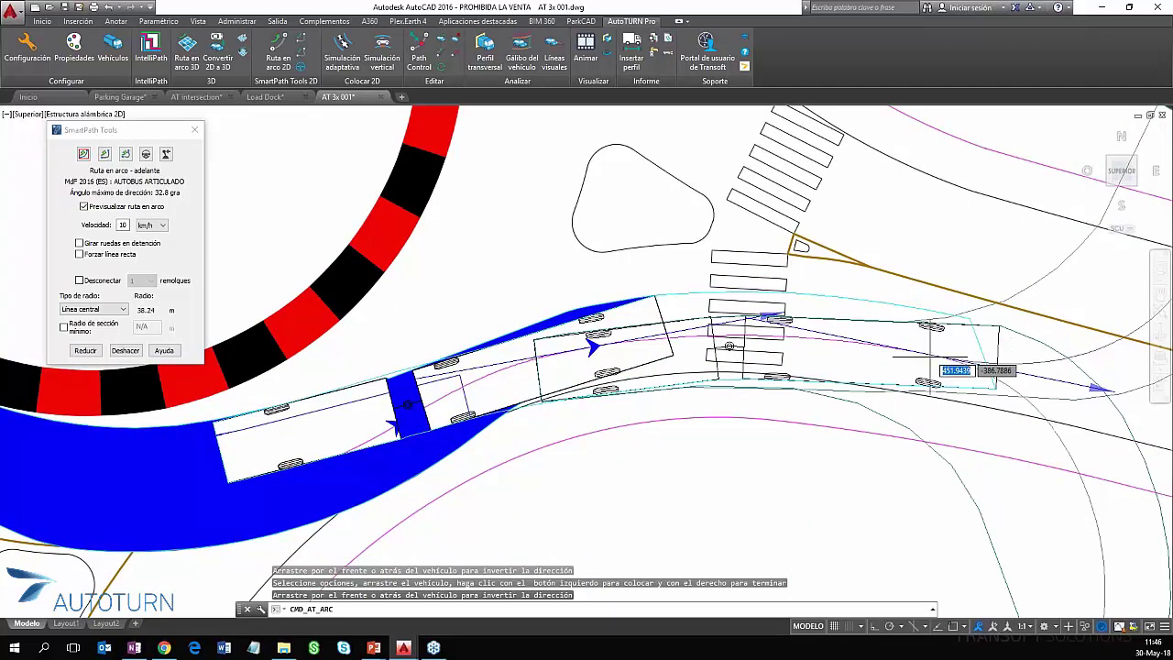
{"action": "left_click", "coordinate": [993, 392]}
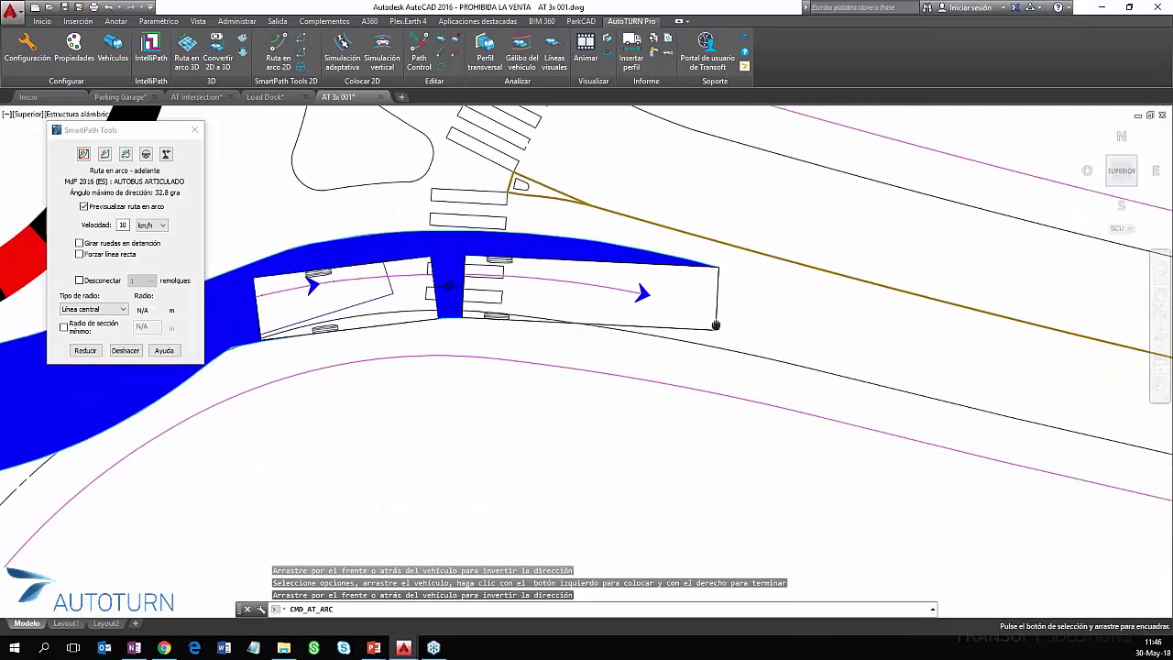
{"action": "scroll", "coordinate": [995, 374], "scroll_direction": "down", "scroll_amount": 3}
{"action": "scroll", "coordinate": [857, 376], "scroll_direction": "up", "scroll_amount": 2}
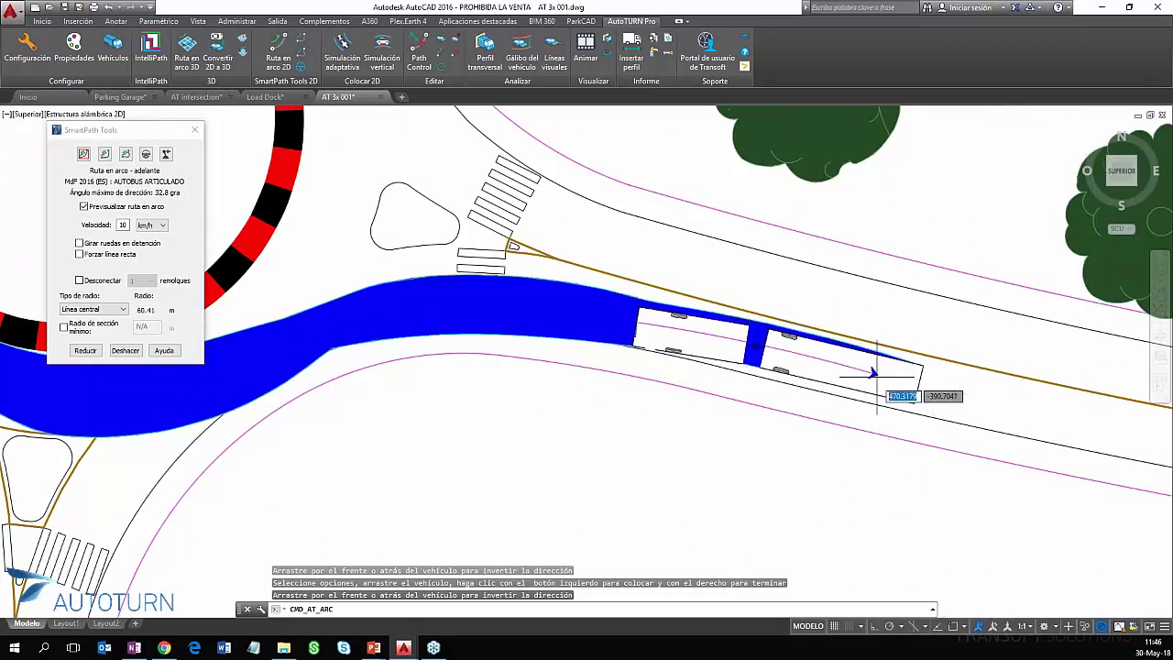
{"action": "left_click", "coordinate": [956, 408]}
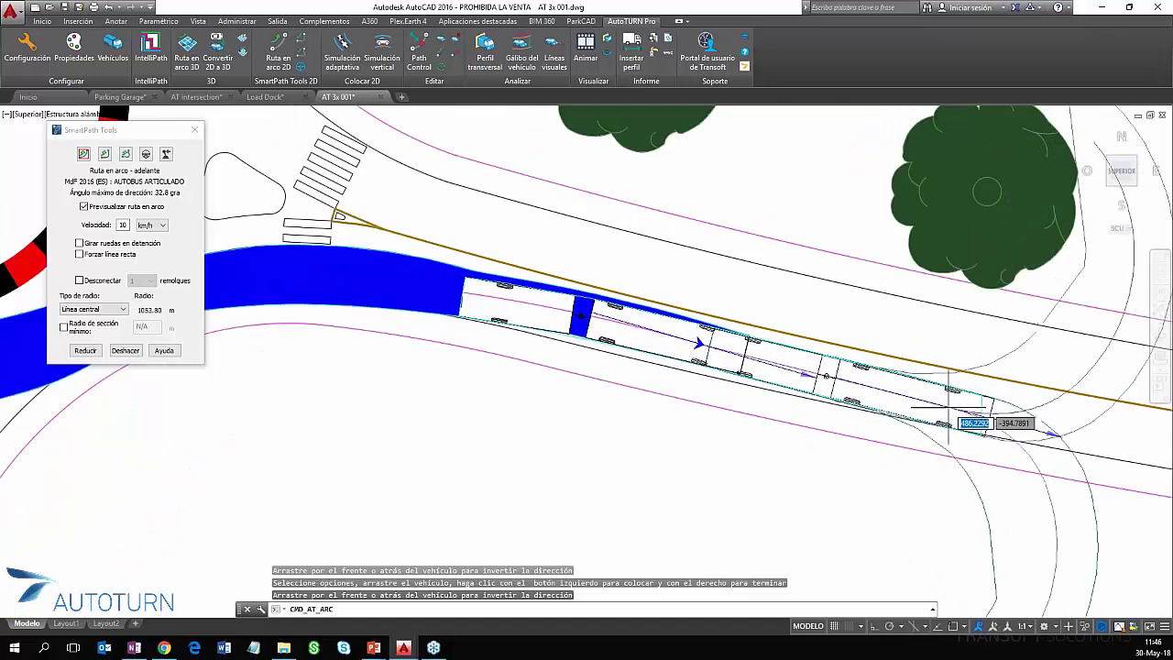
{"action": "left_click", "coordinate": [1001, 424]}
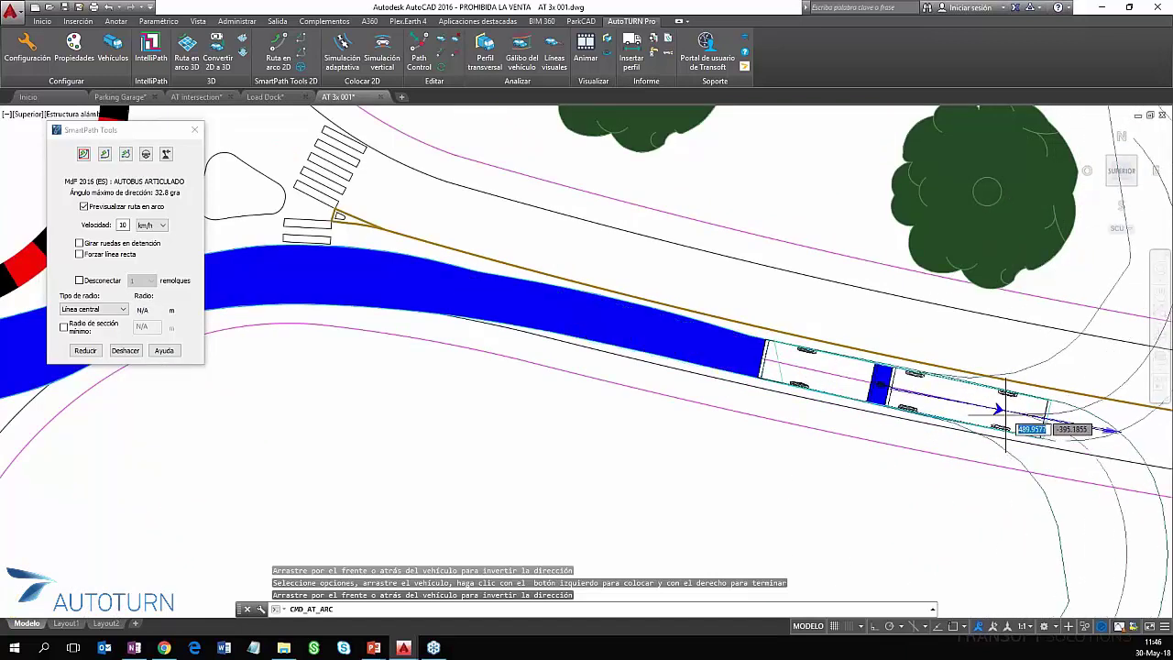
{"action": "right_click", "coordinate": [1006, 424]}
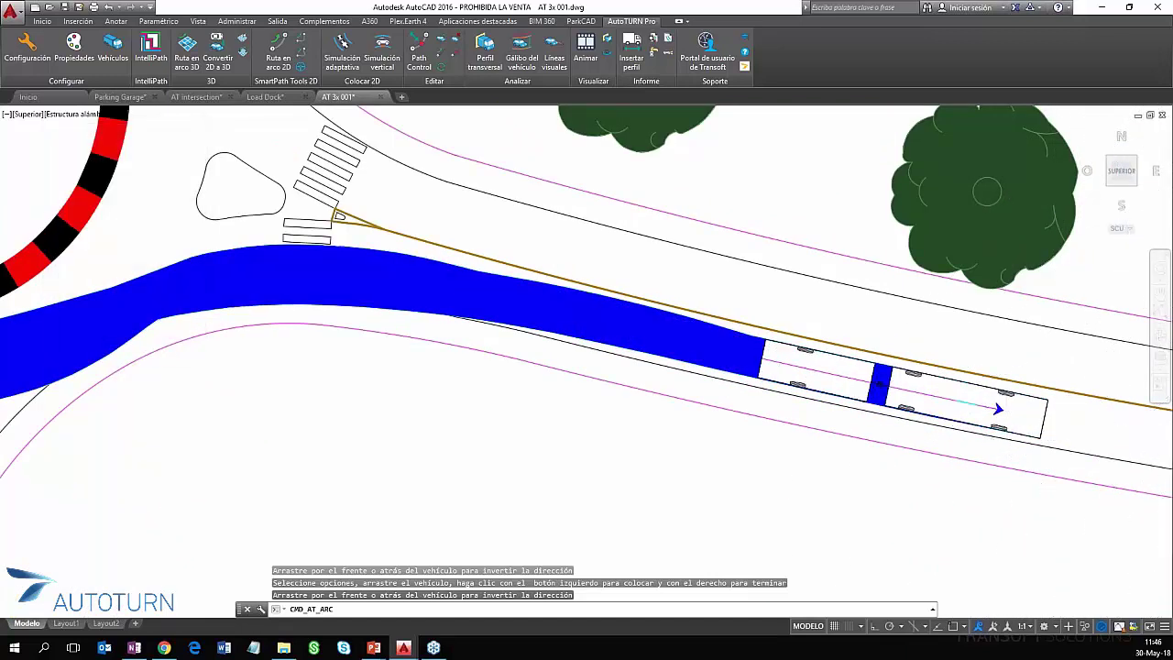
- Zoom out and pan to centre the bus's full swept path around the roundabout
{"action": "scroll", "coordinate": [315, 312], "scroll_direction": "down", "scroll_amount": 2}
{"action": "middle_click_drag", "start_coordinate": [205, 334], "coordinate": [536, 320]}
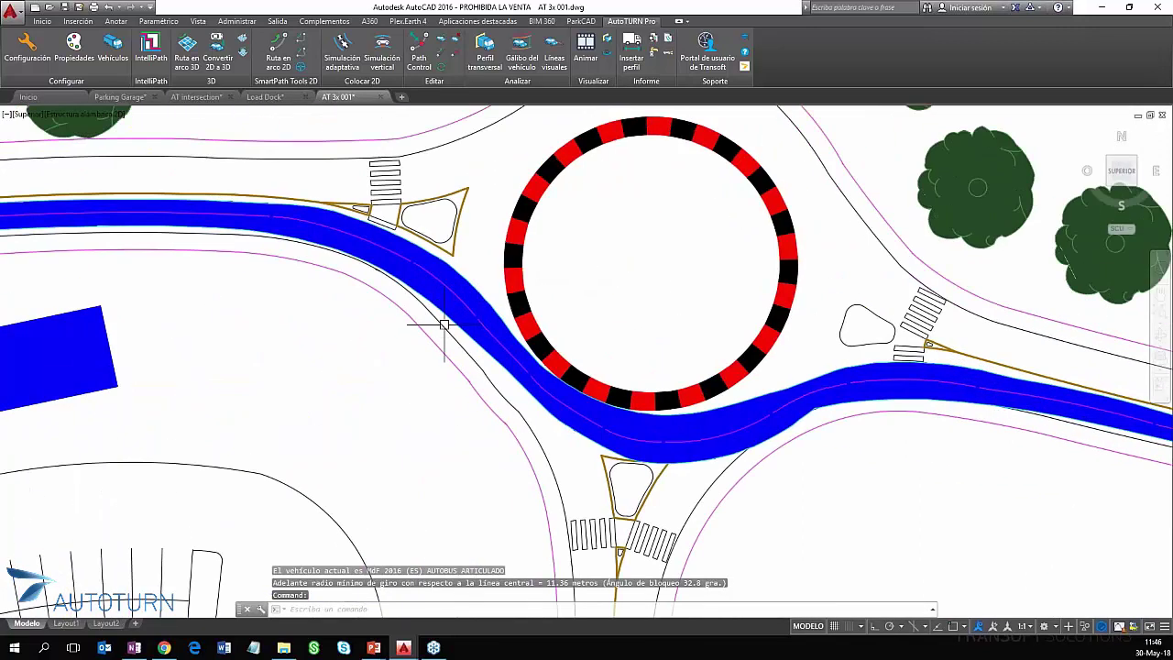
{"action": "middle_click_drag", "start_coordinate": [441, 327], "coordinate": [430, 360]}
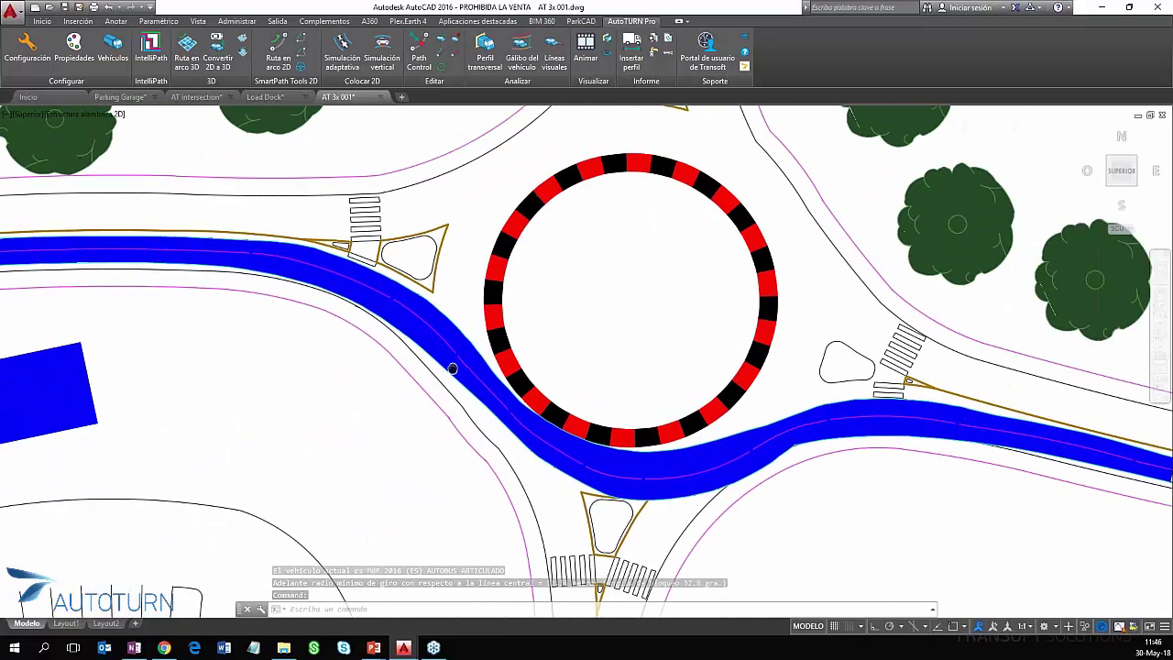
{"action": "scroll", "coordinate": [432, 357], "scroll_direction": "down", "scroll_amount": 1}
{"action": "scroll", "coordinate": [445, 349], "scroll_direction": "up", "scroll_amount": 1}
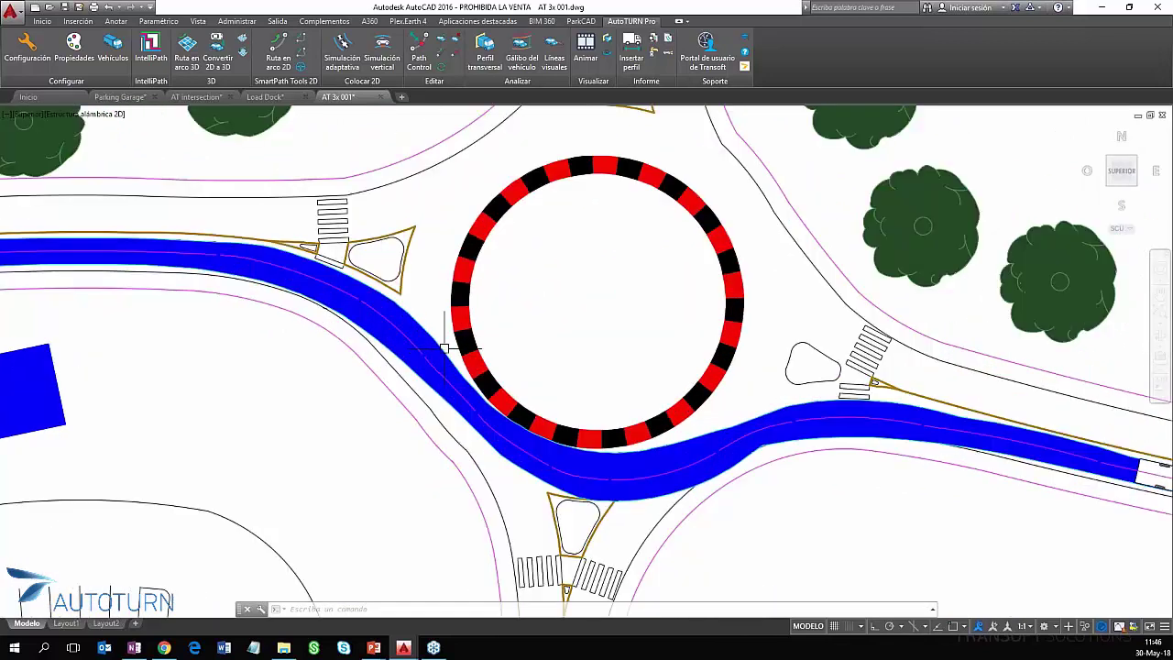
- Set shading transparency to 70 and enable the rear-tyre (Neum. trasero) envelope, then apply
{"action": "left_click", "coordinate": [81, 57]}
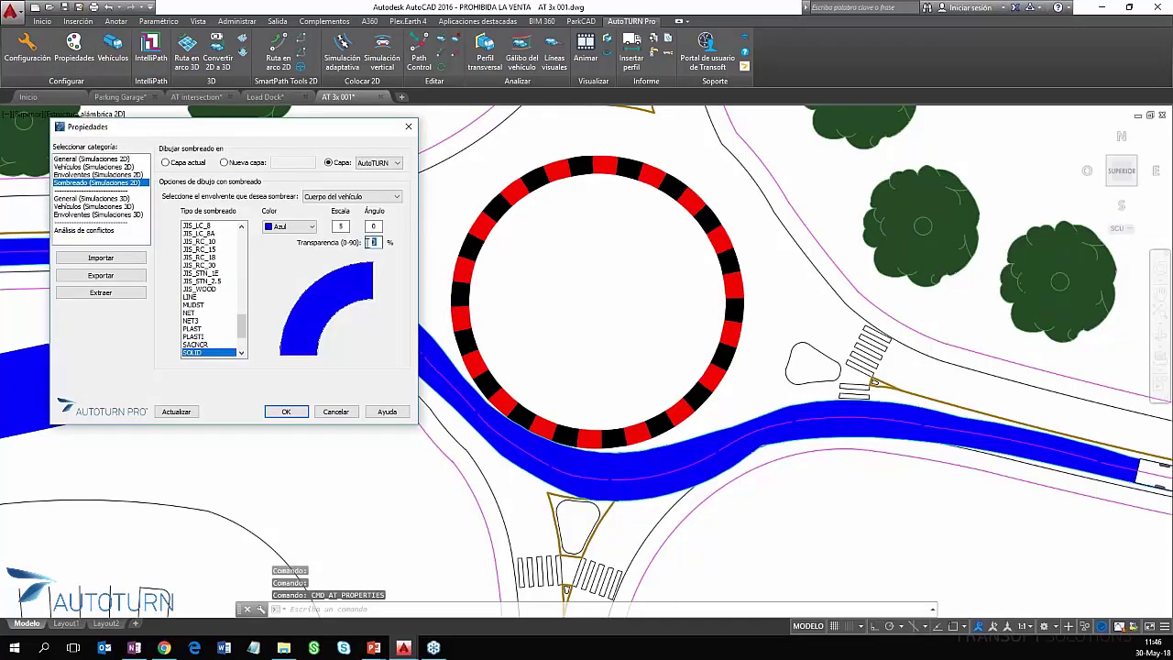
{"action": "type", "text": "70"}
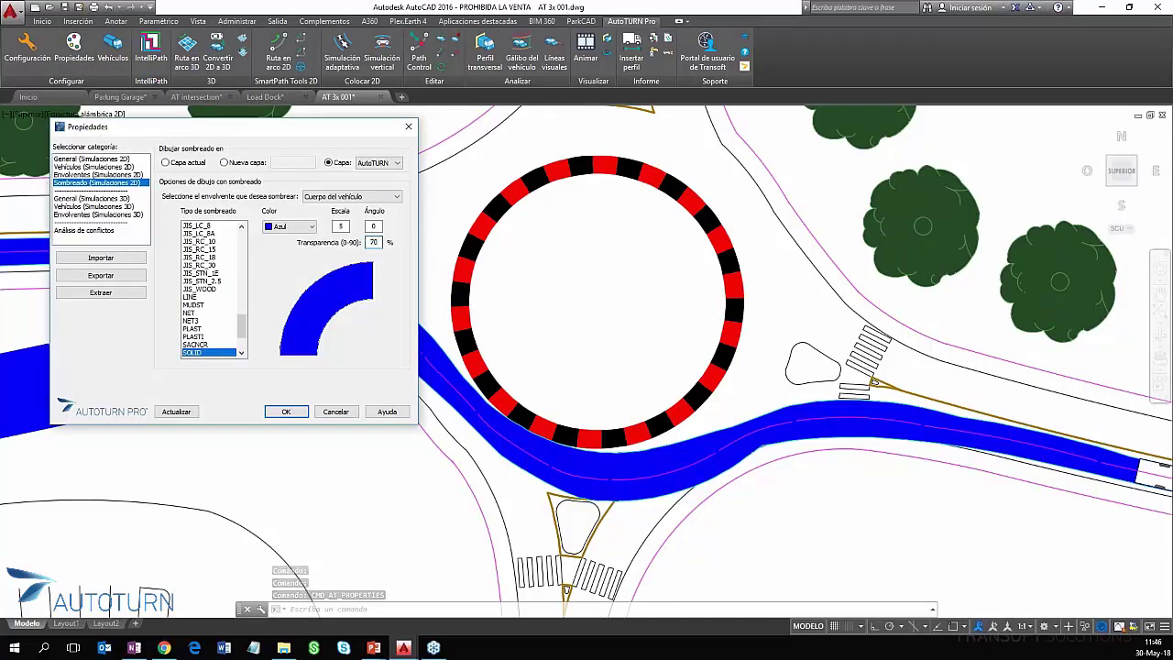
{"action": "left_click", "coordinate": [76, 176]}
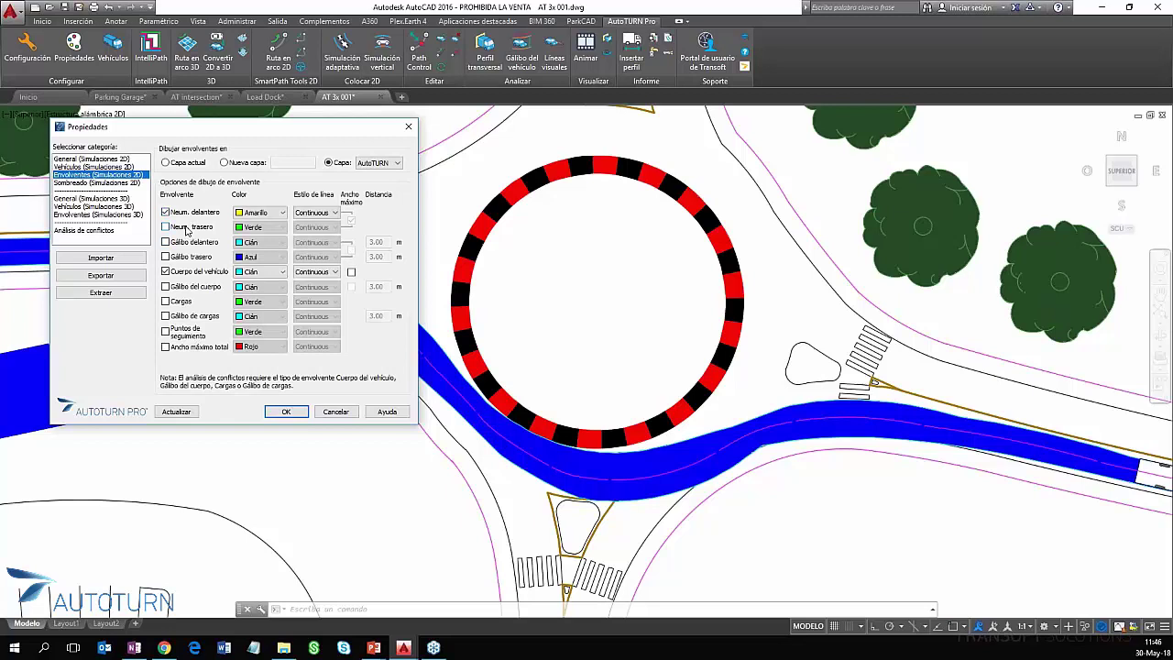
{"action": "left_click", "coordinate": [186, 229]}
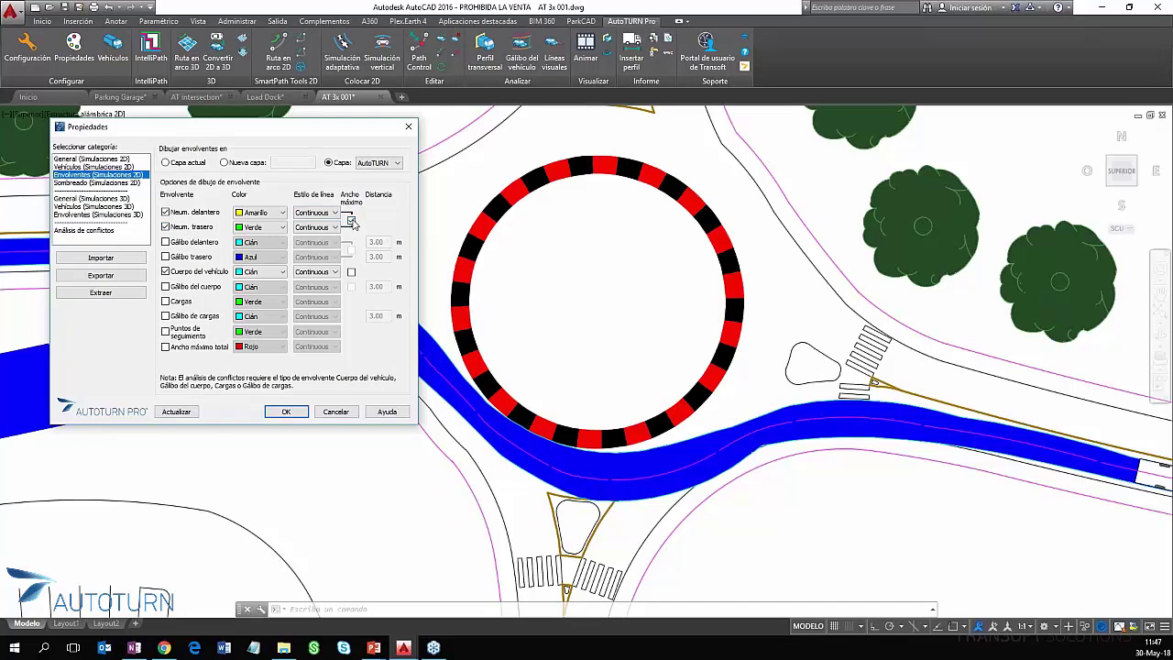
{"action": "left_click", "coordinate": [177, 412]}
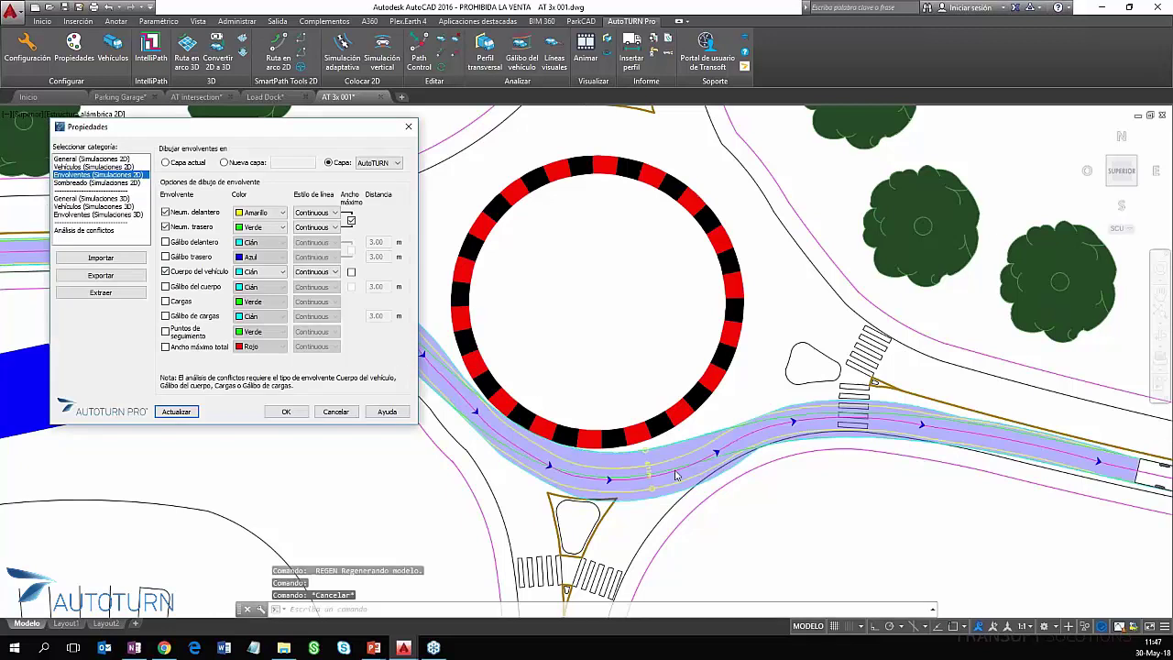
{"action": "scroll", "coordinate": [626, 465], "scroll_direction": "up", "scroll_amount": 1}
{"action": "scroll", "coordinate": [627, 465], "scroll_direction": "up", "scroll_amount": 1}
{"action": "scroll", "coordinate": [632, 440], "scroll_direction": "up", "scroll_amount": 1}
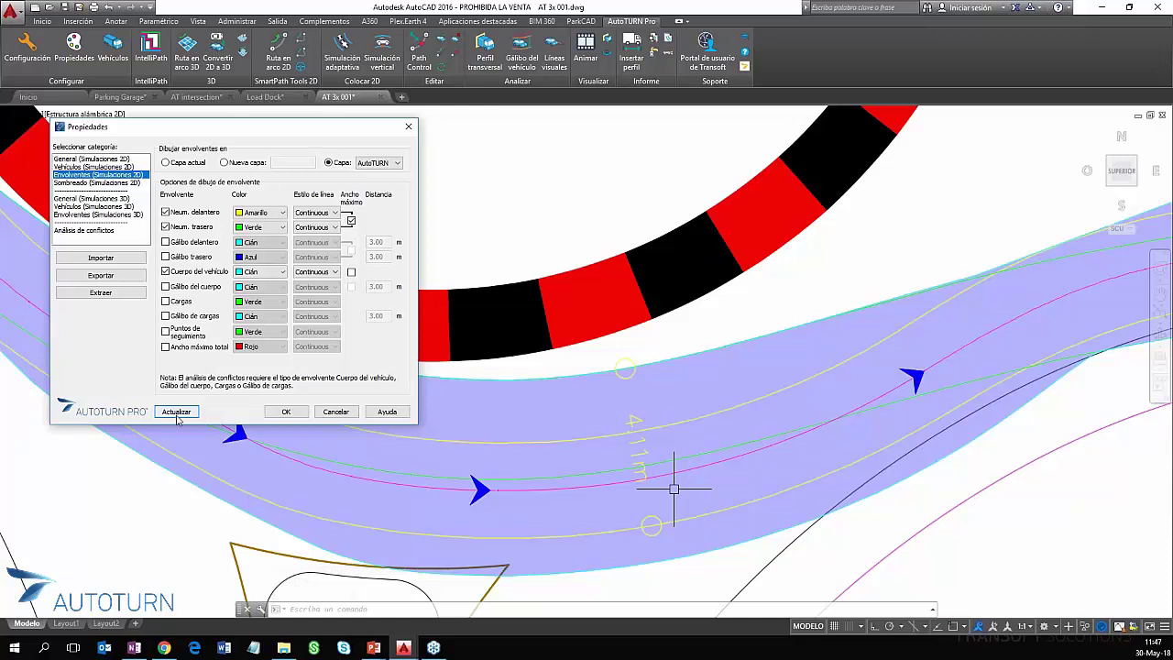
{"action": "left_click", "coordinate": [286, 414]}
{"action": "scroll", "coordinate": [379, 446], "scroll_direction": "down", "scroll_amount": 5}
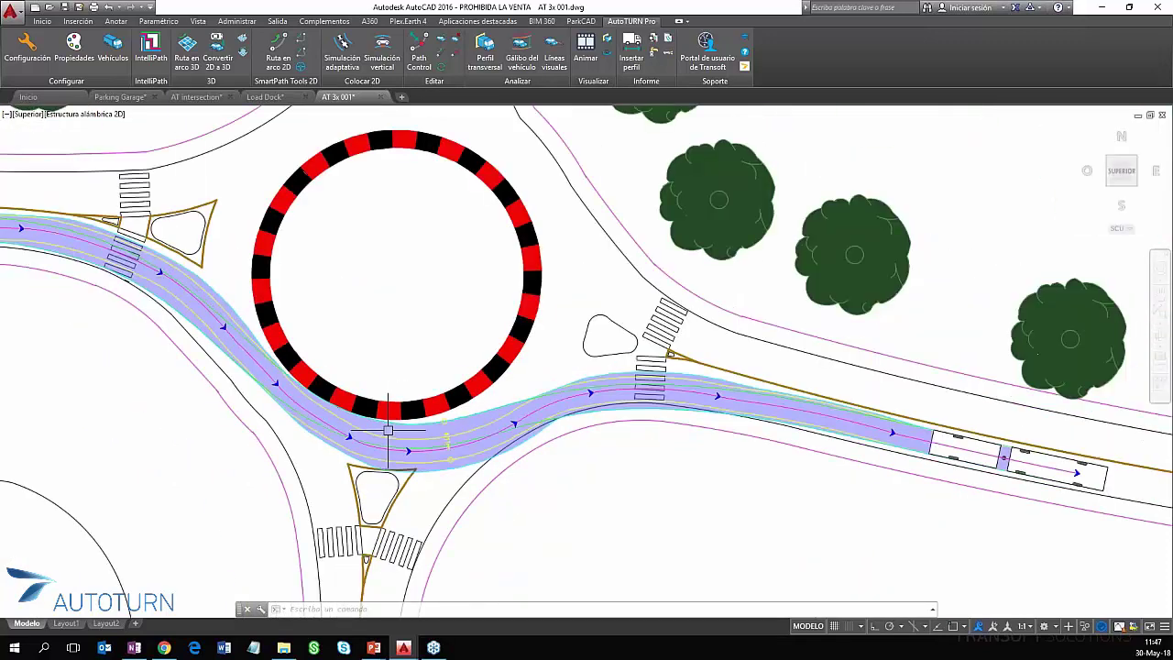
{"action": "middle_click_drag", "start_coordinate": [145, 274], "coordinate": [275, 275]}
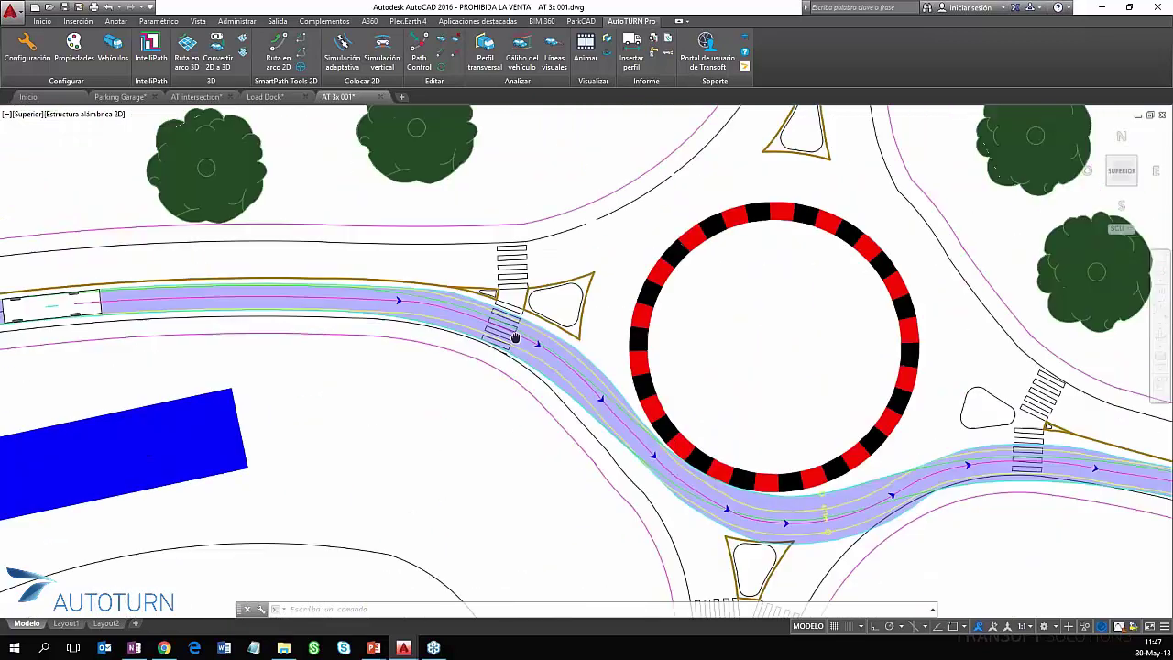
{"action": "scroll", "coordinate": [602, 480], "scroll_direction": "up", "scroll_amount": 2}
{"action": "scroll", "coordinate": [587, 464], "scroll_direction": "up", "scroll_amount": 2}
{"action": "scroll", "coordinate": [300, 466], "scroll_direction": "up", "scroll_amount": 2}
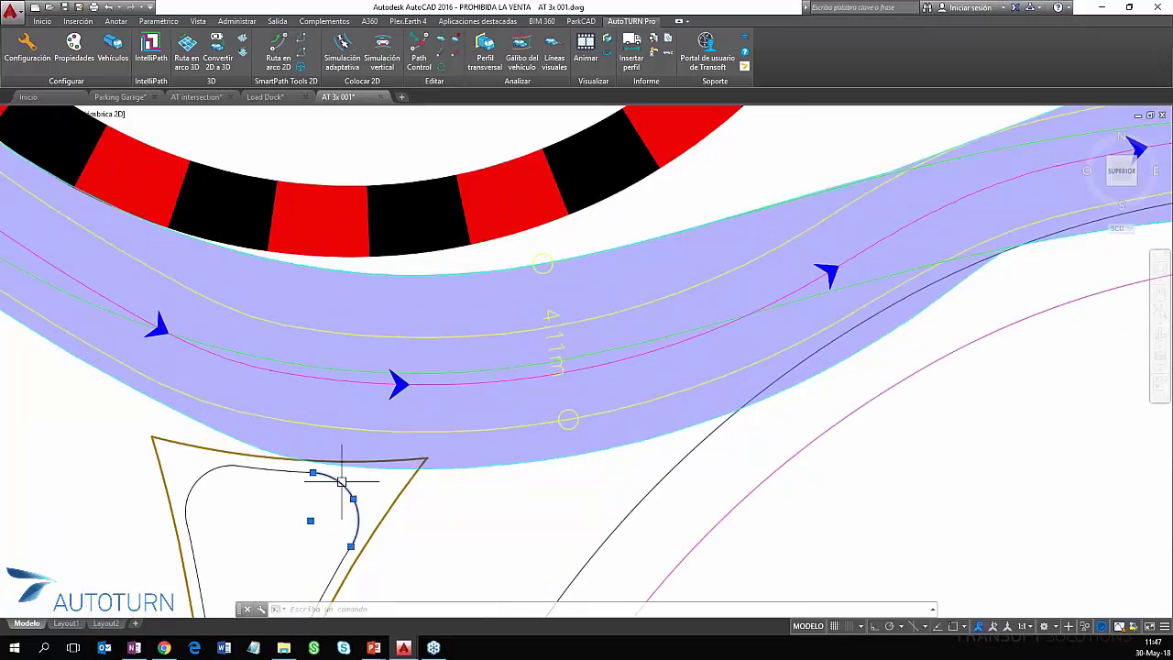
{"action": "key", "text": "Escape"}
{"action": "key", "text": "Escape"}
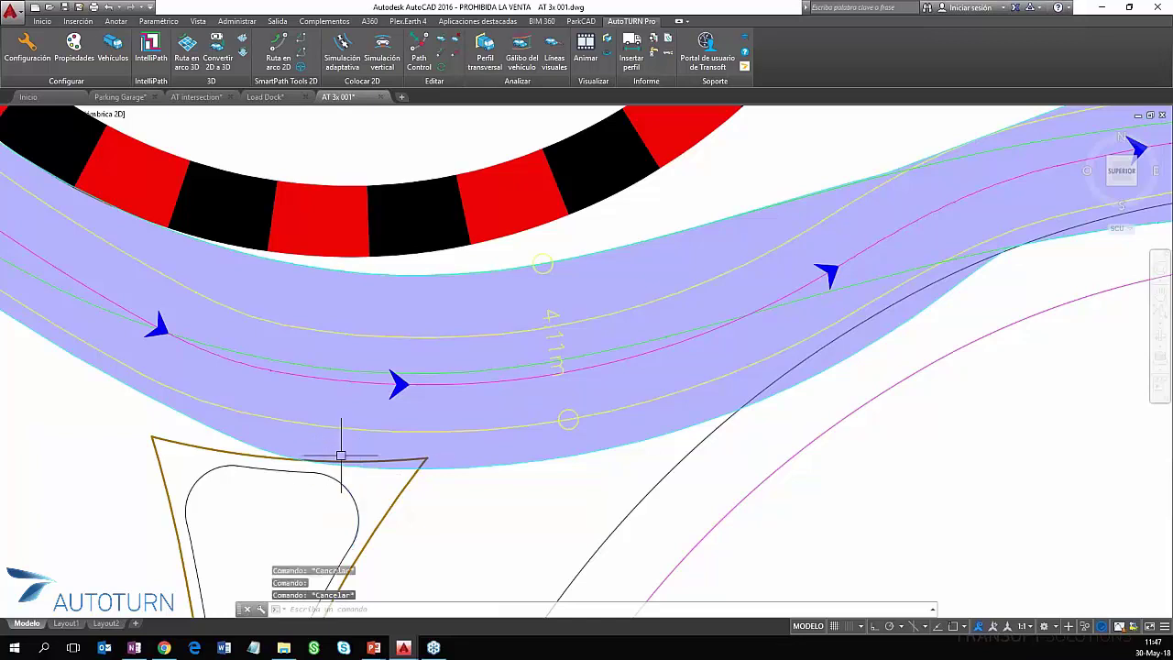
{"action": "scroll", "coordinate": [510, 421], "scroll_direction": "down", "scroll_amount": 2}
{"action": "middle_click_drag", "start_coordinate": [751, 314], "coordinate": [629, 340]}
{"action": "scroll", "coordinate": [633, 349], "scroll_direction": "up", "scroll_amount": 1}
{"action": "scroll", "coordinate": [551, 398], "scroll_direction": "up", "scroll_amount": 1}
{"action": "scroll", "coordinate": [688, 372], "scroll_direction": "down", "scroll_amount": 2}
{"action": "scroll", "coordinate": [687, 372], "scroll_direction": "down", "scroll_amount": 1}
{"action": "mouse_move", "coordinate": [688, 372]}
{"action": "middle_mouse_down"}
{"action": "mouse_move", "coordinate": [608, 373]}
{"action": "mouse_move", "coordinate": [519, 403]}
{"action": "middle_mouse_up"}
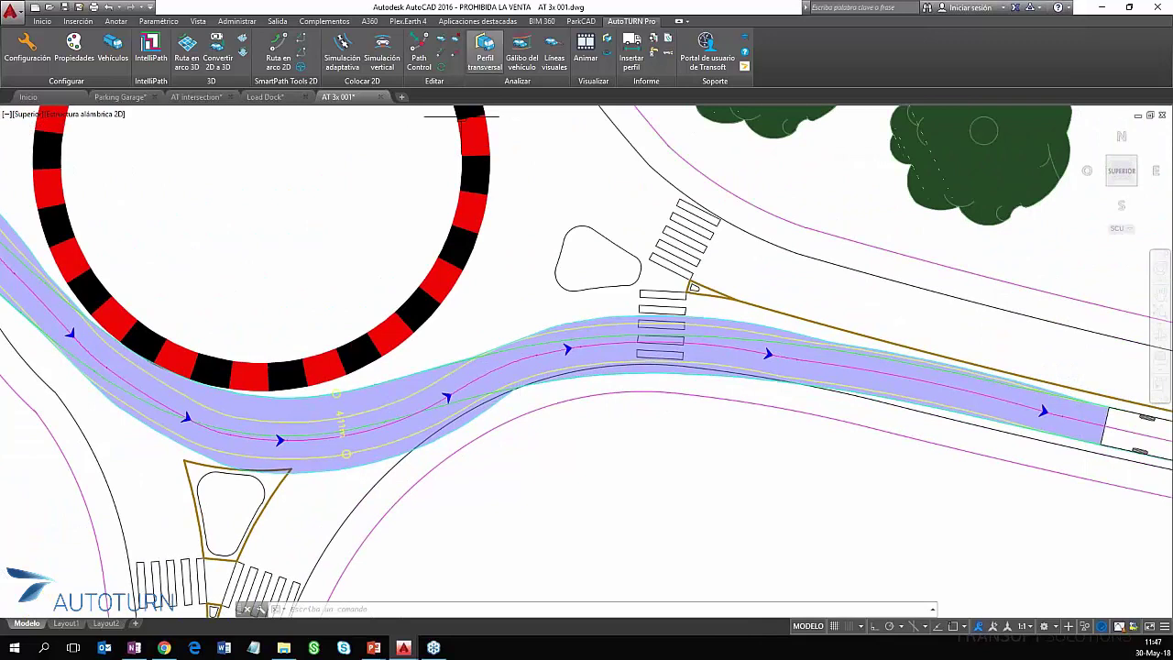
- Start Path Control editing on the bus swept path and view the bus at the path start
{"action": "left_click", "coordinate": [424, 59]}
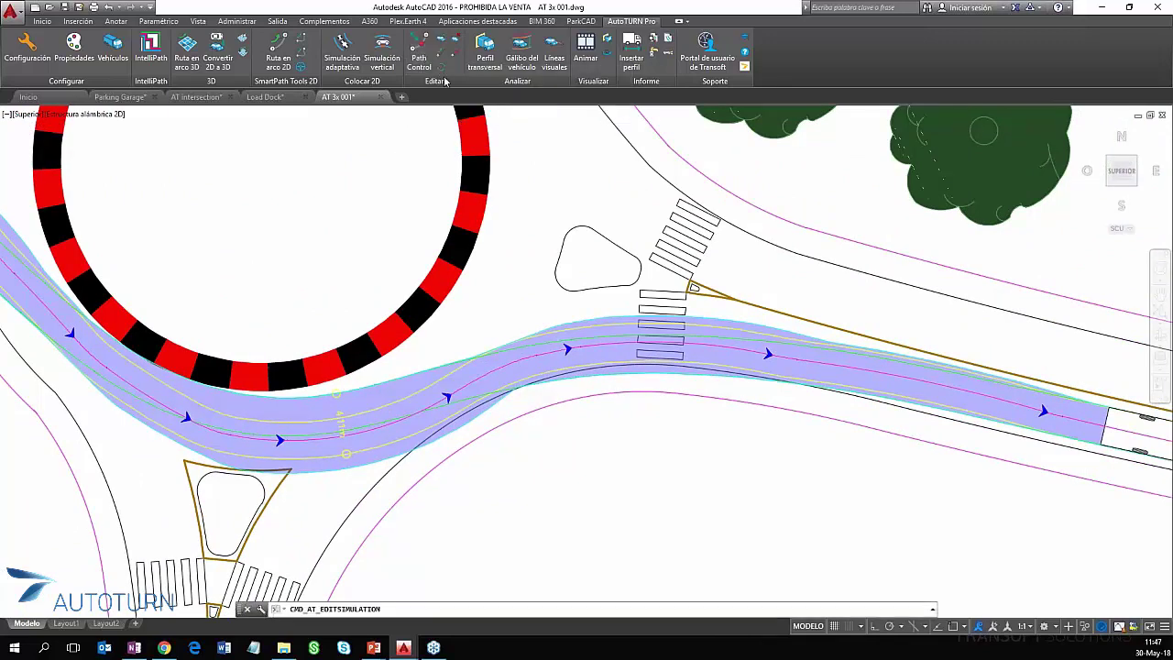
{"action": "left_click", "coordinate": [388, 427]}
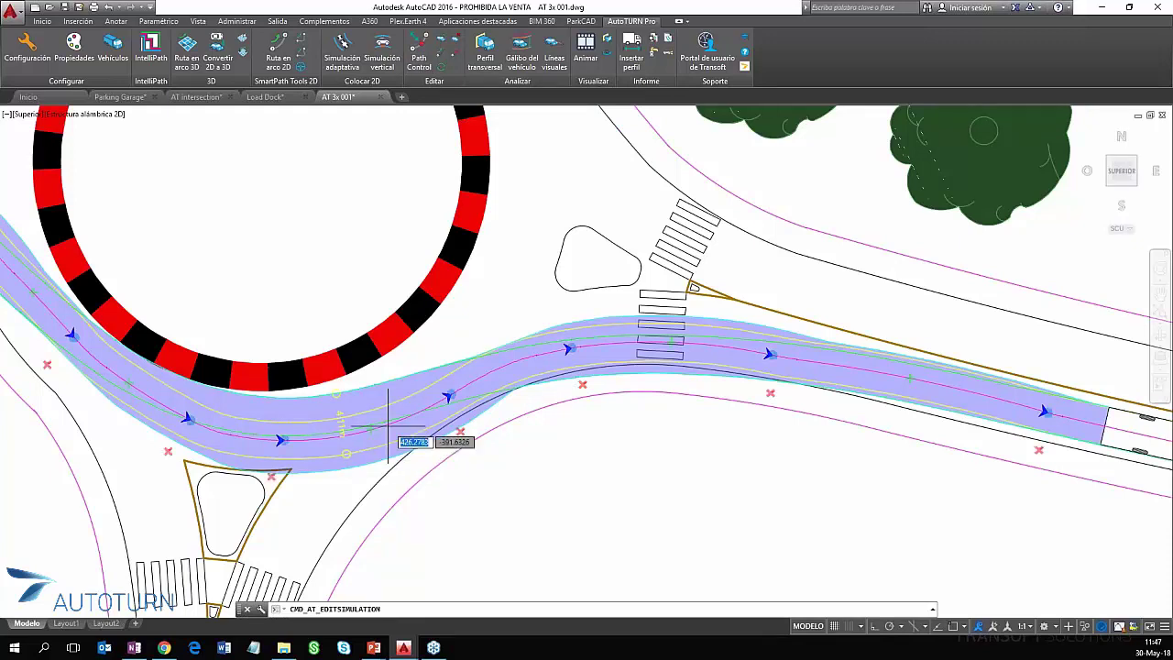
{"action": "scroll", "coordinate": [538, 367], "scroll_direction": "down", "scroll_amount": 2}
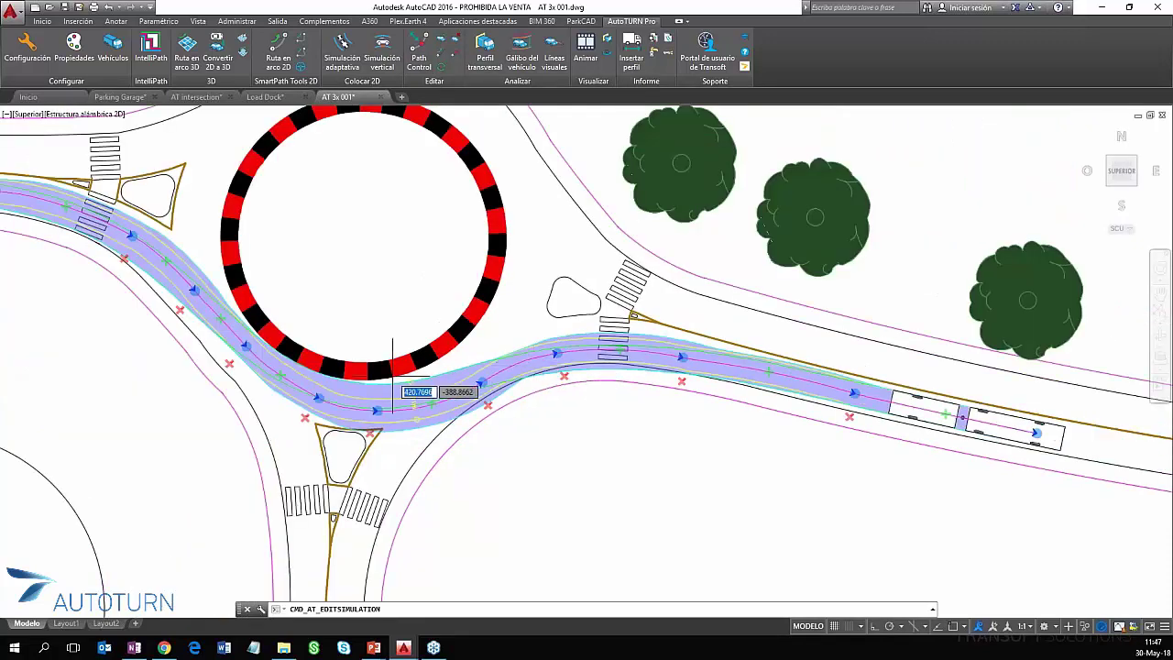
{"action": "middle_click_drag", "start_coordinate": [391, 376], "coordinate": [782, 426]}
{"action": "middle_click_drag", "start_coordinate": [438, 364], "coordinate": [606, 389]}
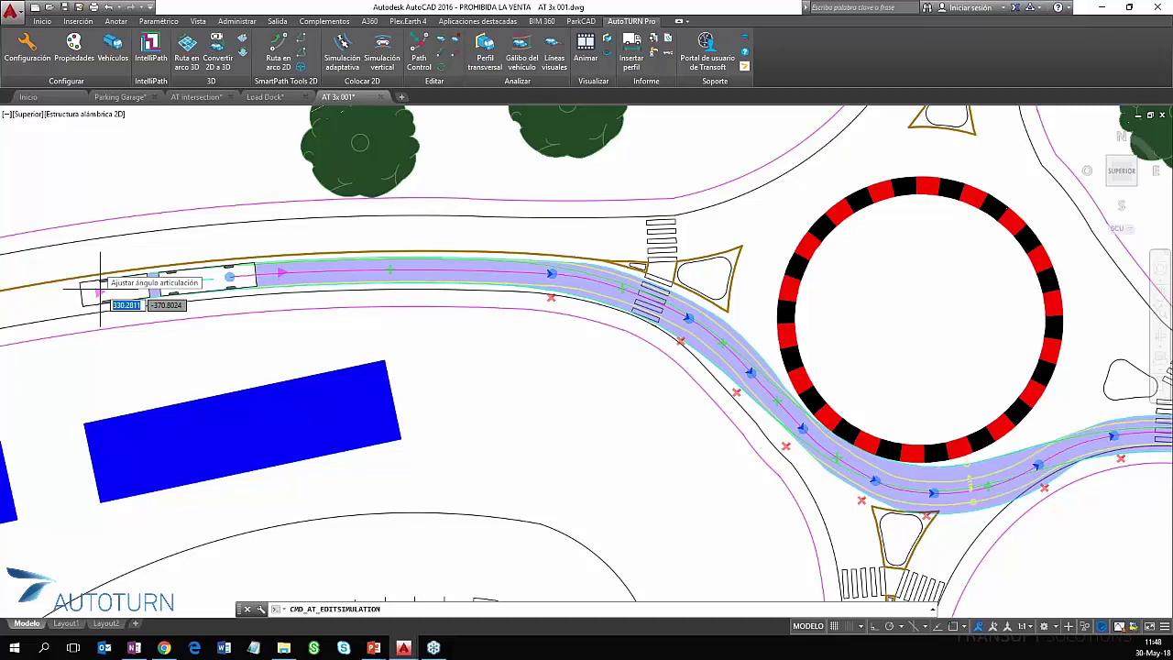
- Return to the roundabout and pick up the path node below the ring
{"action": "scroll", "coordinate": [443, 286], "scroll_direction": "up", "scroll_amount": 2}
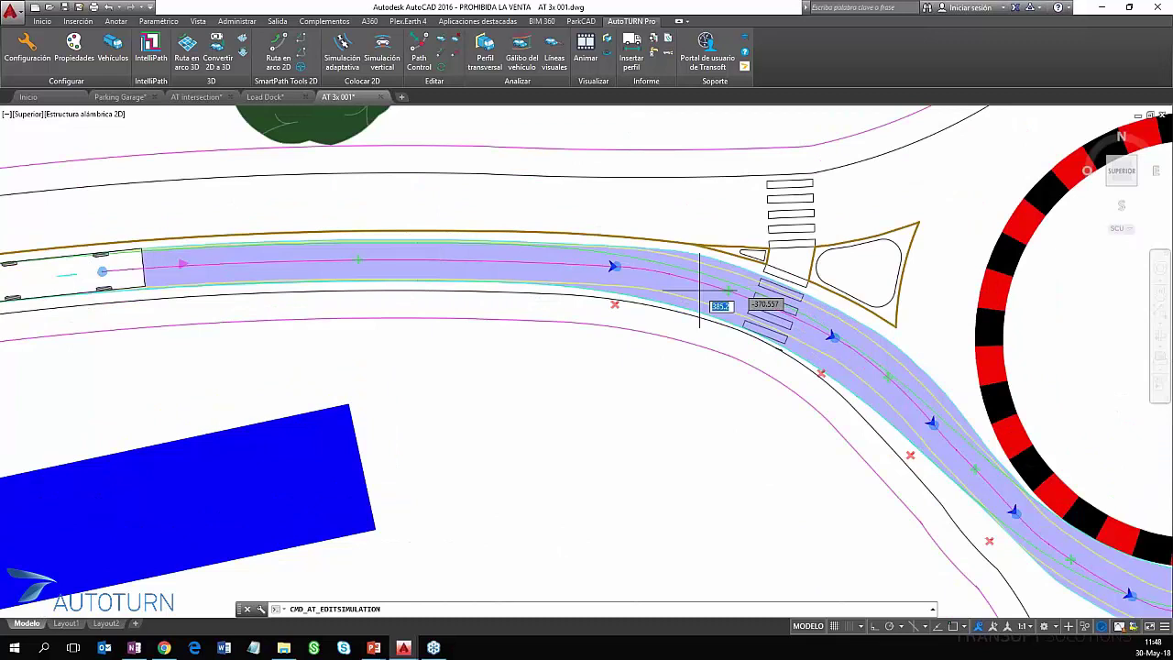
{"action": "mouse_move", "coordinate": [668, 283]}
{"action": "middle_mouse_down"}
{"action": "mouse_move", "coordinate": [449, 250]}
{"action": "mouse_move", "coordinate": [339, 286]}
{"action": "middle_mouse_up"}
{"action": "scroll", "coordinate": [428, 235], "scroll_direction": "down", "scroll_amount": 2}
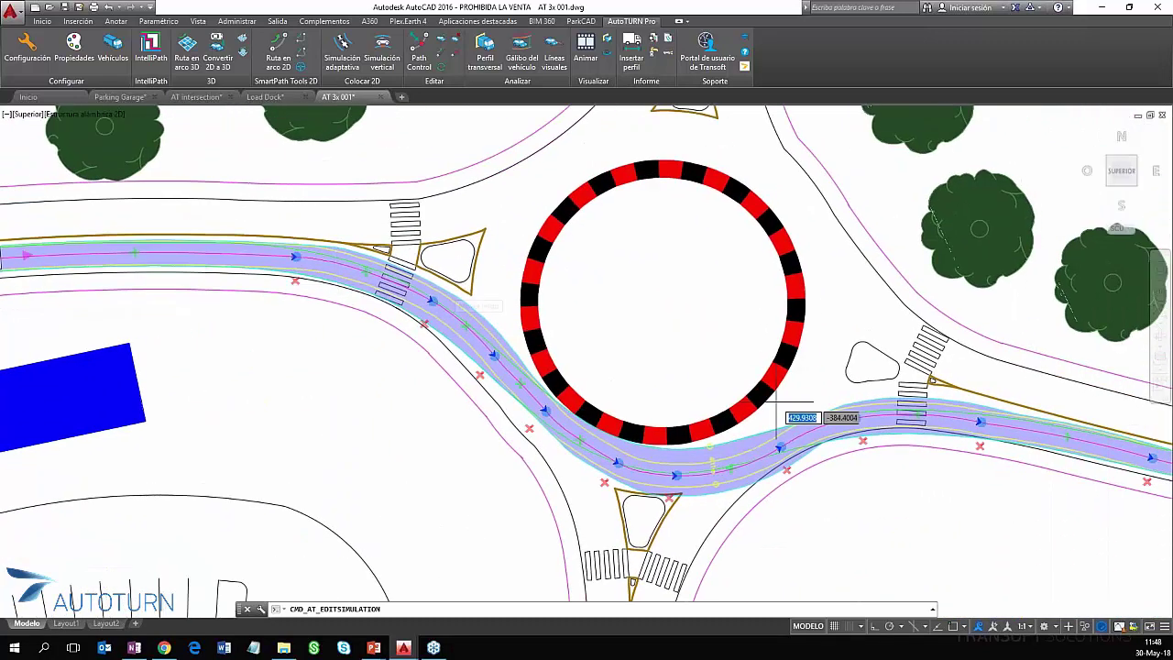
{"action": "scroll", "coordinate": [770, 488], "scroll_direction": "up", "scroll_amount": 2}
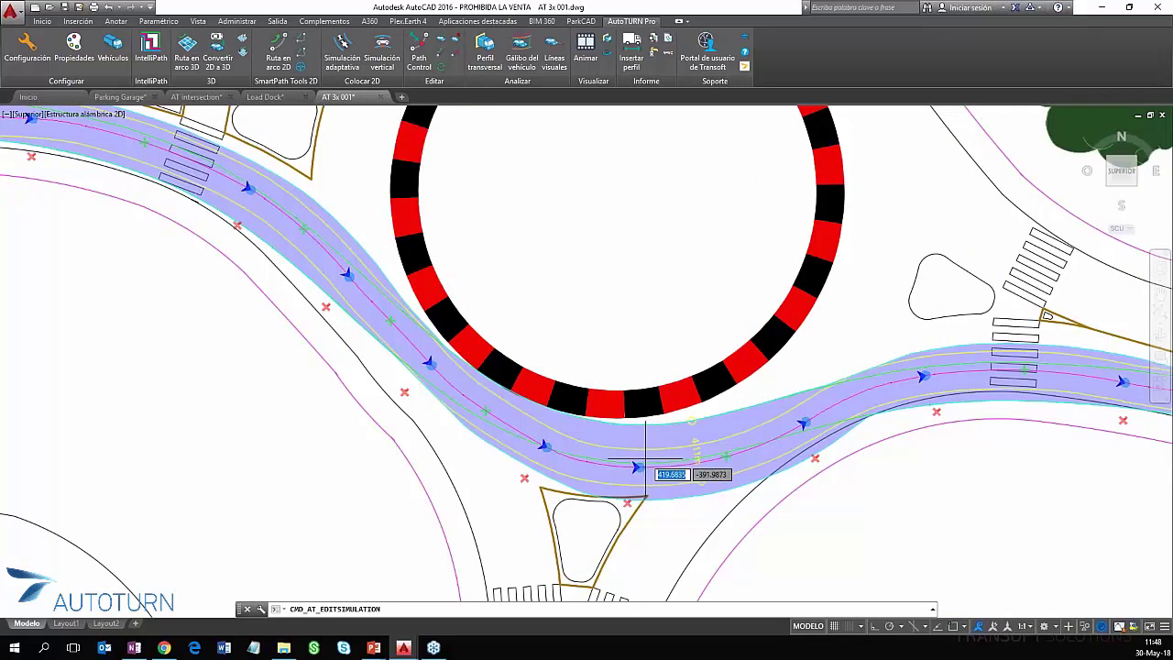
{"action": "left_click", "coordinate": [639, 467]}
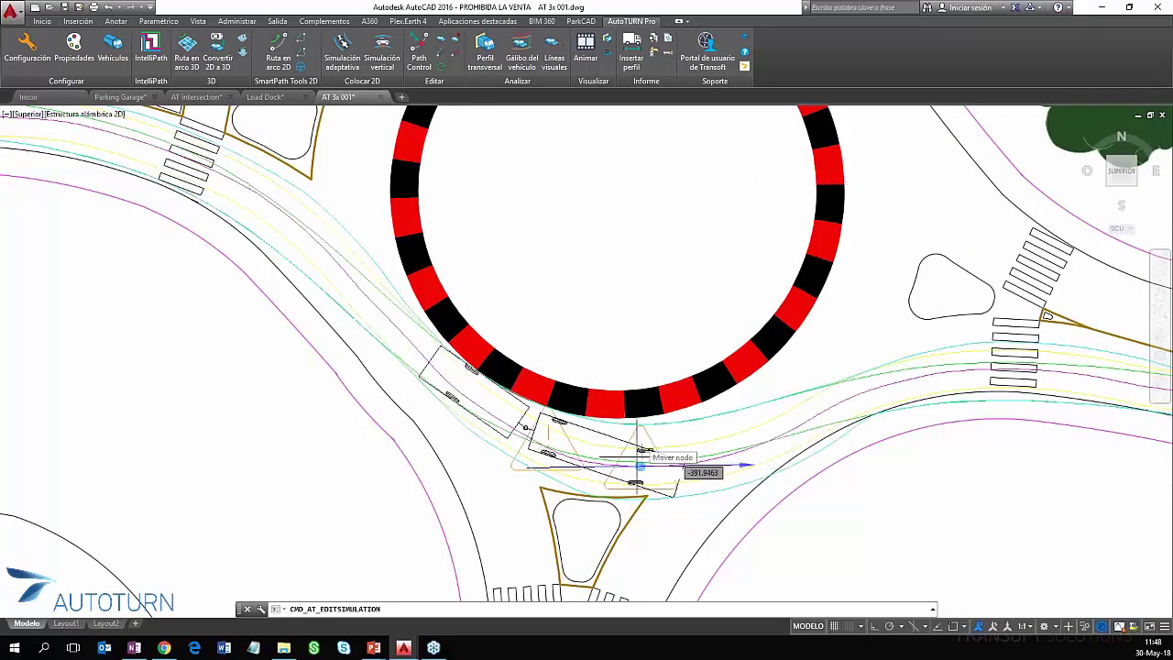
{"action": "scroll", "coordinate": [639, 469], "scroll_direction": "up", "scroll_amount": 2}
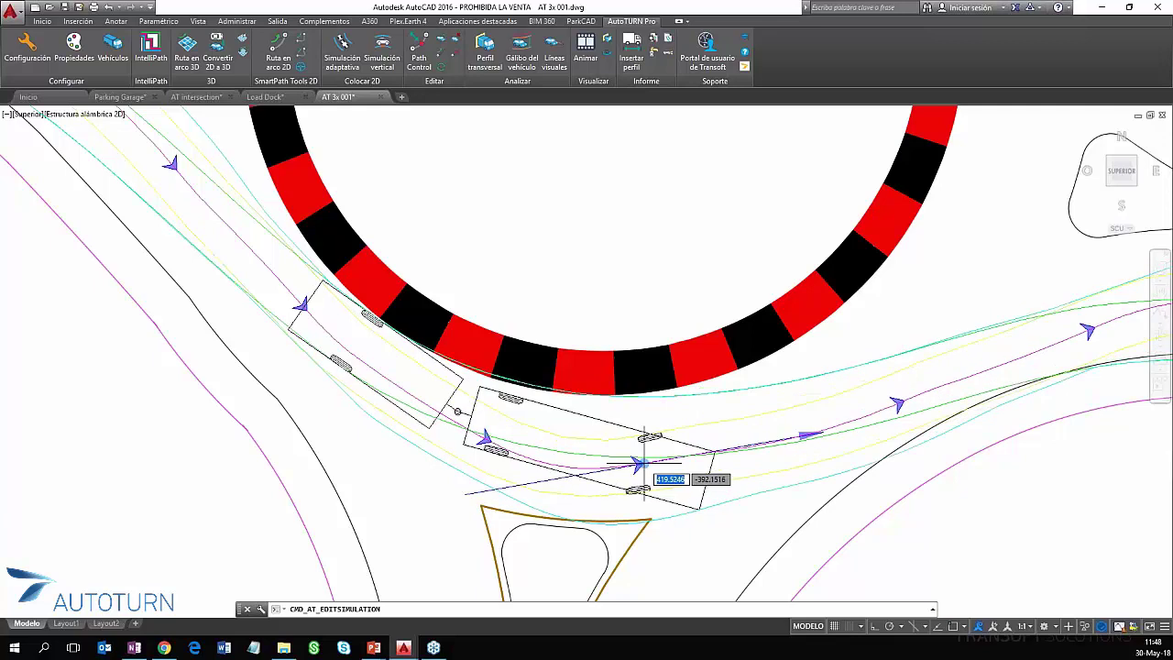
- Drop the node so the path regenerates along a reshaped curve beside the central island
{"action": "left_click", "coordinate": [644, 465]}
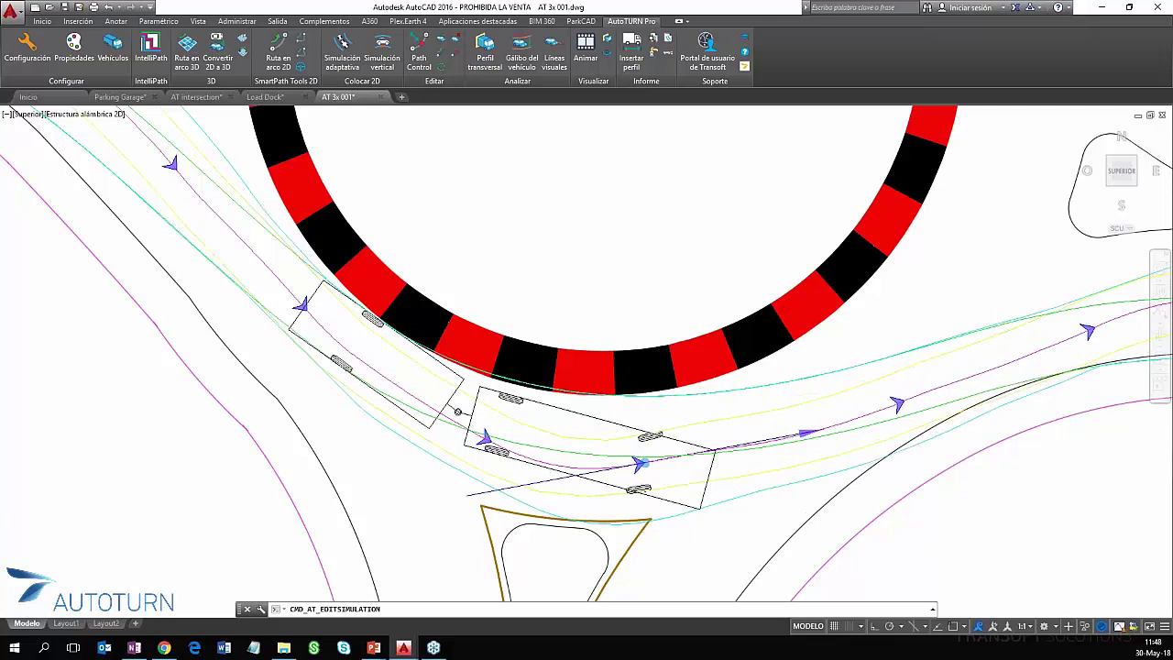
{"action": "middle_click_drag", "start_coordinate": [525, 450], "coordinate": [296, 437]}
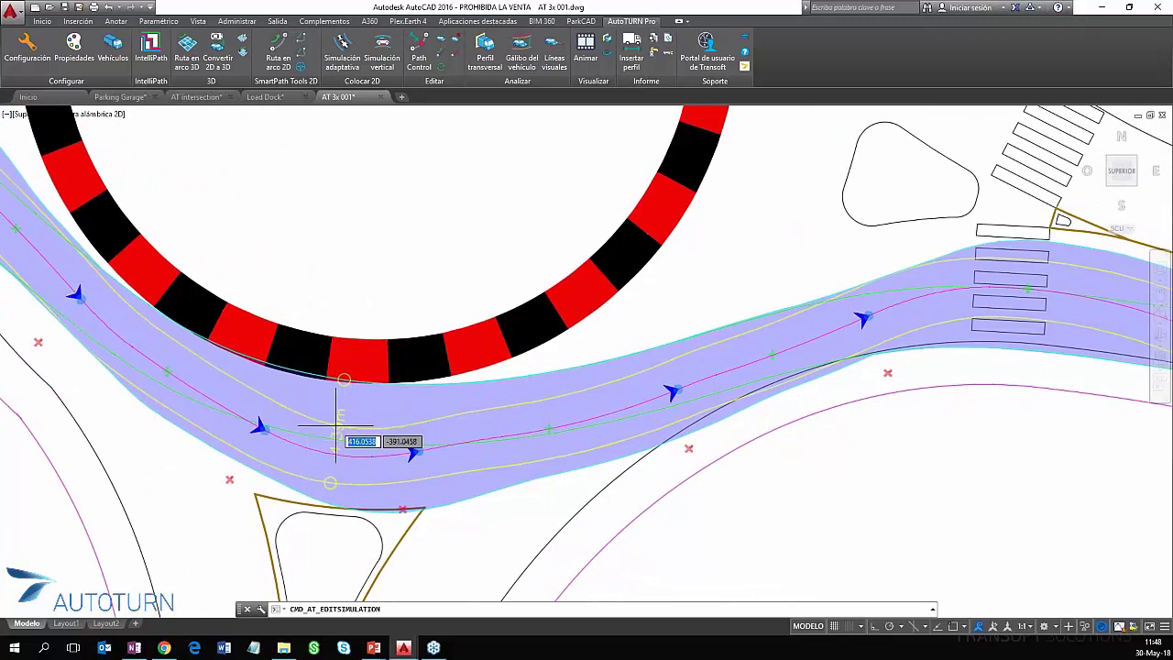
{"action": "middle_click_drag", "start_coordinate": [262, 419], "coordinate": [292, 423]}
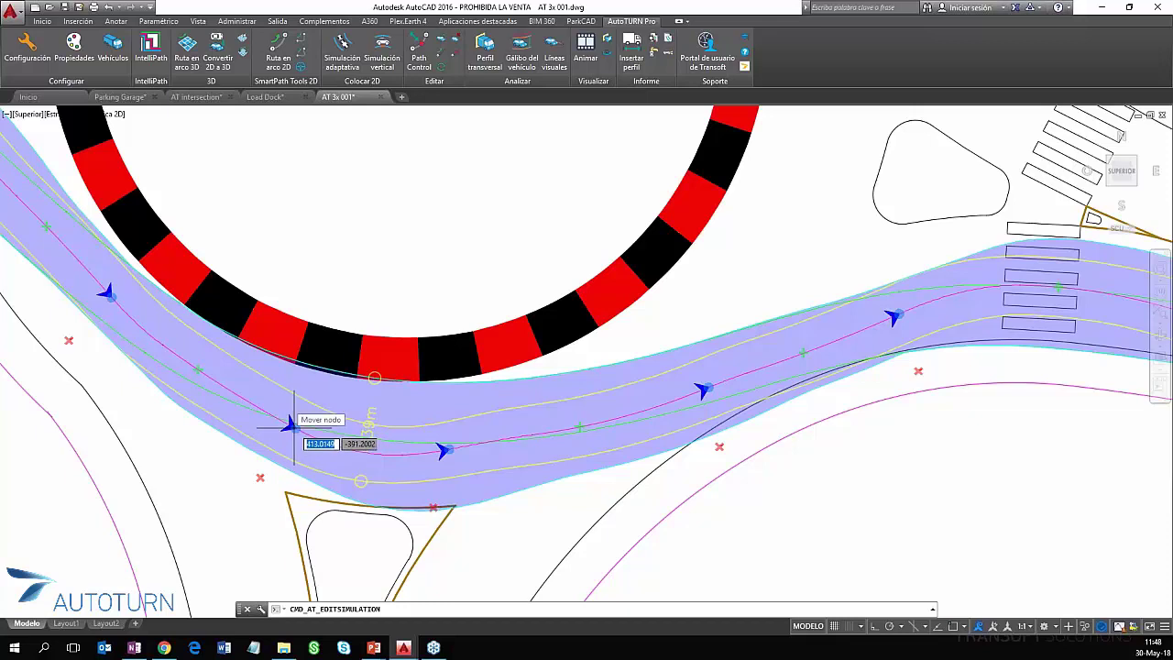
{"action": "scroll", "coordinate": [294, 427], "scroll_direction": "up", "scroll_amount": 2}
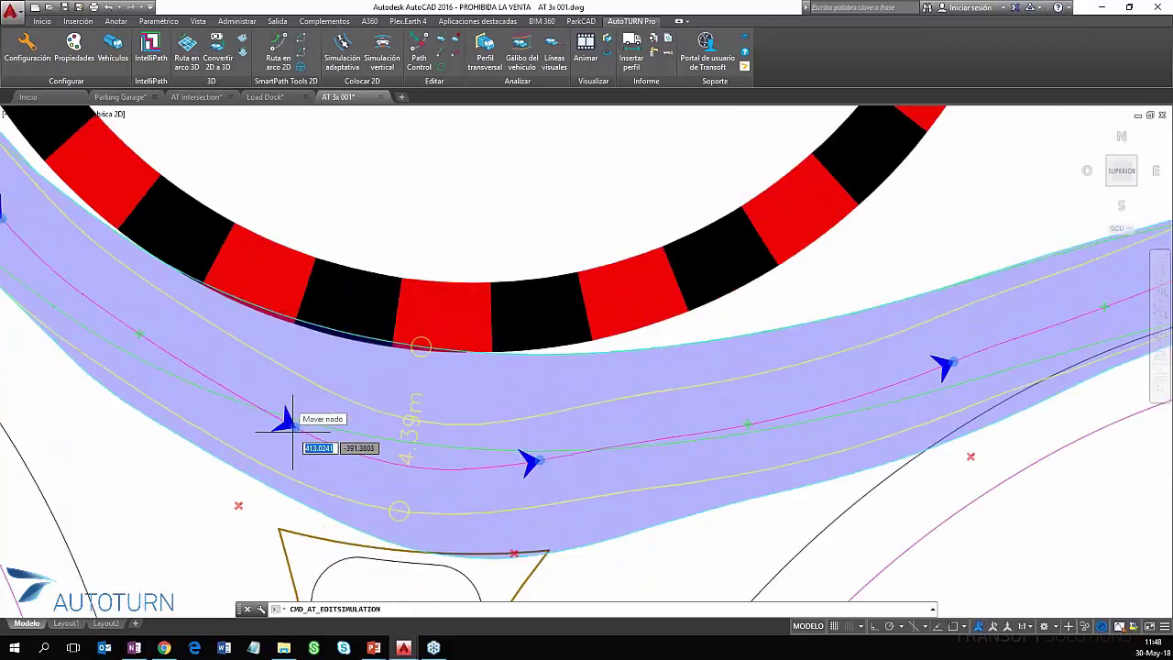
{"action": "scroll", "coordinate": [294, 428], "scroll_direction": "down", "scroll_amount": 2}
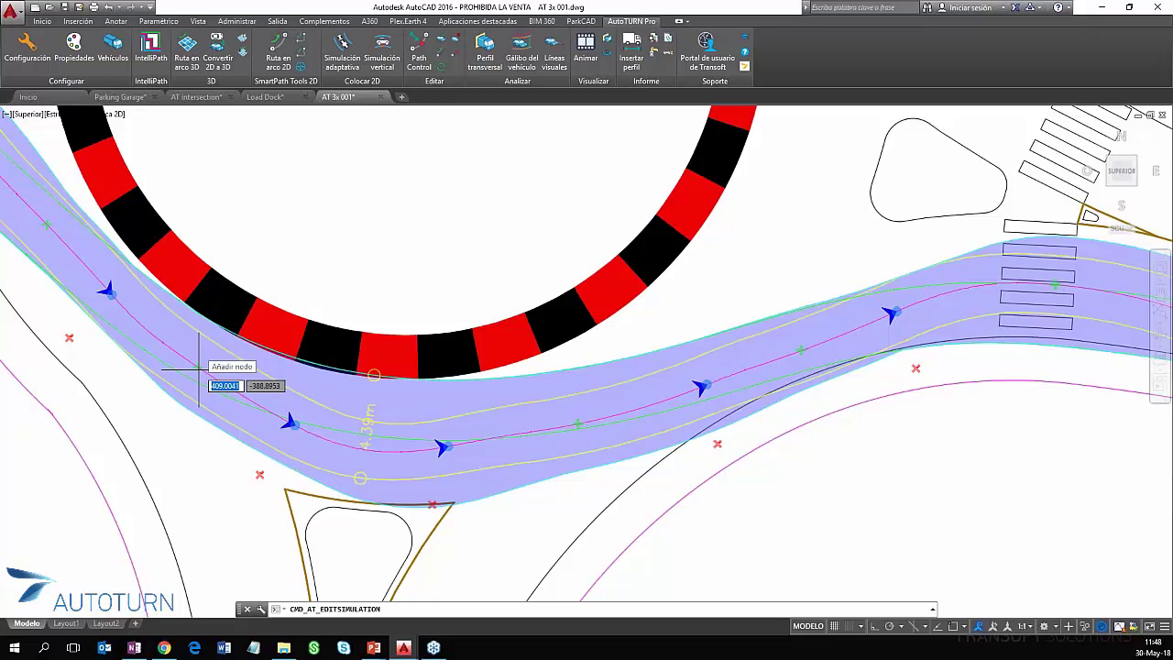
{"action": "scroll", "coordinate": [779, 375], "scroll_direction": "down", "scroll_amount": 5}
{"action": "scroll", "coordinate": [609, 424], "scroll_direction": "up", "scroll_amount": 2}
{"action": "scroll", "coordinate": [608, 425], "scroll_direction": "up", "scroll_amount": 2}
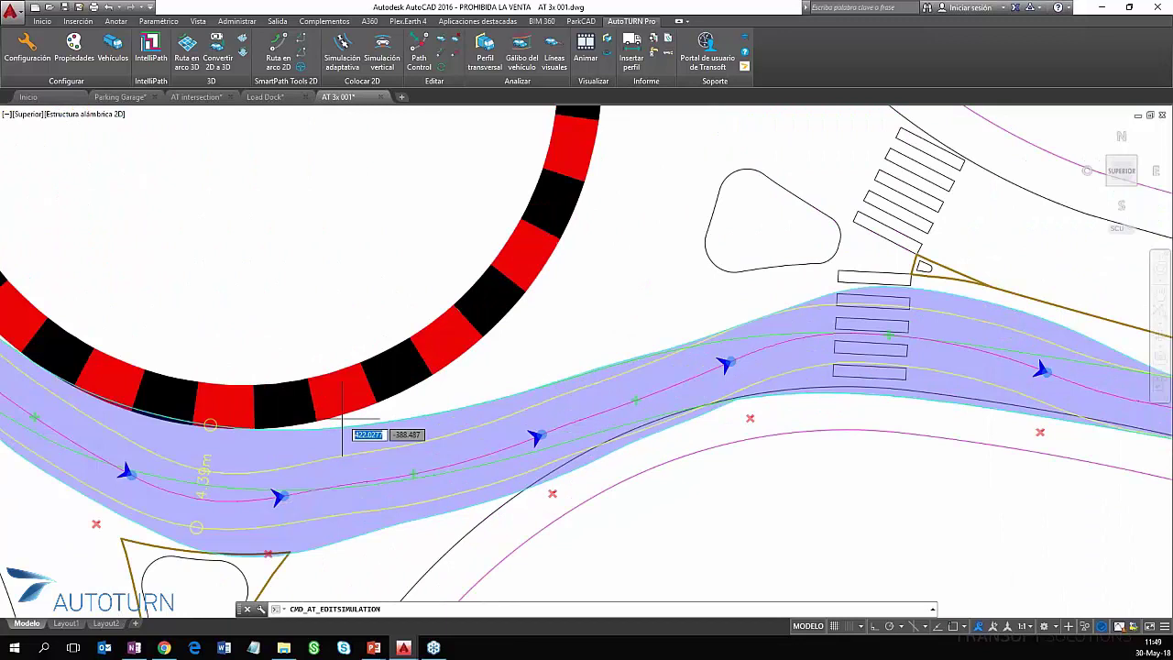
- Pick up the node near the 4.39 m width mark and frame the path past the east exit
{"action": "left_click", "coordinate": [127, 471]}
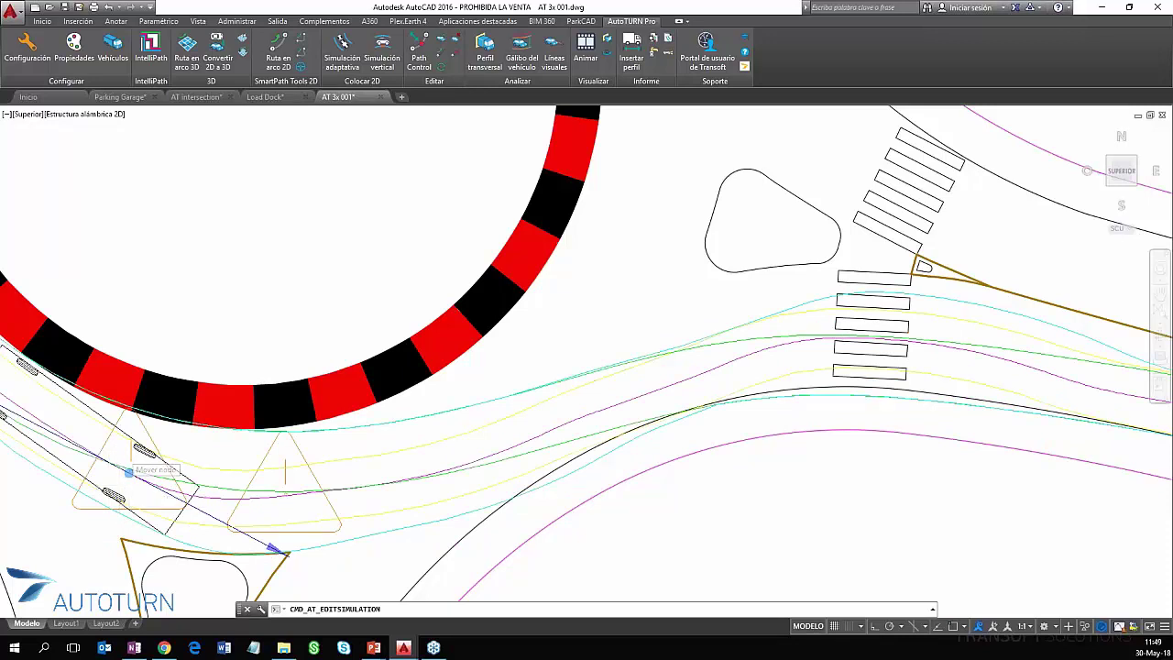
{"action": "middle_click_drag", "start_coordinate": [156, 418], "coordinate": [367, 407]}
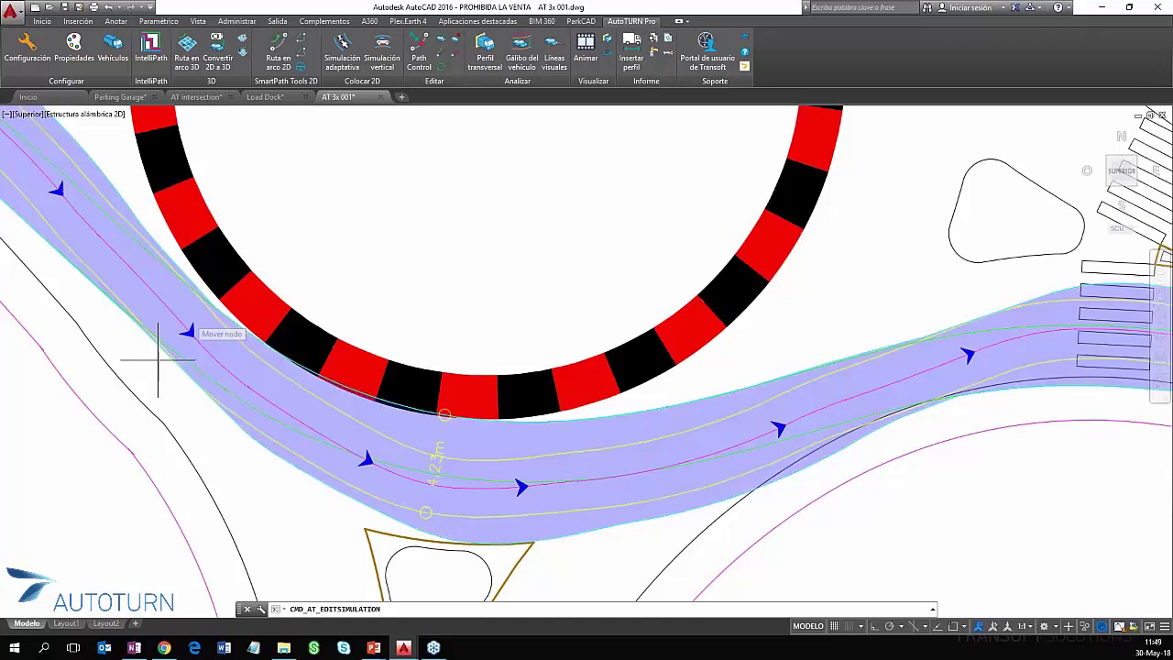
{"action": "mouse_move", "coordinate": [654, 387]}
{"action": "middle_mouse_down"}
{"action": "mouse_move", "coordinate": [550, 361]}
{"action": "mouse_move", "coordinate": [451, 383]}
{"action": "middle_mouse_up"}
{"action": "scroll", "coordinate": [605, 403], "scroll_direction": "up", "scroll_amount": 2}
{"action": "scroll", "coordinate": [509, 411], "scroll_direction": "down", "scroll_amount": 2}
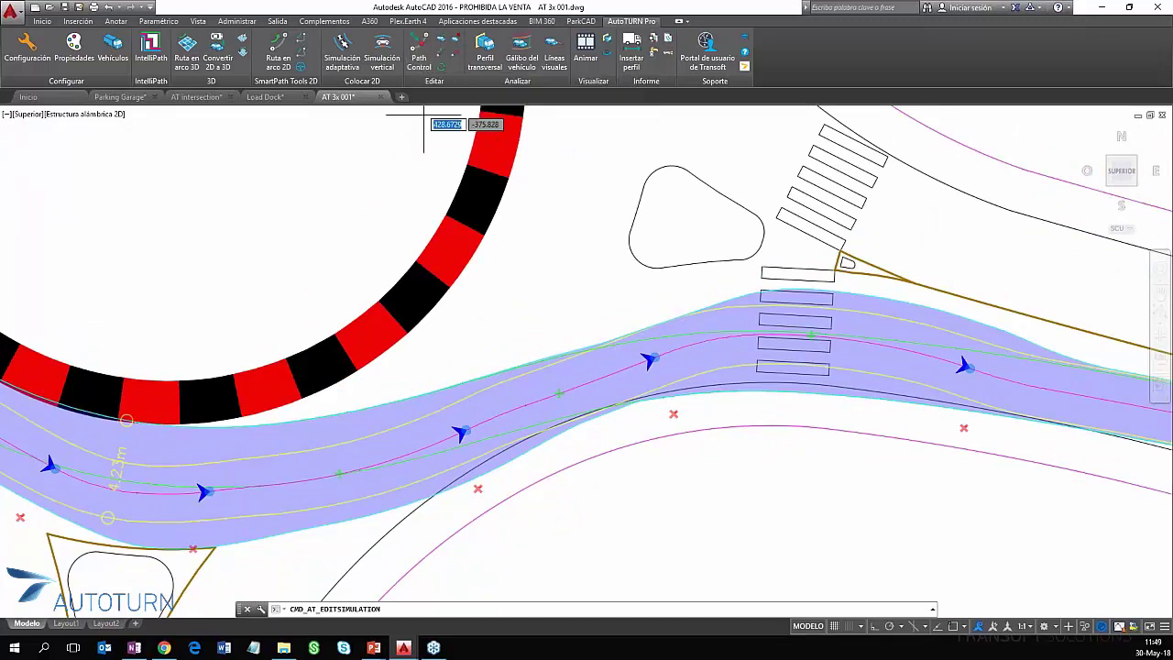
{"action": "scroll", "coordinate": [504, 447], "scroll_direction": "up", "scroll_amount": 2}
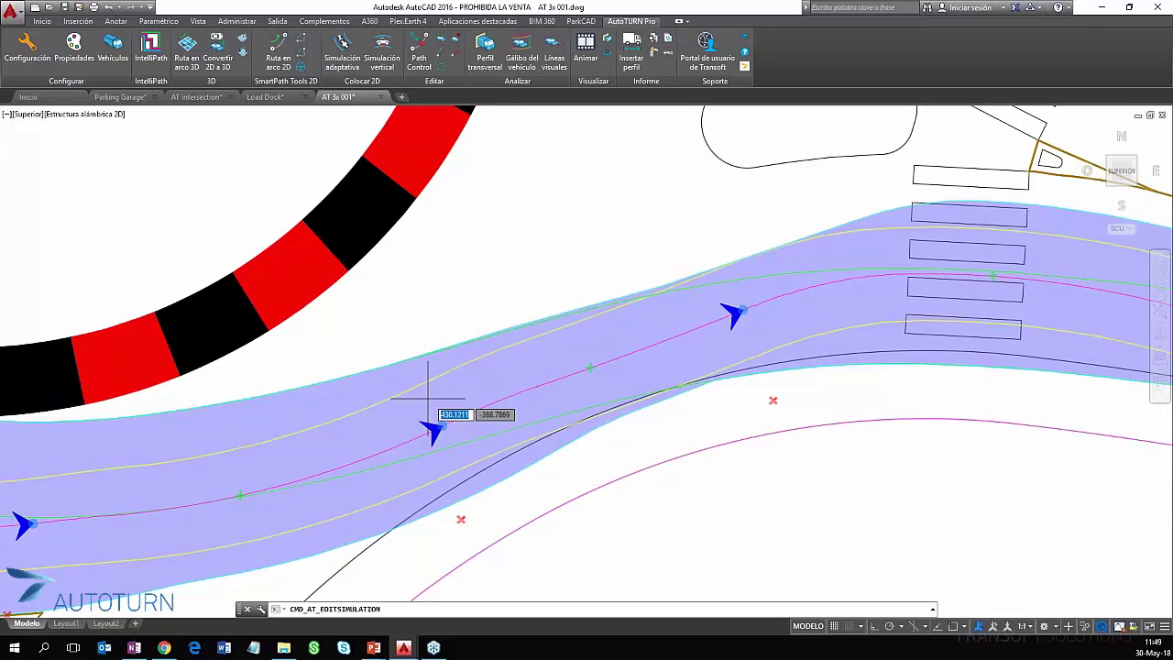
- Move three path nodes around the exit crossing to new positions
{"action": "left_click", "coordinate": [442, 425]}
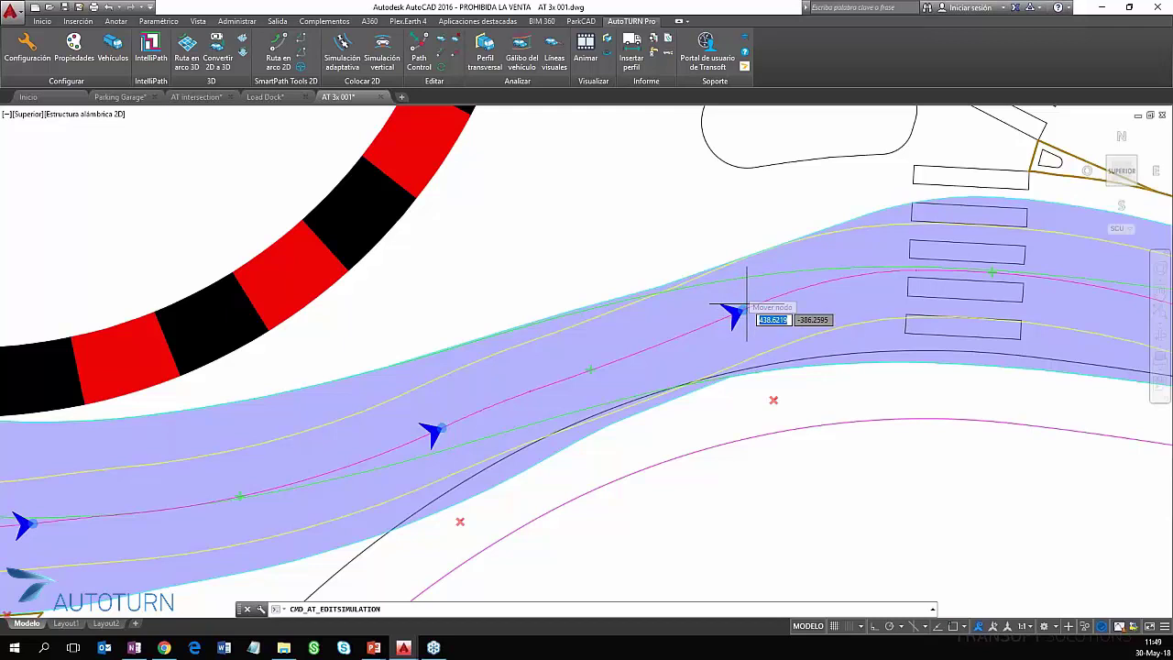
{"action": "left_click", "coordinate": [747, 303]}
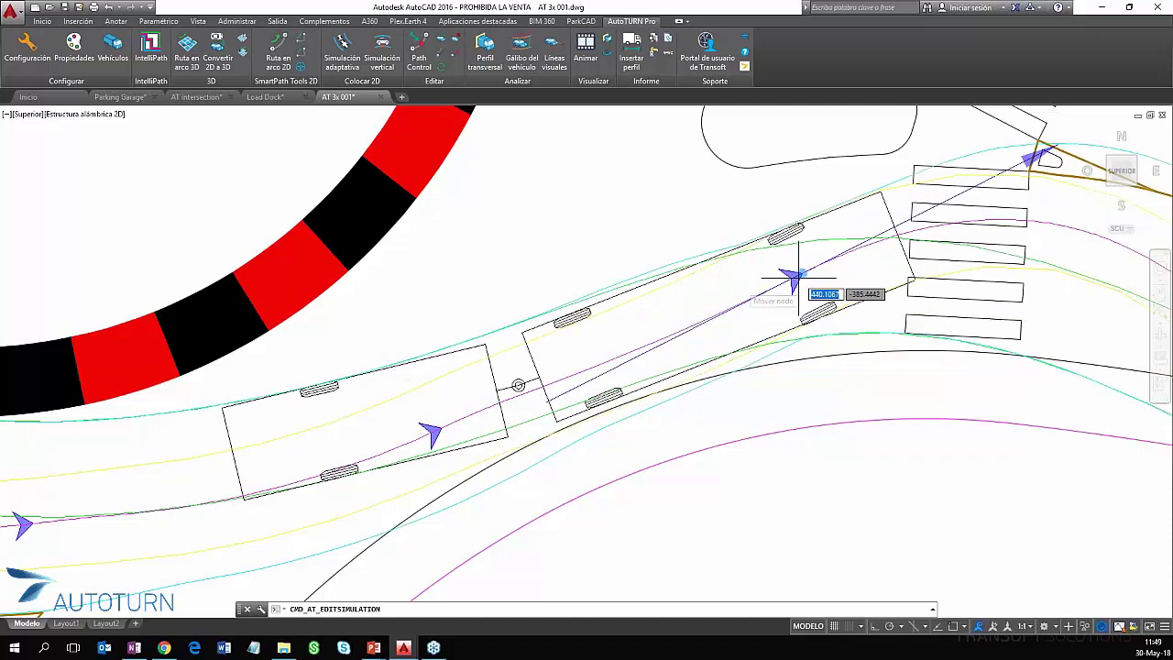
{"action": "left_click", "coordinate": [792, 260]}
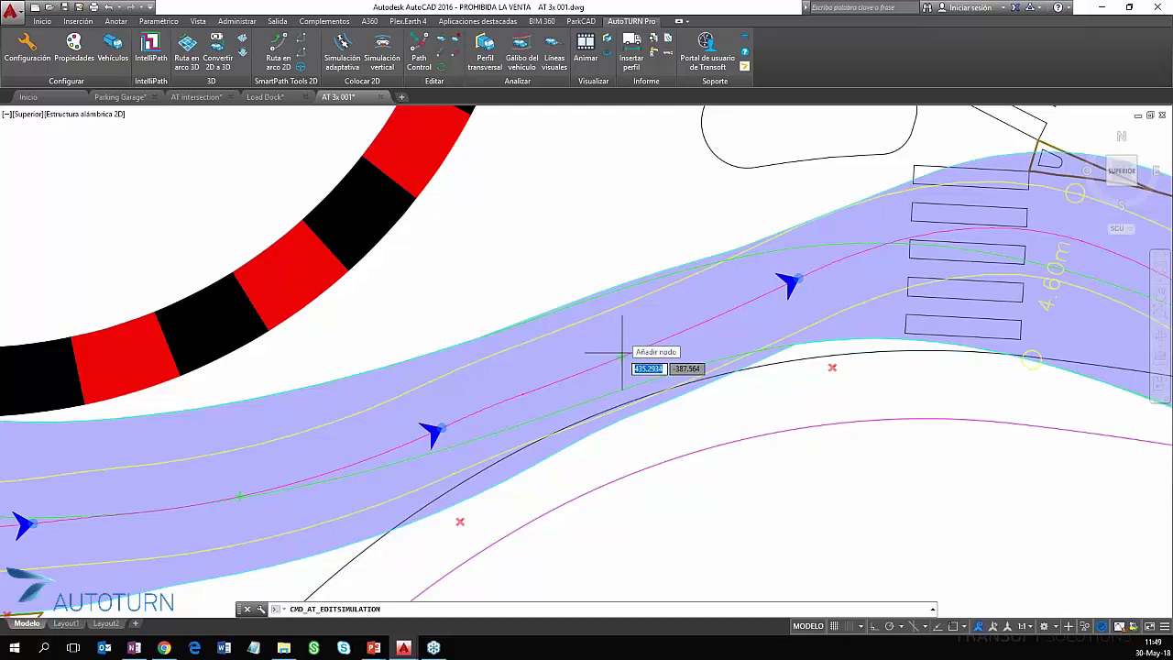
{"action": "left_click", "coordinate": [429, 430]}
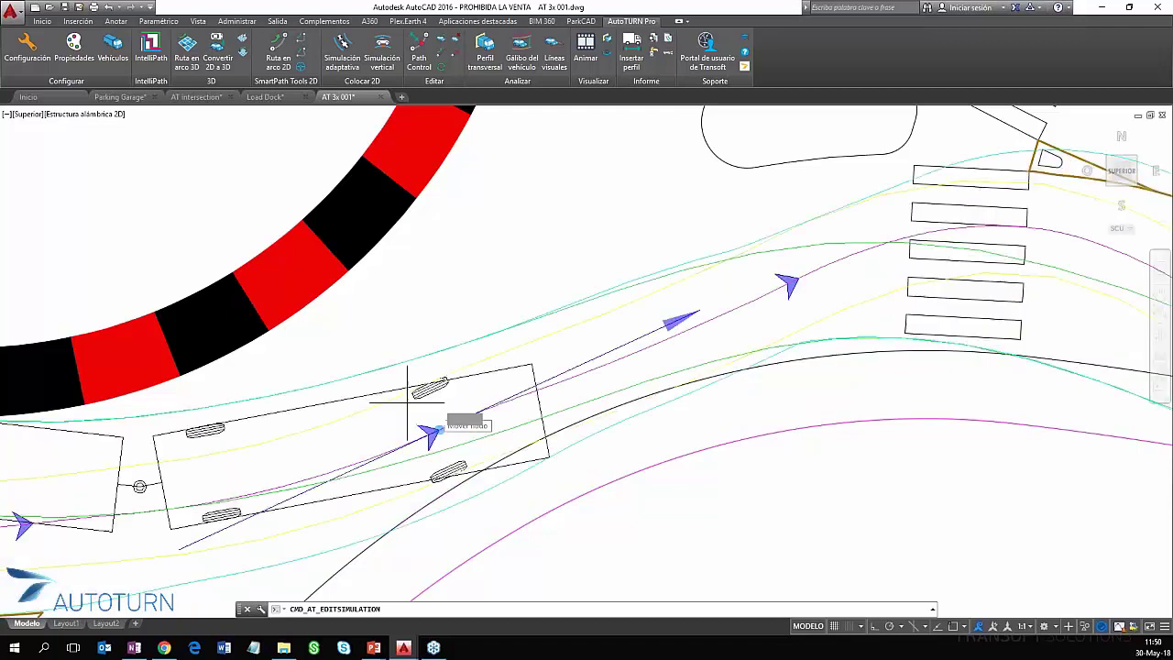
{"action": "left_click", "coordinate": [380, 401]}
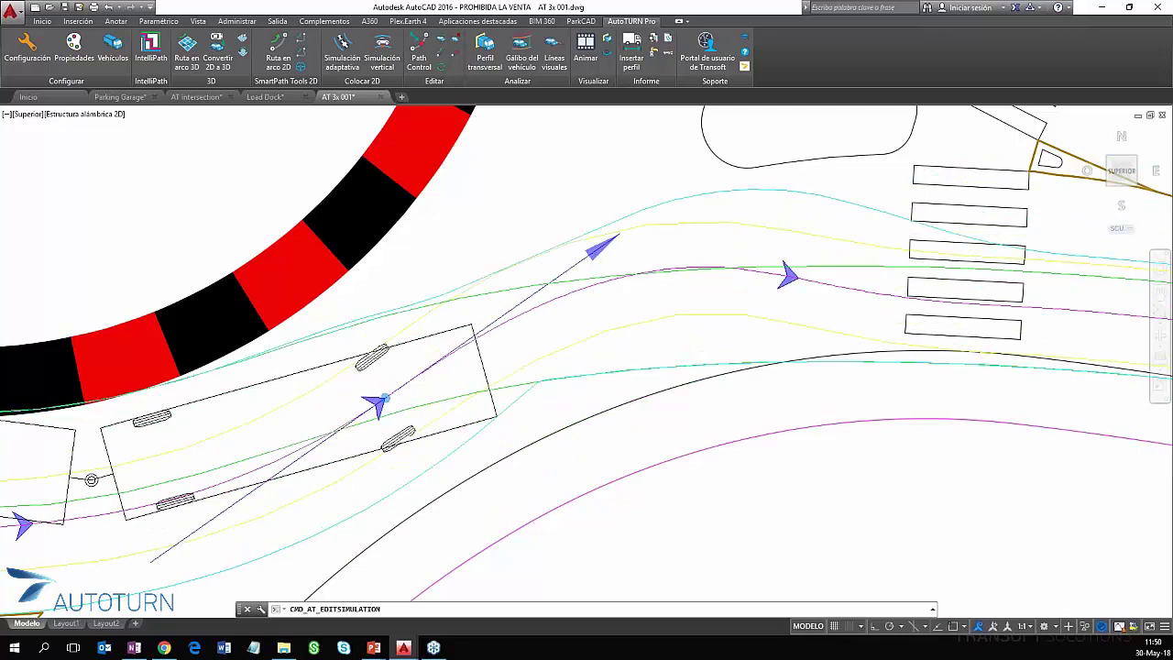
{"action": "left_click", "coordinate": [796, 275]}
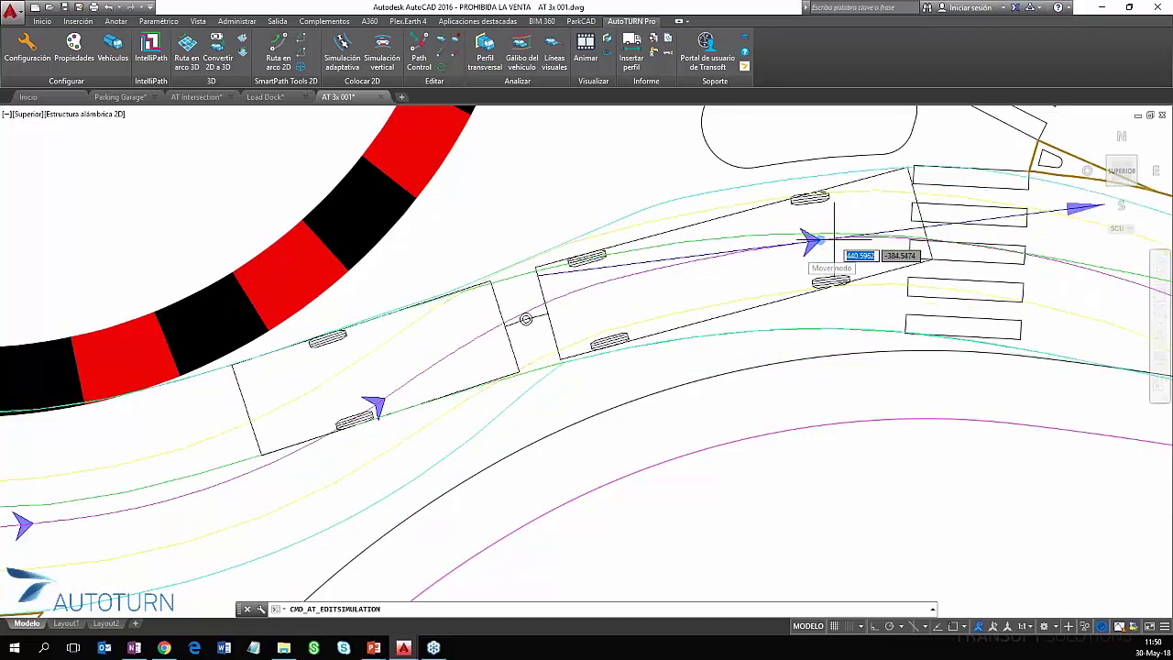
{"action": "left_click", "coordinate": [827, 244]}
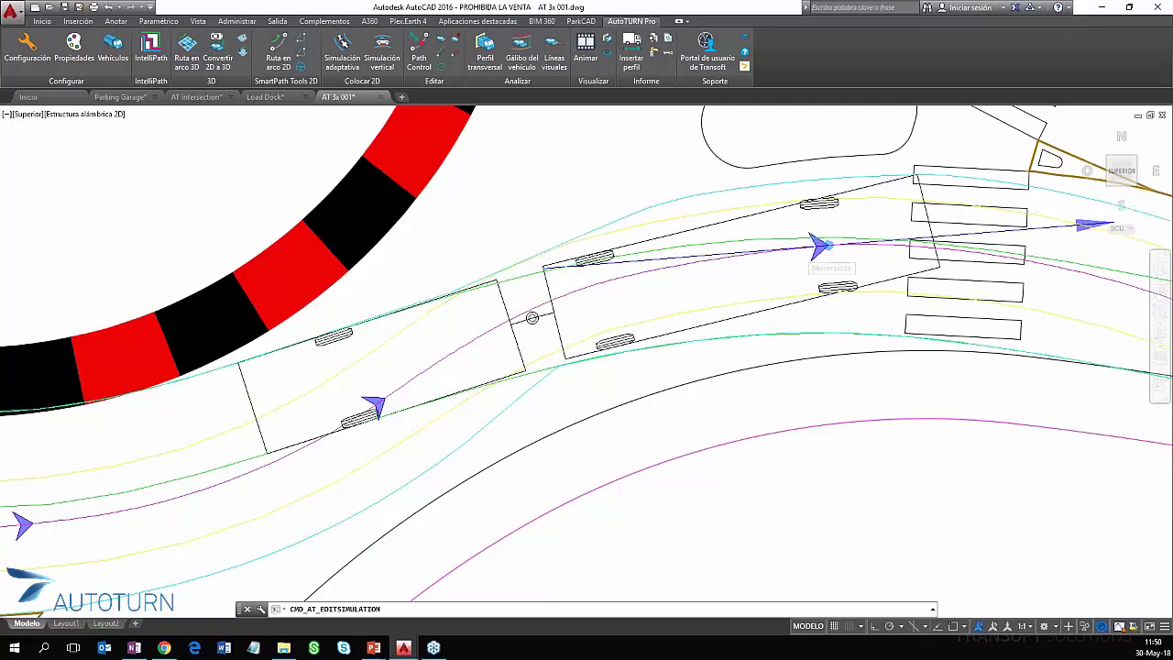
- Shift the node past the pedestrian crossing to finalise the reshaped route
{"action": "scroll", "coordinate": [935, 336], "scroll_direction": "down", "scroll_amount": 3}
{"action": "middle_click_drag", "start_coordinate": [1005, 363], "coordinate": [694, 351]}
{"action": "scroll", "coordinate": [705, 326], "scroll_direction": "up", "scroll_amount": 2}
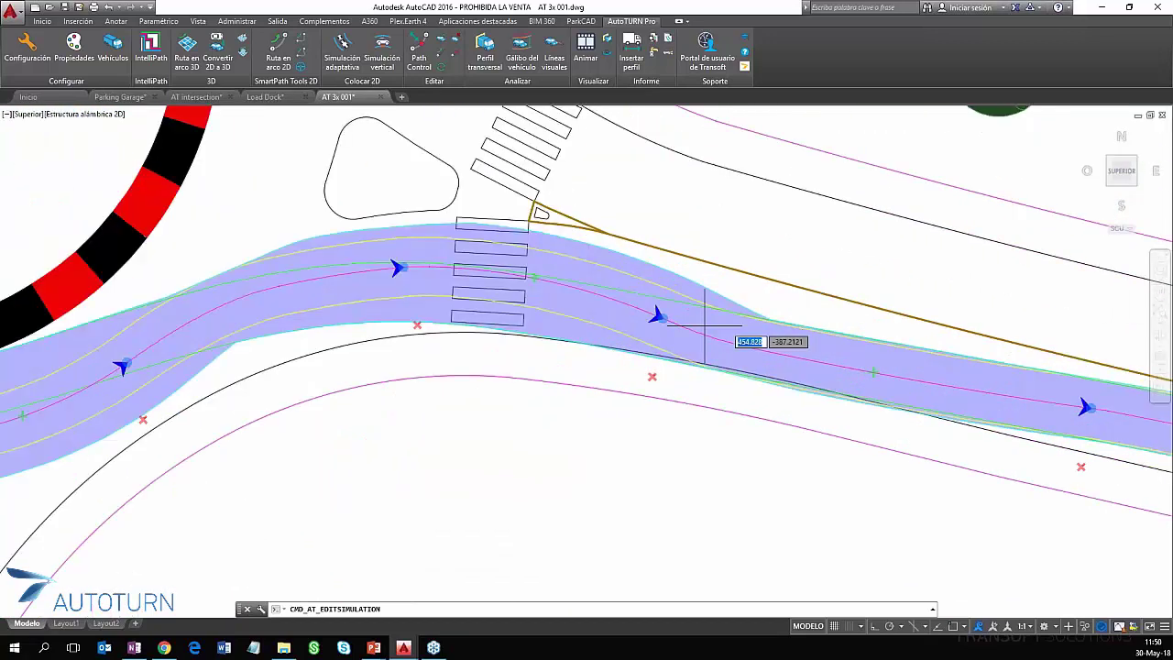
{"action": "left_click", "coordinate": [659, 314]}
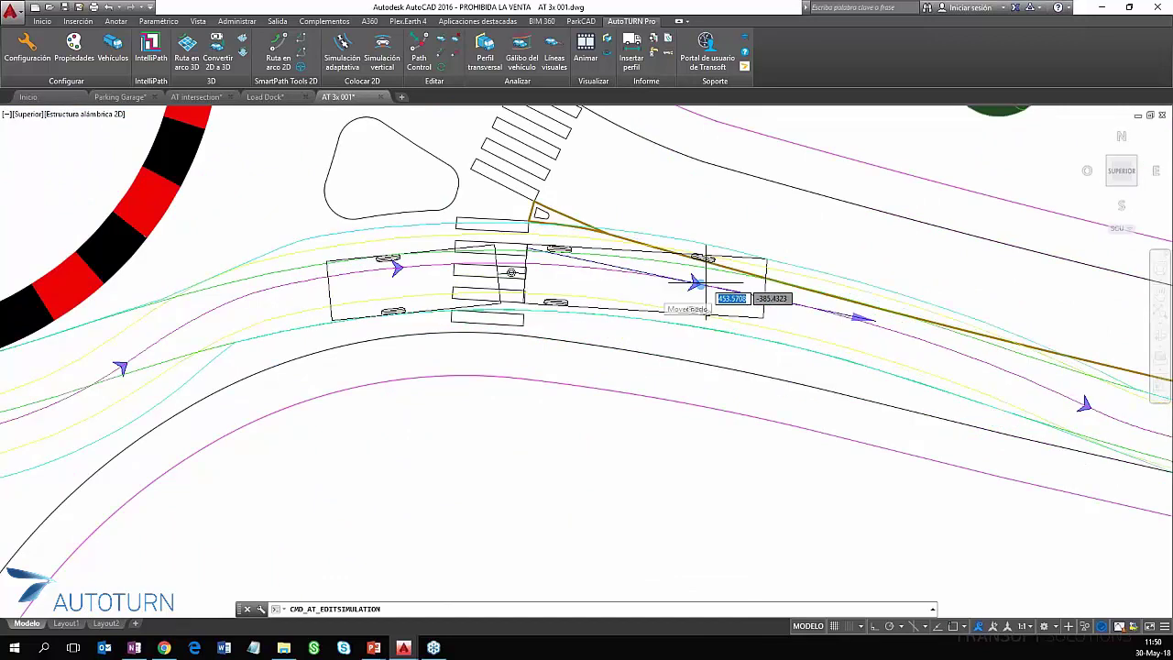
{"action": "scroll", "coordinate": [707, 291], "scroll_direction": "up", "scroll_amount": 2}
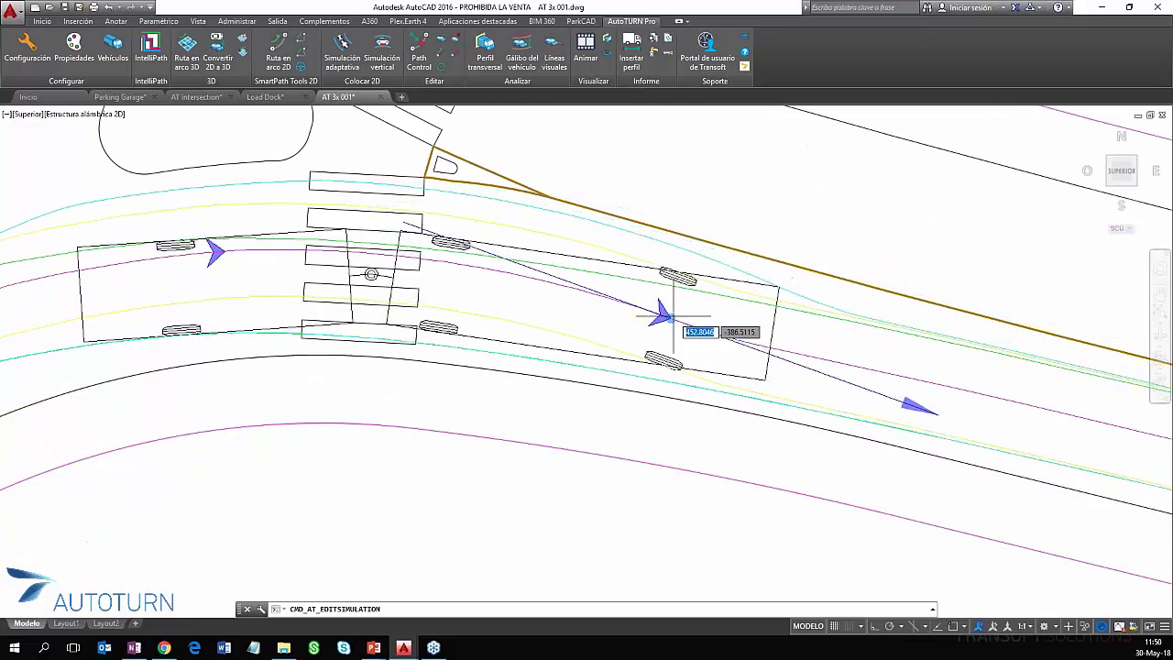
{"action": "left_click", "coordinate": [674, 311]}
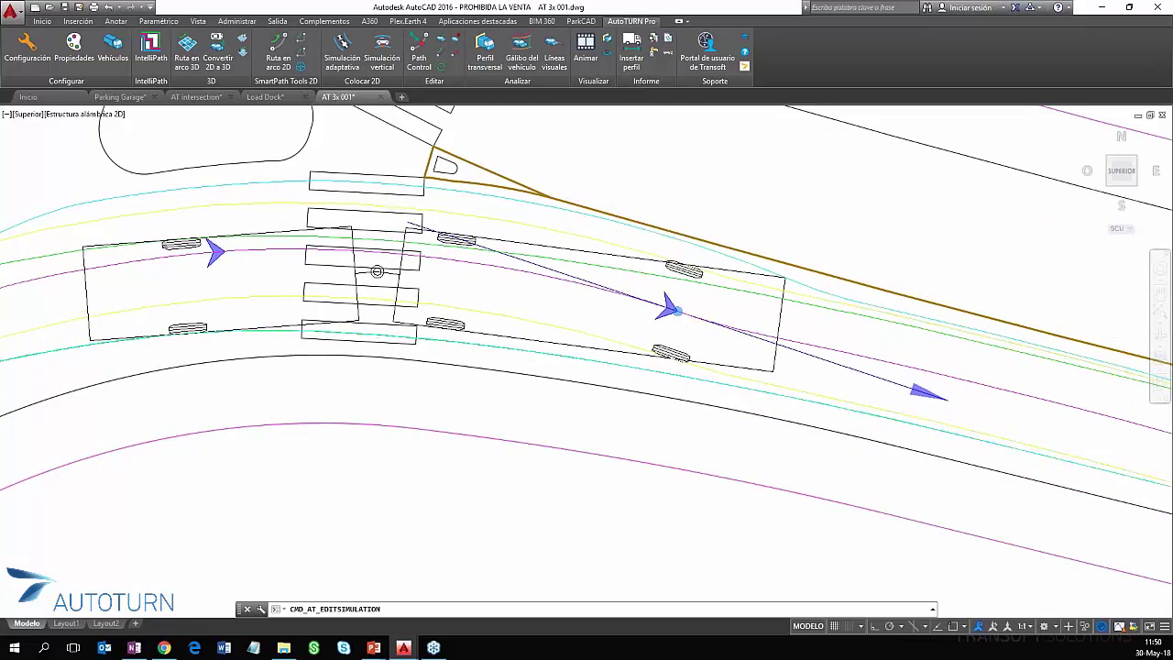
- Select the swept path to show its grips, now dipping beneath the island at 4.31 m width
{"action": "scroll", "coordinate": [674, 311], "scroll_direction": "down", "scroll_amount": 3}
{"action": "scroll", "coordinate": [584, 381], "scroll_direction": "down", "scroll_amount": 2}
{"action": "scroll", "coordinate": [584, 381], "scroll_direction": "down", "scroll_amount": 1}
{"action": "scroll", "coordinate": [571, 380], "scroll_direction": "up", "scroll_amount": 2}
{"action": "scroll", "coordinate": [554, 385], "scroll_direction": "up", "scroll_amount": 1}
{"action": "scroll", "coordinate": [555, 385], "scroll_direction": "up", "scroll_amount": 2}
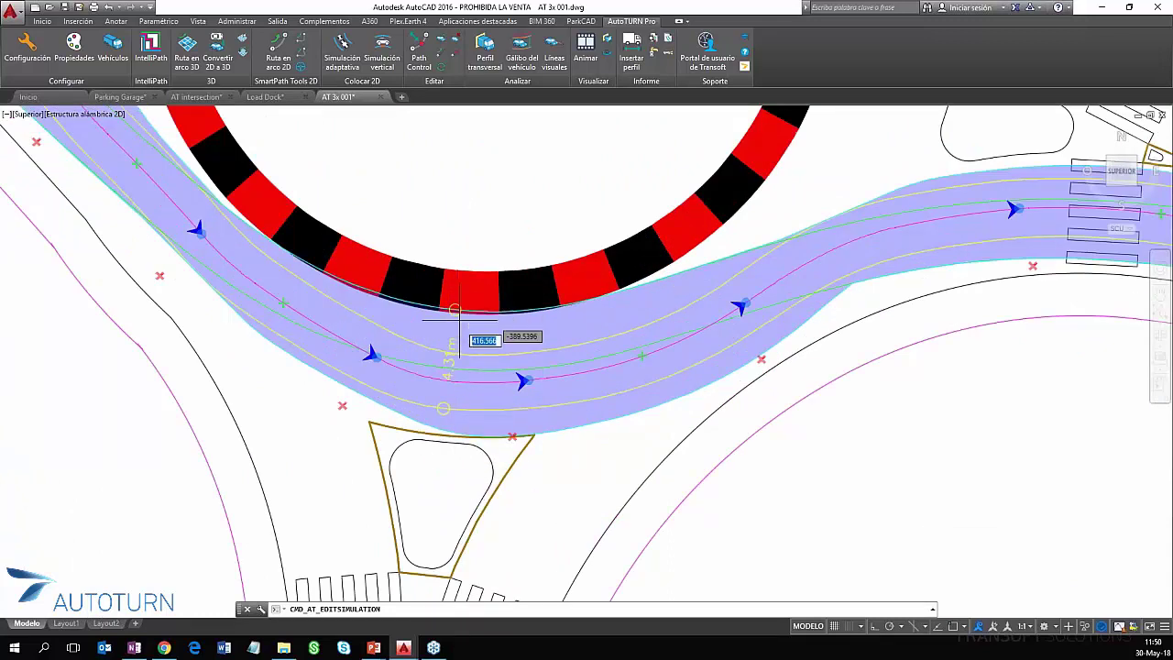
{"action": "scroll", "coordinate": [498, 422], "scroll_direction": "up", "scroll_amount": 1}
{"action": "scroll", "coordinate": [504, 440], "scroll_direction": "up", "scroll_amount": 1}
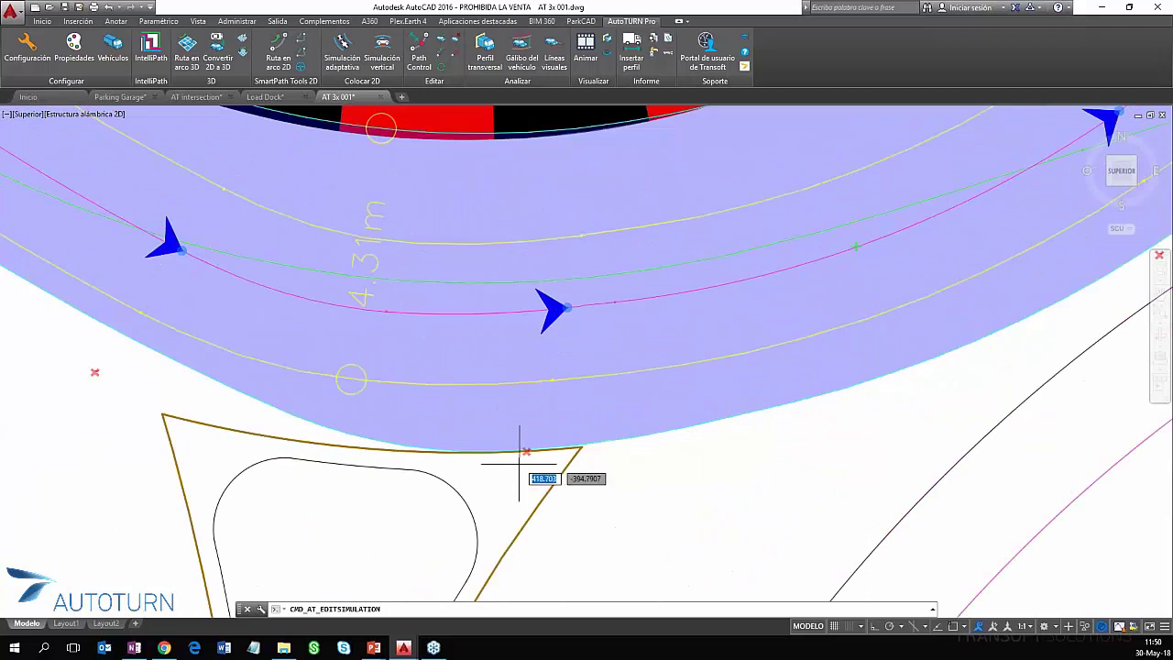
{"action": "scroll", "coordinate": [421, 353], "scroll_direction": "down", "scroll_amount": 1}
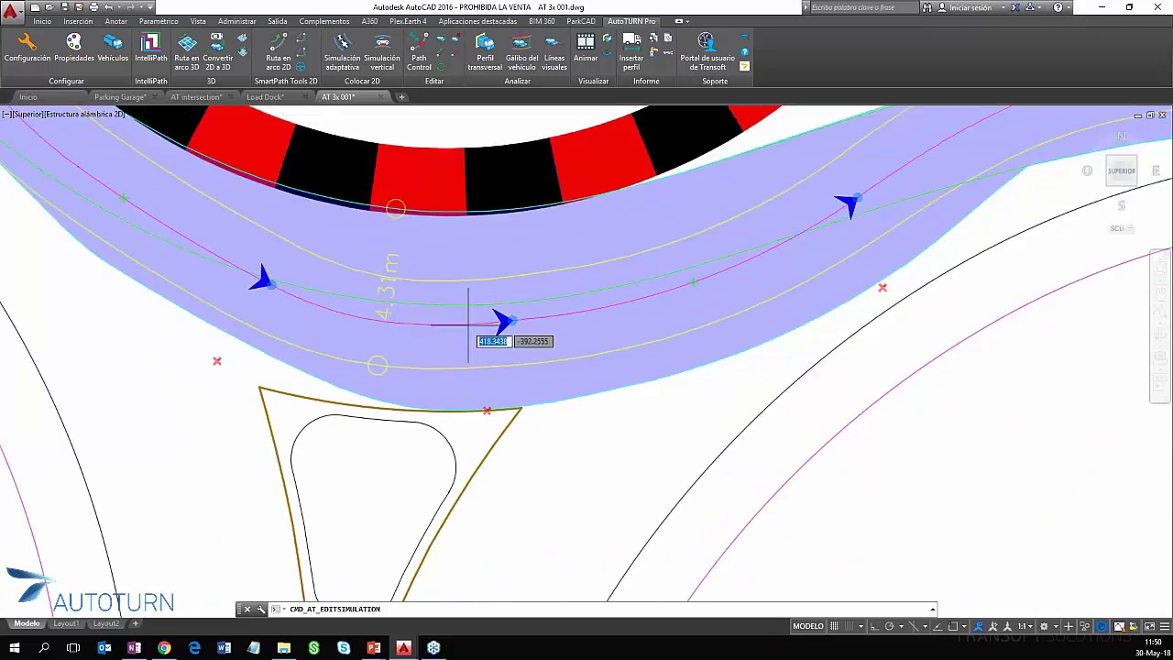
{"action": "scroll", "coordinate": [293, 316], "scroll_direction": "down", "scroll_amount": 1}
{"action": "scroll", "coordinate": [293, 317], "scroll_direction": "down", "scroll_amount": 1}
{"action": "scroll", "coordinate": [419, 314], "scroll_direction": "down", "scroll_amount": 1}
{"action": "scroll", "coordinate": [587, 367], "scroll_direction": "up", "scroll_amount": 1}
{"action": "left_click", "coordinate": [666, 381]}
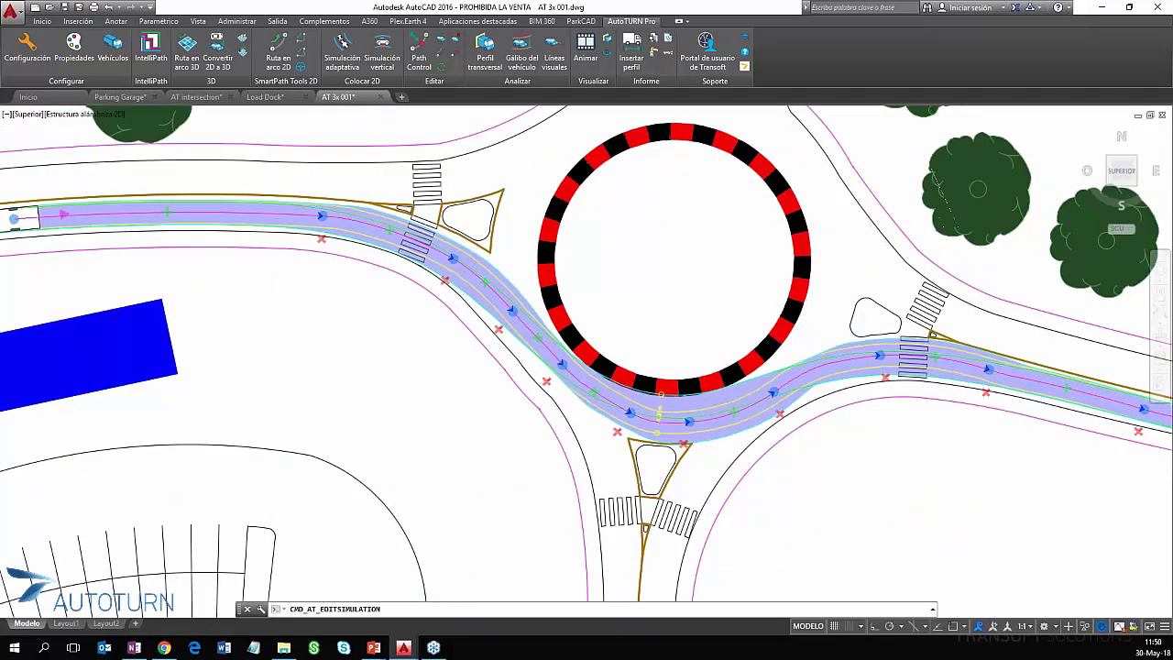
- Exit Edit Simulation, frame the whole bus path across the roundabout, and launch Insertar perfil
{"action": "key", "text": "Escape"}
{"action": "scroll", "coordinate": [885, 400], "scroll_direction": "down", "scroll_amount": 2}
{"action": "middle_click_drag", "start_coordinate": [773, 388], "coordinate": [502, 420]}
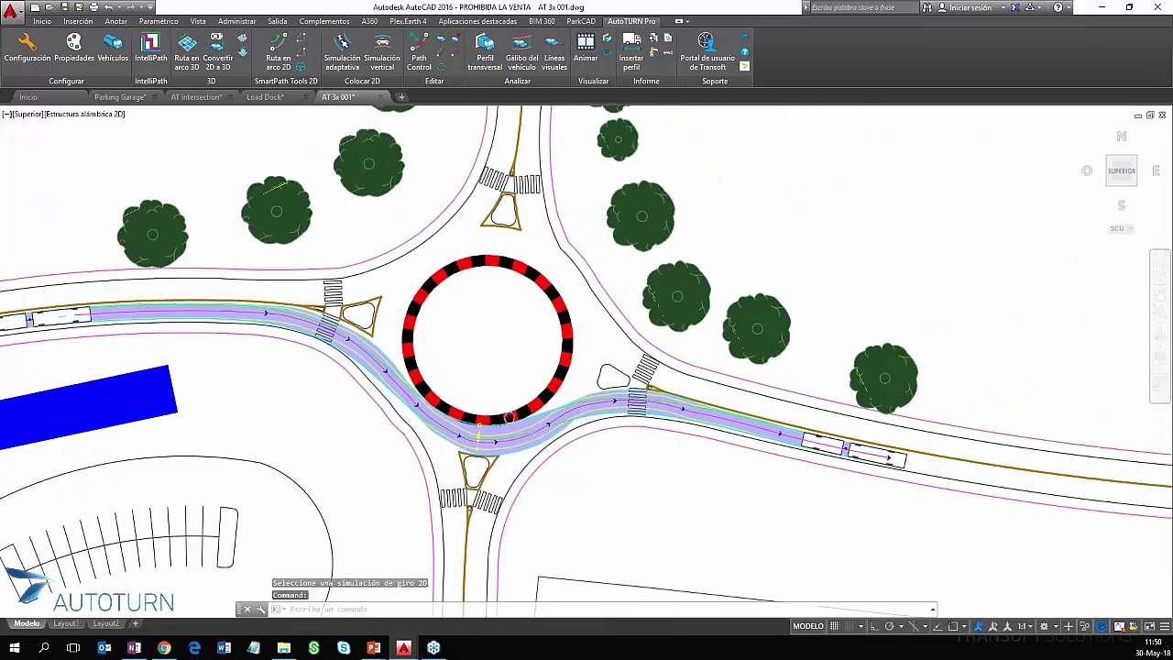
{"action": "middle_click_drag", "start_coordinate": [586, 428], "coordinate": [675, 424]}
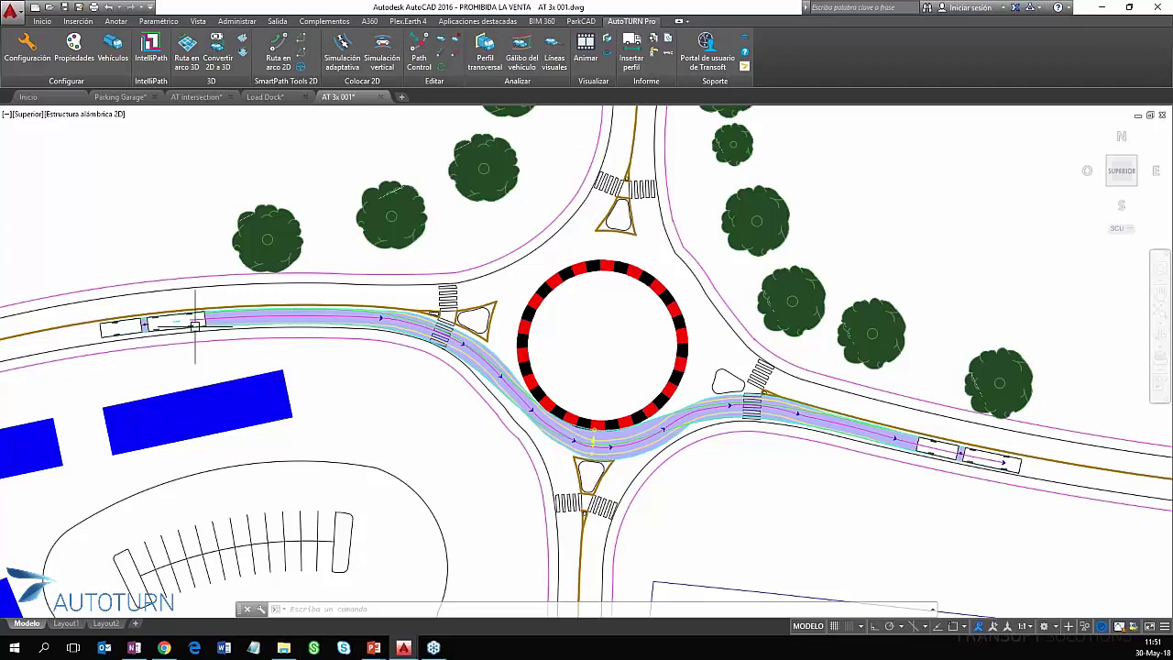
{"action": "left_click", "coordinate": [634, 54]}
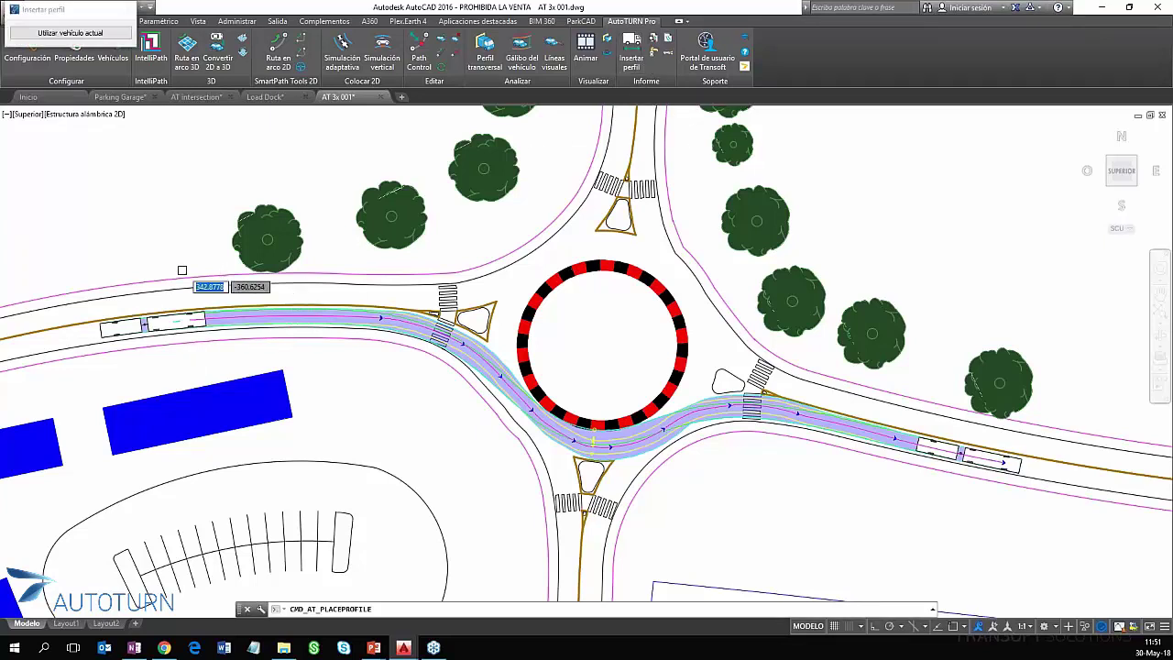
- Choose Utilizar vehículo actual to profile the current articulated bus
{"action": "left_click_drag", "start_coordinate": [73, 17], "coordinate": [103, 82]}
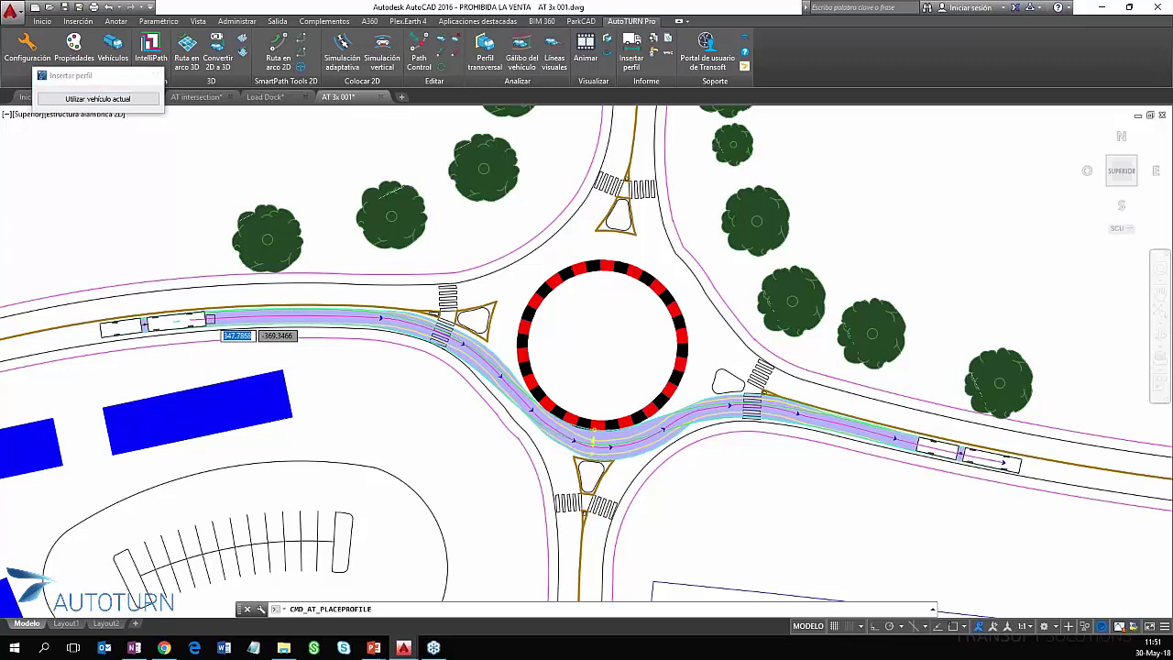
{"action": "left_click", "coordinate": [191, 323]}
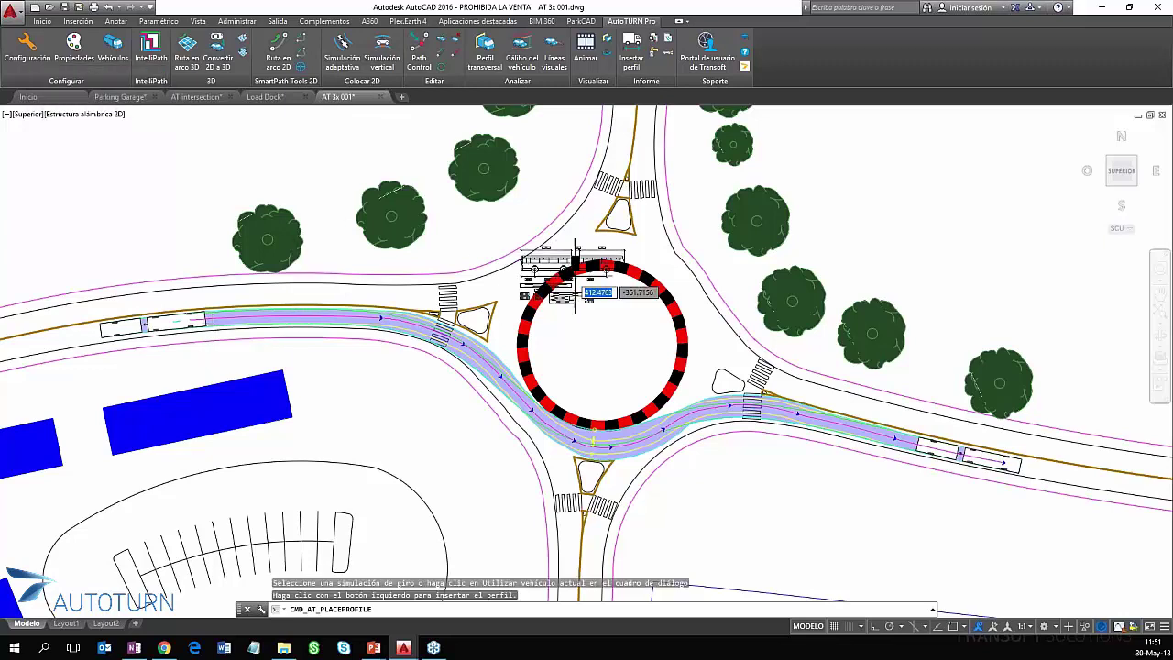
{"action": "scroll", "coordinate": [786, 275], "scroll_direction": "up", "scroll_amount": 1}
{"action": "scroll", "coordinate": [949, 284], "scroll_direction": "up", "scroll_amount": 1}
{"action": "scroll", "coordinate": [880, 302], "scroll_direction": "down", "scroll_amount": 5}
{"action": "scroll", "coordinate": [807, 449], "scroll_direction": "up", "scroll_amount": 1}
{"action": "scroll", "coordinate": [786, 432], "scroll_direction": "up", "scroll_amount": 3}
{"action": "scroll", "coordinate": [733, 385], "scroll_direction": "up", "scroll_amount": 1}
- Place the AUTOBUS ARTICULADO profile (10.30/0.60/7.25 m, 32.8°) beside the roundabout
{"action": "left_click", "coordinate": [730, 402]}
{"action": "scroll", "coordinate": [751, 406], "scroll_direction": "up", "scroll_amount": 4}
{"action": "scroll", "coordinate": [810, 422], "scroll_direction": "up", "scroll_amount": 2}
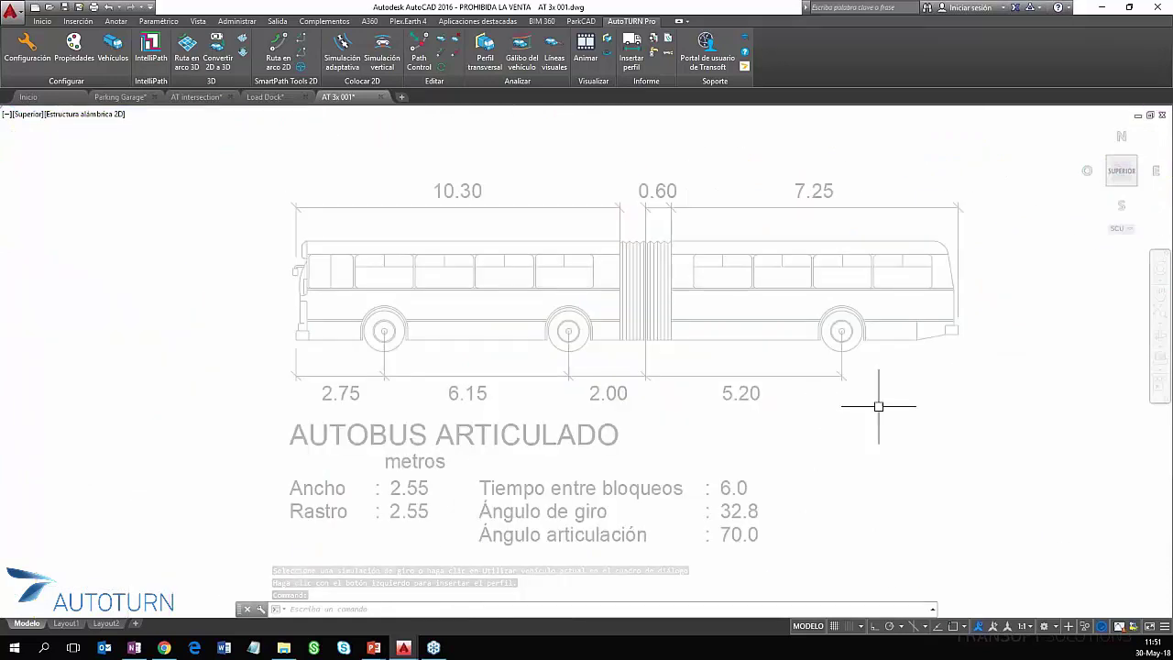
{"action": "scroll", "coordinate": [883, 411], "scroll_direction": "down", "scroll_amount": 2}
{"action": "scroll", "coordinate": [852, 380], "scroll_direction": "down", "scroll_amount": 4}
{"action": "scroll", "coordinate": [820, 348], "scroll_direction": "down", "scroll_amount": 2}
{"action": "middle_click_drag", "start_coordinate": [801, 327], "coordinate": [797, 521]}
{"action": "scroll", "coordinate": [807, 502], "scroll_direction": "down", "scroll_amount": 1}
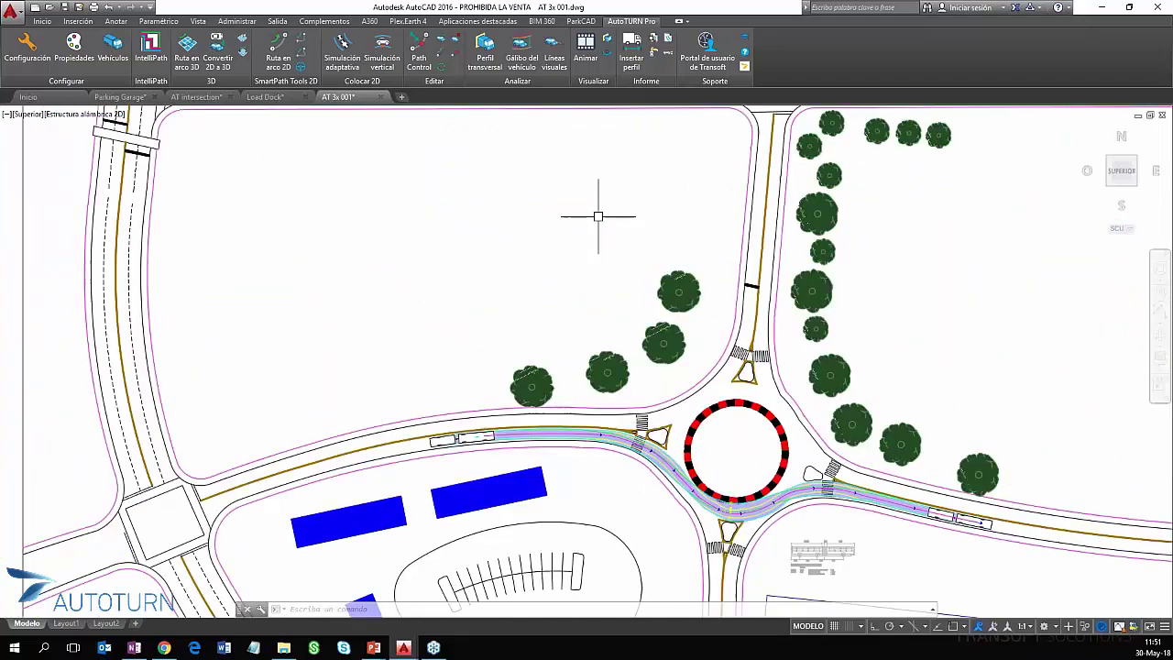
- Create an Informe de perfil de velocidad report for the articulated bus simulation
{"action": "left_click", "coordinate": [656, 41]}
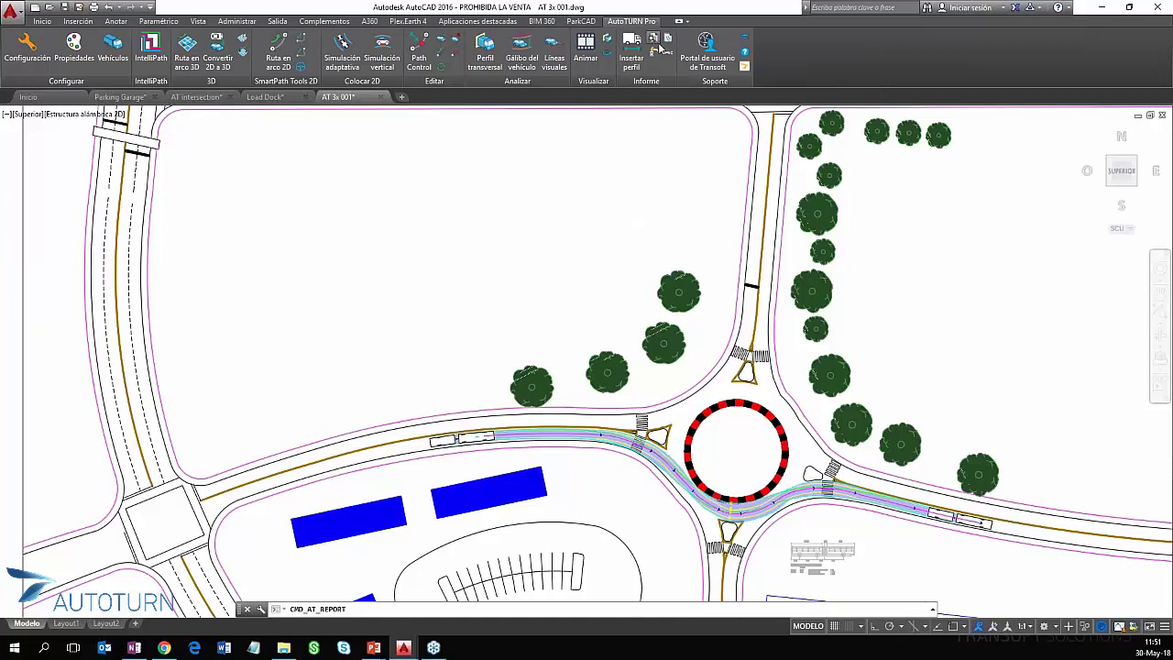
{"action": "scroll", "coordinate": [577, 453], "scroll_direction": "up", "scroll_amount": 2}
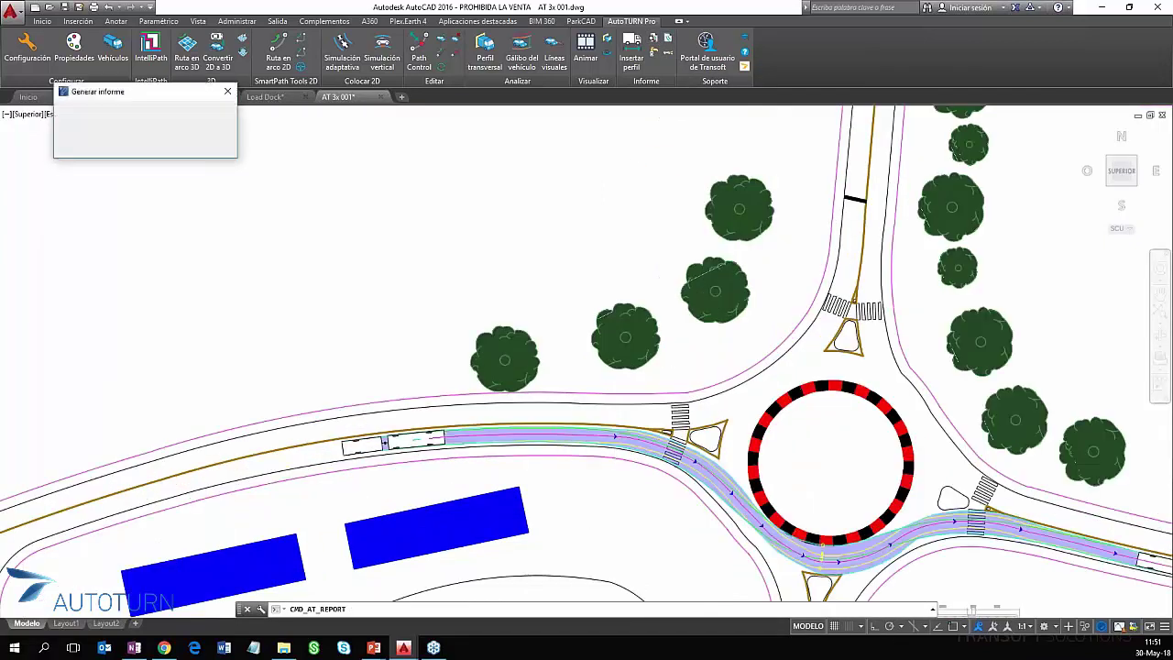
{"action": "left_click", "coordinate": [182, 133]}
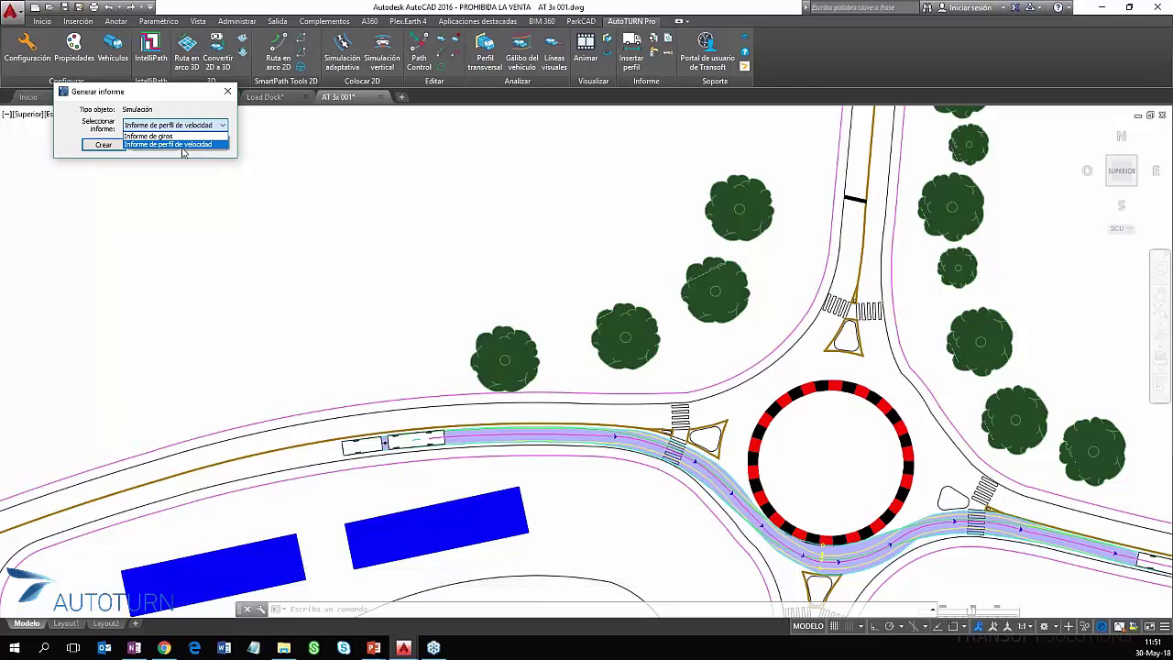
{"action": "left_click", "coordinate": [182, 145]}
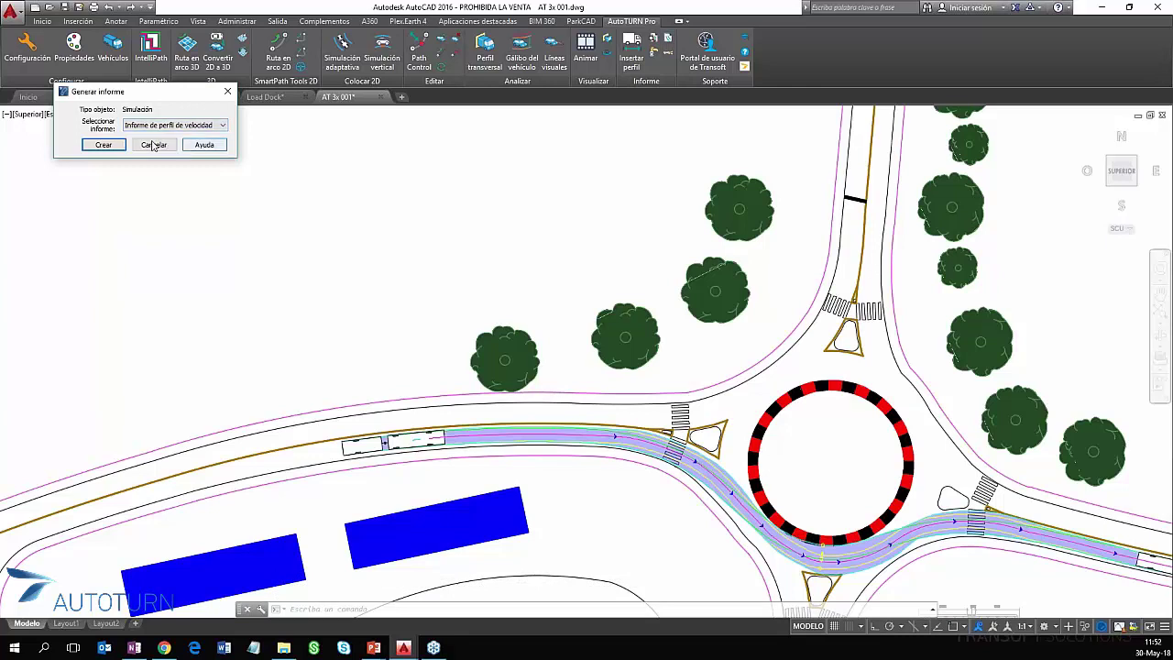
{"action": "left_click", "coordinate": [104, 145]}
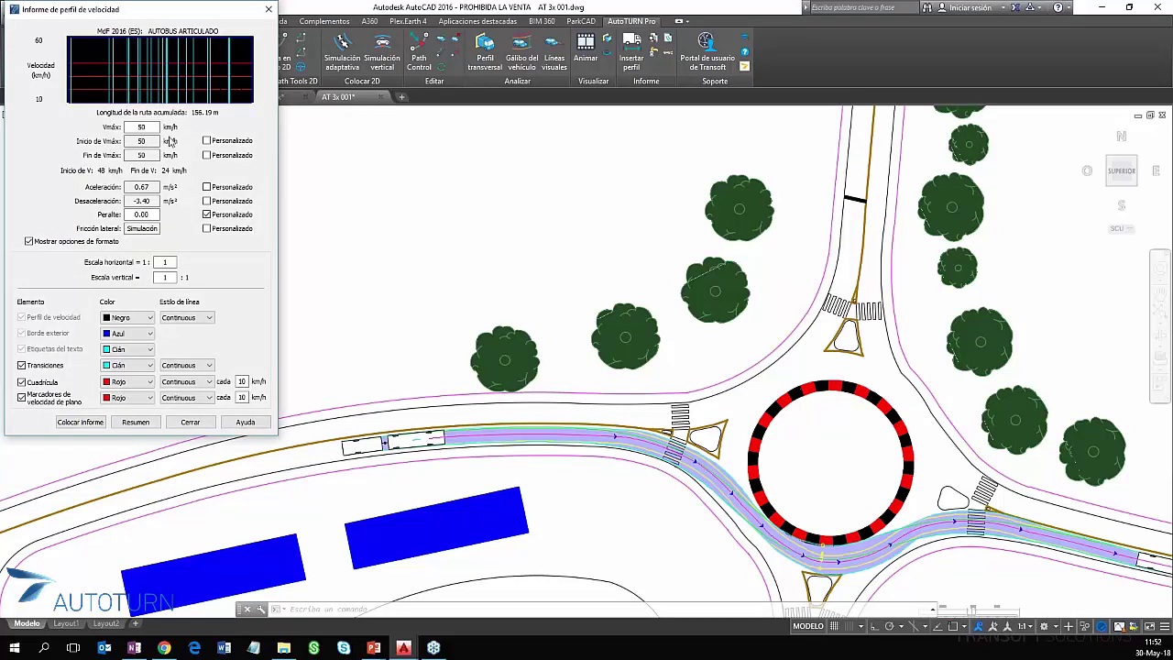
- Keep Vmáx at 50 km/h, make Transiciones lines blue and text labels black, then place the report
{"action": "left_click_drag", "start_coordinate": [150, 129], "coordinate": [126, 133]}
{"action": "left_click_drag", "start_coordinate": [190, 11], "coordinate": [237, 82]}
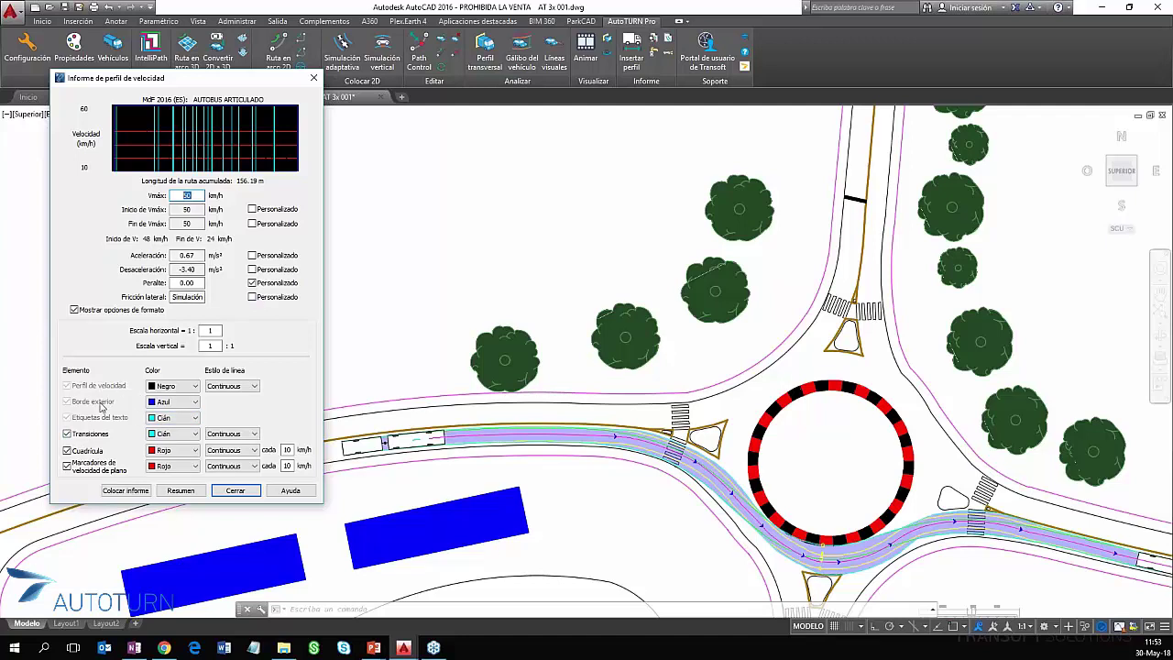
{"action": "left_click", "coordinate": [195, 437]}
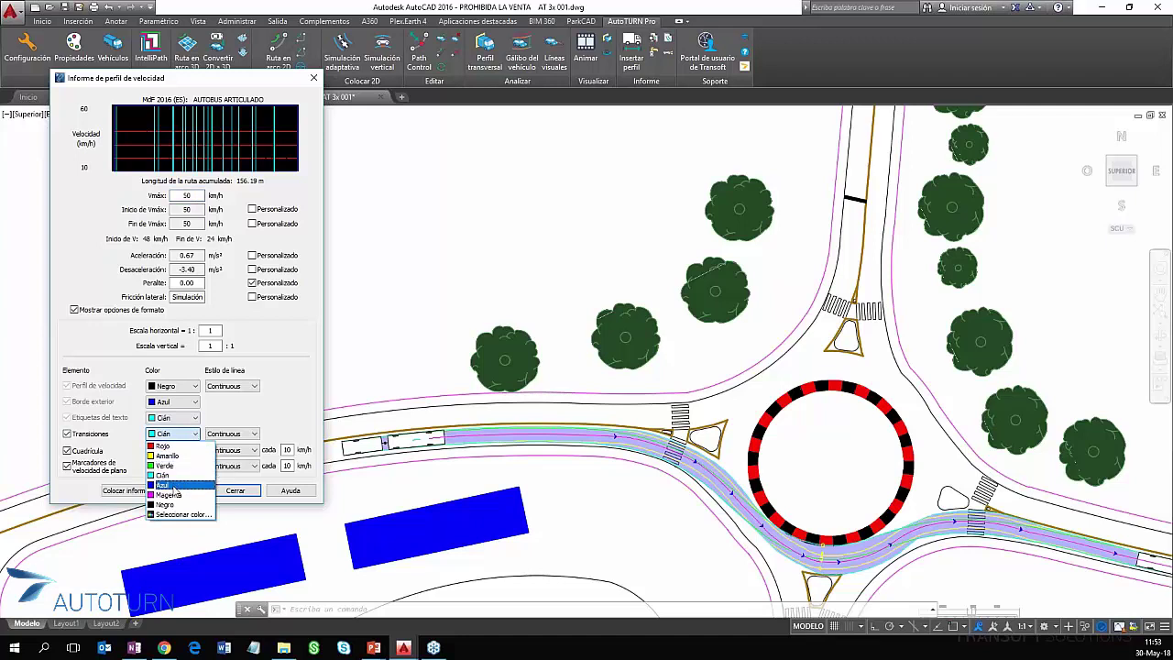
{"action": "left_click", "coordinate": [169, 485]}
{"action": "left_click", "coordinate": [195, 420]}
{"action": "left_click", "coordinate": [167, 491]}
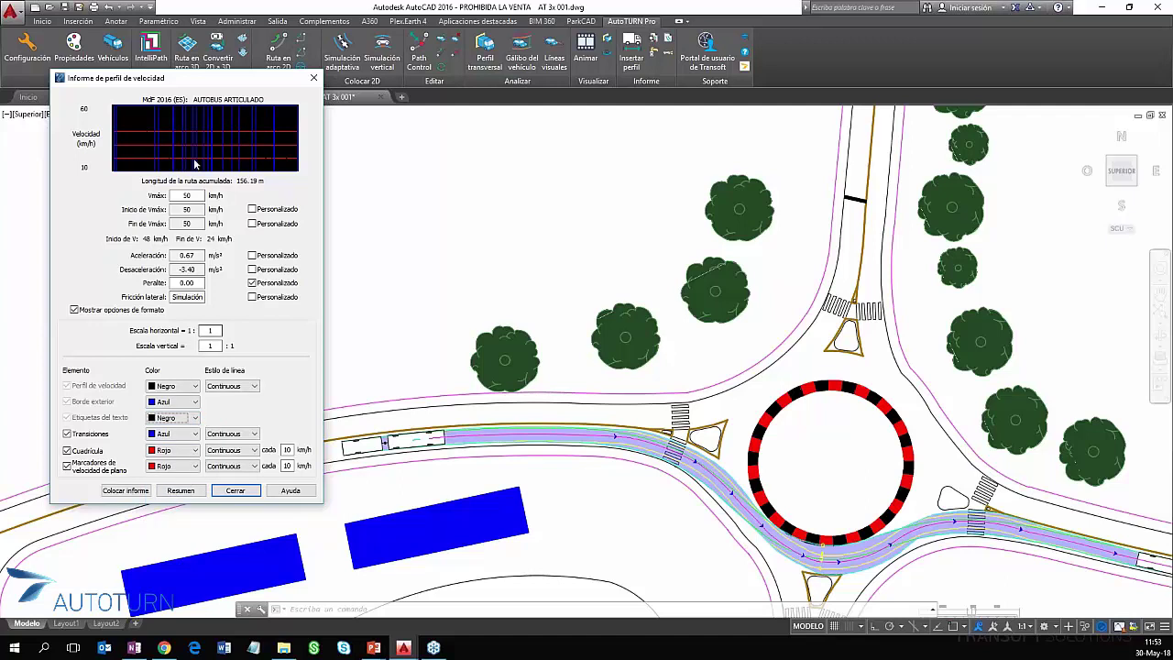
{"action": "left_click", "coordinate": [126, 490]}
{"action": "scroll", "coordinate": [270, 321], "scroll_direction": "down", "scroll_amount": 5}
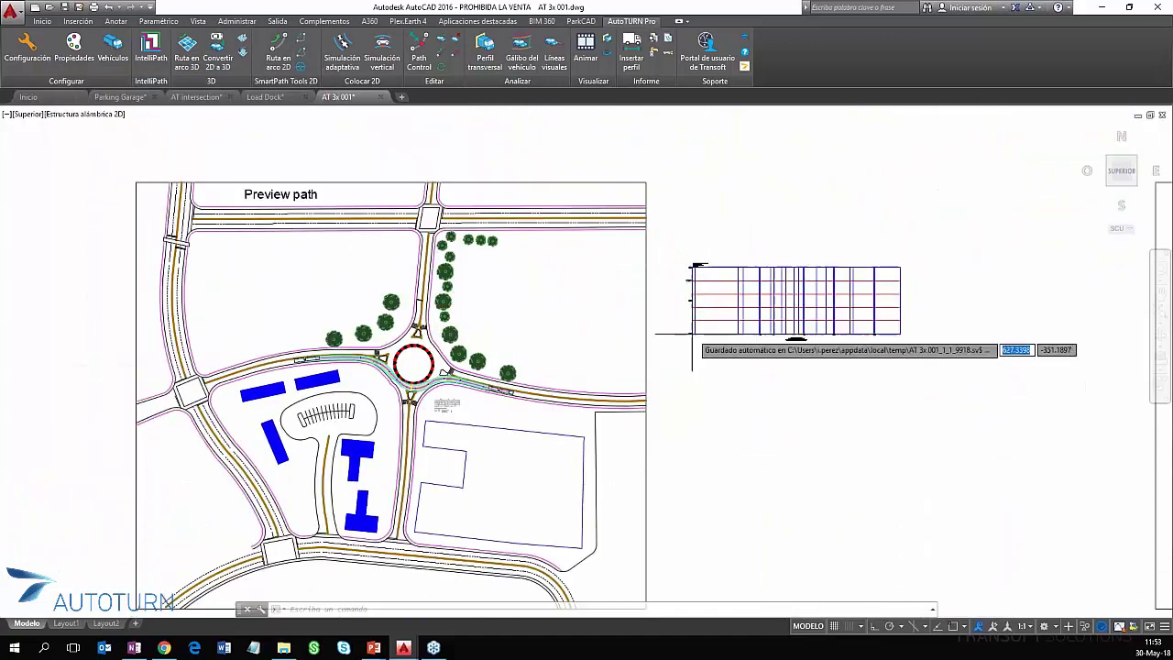
- Drop the speed graph beside the site plan and inspect its curve, axis labels and Transición/Arco markers
{"action": "left_click", "coordinate": [680, 341]}
{"action": "scroll", "coordinate": [882, 314], "scroll_direction": "up", "scroll_amount": 3}
{"action": "scroll", "coordinate": [882, 315], "scroll_direction": "up", "scroll_amount": 2}
{"action": "scroll", "coordinate": [449, 396], "scroll_direction": "up", "scroll_amount": 1}
{"action": "scroll", "coordinate": [464, 431], "scroll_direction": "up", "scroll_amount": 1}
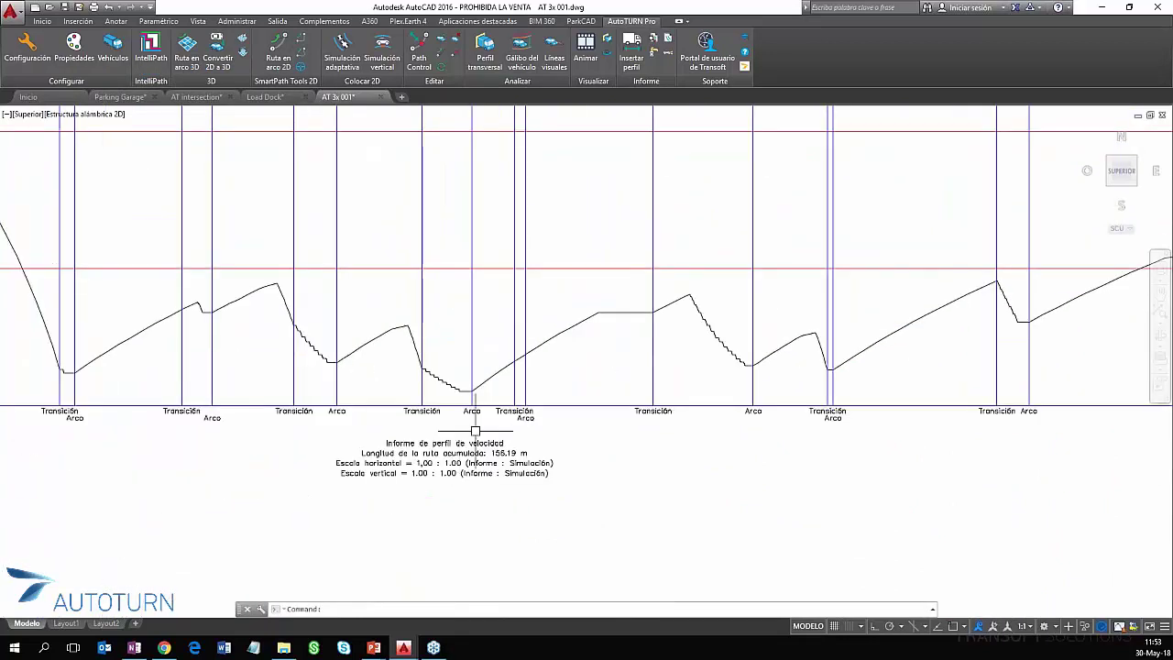
{"action": "scroll", "coordinate": [388, 349], "scroll_direction": "down", "scroll_amount": 2}
{"action": "mouse_move", "coordinate": [389, 349]}
{"action": "middle_mouse_down"}
{"action": "mouse_move", "coordinate": [689, 525]}
{"action": "mouse_move", "coordinate": [737, 528]}
{"action": "middle_mouse_up"}
{"action": "scroll", "coordinate": [131, 243], "scroll_direction": "up", "scroll_amount": 2}
{"action": "scroll", "coordinate": [74, 244], "scroll_direction": "down", "scroll_amount": 2}
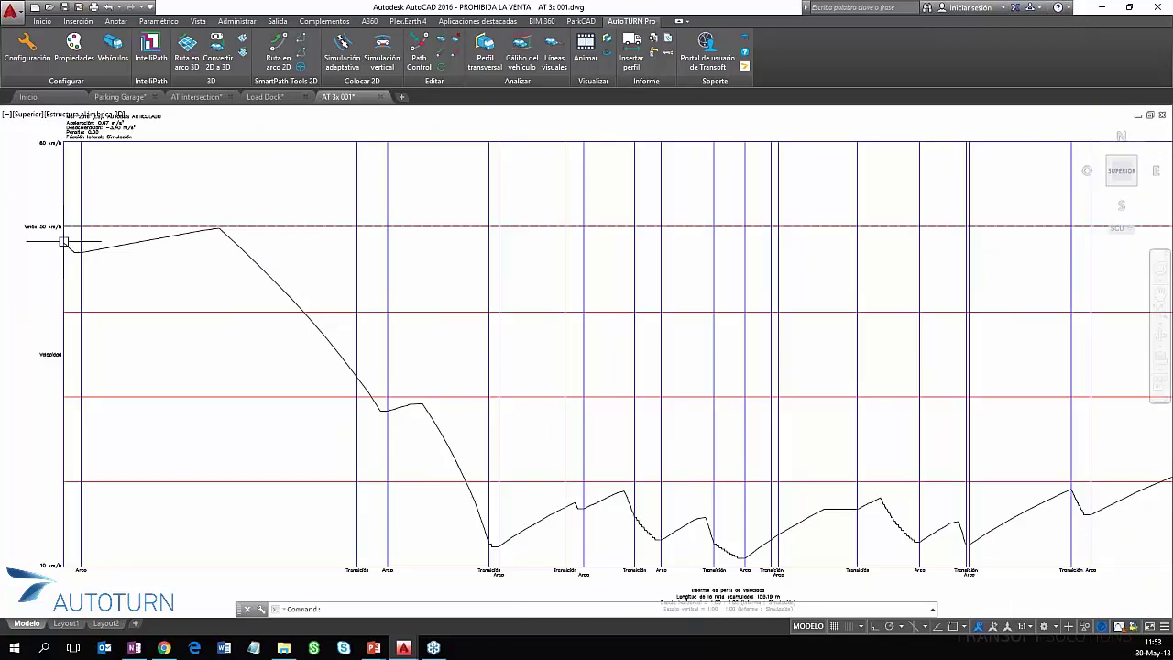
{"action": "scroll", "coordinate": [50, 229], "scroll_direction": "up", "scroll_amount": 1}
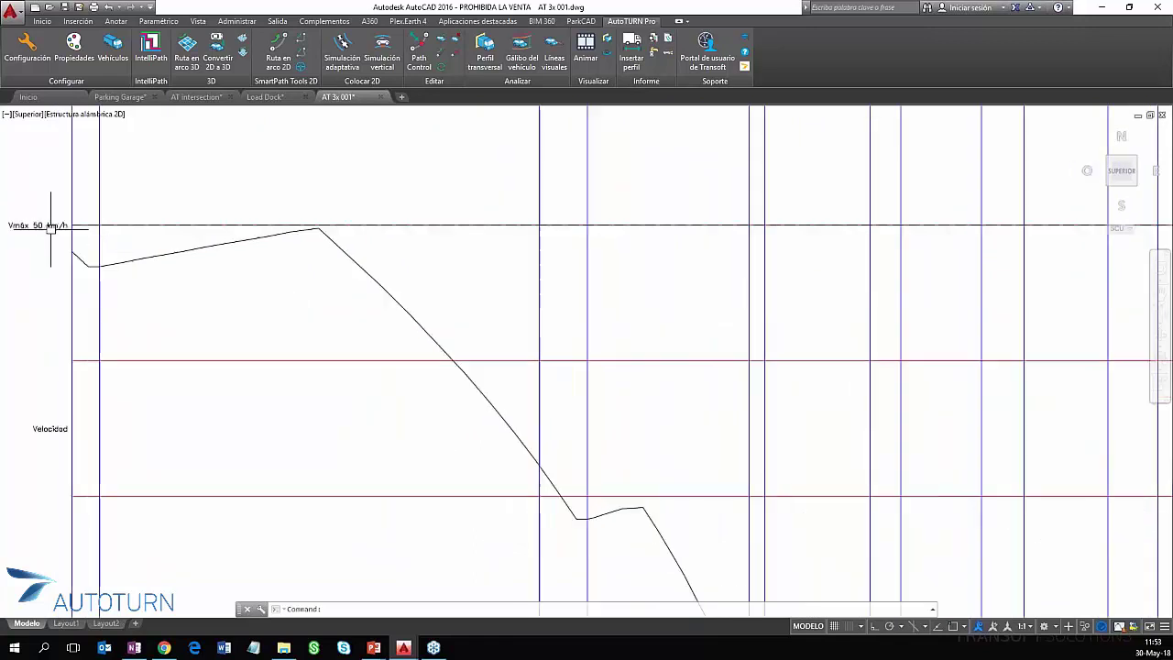
{"action": "scroll", "coordinate": [50, 227], "scroll_direction": "down", "scroll_amount": 1}
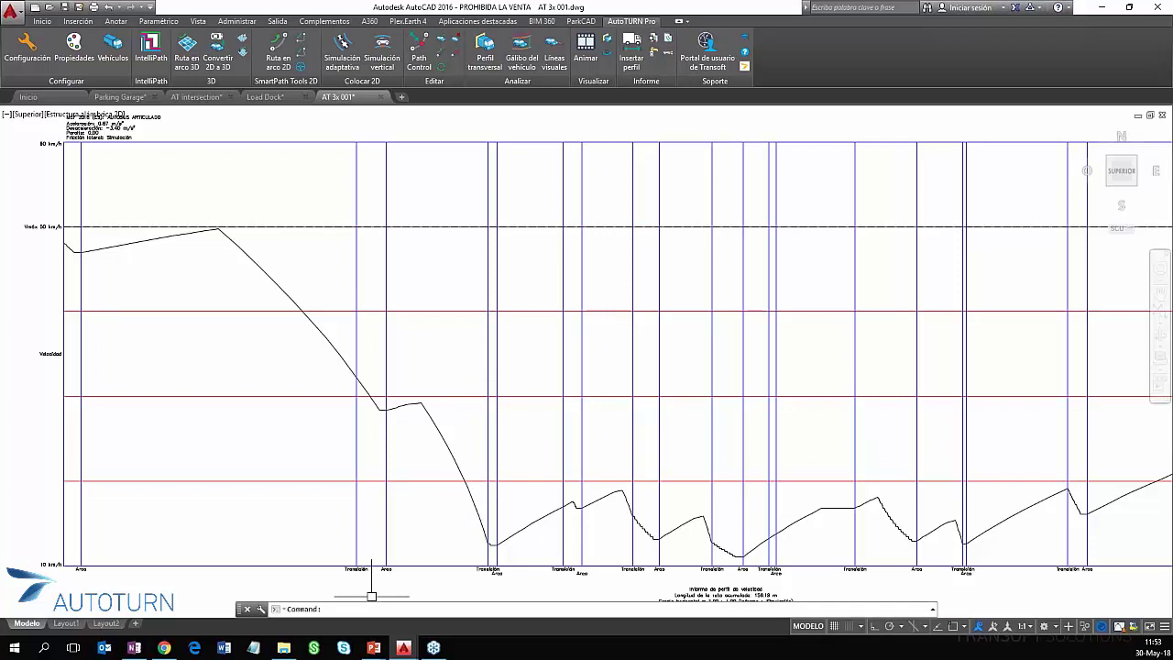
{"action": "scroll", "coordinate": [375, 563], "scroll_direction": "up", "scroll_amount": 3}
{"action": "scroll", "coordinate": [376, 563], "scroll_direction": "down", "scroll_amount": 2}
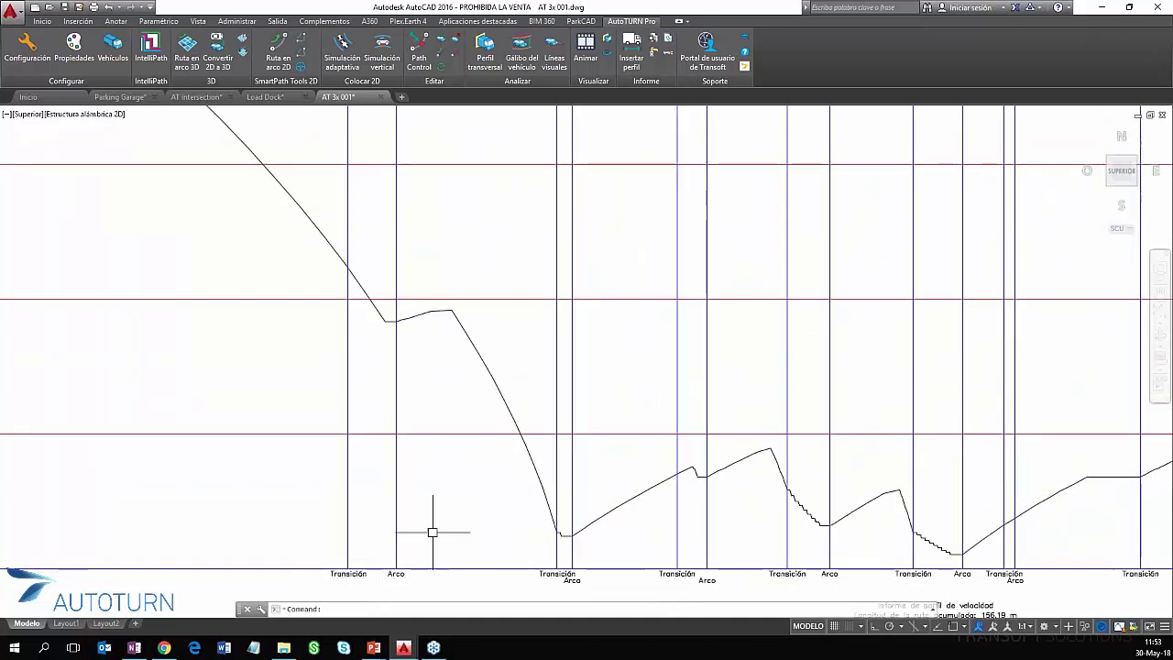
{"action": "scroll", "coordinate": [445, 514], "scroll_direction": "up", "scroll_amount": 1}
{"action": "scroll", "coordinate": [422, 469], "scroll_direction": "up", "scroll_amount": 1}
{"action": "scroll", "coordinate": [461, 449], "scroll_direction": "down", "scroll_amount": 2}
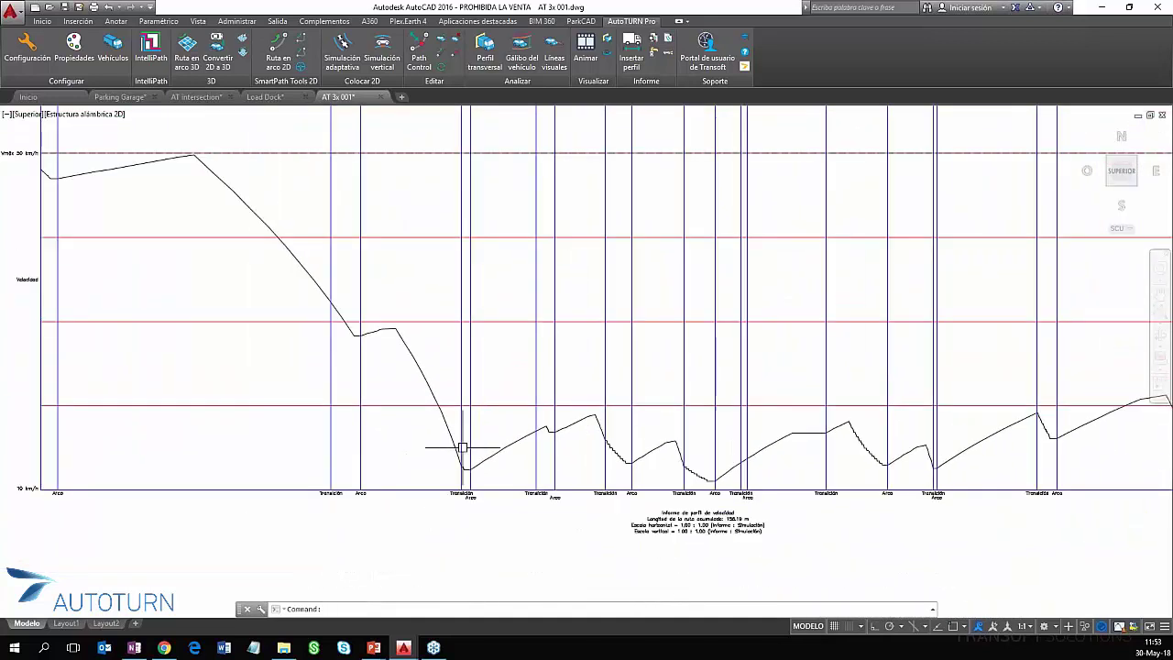
{"action": "scroll", "coordinate": [702, 449], "scroll_direction": "down", "scroll_amount": 1}
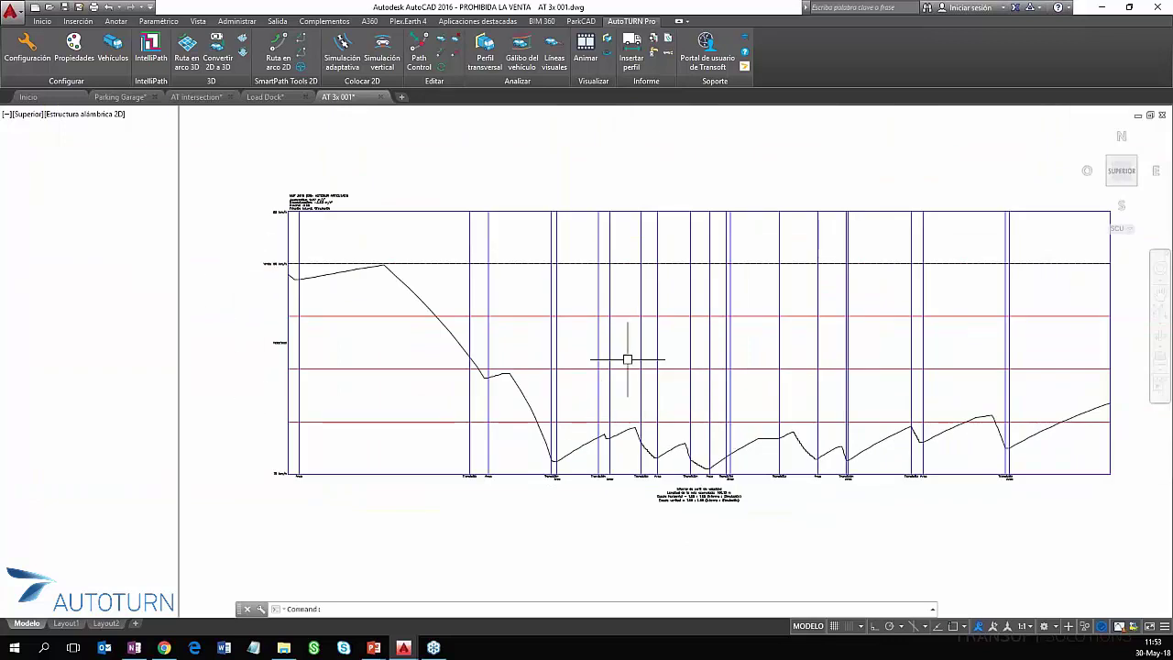
{"action": "scroll", "coordinate": [619, 352], "scroll_direction": "up", "scroll_amount": 2}
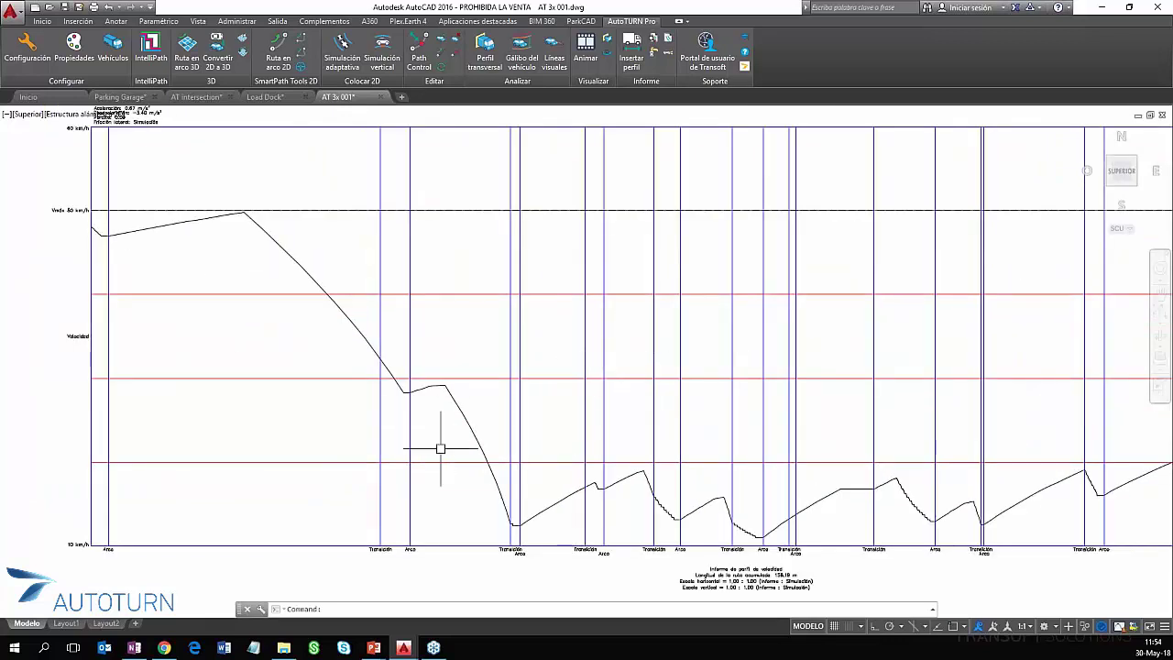
{"action": "scroll", "coordinate": [269, 407], "scroll_direction": "down", "scroll_amount": 3}
{"action": "scroll", "coordinate": [269, 407], "scroll_direction": "down", "scroll_amount": 2}
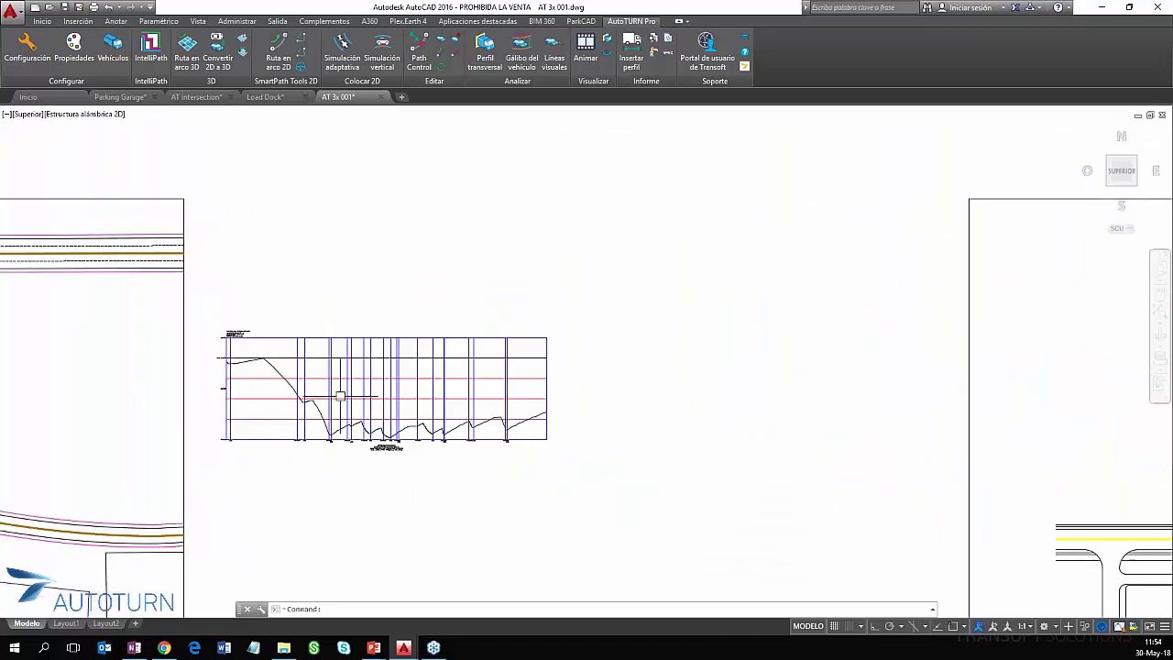
- Pan and zoom along the approach road to read speeds falling from 49.8 to about 12 km/h
{"action": "middle_click_drag", "start_coordinate": [275, 422], "coordinate": [756, 370]}
{"action": "scroll", "coordinate": [214, 450], "scroll_direction": "up", "scroll_amount": 3}
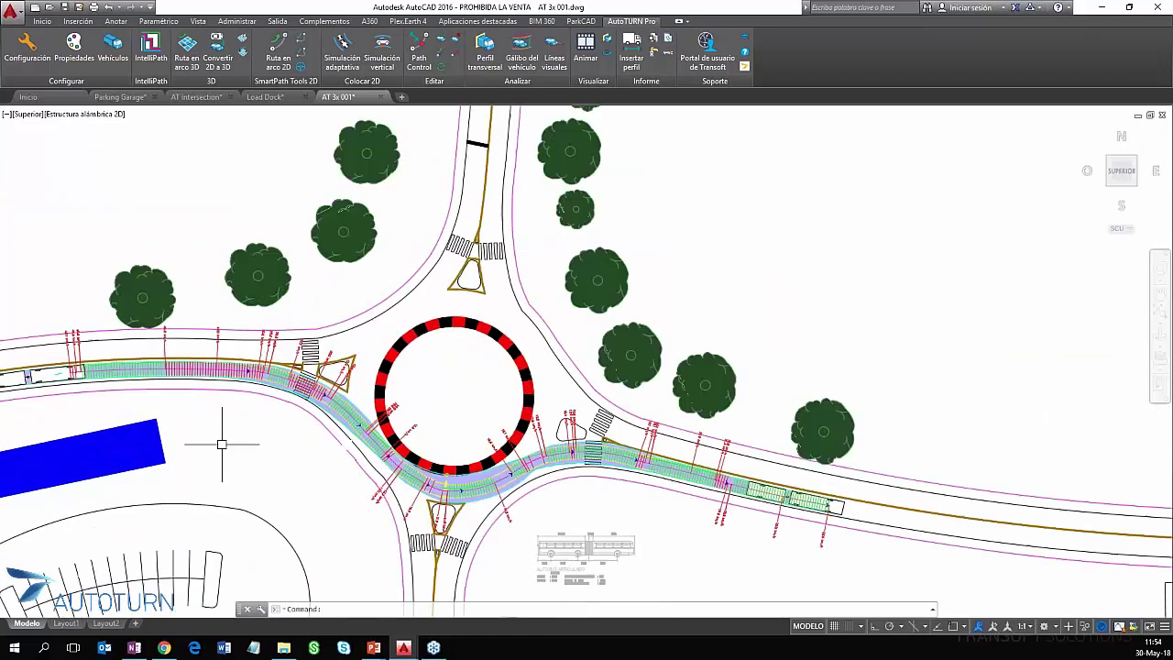
{"action": "scroll", "coordinate": [256, 419], "scroll_direction": "up", "scroll_amount": 1}
{"action": "scroll", "coordinate": [262, 419], "scroll_direction": "up", "scroll_amount": 2}
{"action": "middle_click_drag", "start_coordinate": [262, 418], "coordinate": [816, 445]}
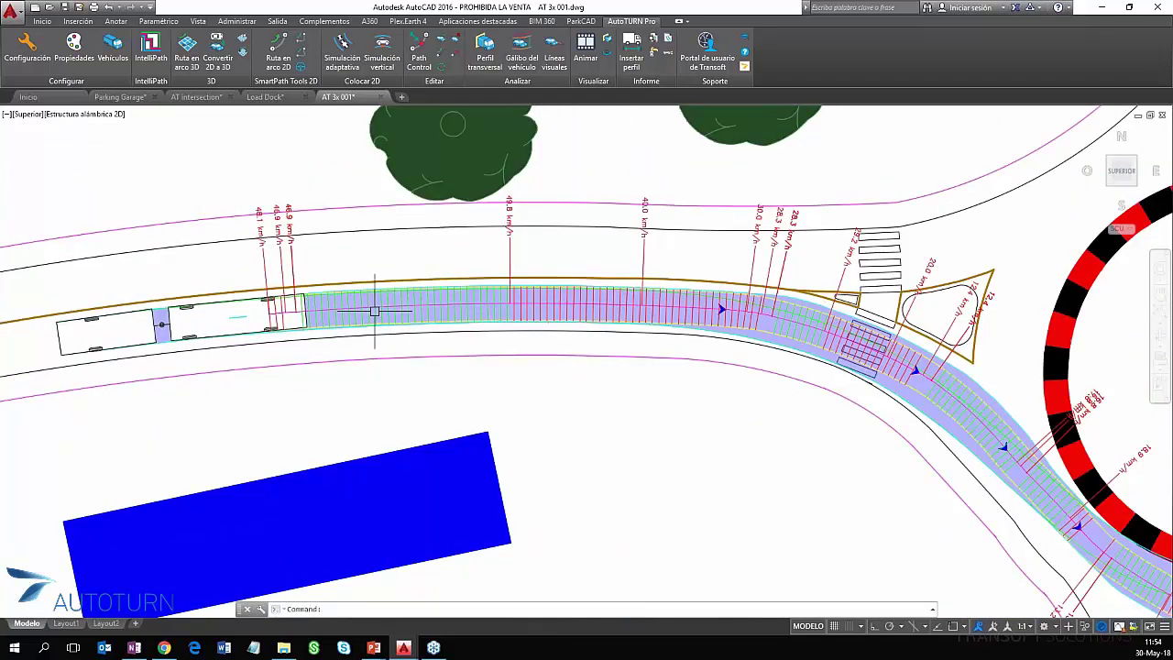
{"action": "scroll", "coordinate": [312, 298], "scroll_direction": "up", "scroll_amount": 2}
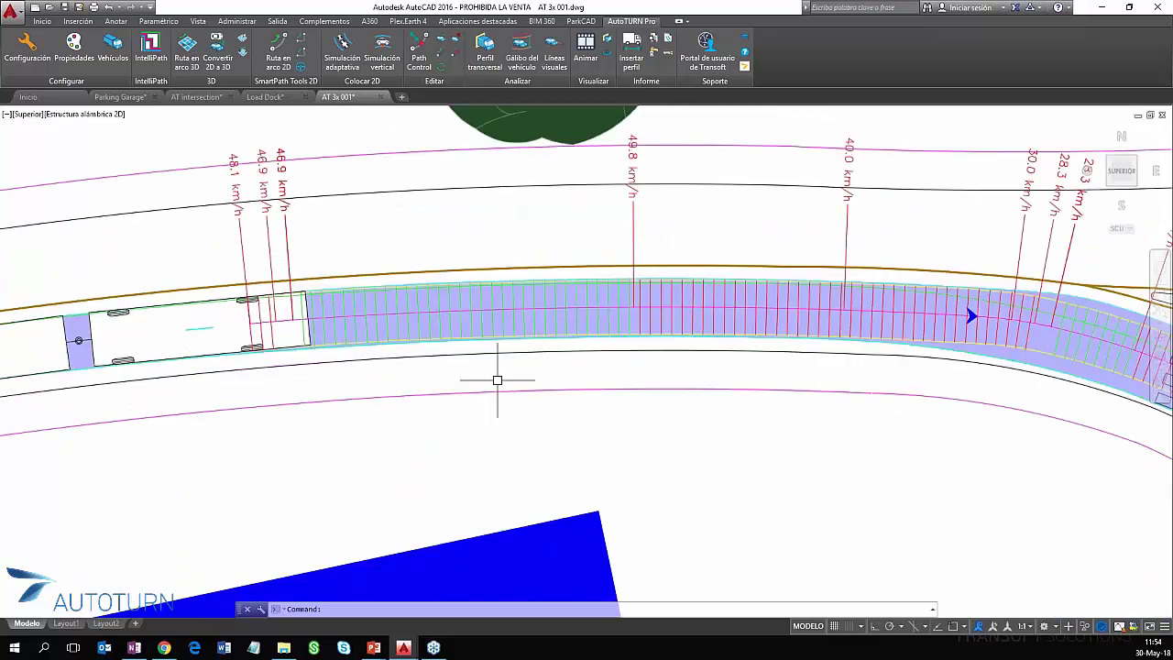
{"action": "scroll", "coordinate": [459, 307], "scroll_direction": "down", "scroll_amount": 2}
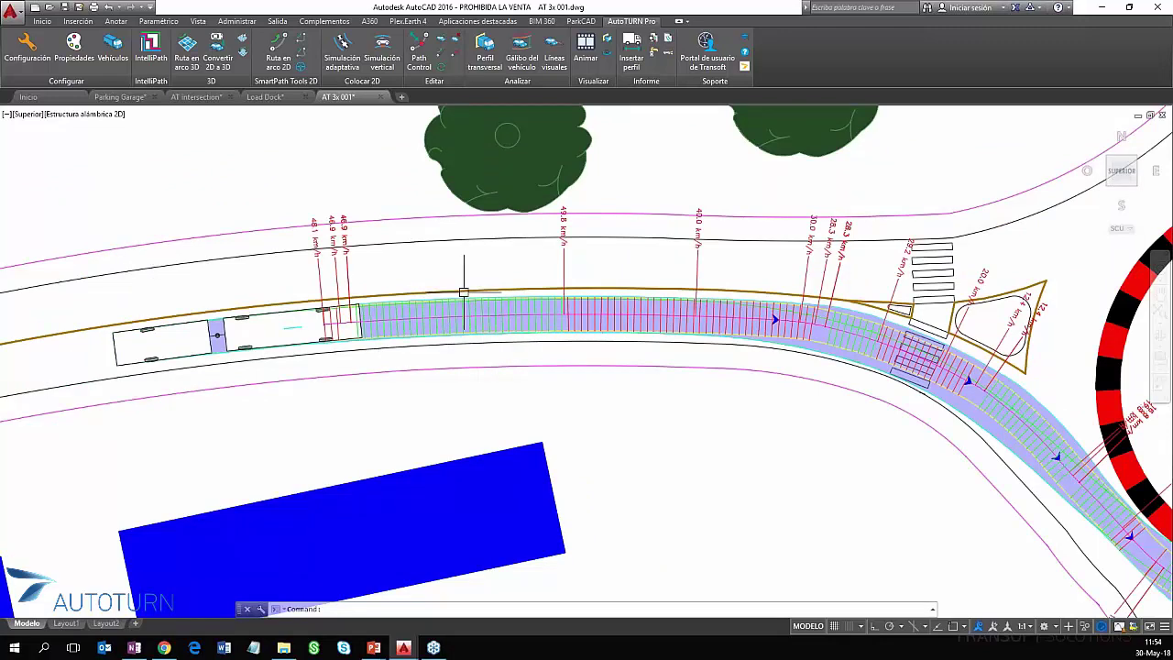
{"action": "scroll", "coordinate": [342, 260], "scroll_direction": "up", "scroll_amount": 2}
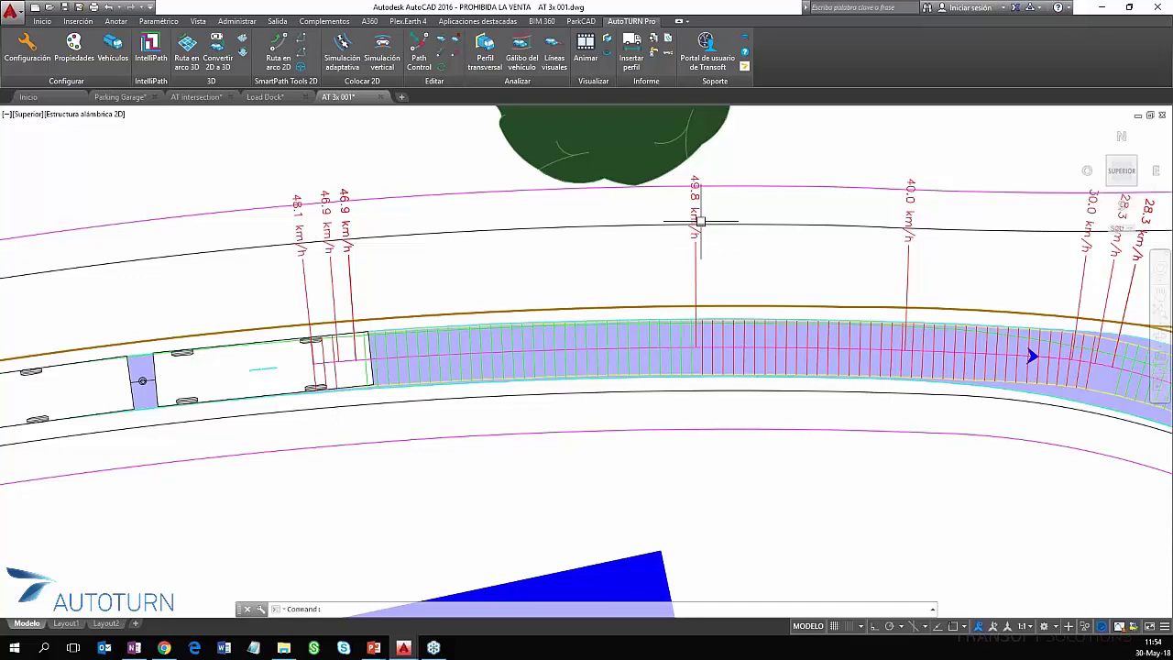
{"action": "scroll", "coordinate": [820, 390], "scroll_direction": "down", "scroll_amount": 1}
{"action": "scroll", "coordinate": [852, 383], "scroll_direction": "down", "scroll_amount": 1}
{"action": "mouse_move", "coordinate": [758, 360]}
{"action": "middle_mouse_down"}
{"action": "mouse_move", "coordinate": [531, 327]}
{"action": "mouse_move", "coordinate": [398, 350]}
{"action": "middle_mouse_up"}
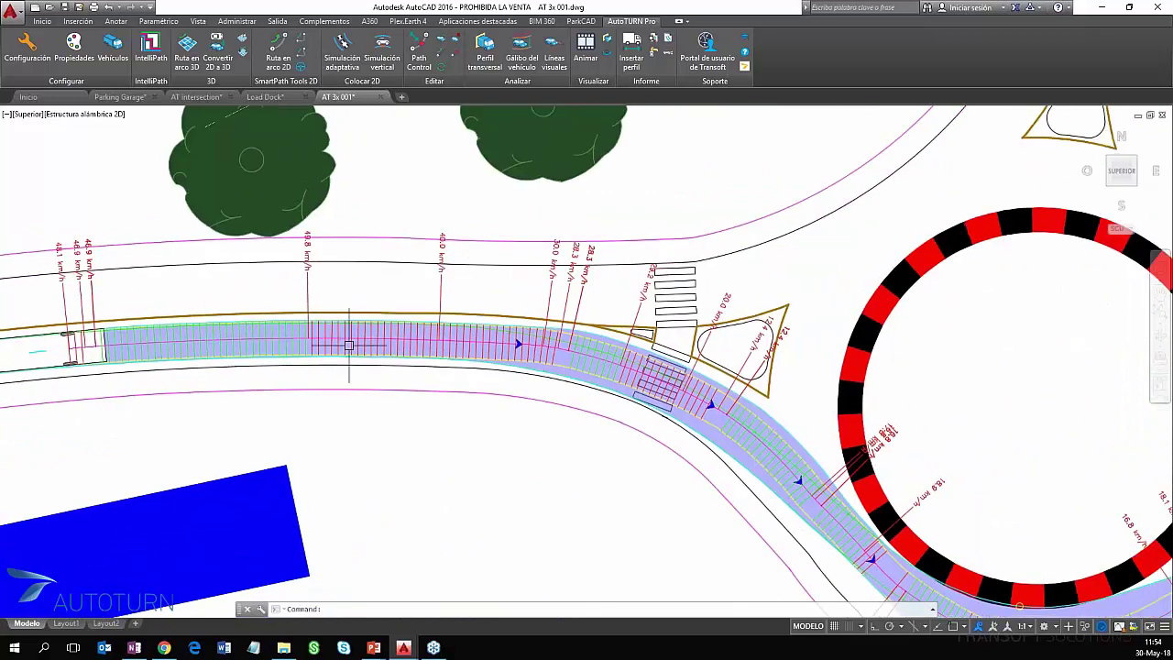
{"action": "scroll", "coordinate": [524, 341], "scroll_direction": "up", "scroll_amount": 1}
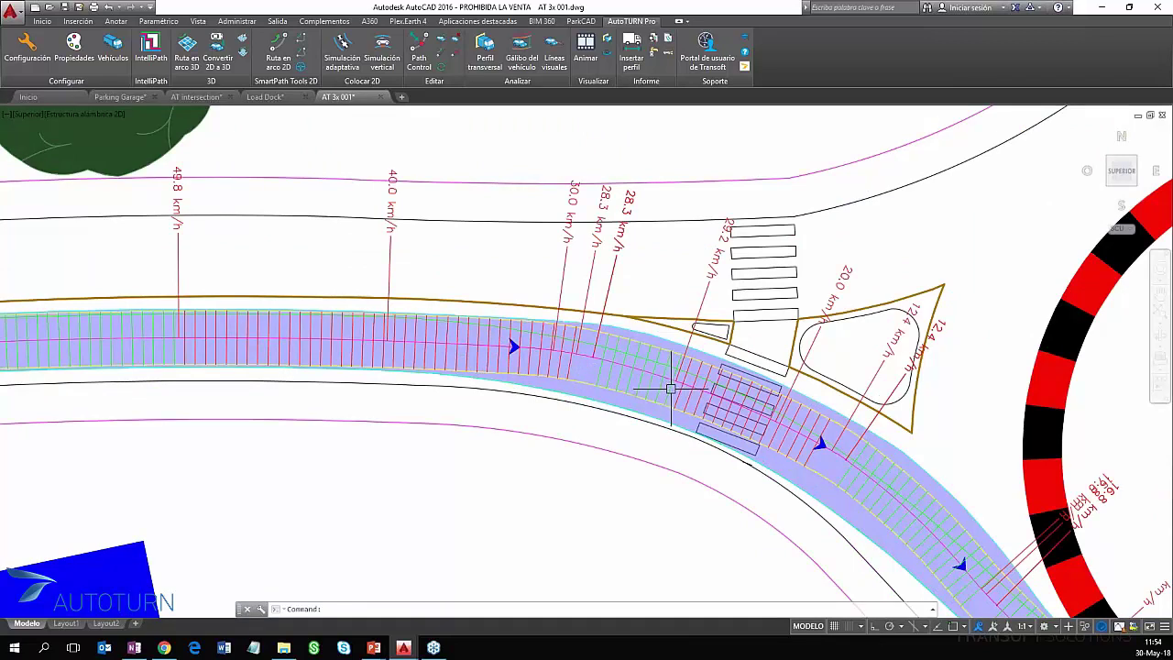
{"action": "scroll", "coordinate": [674, 391], "scroll_direction": "up", "scroll_amount": 1}
{"action": "scroll", "coordinate": [676, 393], "scroll_direction": "down", "scroll_amount": 1}
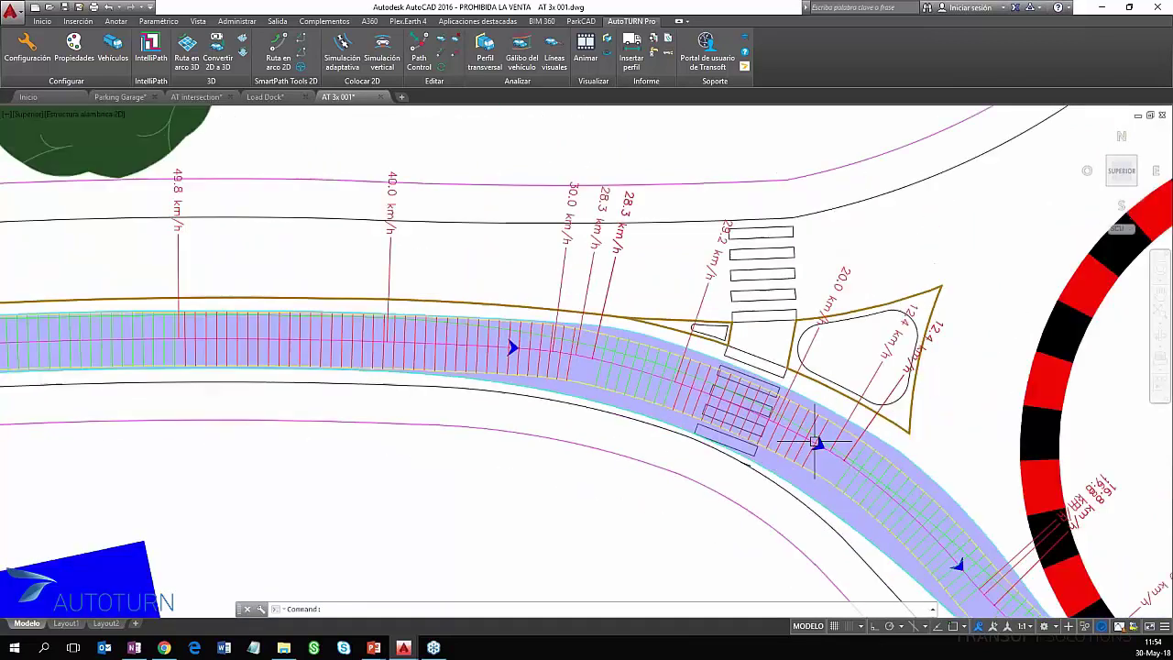
{"action": "scroll", "coordinate": [812, 444], "scroll_direction": "down", "scroll_amount": 1}
- Follow the speed labels around the roundabout to the exit road
{"action": "middle_click_drag", "start_coordinate": [811, 444], "coordinate": [524, 314]}
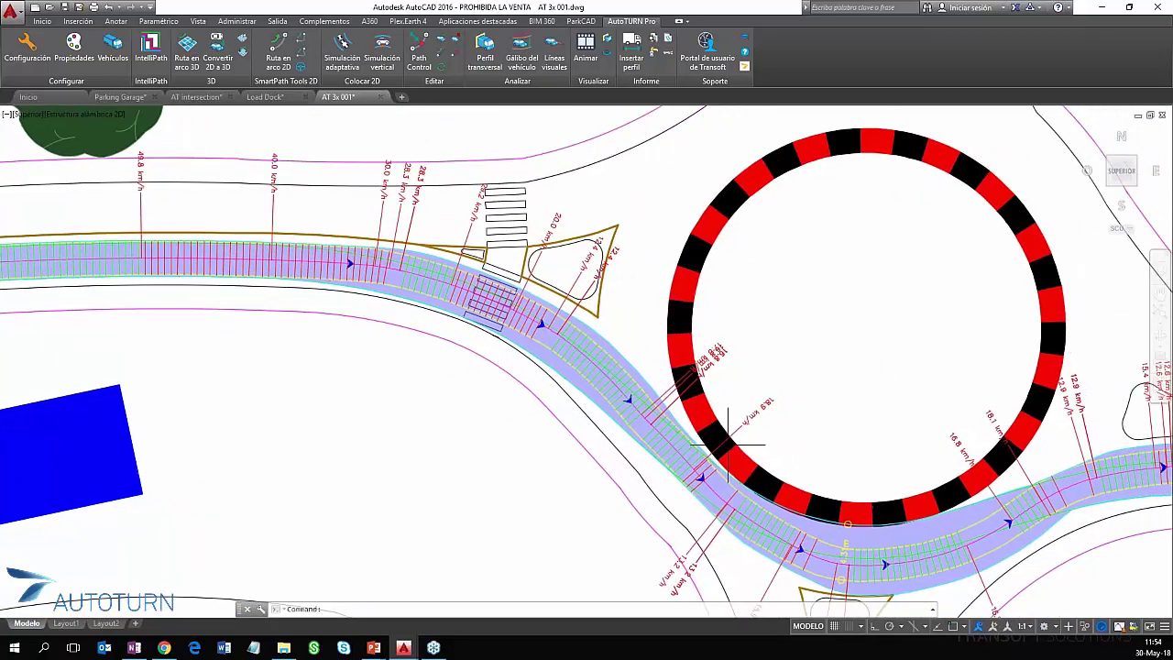
{"action": "middle_click_drag", "start_coordinate": [723, 442], "coordinate": [556, 389]}
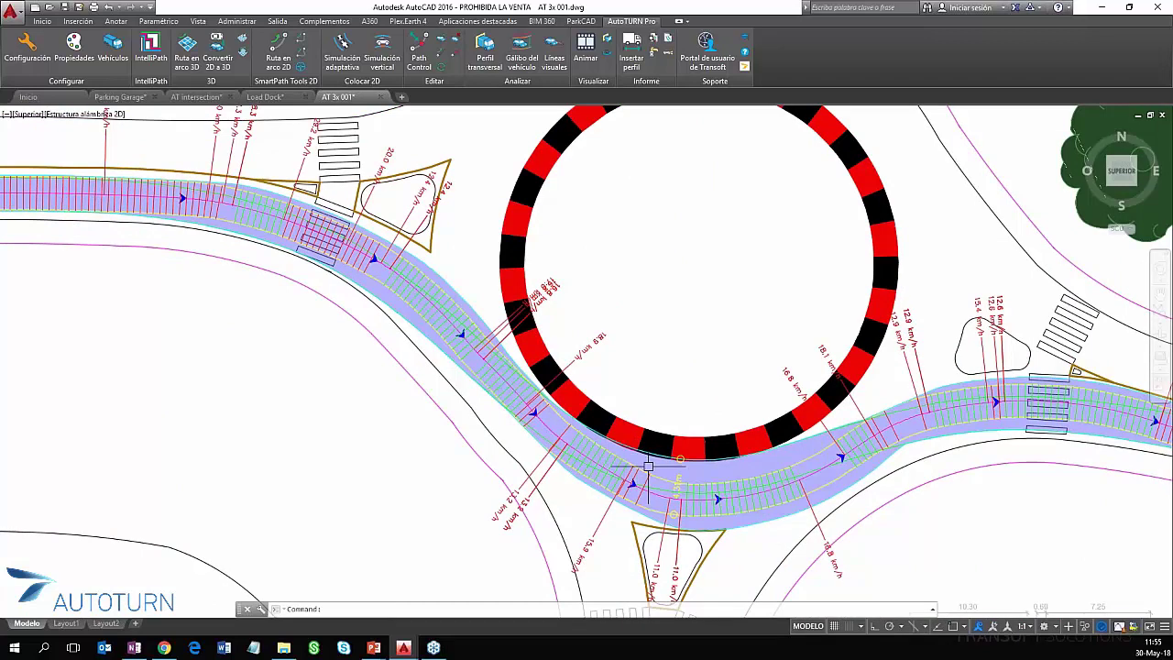
{"action": "scroll", "coordinate": [650, 468], "scroll_direction": "up", "scroll_amount": 2}
{"action": "scroll", "coordinate": [807, 452], "scroll_direction": "down", "scroll_amount": 2}
{"action": "mouse_move", "coordinate": [865, 474]}
{"action": "middle_mouse_down"}
{"action": "mouse_move", "coordinate": [741, 460]}
{"action": "mouse_move", "coordinate": [724, 440]}
{"action": "middle_mouse_up"}
{"action": "scroll", "coordinate": [738, 337], "scroll_direction": "up", "scroll_amount": 2}
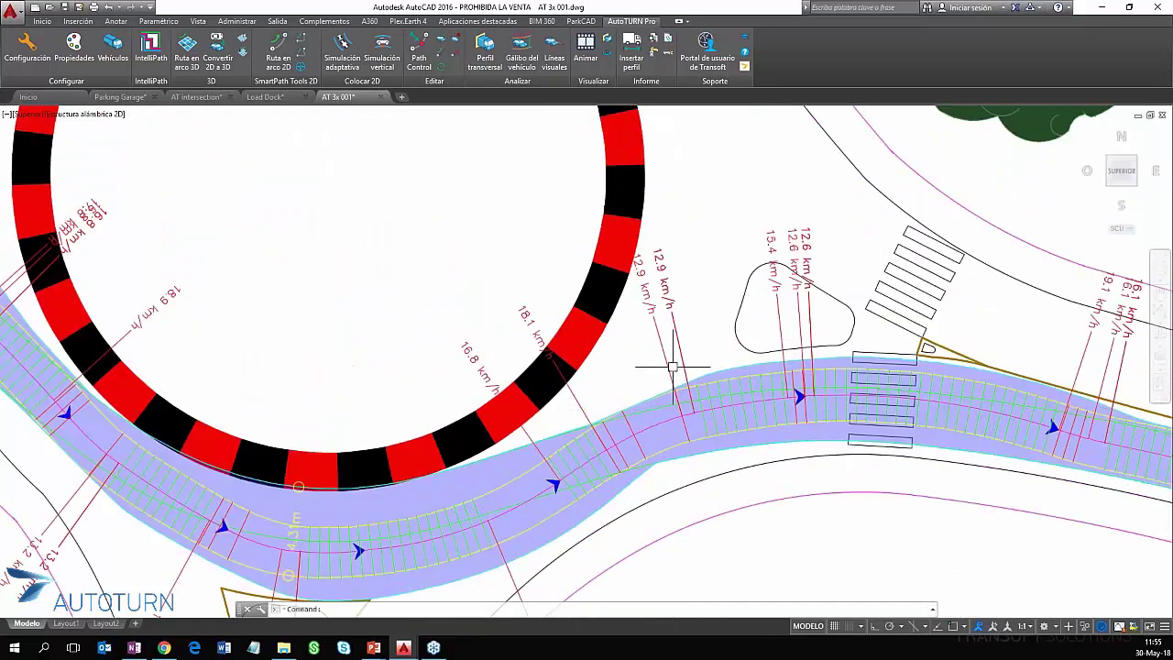
{"action": "scroll", "coordinate": [673, 368], "scroll_direction": "up", "scroll_amount": 2}
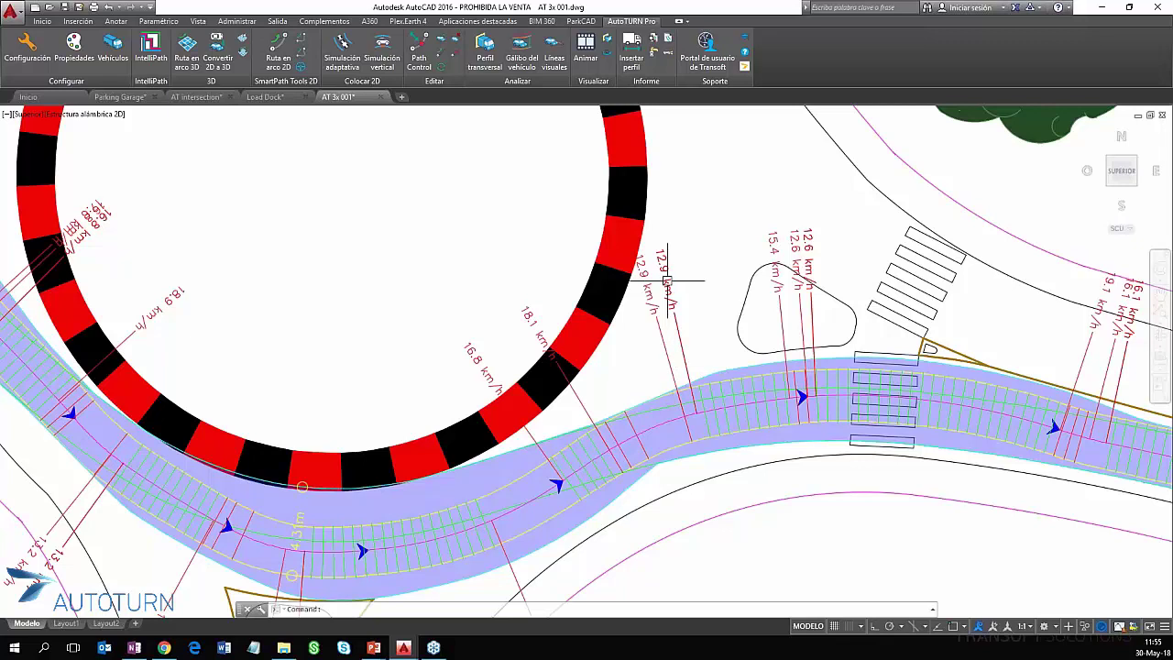
{"action": "scroll", "coordinate": [753, 334], "scroll_direction": "down", "scroll_amount": 2}
{"action": "scroll", "coordinate": [734, 391], "scroll_direction": "up", "scroll_amount": 1}
{"action": "scroll", "coordinate": [829, 407], "scroll_direction": "up", "scroll_amount": 2}
{"action": "scroll", "coordinate": [843, 409], "scroll_direction": "down", "scroll_amount": 2}
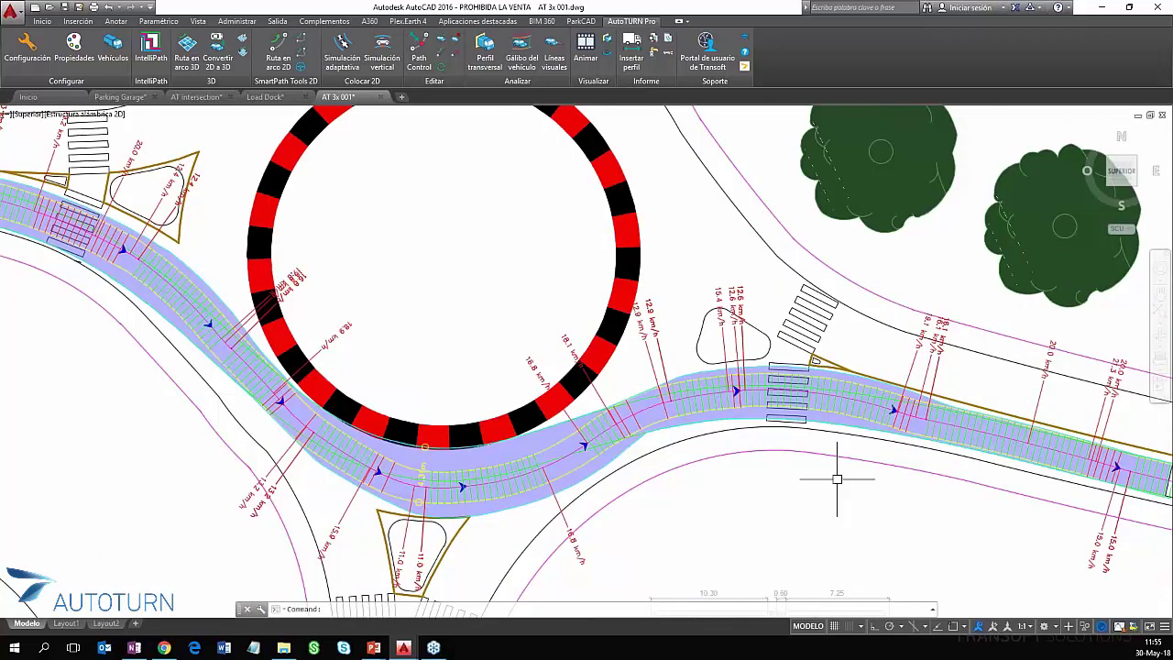
- Pan along the exit road to the bus at the path's end, then show the whole swept path
{"action": "middle_click_drag", "start_coordinate": [878, 431], "coordinate": [739, 454]}
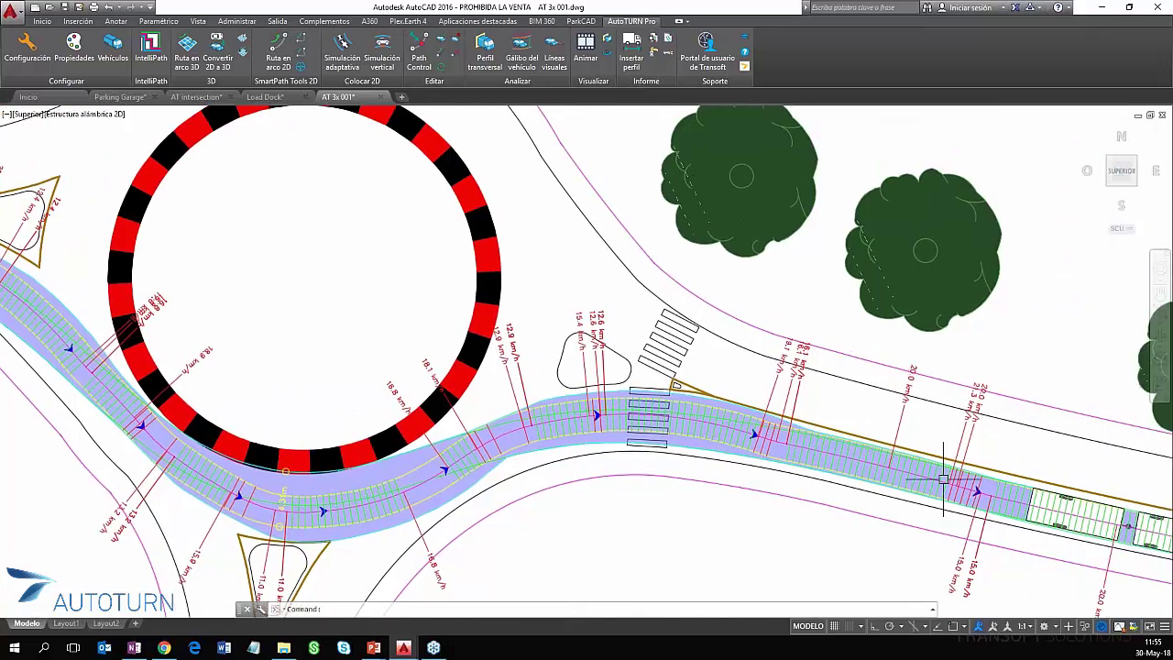
{"action": "middle_click_drag", "start_coordinate": [1002, 478], "coordinate": [893, 432]}
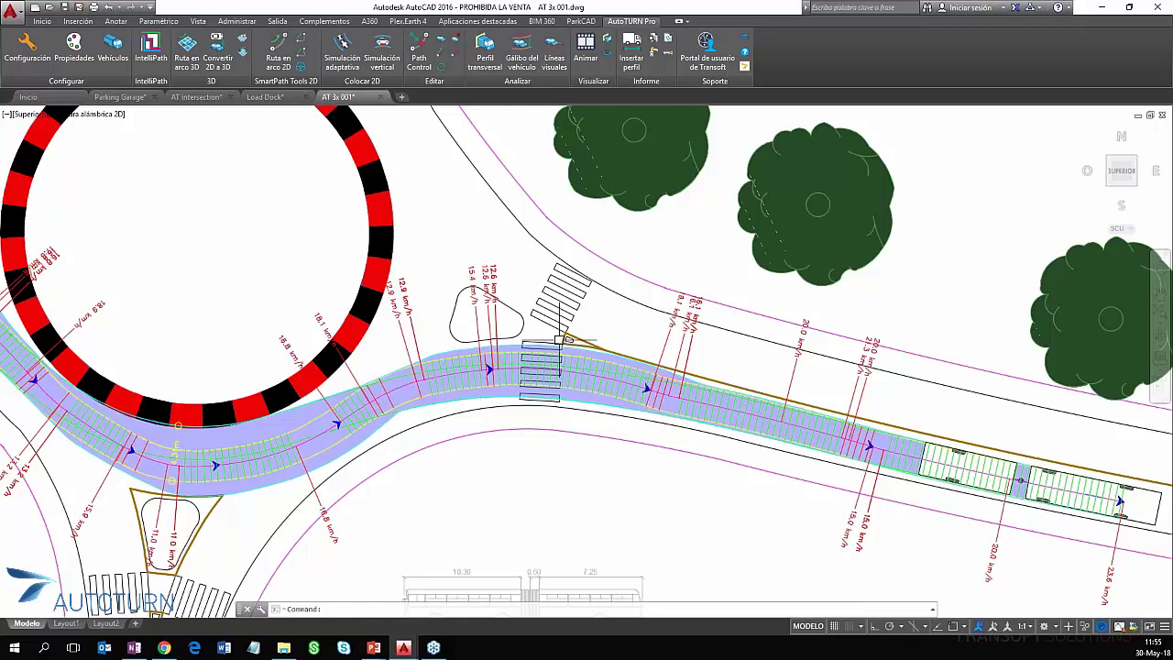
{"action": "scroll", "coordinate": [430, 344], "scroll_direction": "up", "scroll_amount": 2}
{"action": "scroll", "coordinate": [429, 357], "scroll_direction": "up", "scroll_amount": 2}
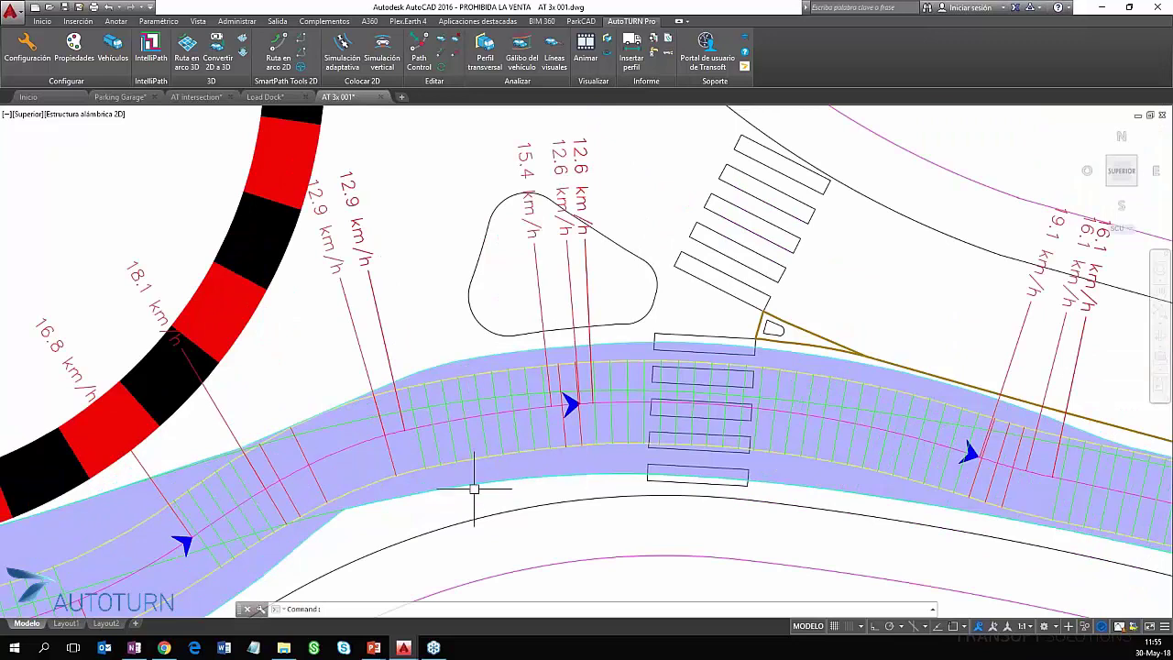
{"action": "scroll", "coordinate": [474, 480], "scroll_direction": "down", "scroll_amount": 2}
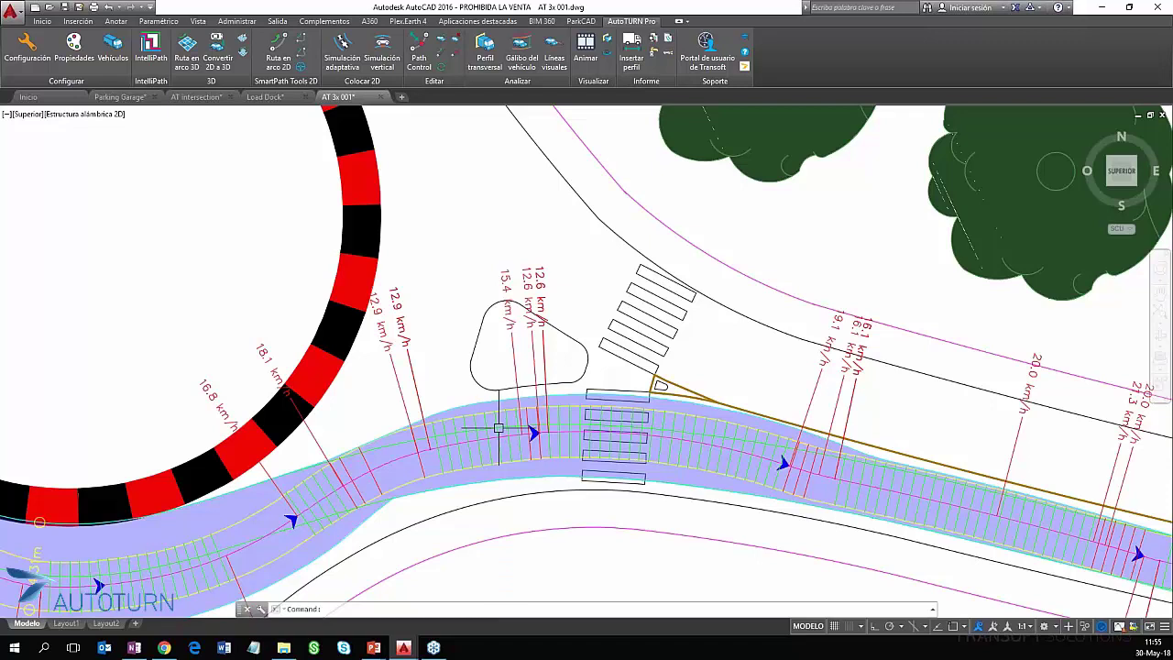
{"action": "scroll", "coordinate": [440, 401], "scroll_direction": "down", "scroll_amount": 5}
{"action": "mouse_move", "coordinate": [430, 419]}
{"action": "middle_mouse_down"}
{"action": "mouse_move", "coordinate": [587, 480]}
{"action": "mouse_move", "coordinate": [533, 369]}
{"action": "middle_mouse_up"}
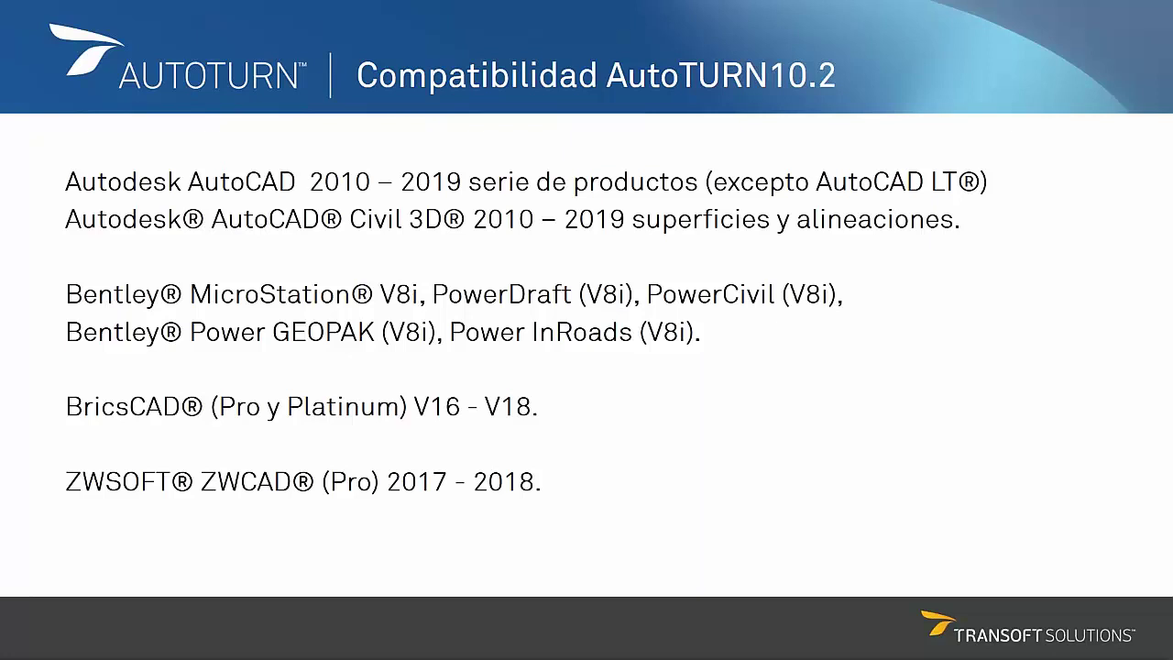
- Advance the slideshow to the closing '¿Preguntas?' slide
{"action": "key", "text": "Right"}
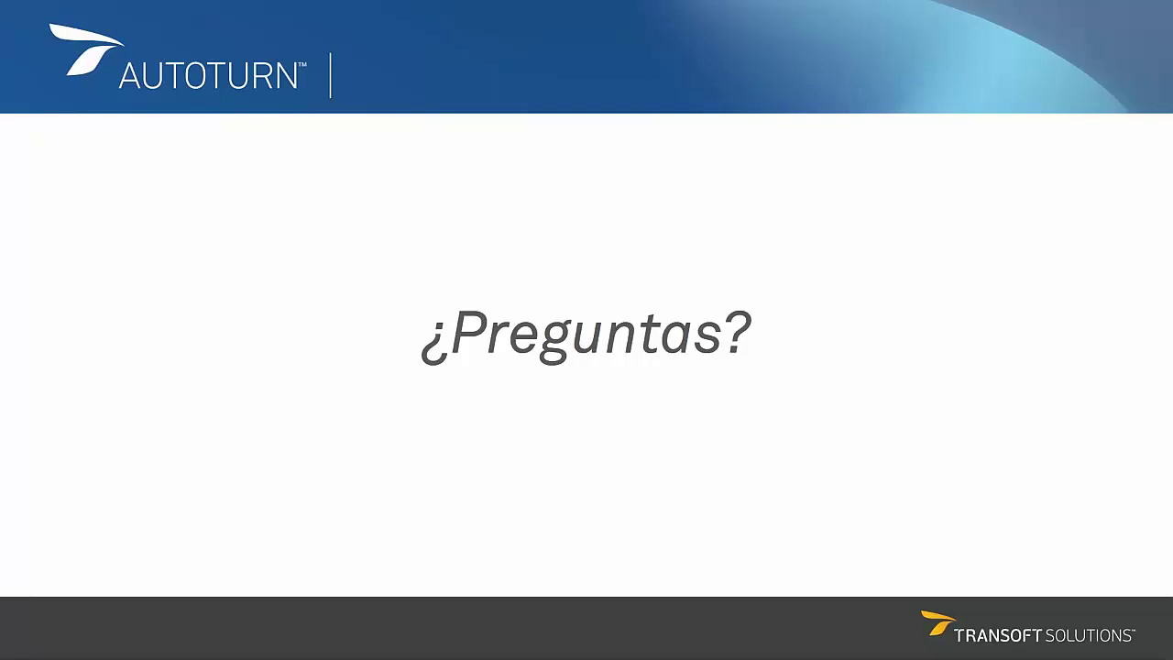
- Advance to the final '¡Gracias!' slide with Transoft's social links and contact details
{"action": "key", "text": "Right"}
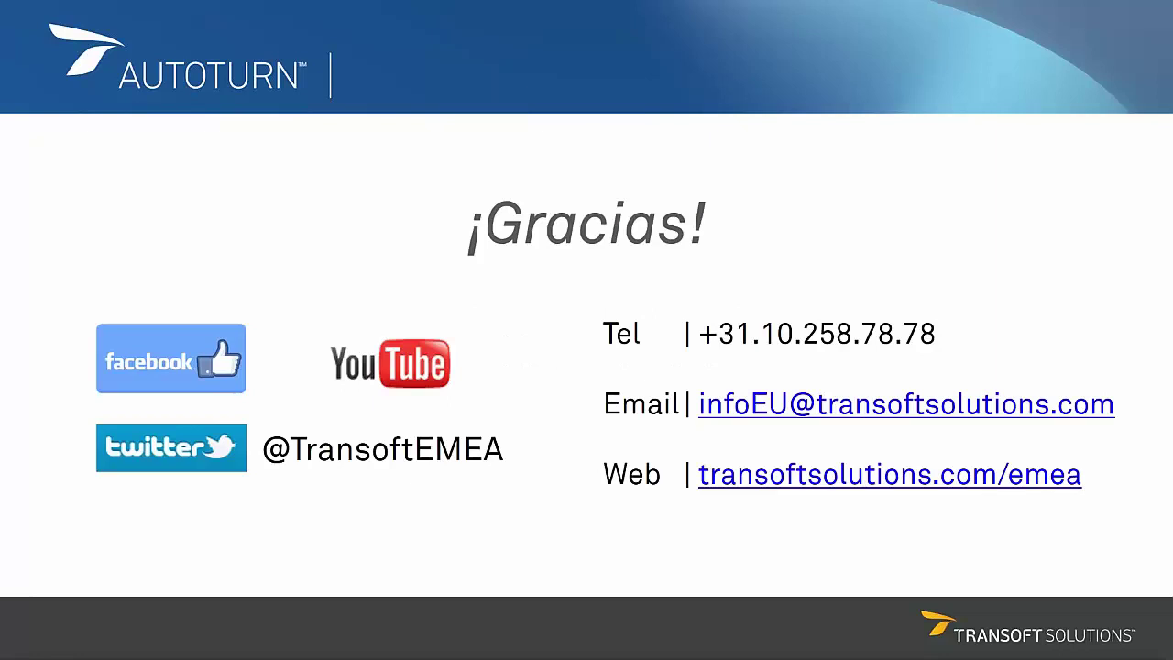